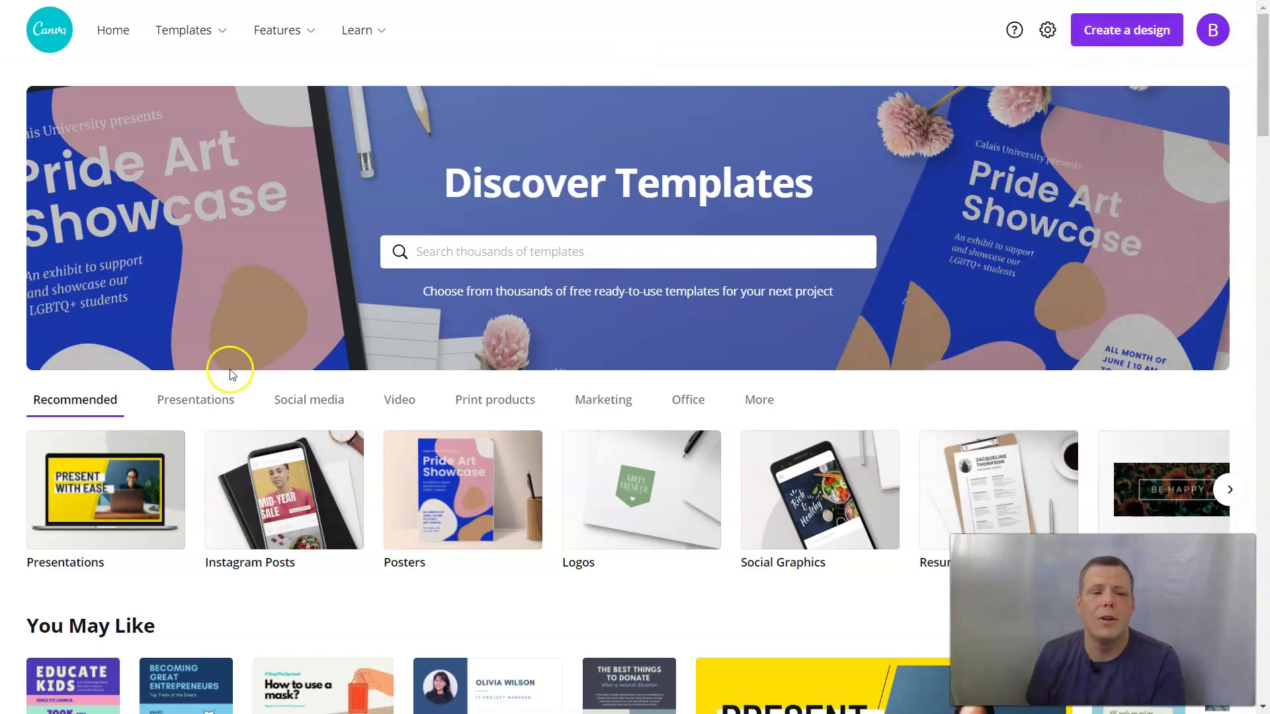
Step: Open the Facebook Covers template collection and look over its color filter choices
{"action": "mouse_move", "coordinate": [198, 39]}
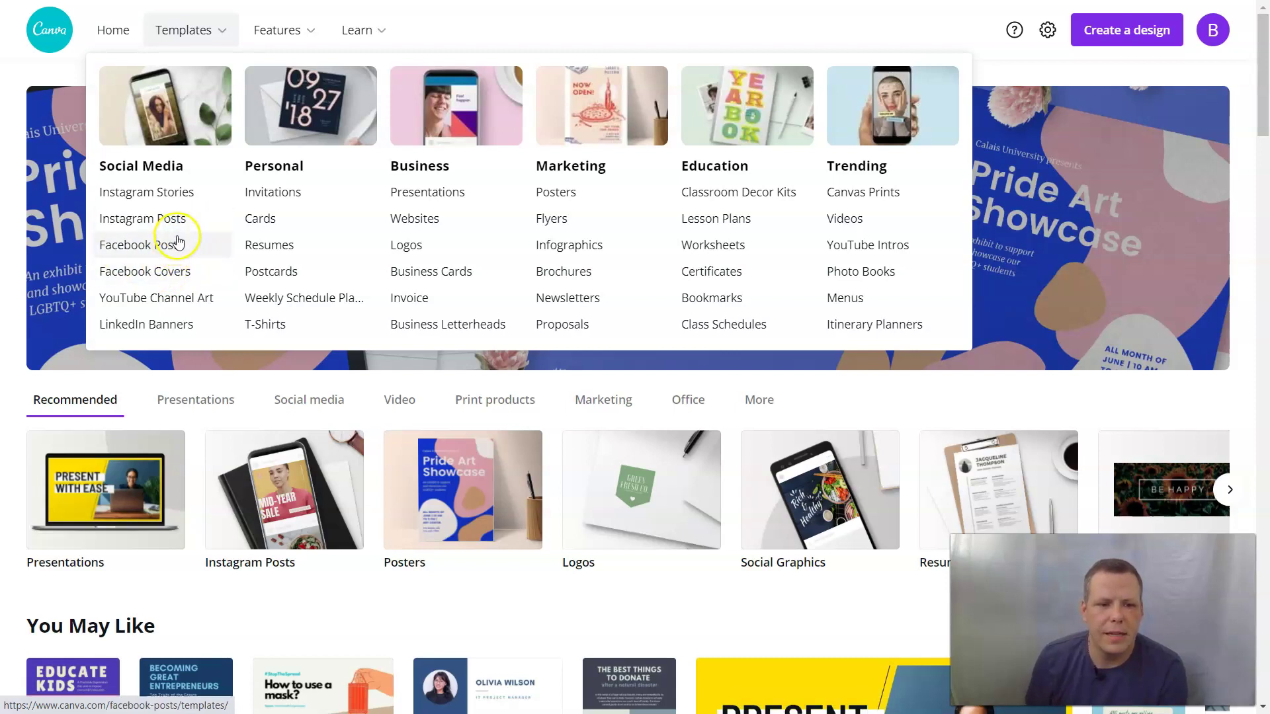
{"action": "left_click", "coordinate": [167, 272]}
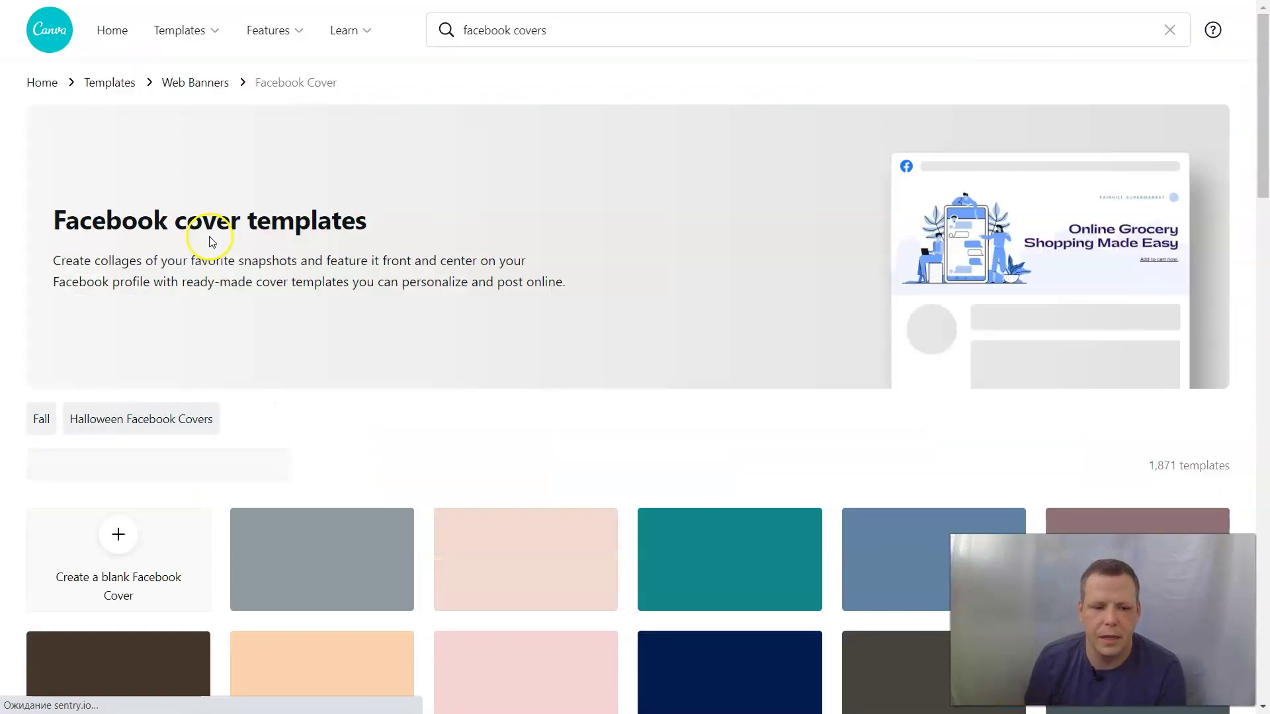
{"action": "scroll", "coordinate": [427, 258], "scroll_direction": "down", "scroll_amount": 4}
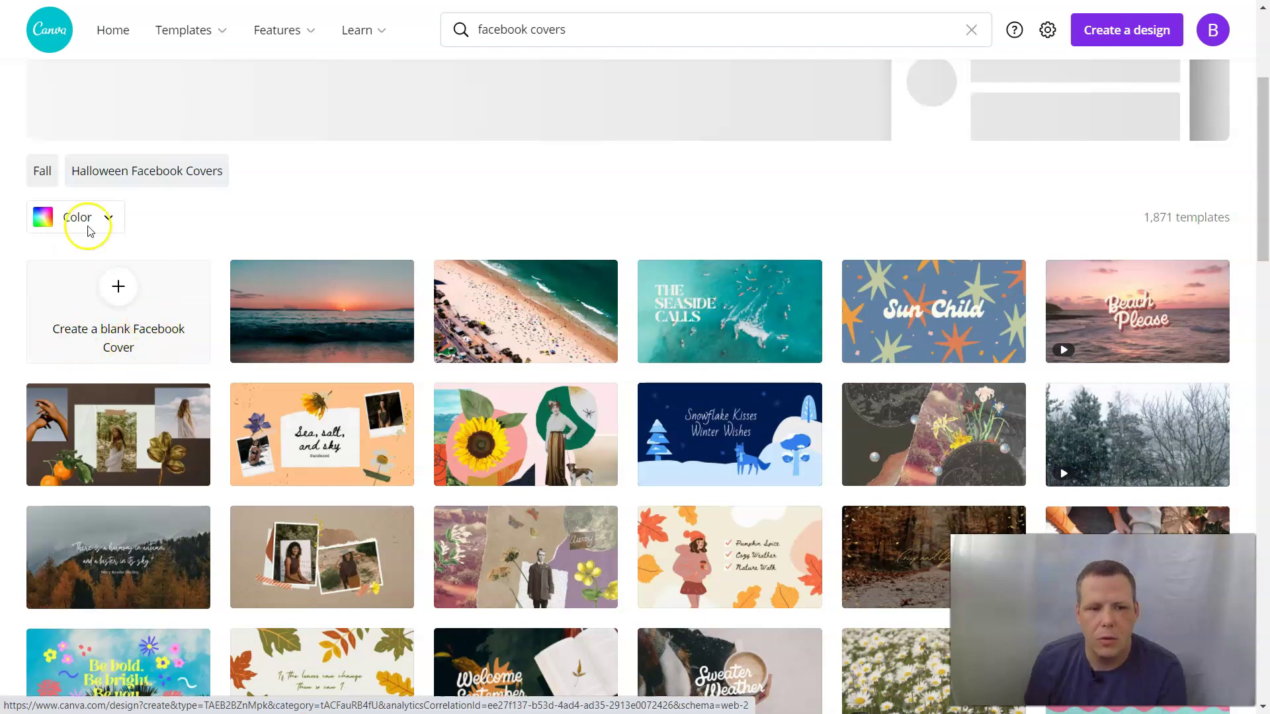
{"action": "left_click", "coordinate": [105, 219]}
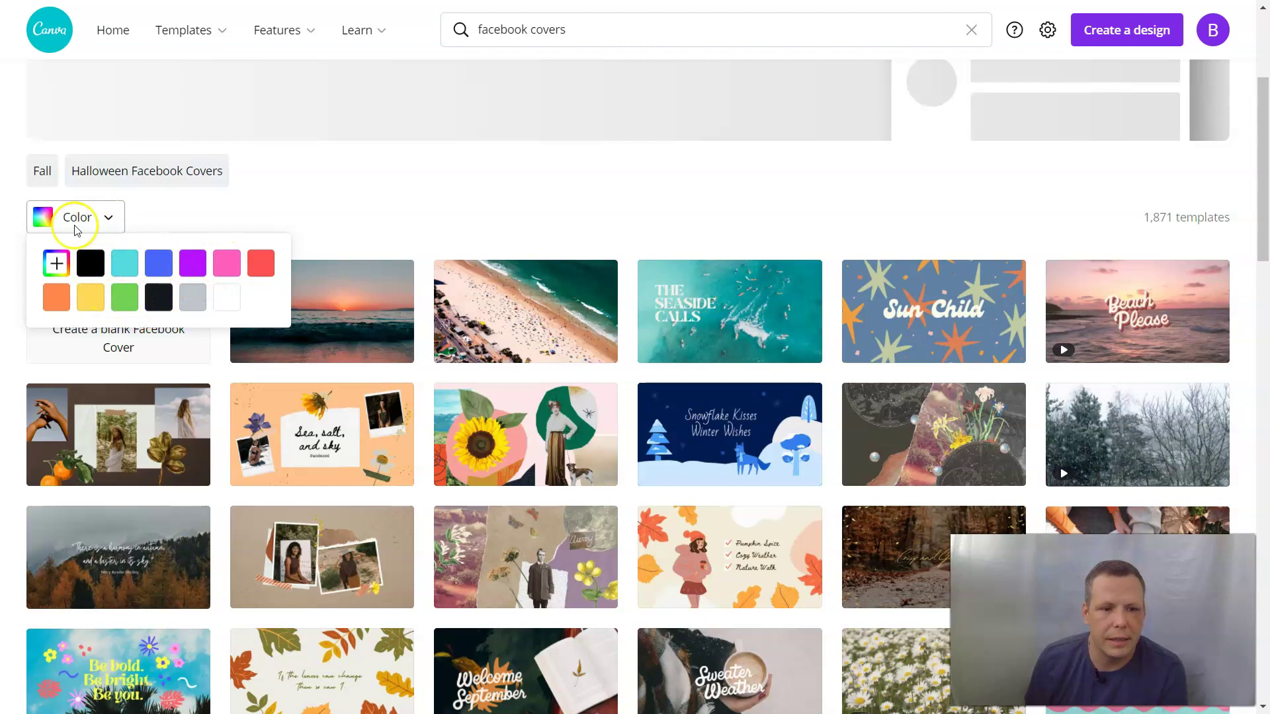
{"action": "left_click", "coordinate": [296, 213]}
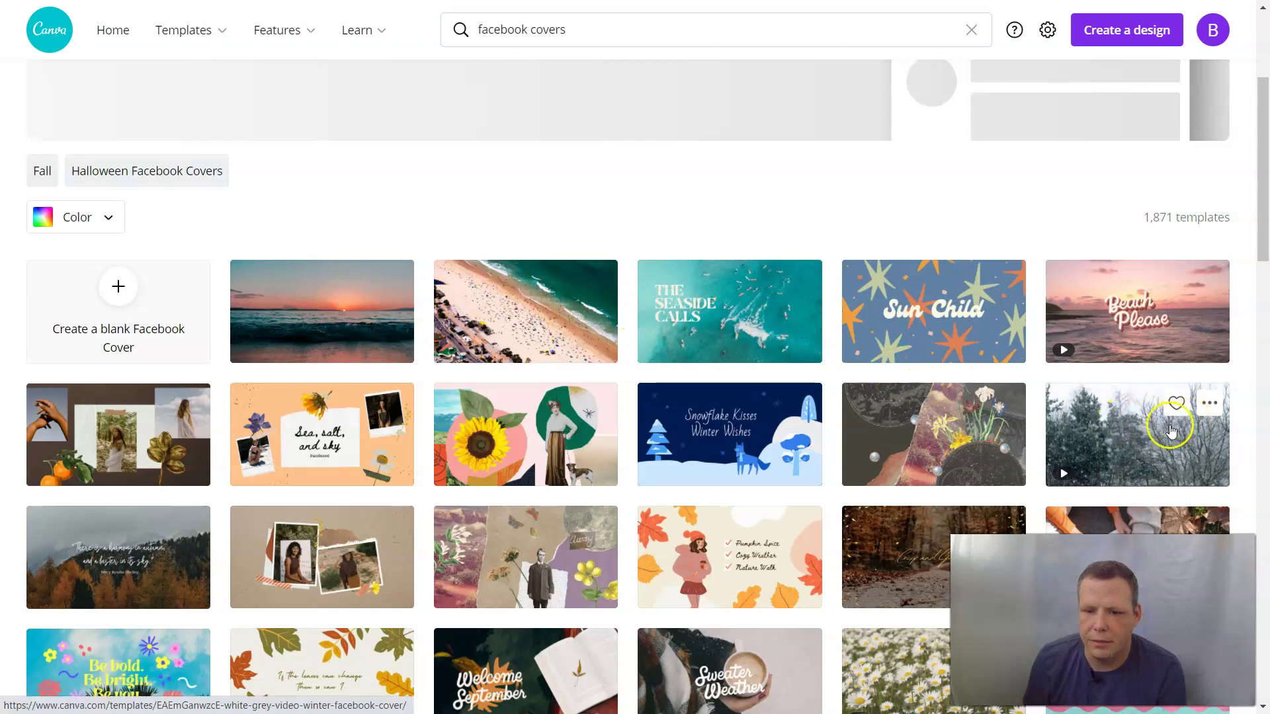
Step: Find the Orange Yellow Brown Photo Autumn Facebook Cover template and open it for customizing
{"action": "scroll", "coordinate": [891, 458], "scroll_direction": "down", "scroll_amount": 5}
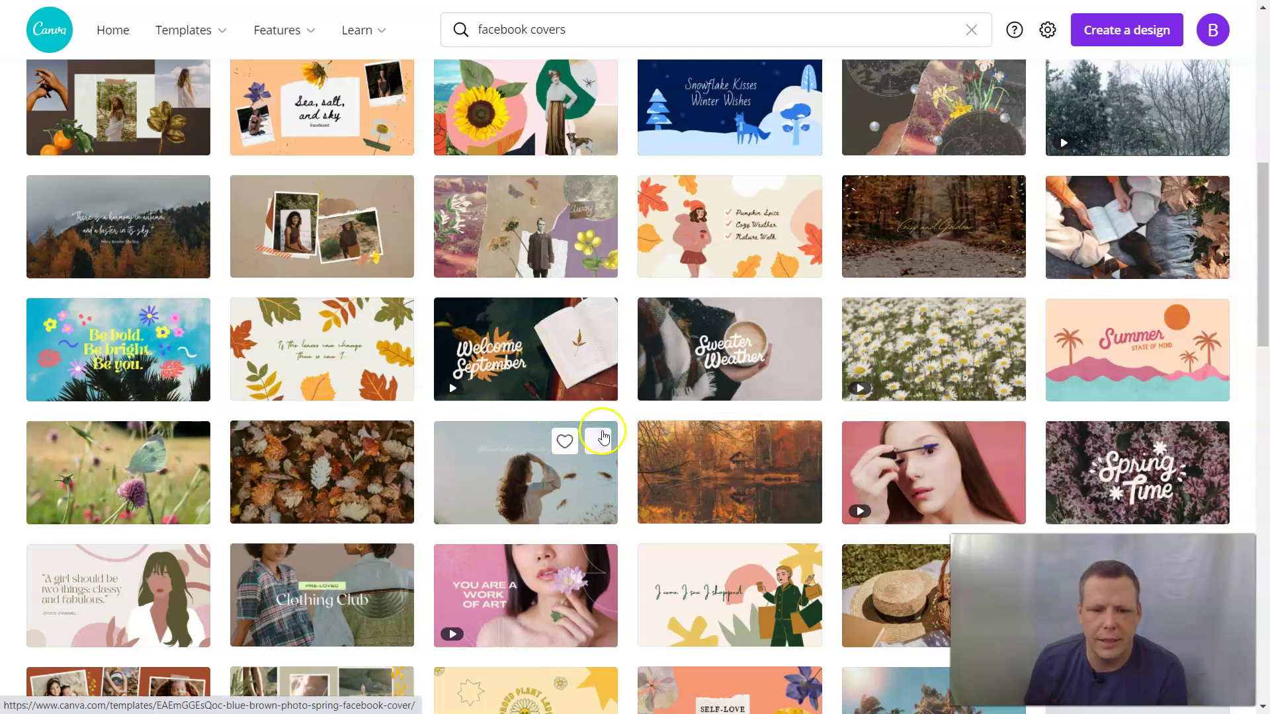
{"action": "scroll", "coordinate": [568, 436], "scroll_direction": "down", "scroll_amount": 3}
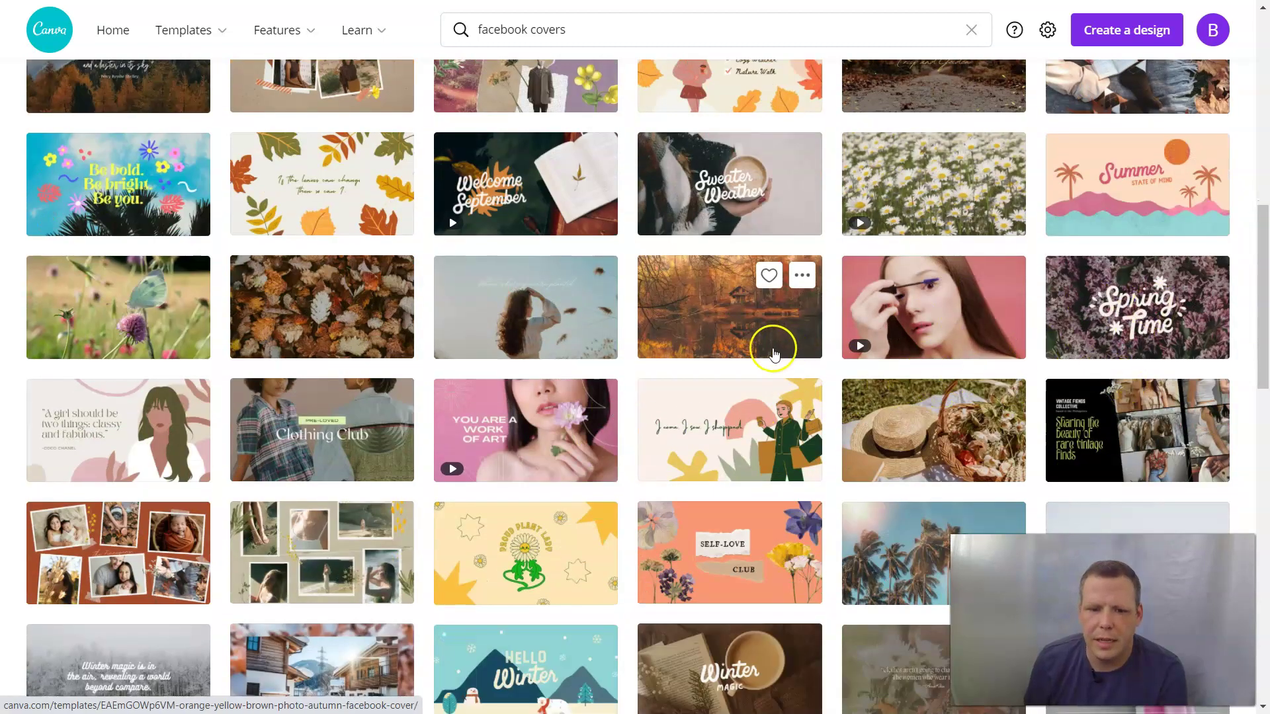
{"action": "left_click", "coordinate": [803, 277]}
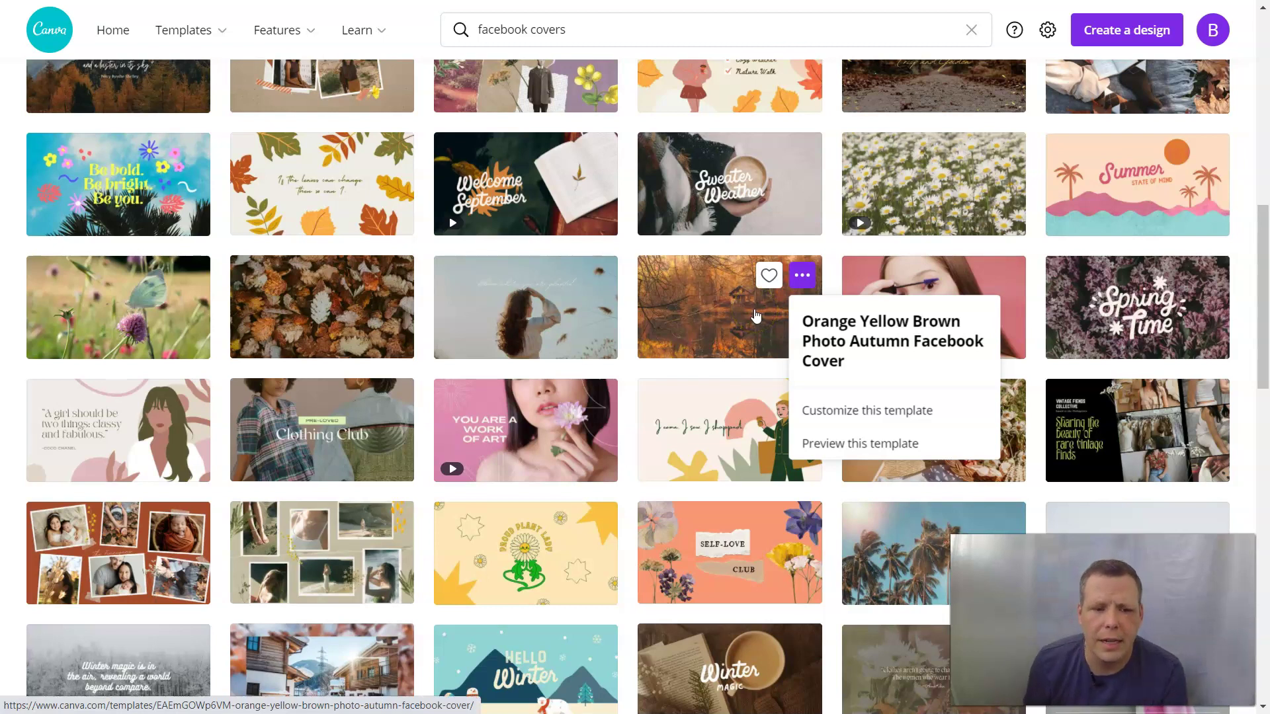
{"action": "scroll", "coordinate": [757, 316], "scroll_direction": "down", "scroll_amount": 1}
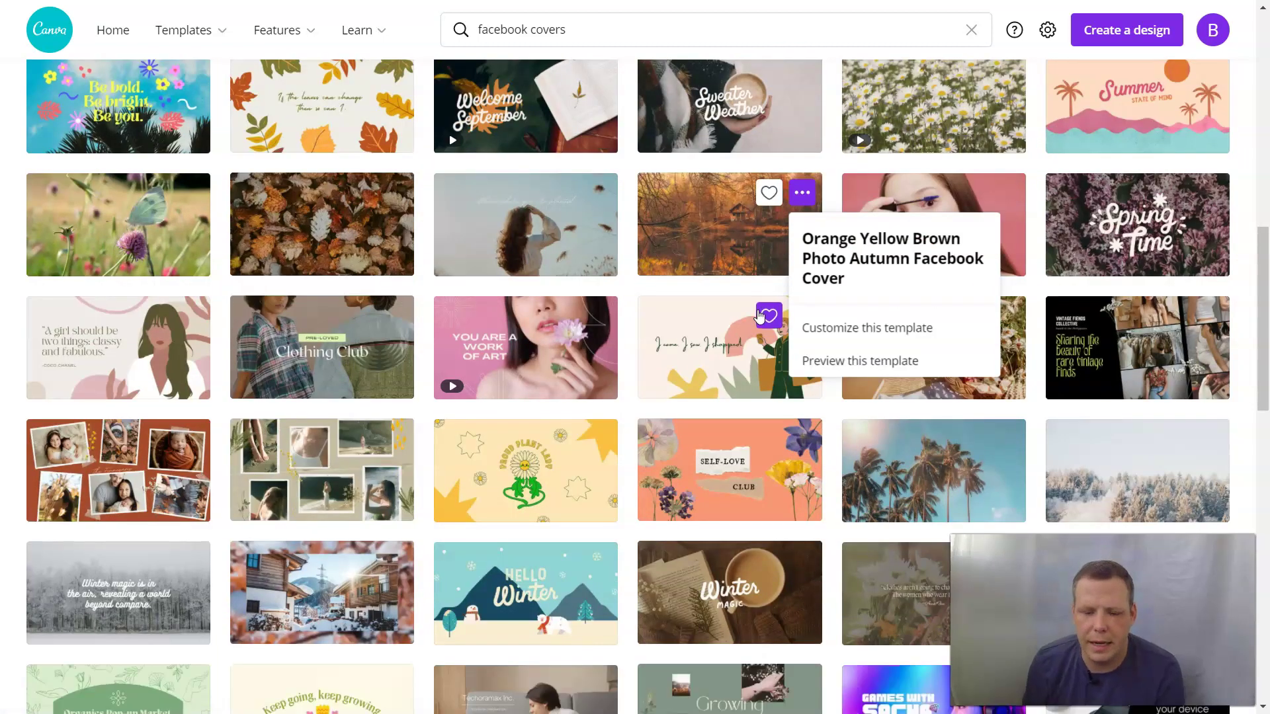
{"action": "scroll", "coordinate": [764, 318], "scroll_direction": "down", "scroll_amount": 3}
{"action": "scroll", "coordinate": [799, 337], "scroll_direction": "up", "scroll_amount": 3}
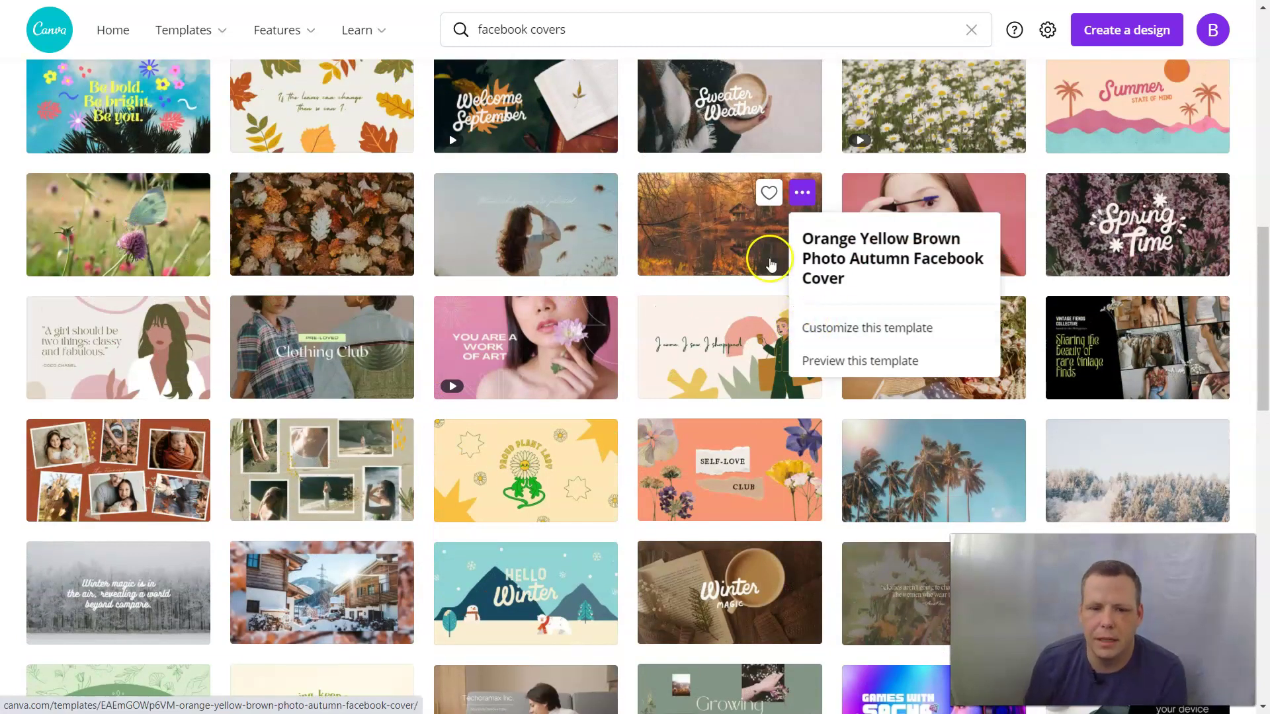
{"action": "left_click", "coordinate": [743, 243]}
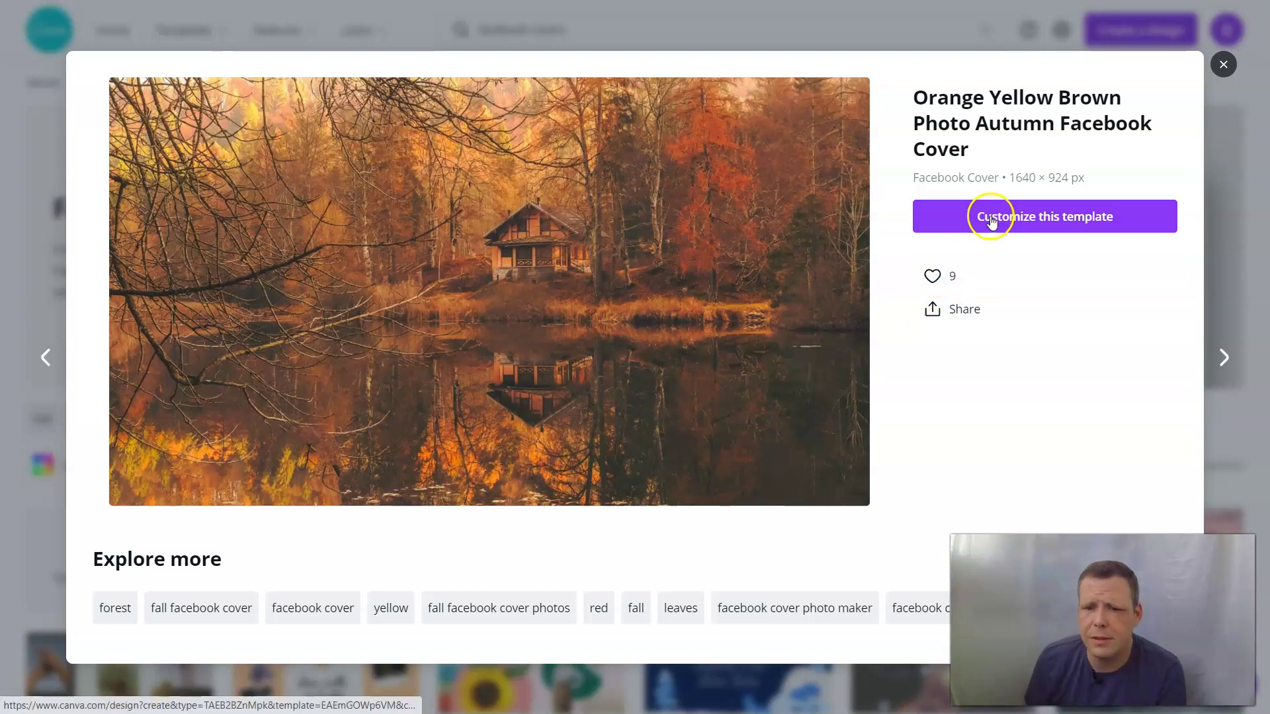
{"action": "left_click", "coordinate": [1036, 211]}
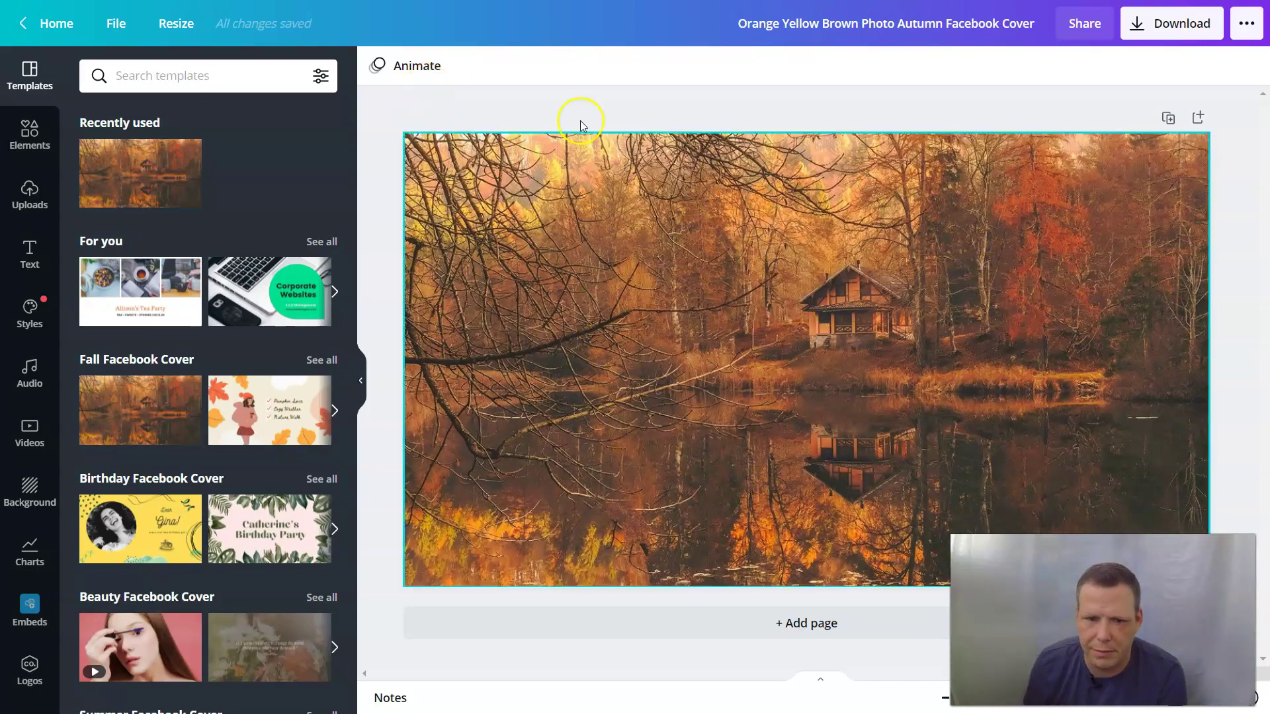
Step: Apply the Breathe page animation to the cover and set its timing to 10.0 seconds
{"action": "left_click", "coordinate": [418, 65]}
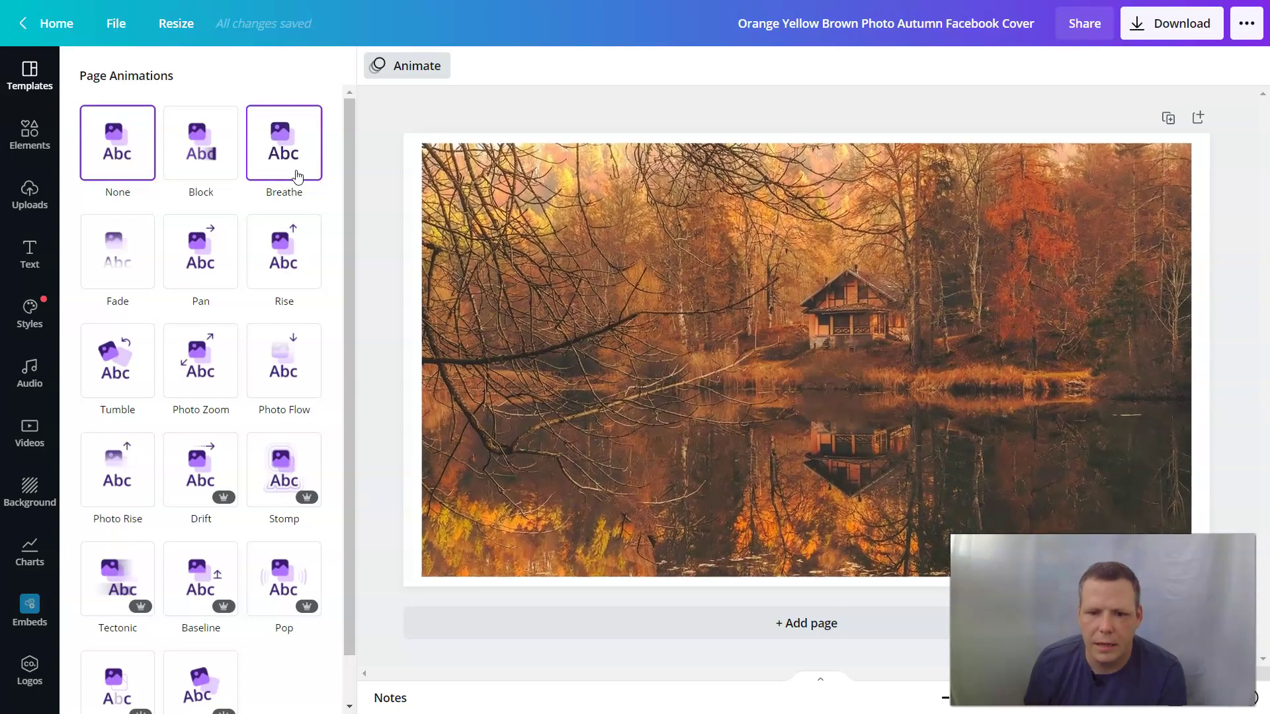
{"action": "left_click", "coordinate": [299, 162]}
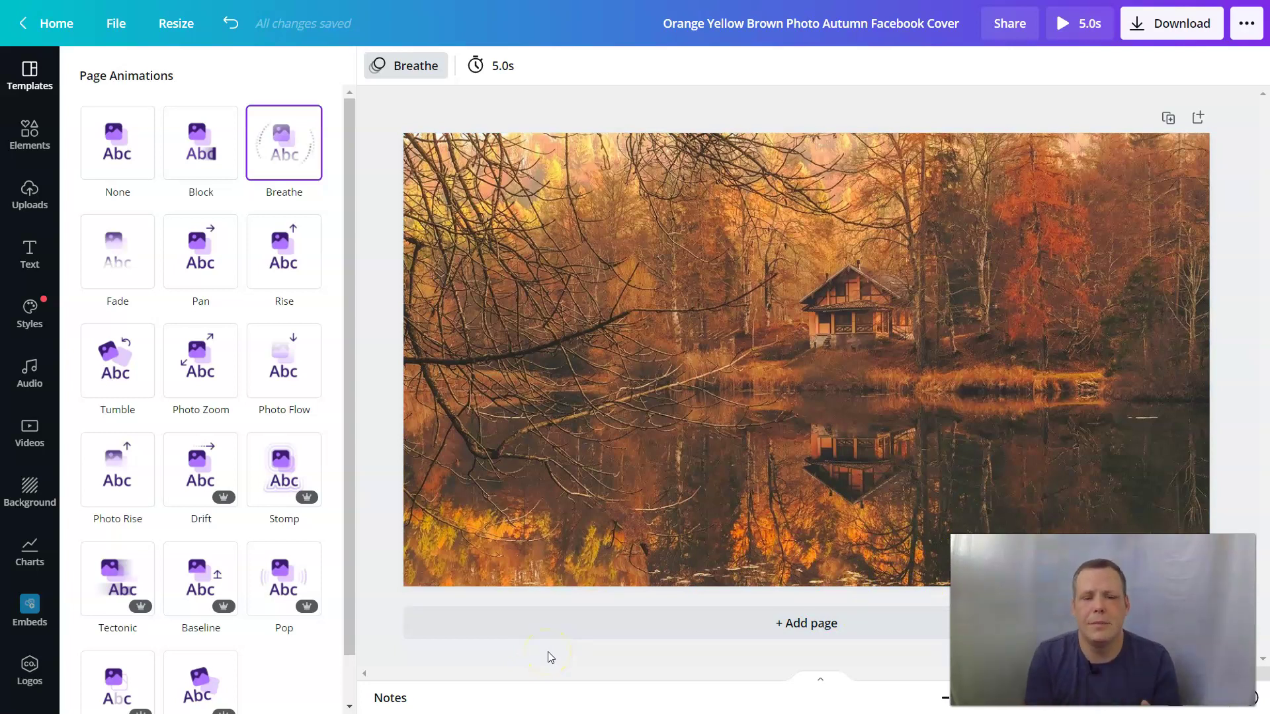
{"action": "left_click", "coordinate": [499, 66]}
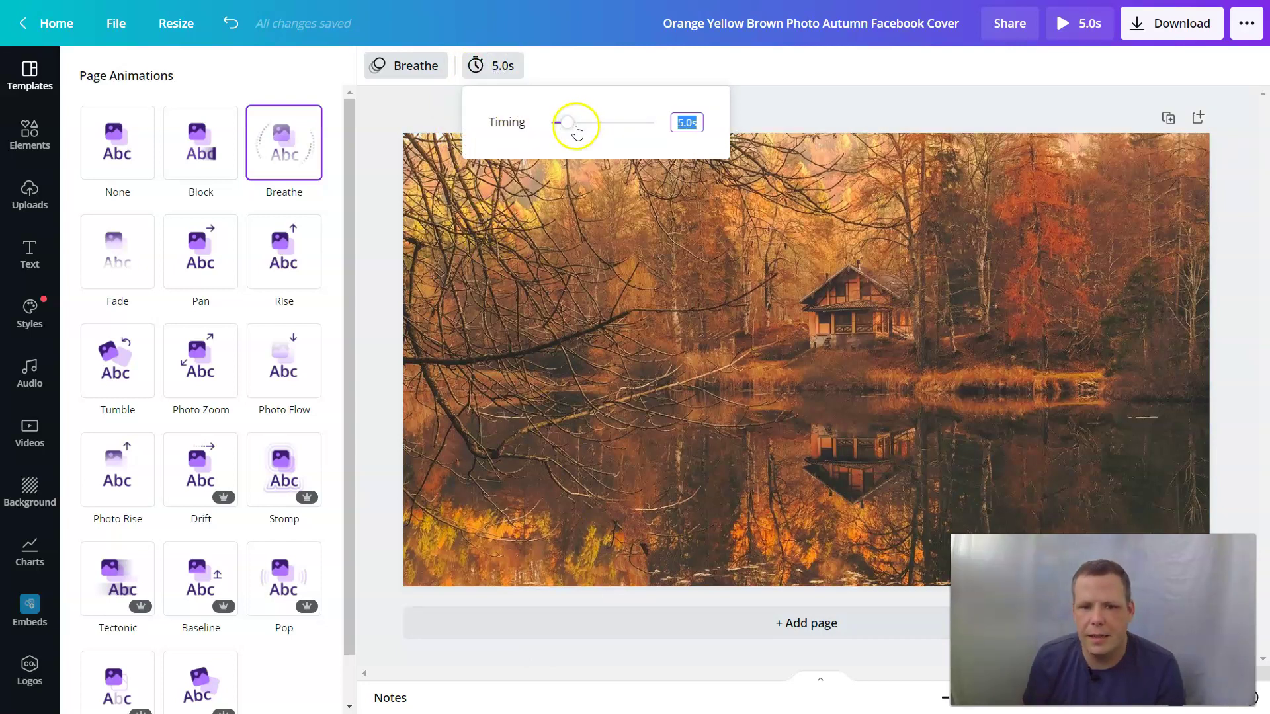
{"action": "left_click", "coordinate": [577, 131]}
{"action": "left_click", "coordinate": [595, 126]}
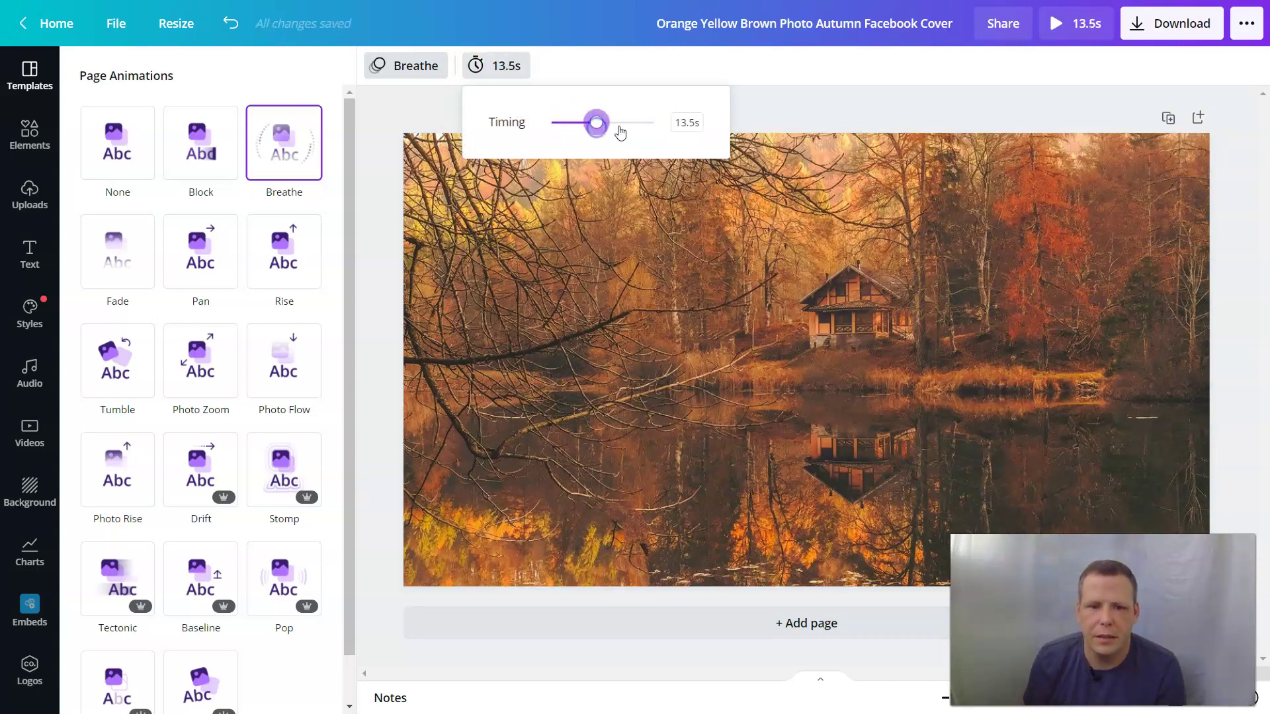
{"action": "left_click", "coordinate": [584, 130]}
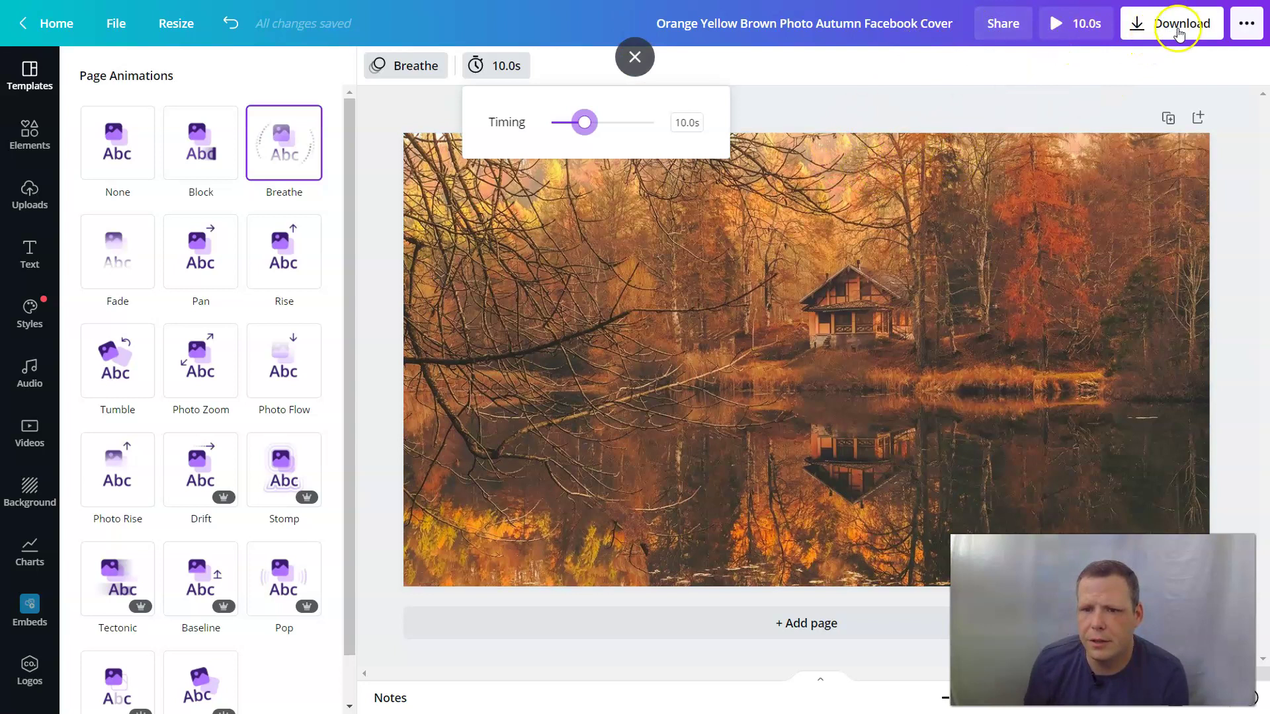
{"action": "left_click", "coordinate": [1252, 29]}
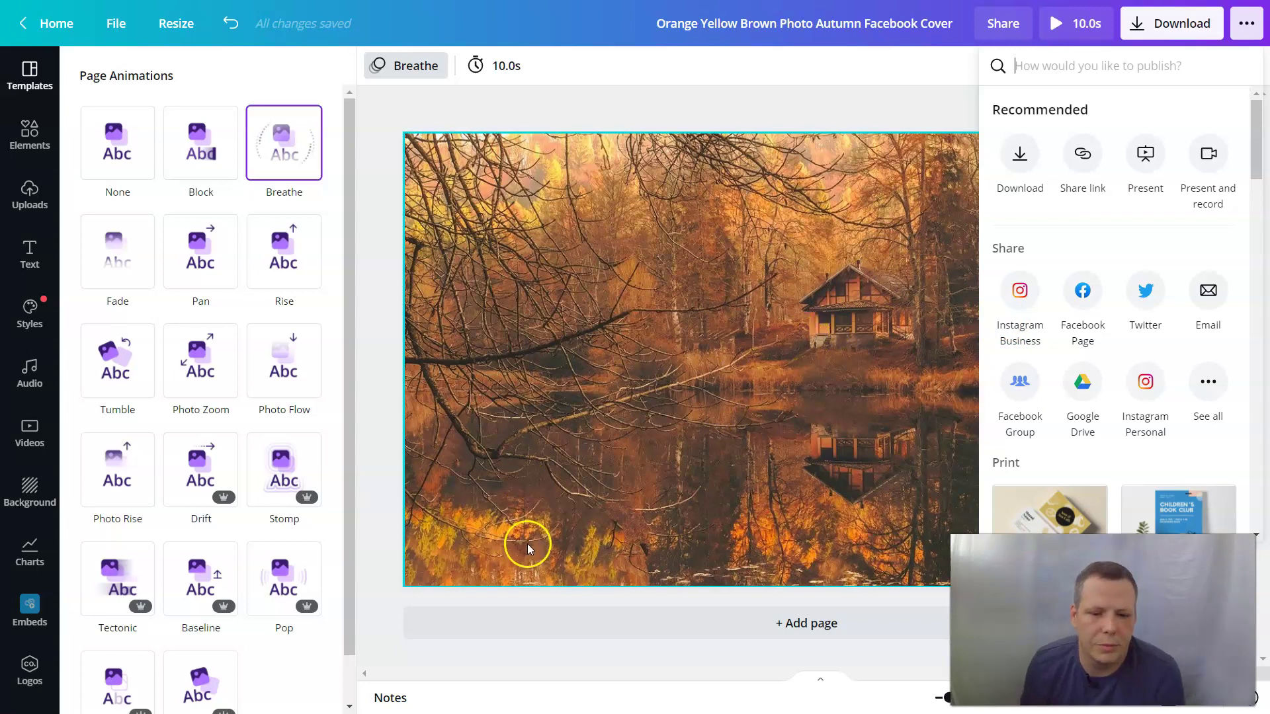
{"action": "left_click", "coordinate": [932, 109]}
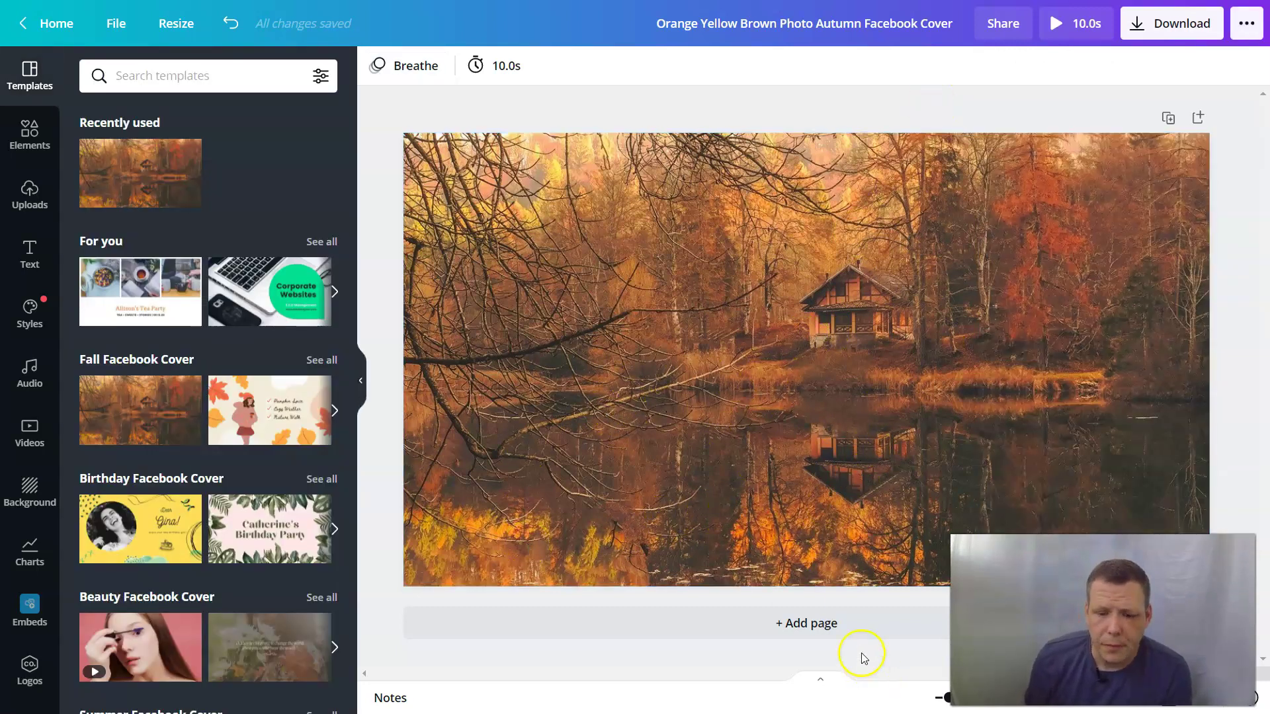
Step: Add a blank second page below the autumn cover page
{"action": "left_click", "coordinate": [812, 625]}
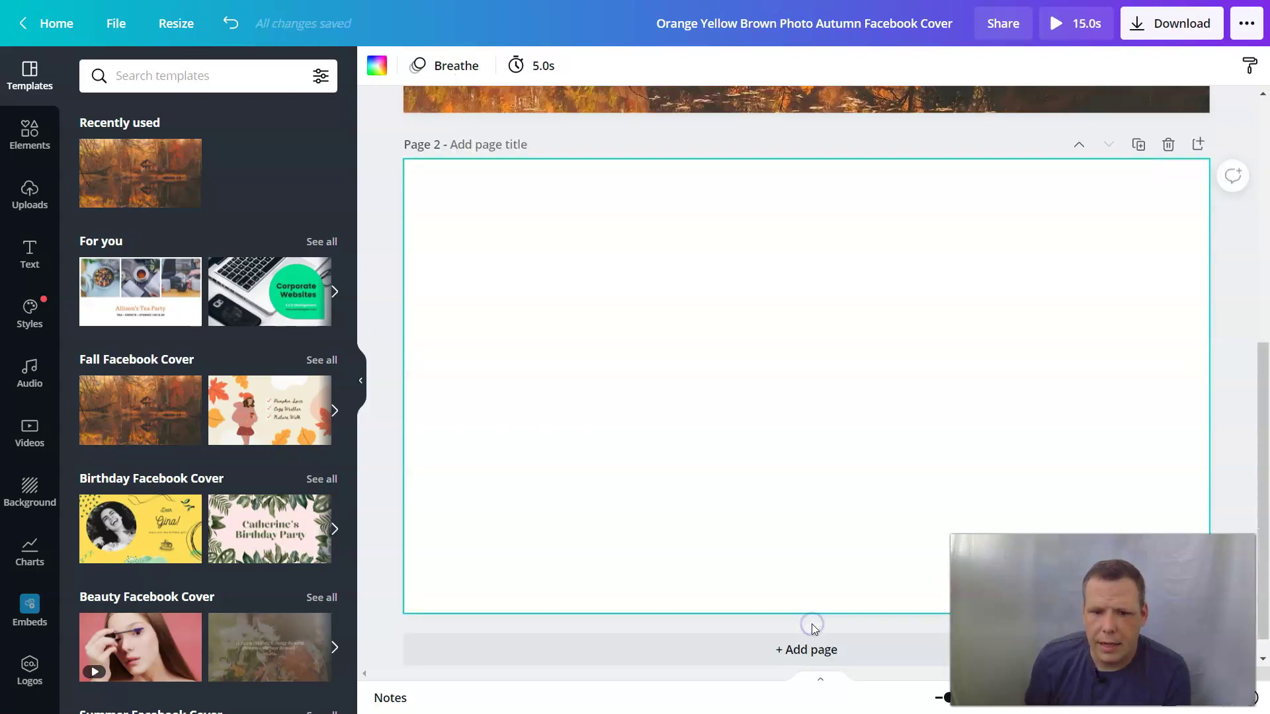
{"action": "scroll", "coordinate": [704, 283], "scroll_direction": "up", "scroll_amount": 5}
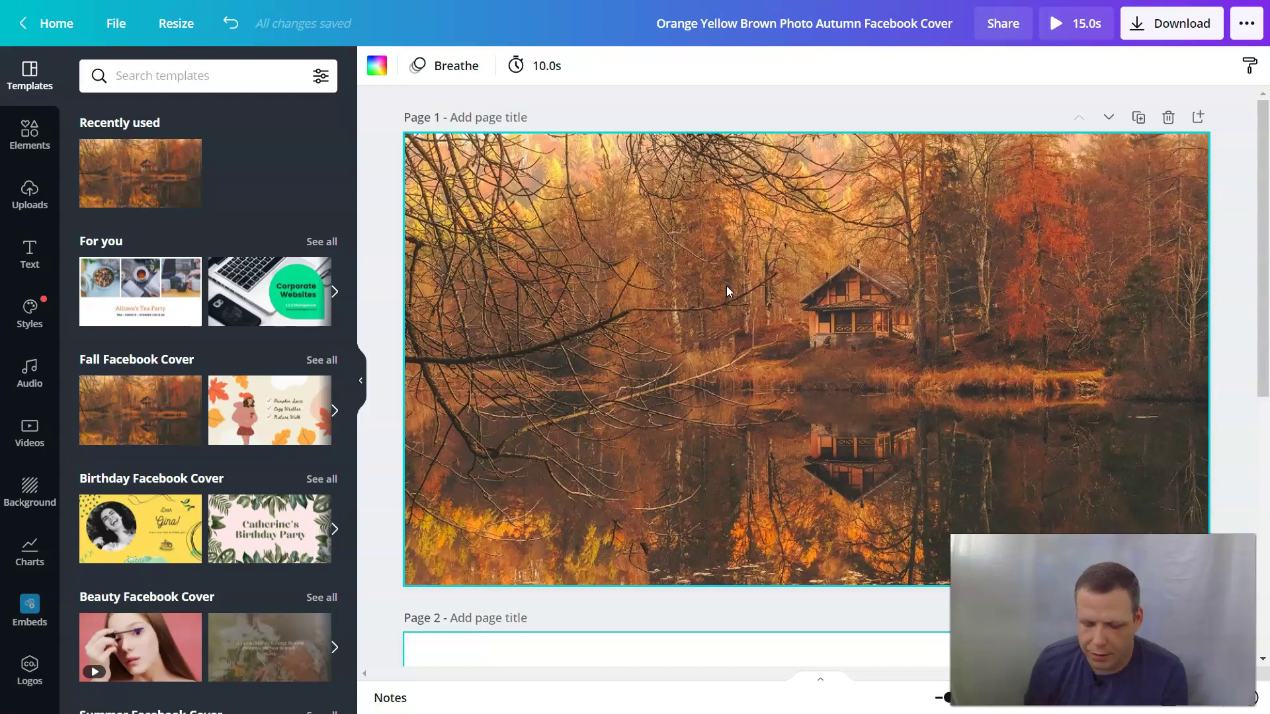
{"action": "scroll", "coordinate": [787, 494], "scroll_direction": "down", "scroll_amount": 5}
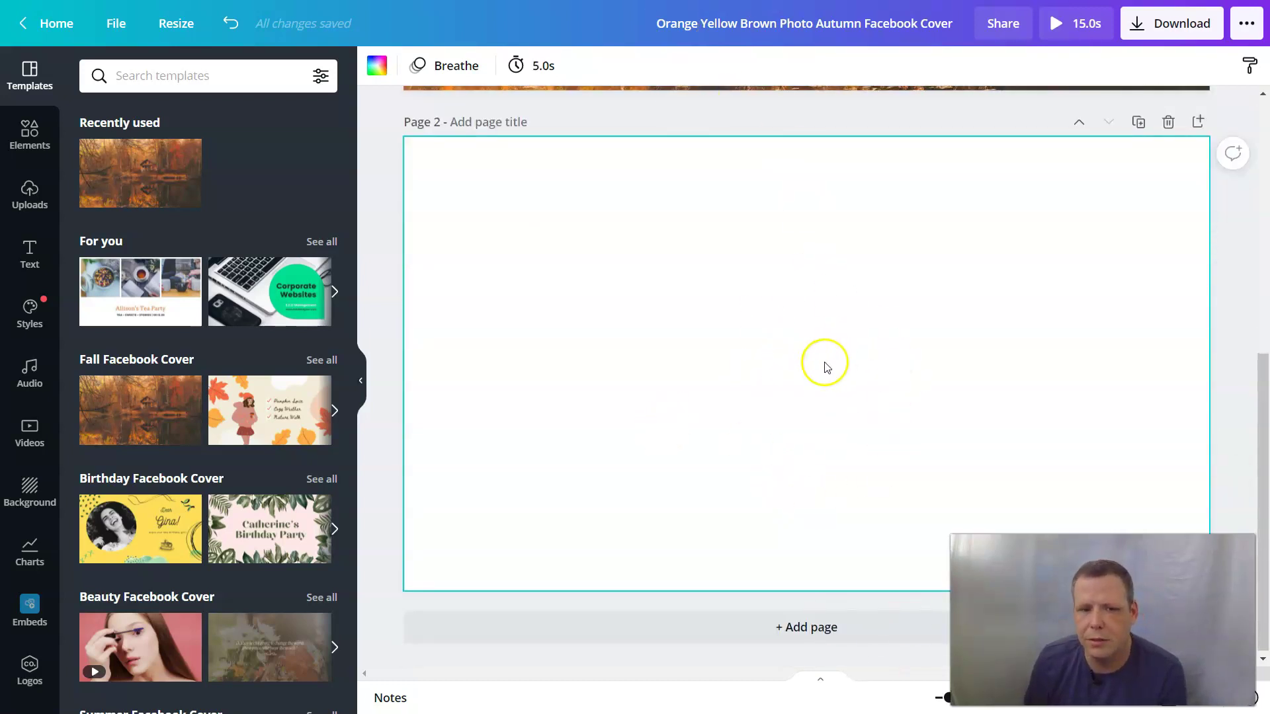
{"action": "scroll", "coordinate": [822, 363], "scroll_direction": "up", "scroll_amount": 5}
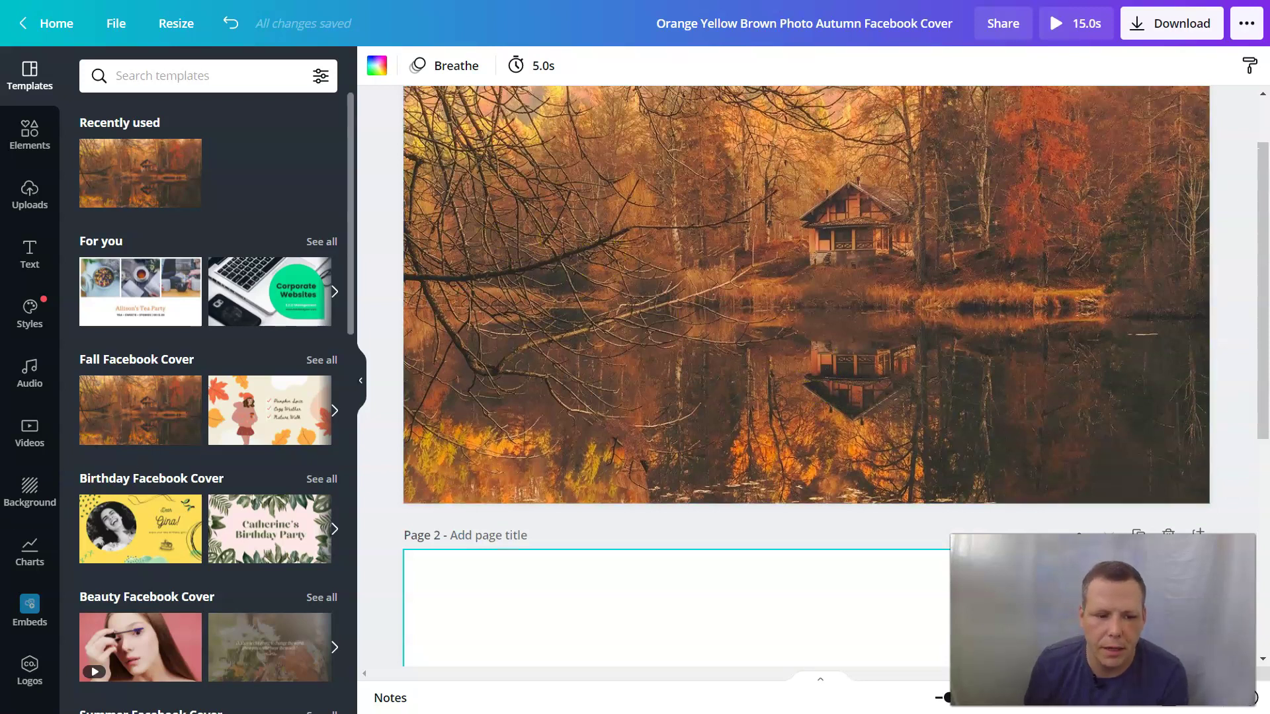
Step: Embed the sample YouTube video on the blank page 2 and delete it from that page
{"action": "scroll", "coordinate": [278, 357], "scroll_direction": "down", "scroll_amount": 3}
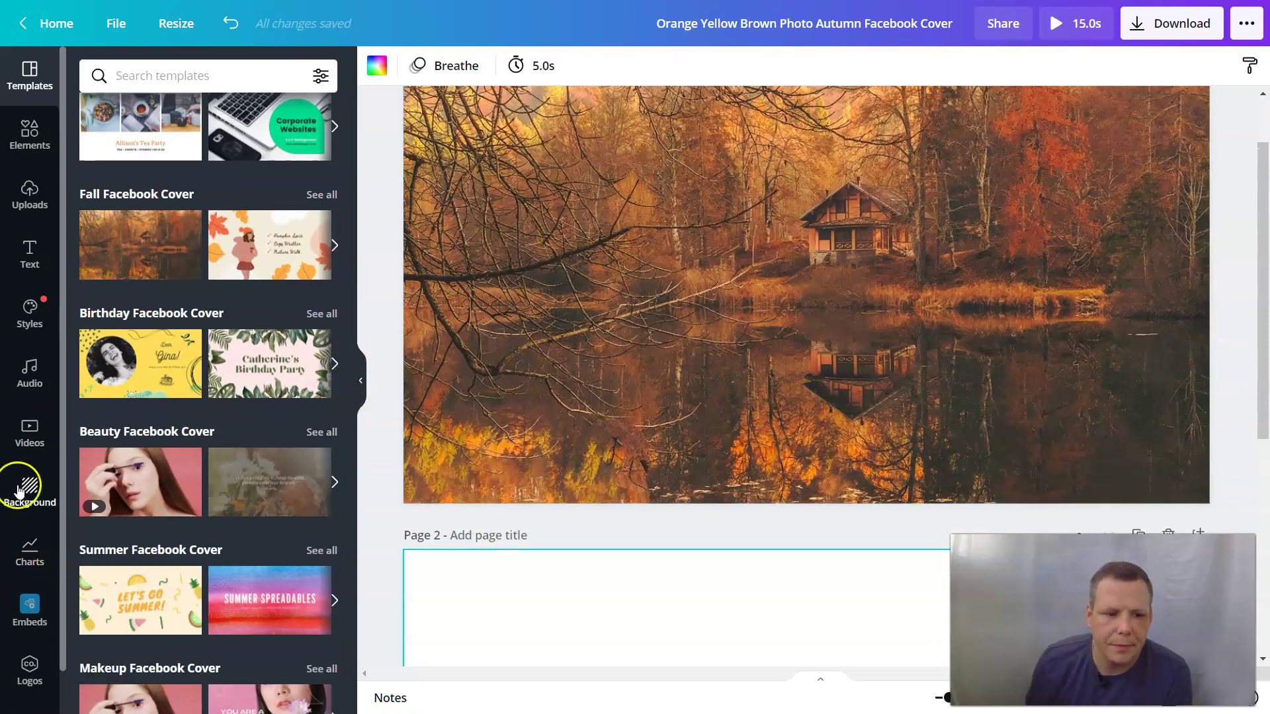
{"action": "left_click", "coordinate": [30, 605]}
{"action": "left_click", "coordinate": [251, 441]}
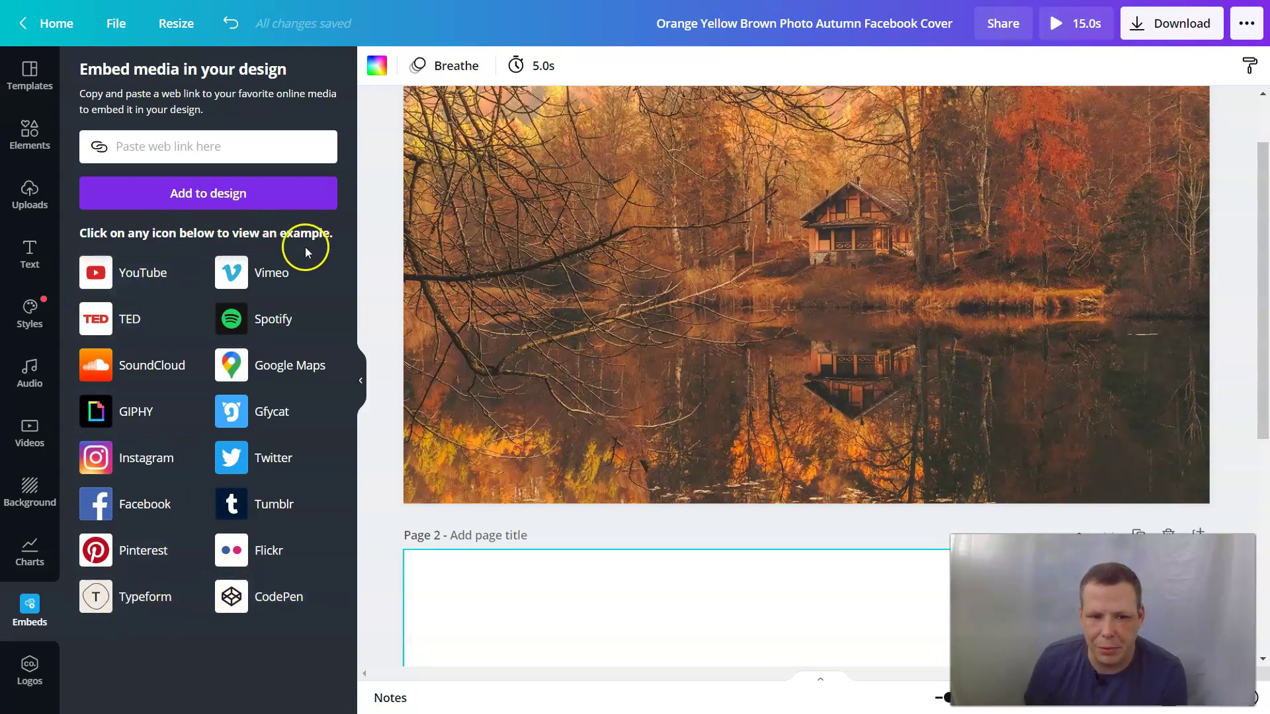
{"action": "left_click", "coordinate": [148, 278]}
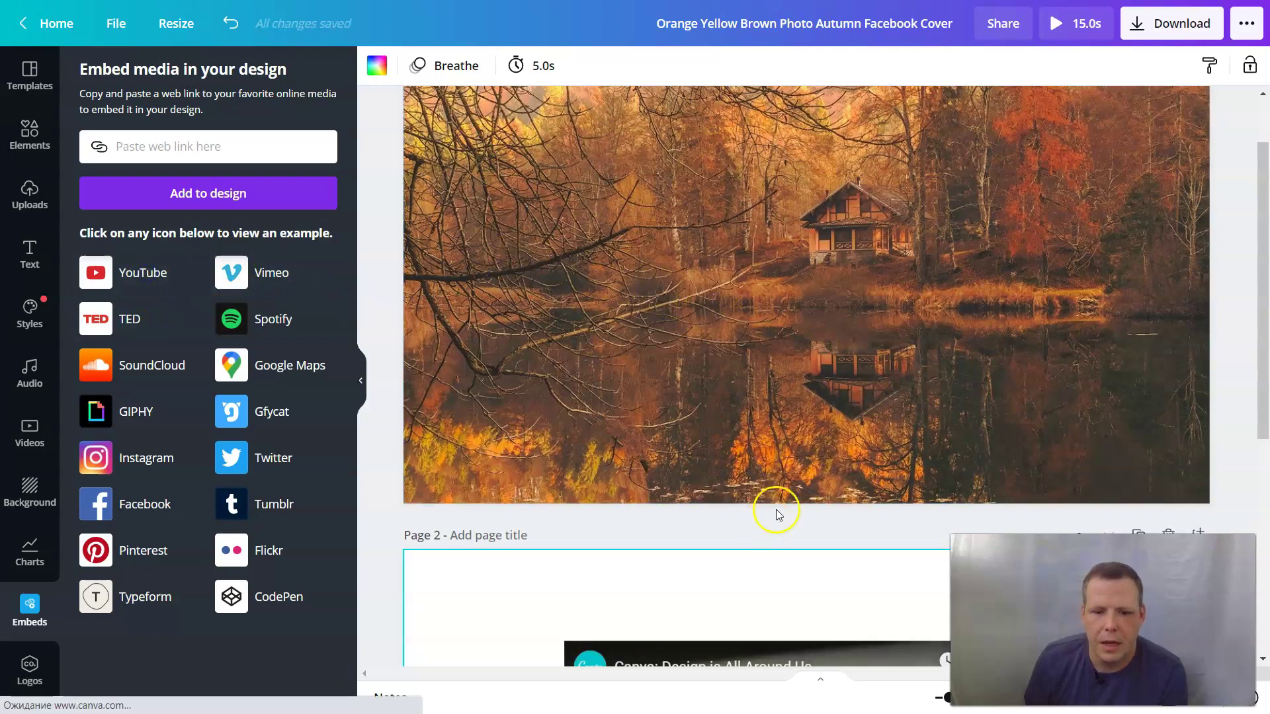
{"action": "scroll", "coordinate": [822, 383], "scroll_direction": "down", "scroll_amount": 3}
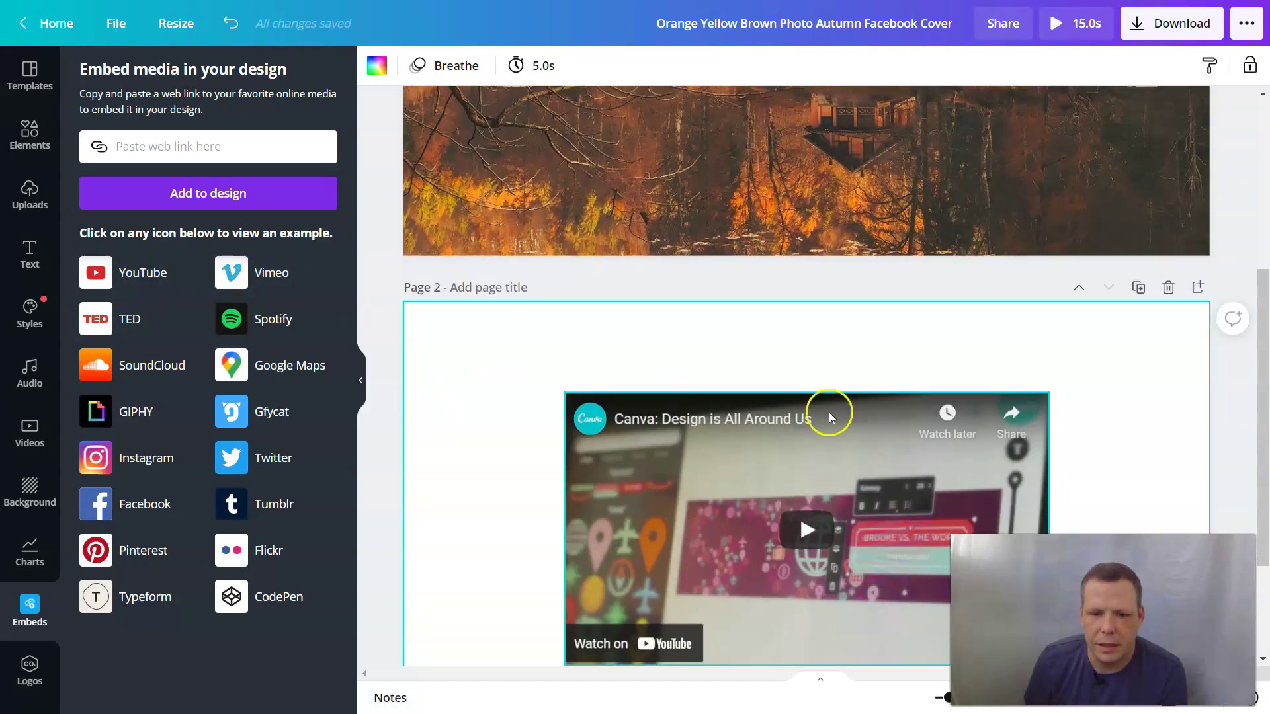
{"action": "scroll", "coordinate": [793, 423], "scroll_direction": "down", "scroll_amount": 2}
{"action": "right_click", "coordinate": [725, 435]}
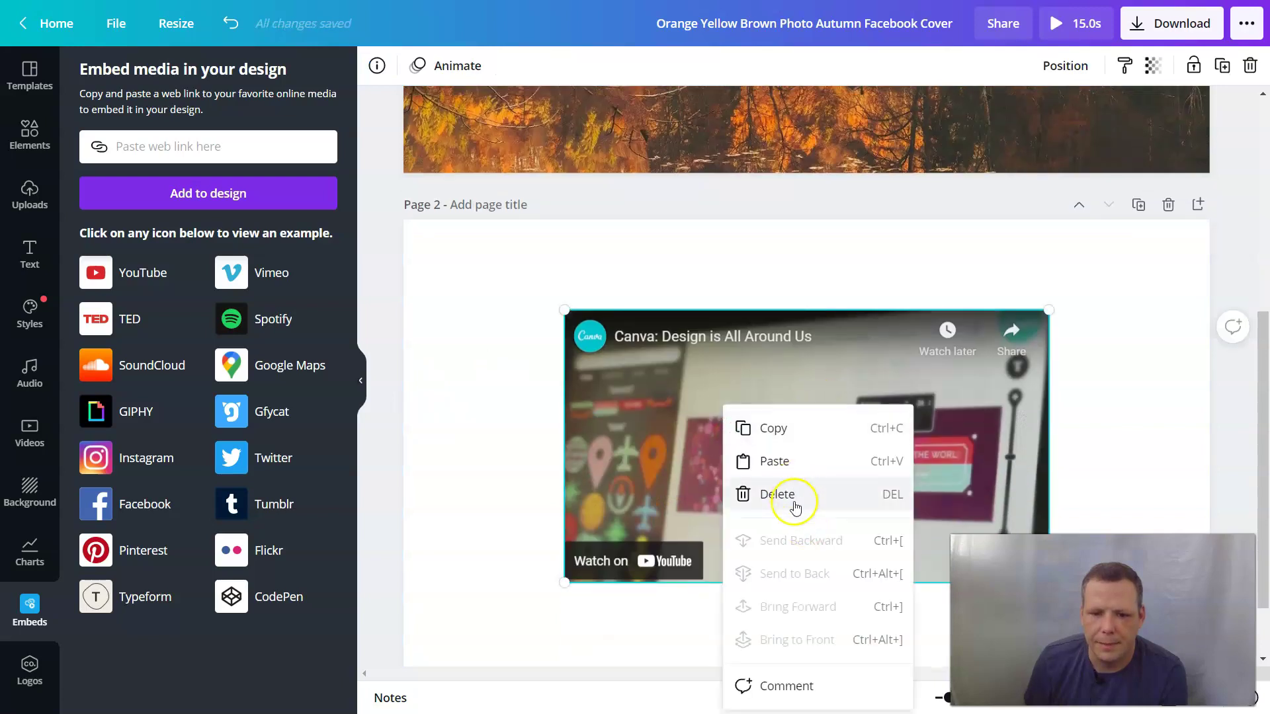
{"action": "left_click", "coordinate": [801, 503]}
Step: Embed the sample YouTube video on page 1, shrink it and place it over the upper-left part of the autumn photo
{"action": "left_click", "coordinate": [665, 167]}
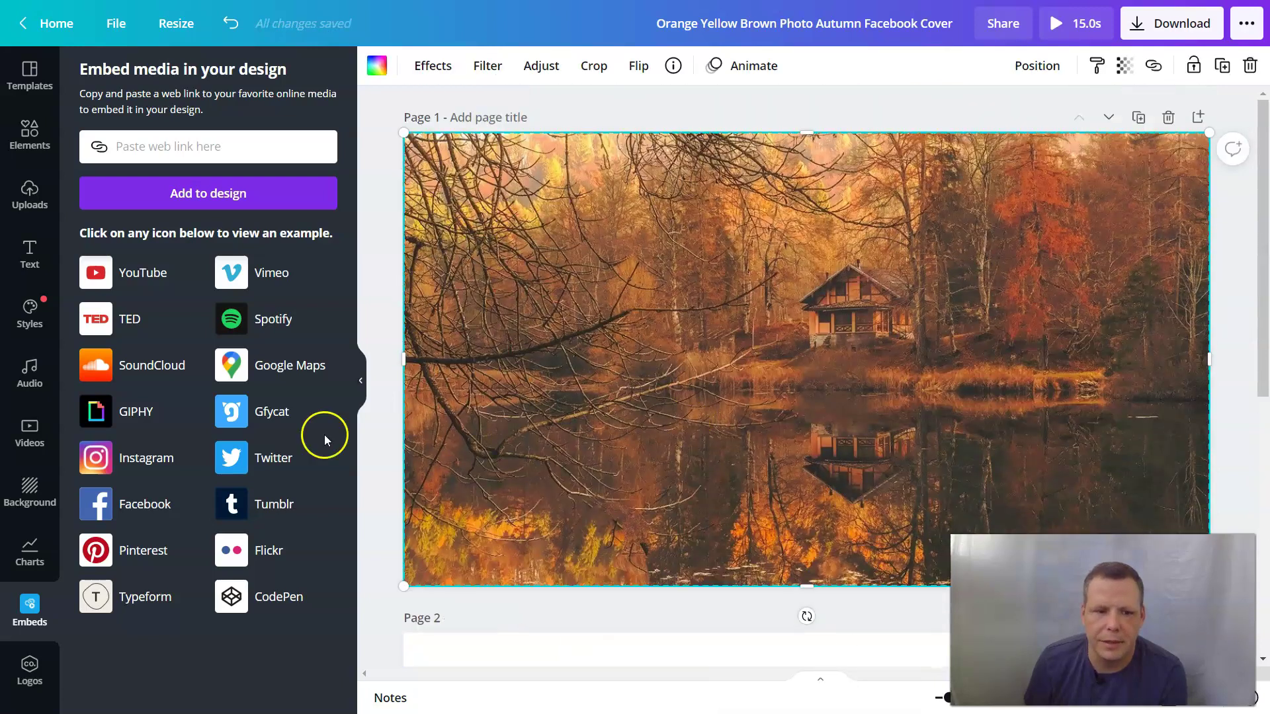
{"action": "scroll", "coordinate": [694, 315], "scroll_direction": "up", "scroll_amount": 5}
{"action": "left_click", "coordinate": [104, 274]}
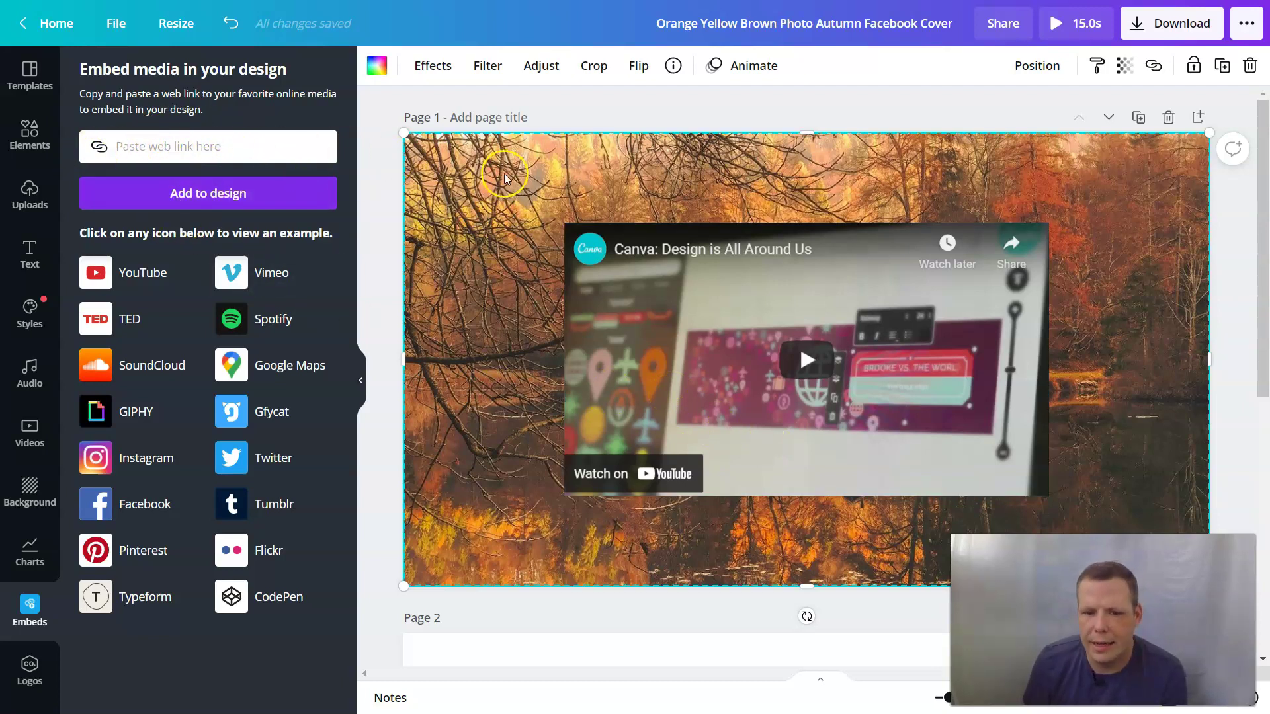
{"action": "left_click", "coordinate": [586, 280]}
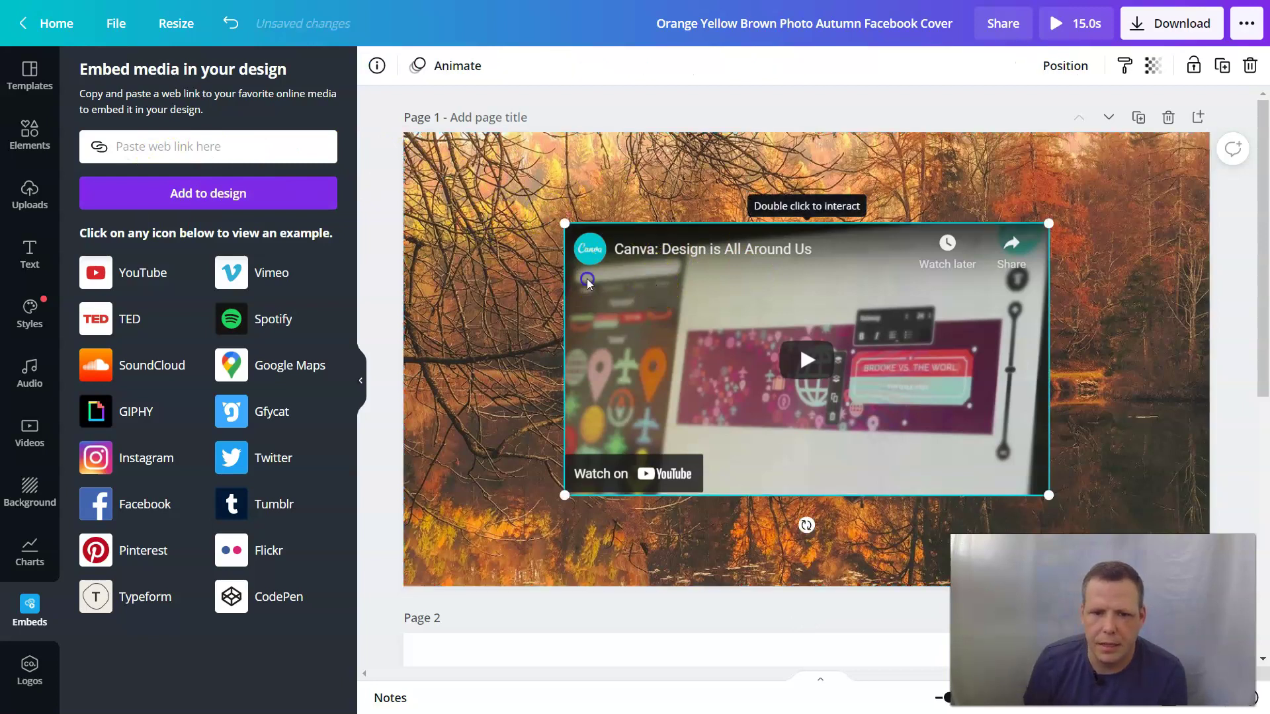
{"action": "left_click", "coordinate": [565, 225]}
{"action": "left_click_drag", "start_coordinate": [589, 243], "coordinate": [495, 297]}
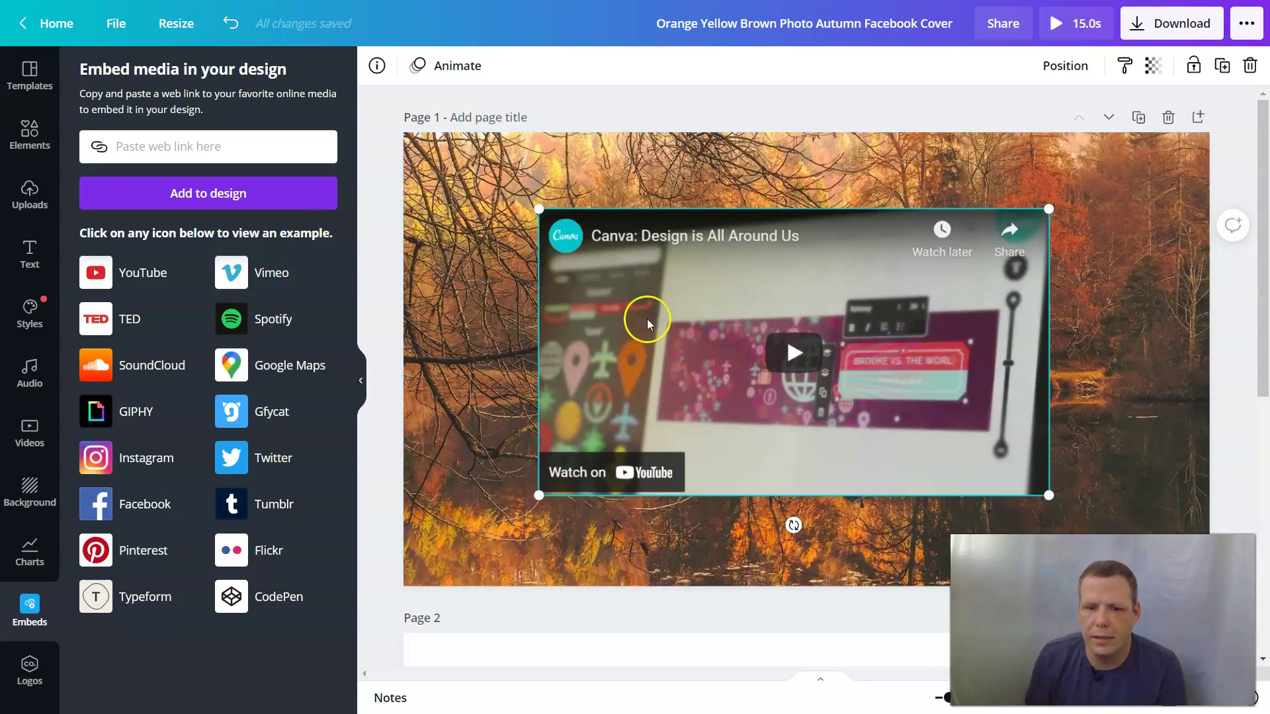
{"action": "left_click_drag", "start_coordinate": [553, 224], "coordinate": [481, 271]}
Step: Delete the embedded YouTube video from page 1
{"action": "right_click", "coordinate": [517, 275]}
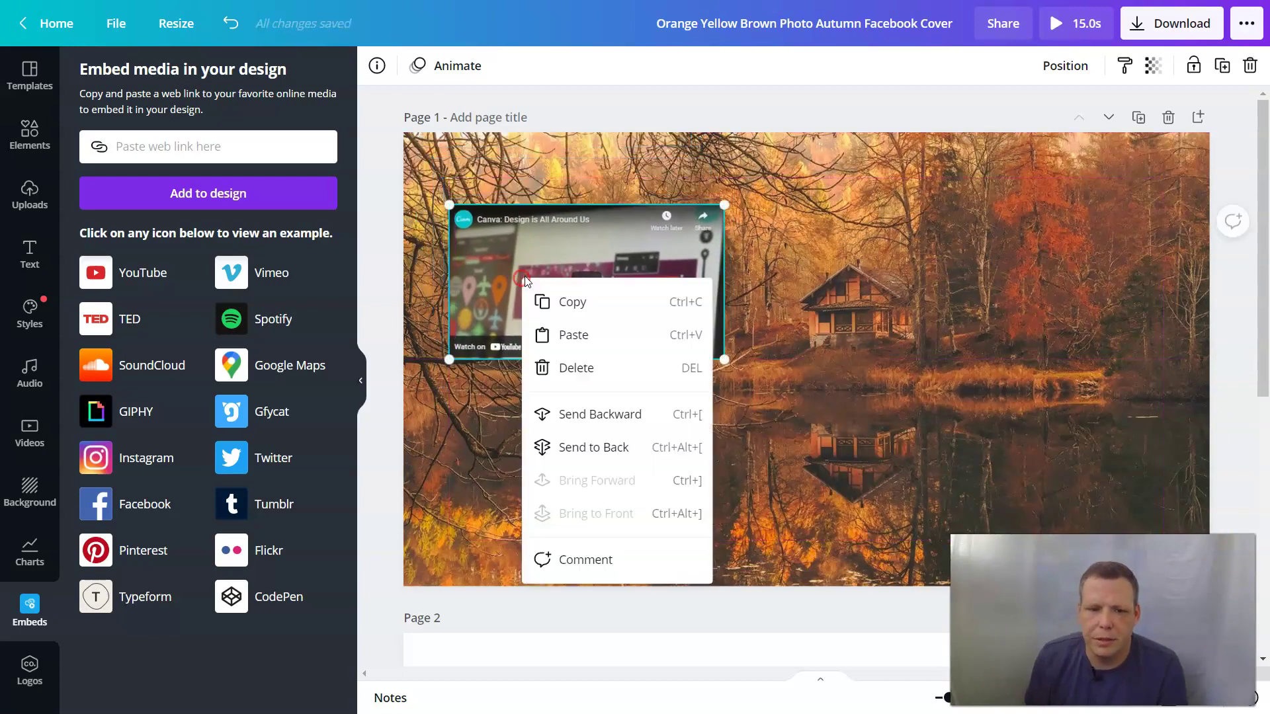
{"action": "left_click", "coordinate": [609, 368]}
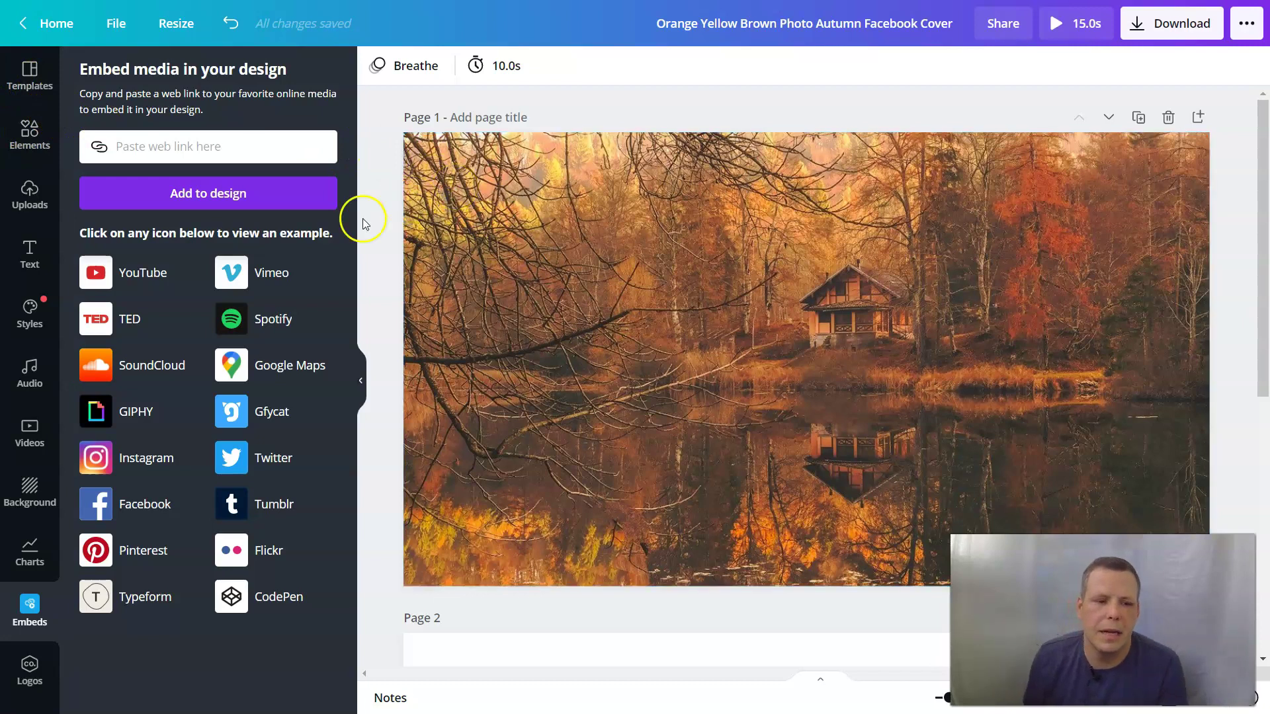
Step: Examine the available text styles, including the recently used ones and the font combinations
{"action": "left_click", "coordinate": [29, 252]}
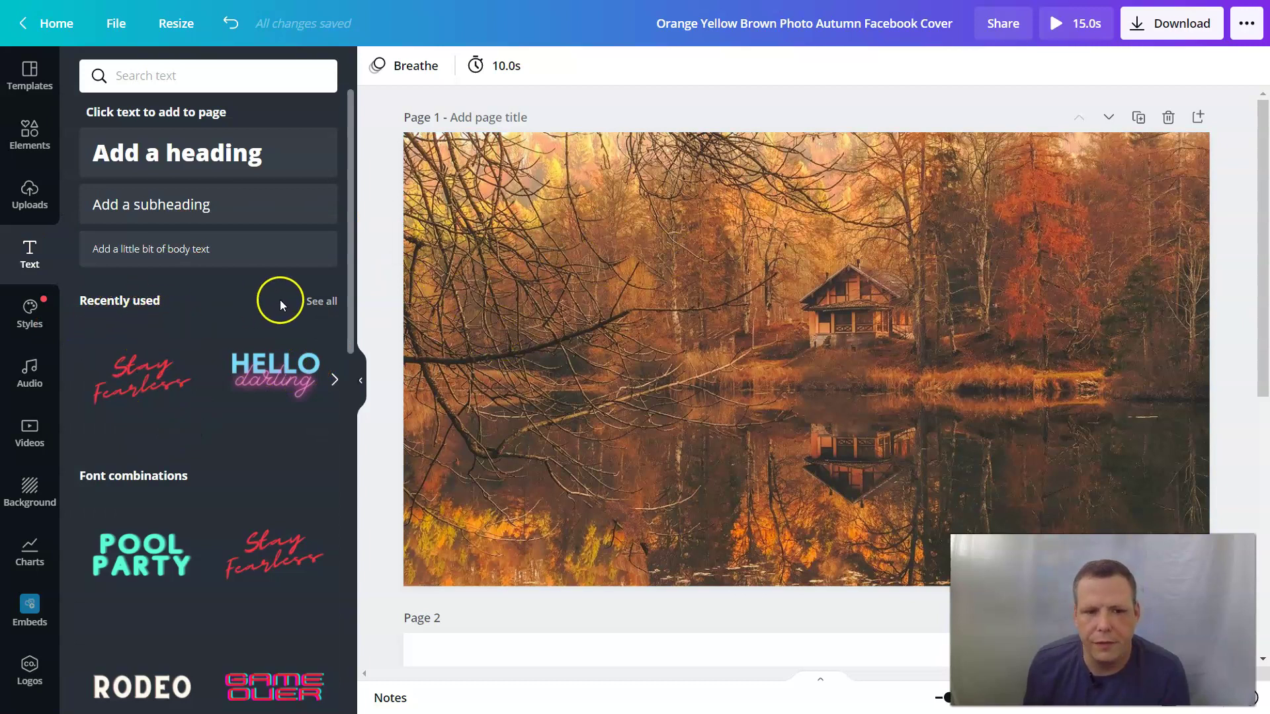
{"action": "left_click", "coordinate": [336, 380]}
{"action": "left_click", "coordinate": [337, 381]}
{"action": "left_click", "coordinate": [337, 381]}
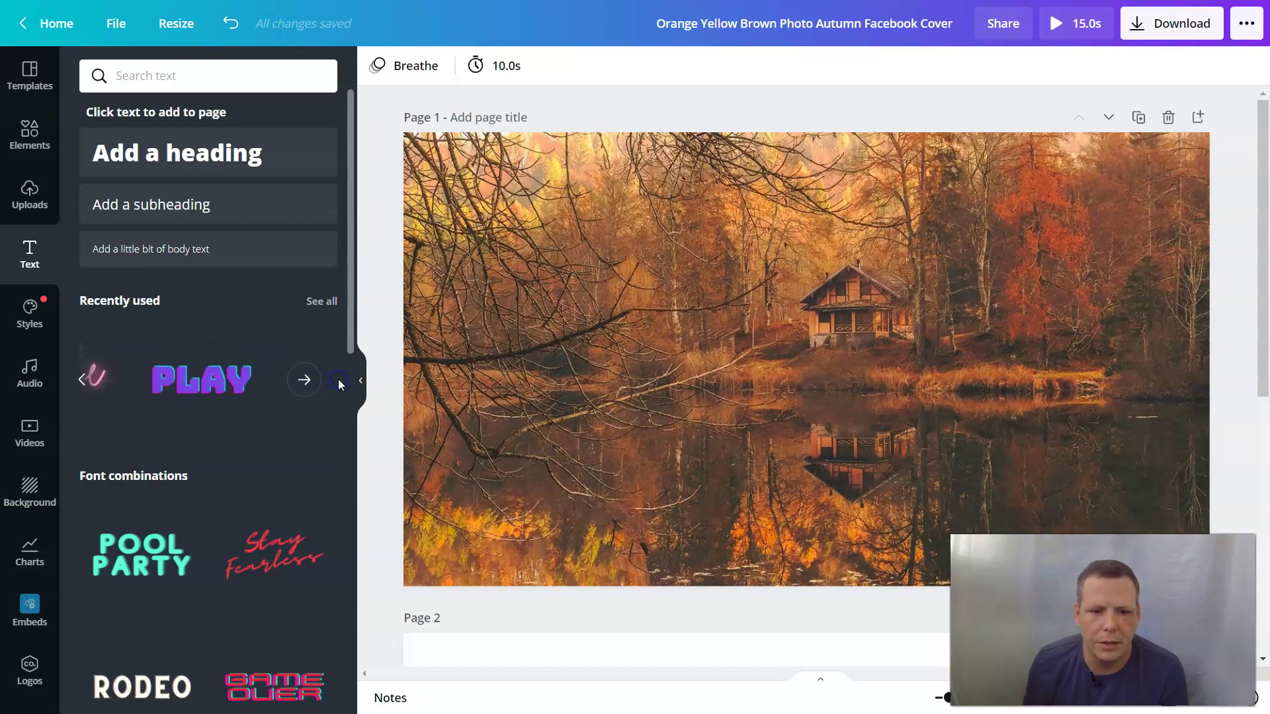
{"action": "left_click", "coordinate": [304, 380]}
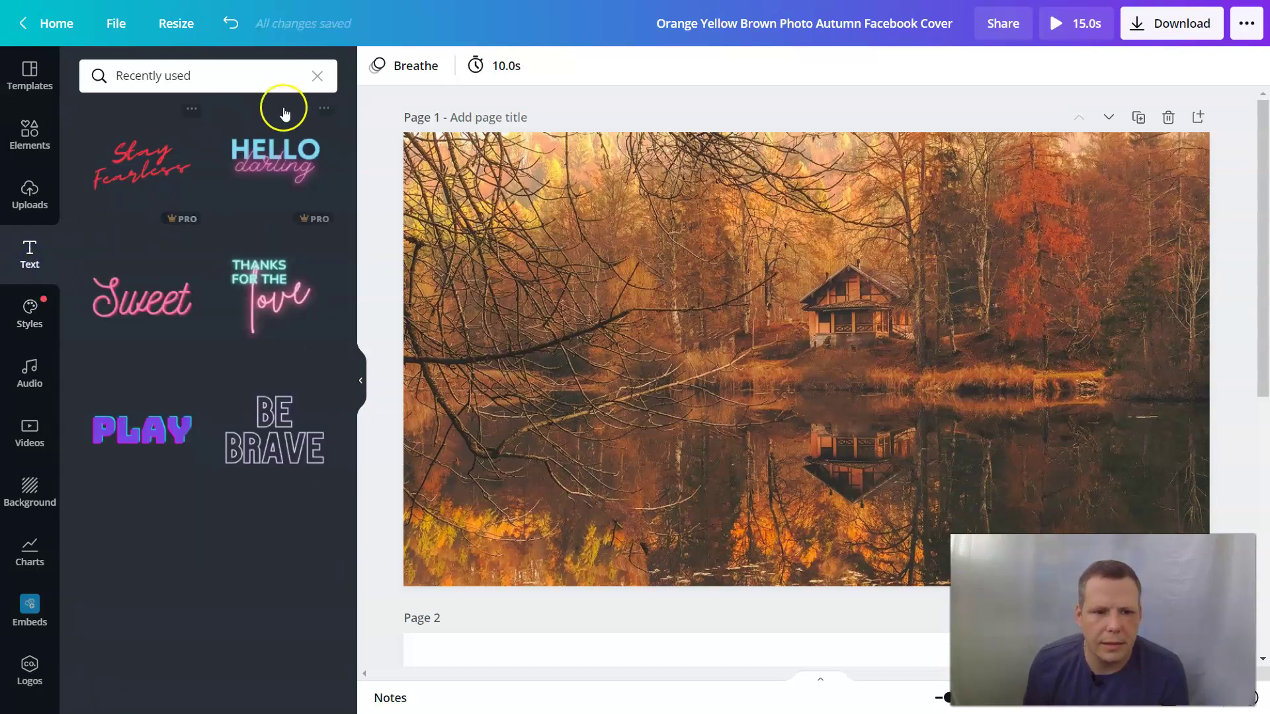
{"action": "left_click", "coordinate": [319, 77]}
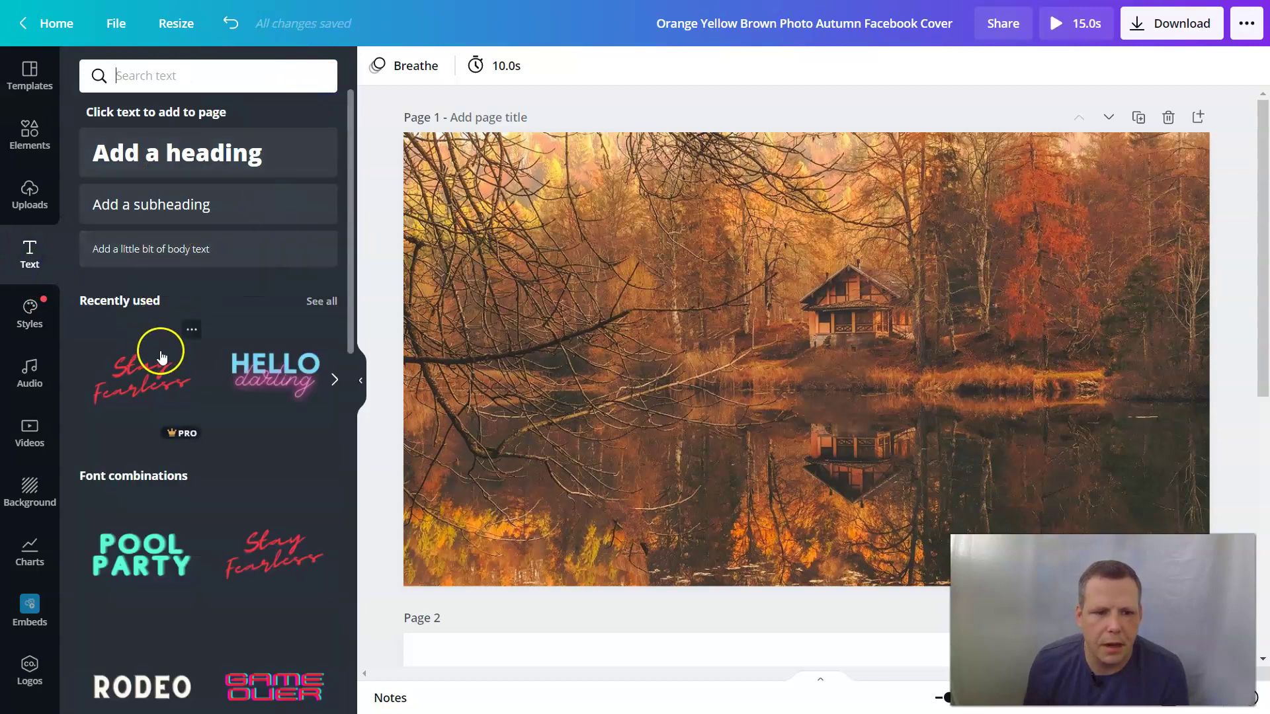
{"action": "scroll", "coordinate": [205, 405], "scroll_direction": "down", "scroll_amount": 2}
{"action": "scroll", "coordinate": [238, 403], "scroll_direction": "down", "scroll_amount": 10}
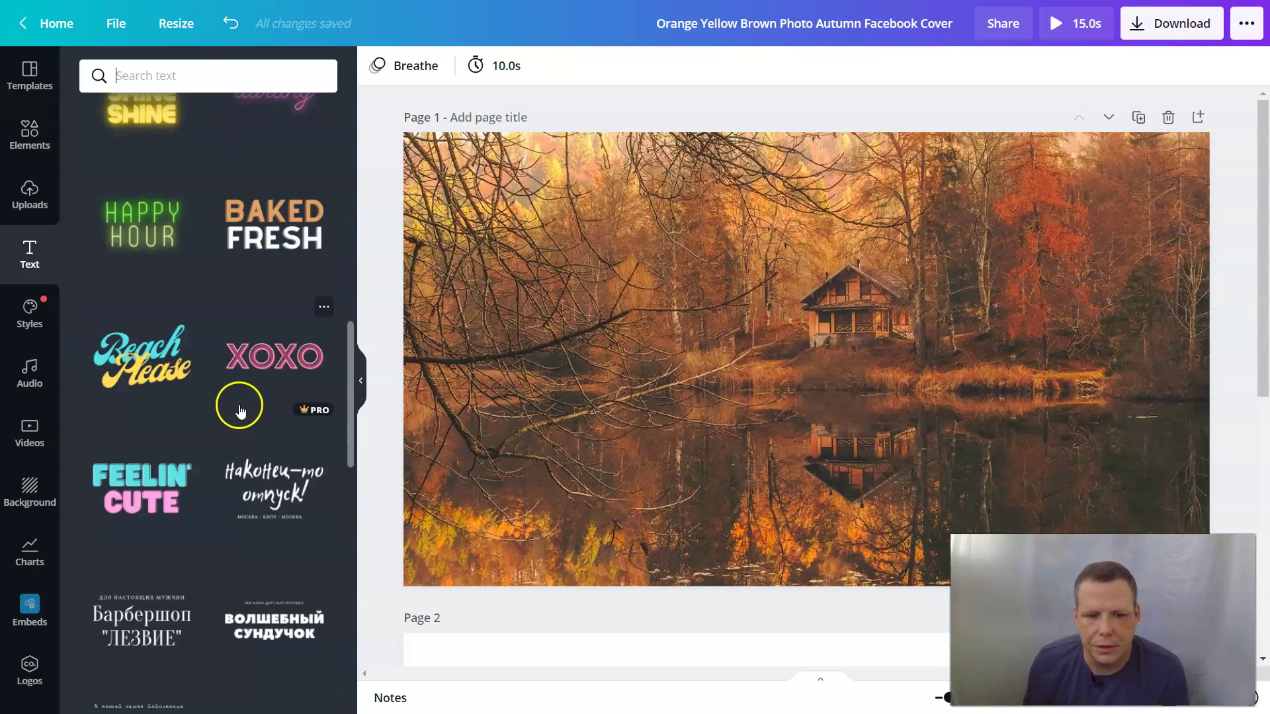
{"action": "scroll", "coordinate": [225, 390], "scroll_direction": "down", "scroll_amount": 10}
{"action": "scroll", "coordinate": [204, 376], "scroll_direction": "up", "scroll_amount": 20}
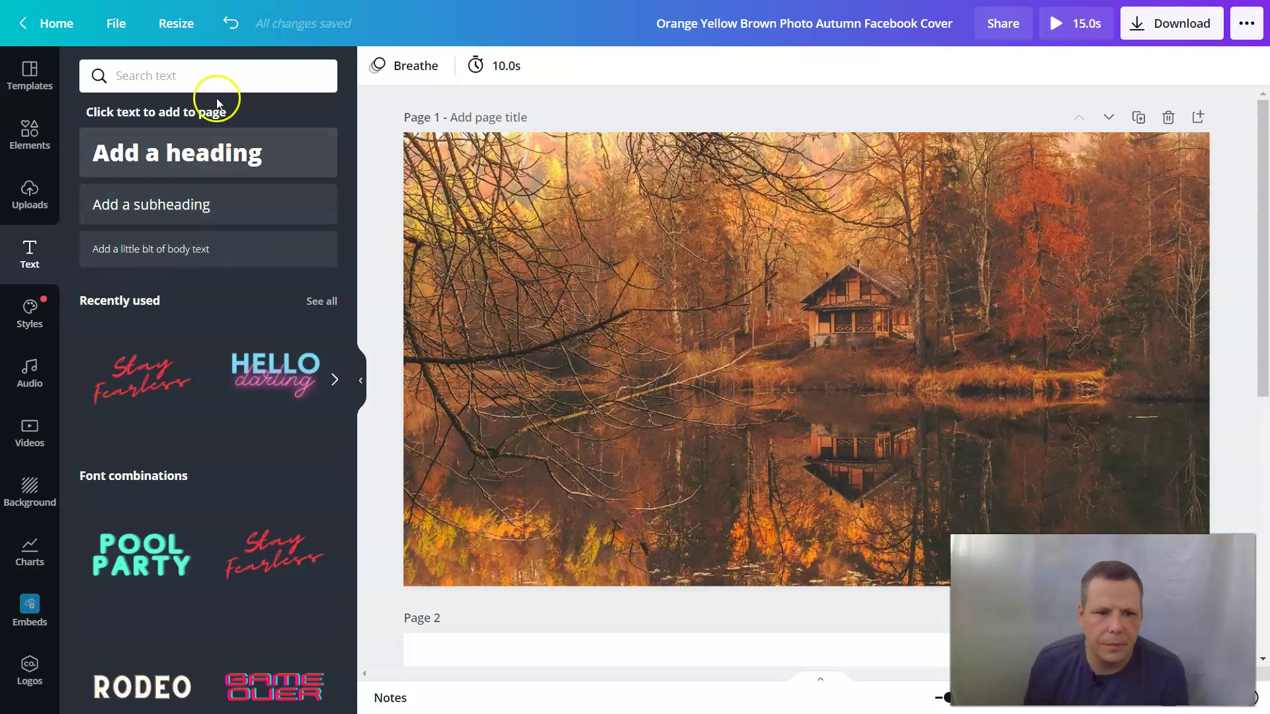
Step: Search the text styles for "autumn" and for "fall"
{"action": "left_click", "coordinate": [220, 79]}
{"action": "type", "text": "autumn"}
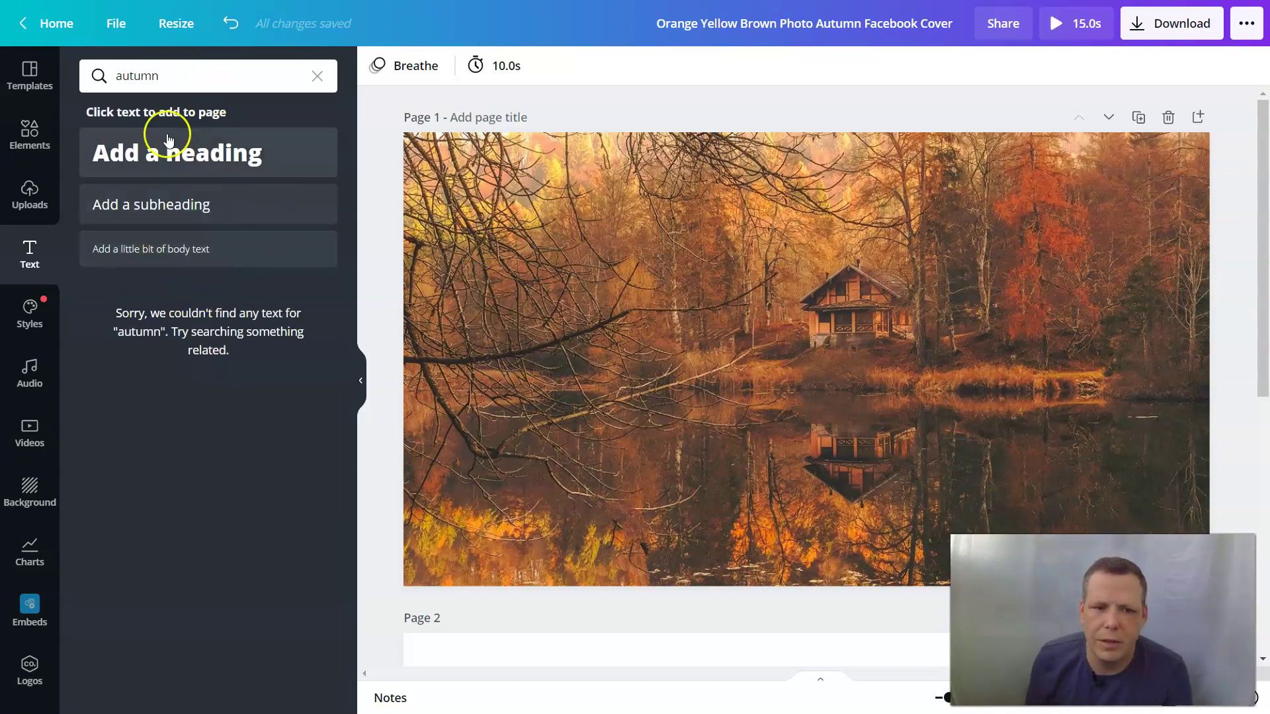
{"action": "left_click", "coordinate": [167, 86]}
{"action": "key", "text": "BackSpace"}
{"action": "key", "text": "BackSpace"}
{"action": "key", "text": "BackSpace"}
{"action": "key", "text": "BackSpace"}
{"action": "key", "text": "BackSpace"}
{"action": "key", "text": "BackSpace"}
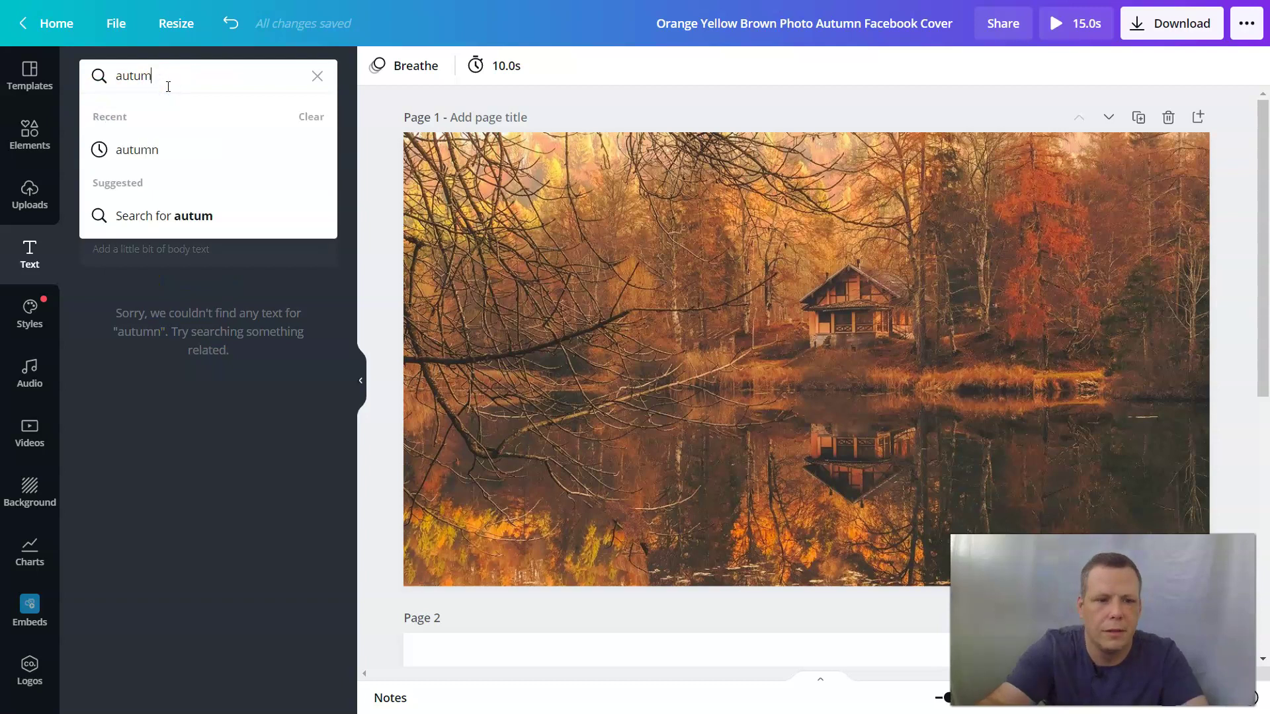
{"action": "type", "text": "fall"}
{"action": "key", "text": "Return"}
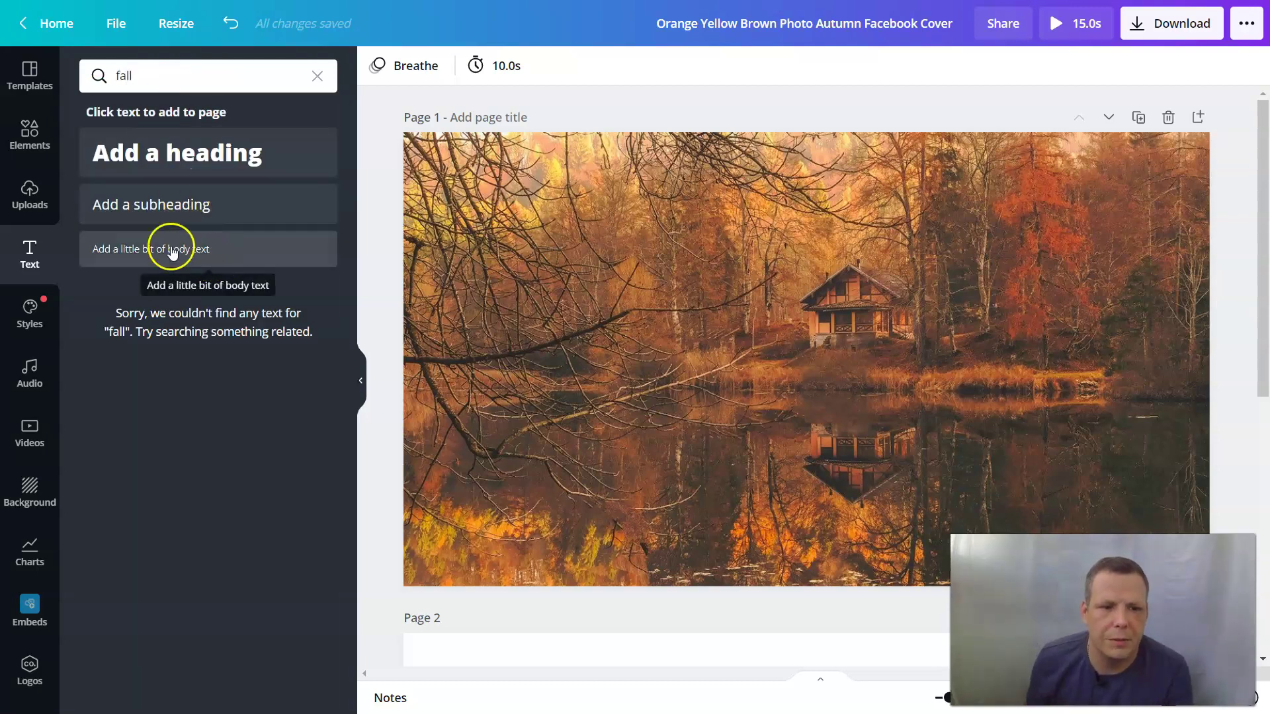
Step: Add a heading to page 1 and place it near the upper edge of the autumn photo, above the cabin
{"action": "left_click", "coordinate": [190, 162]}
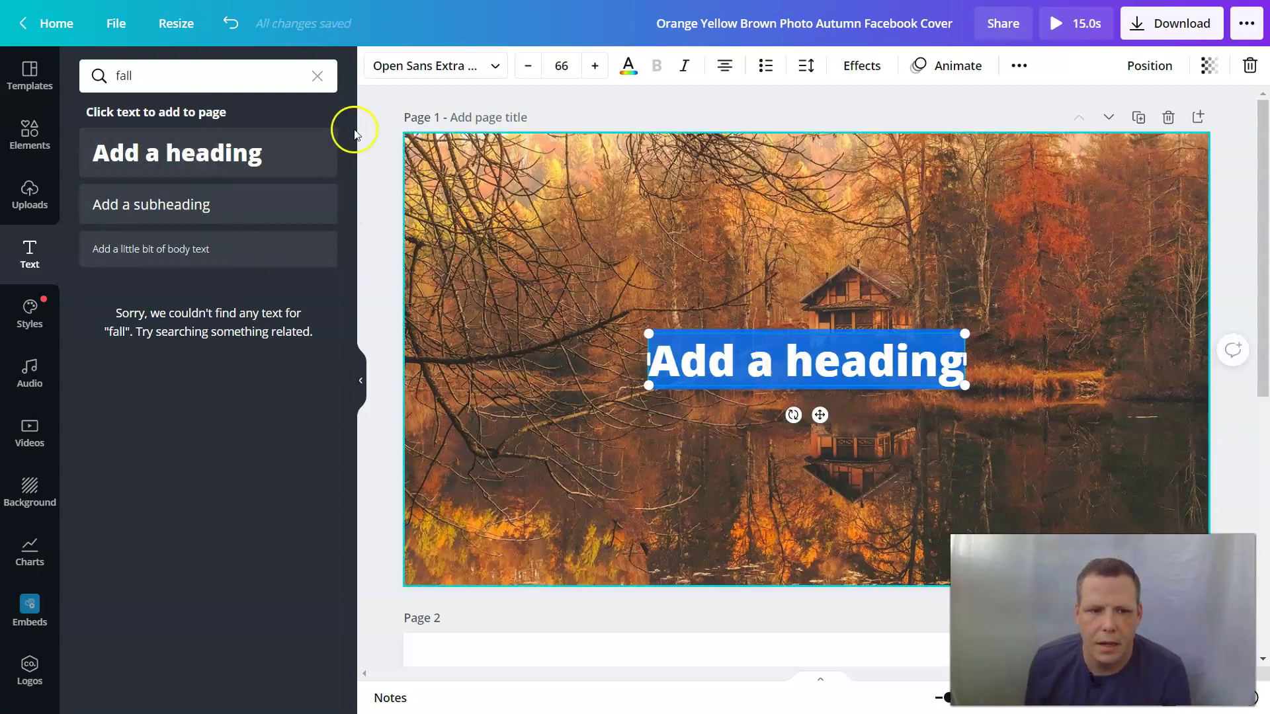
{"action": "left_click", "coordinate": [317, 76]}
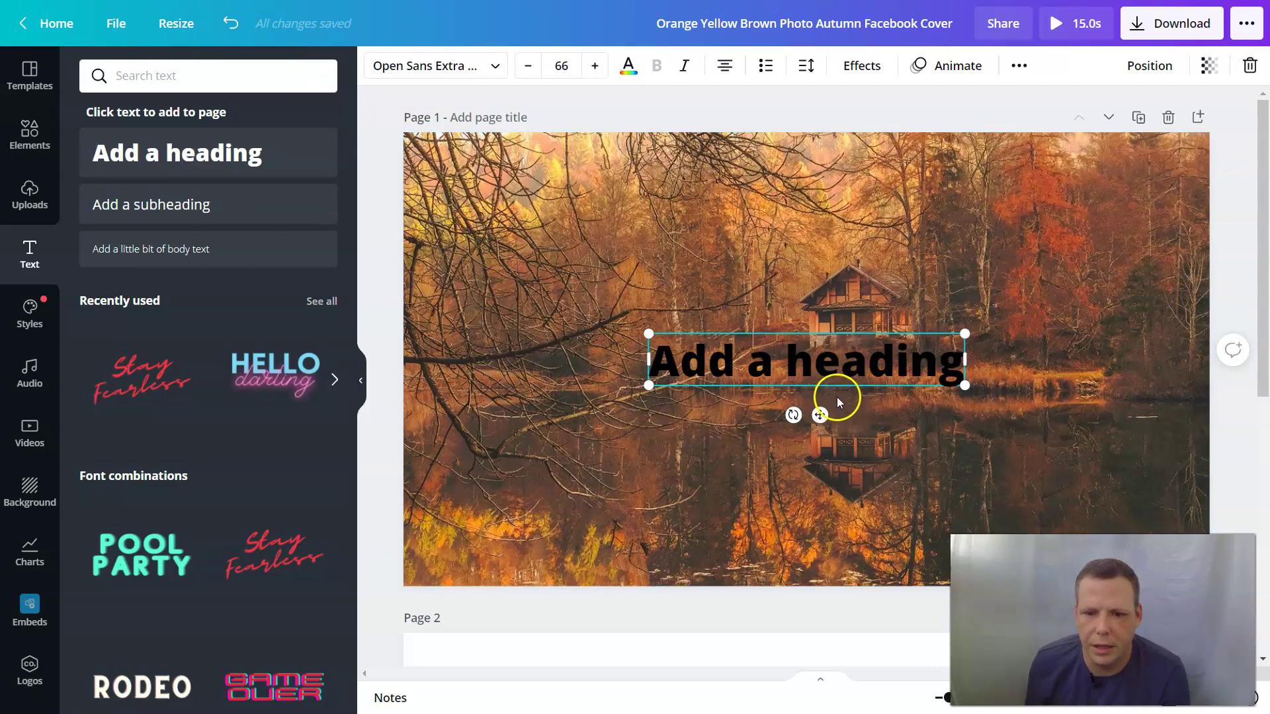
{"action": "left_click_drag", "start_coordinate": [819, 415], "coordinate": [800, 258]}
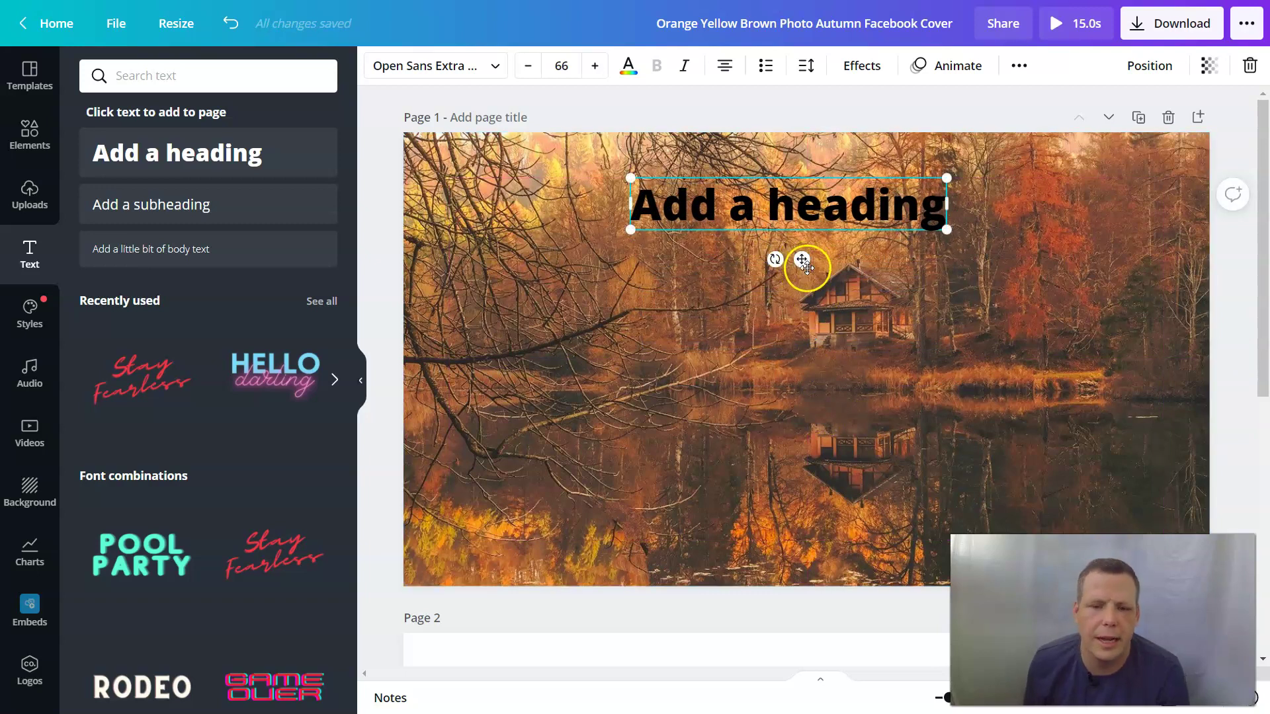
{"action": "left_click_drag", "start_coordinate": [804, 258], "coordinate": [773, 232]}
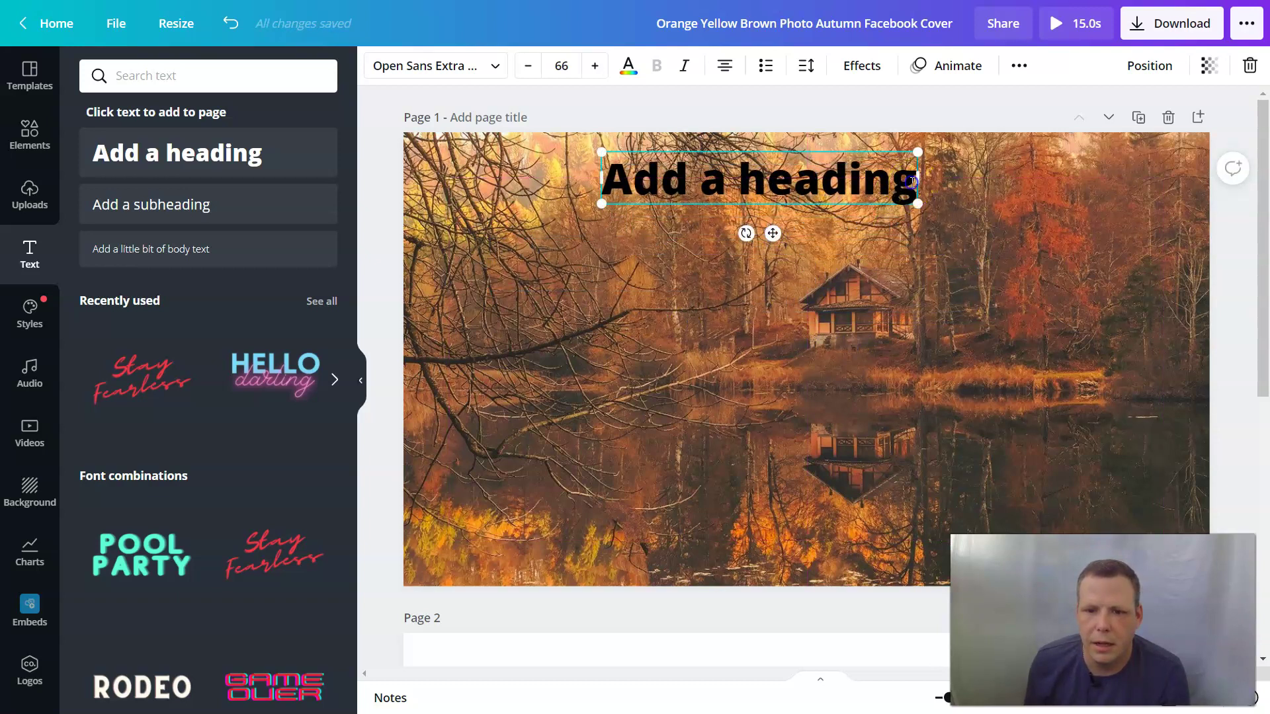
Step: Replace the heading's placeholder text on page 1 with "Autumn Is Finally Here"
{"action": "left_click_drag", "start_coordinate": [913, 179], "coordinate": [582, 199]}
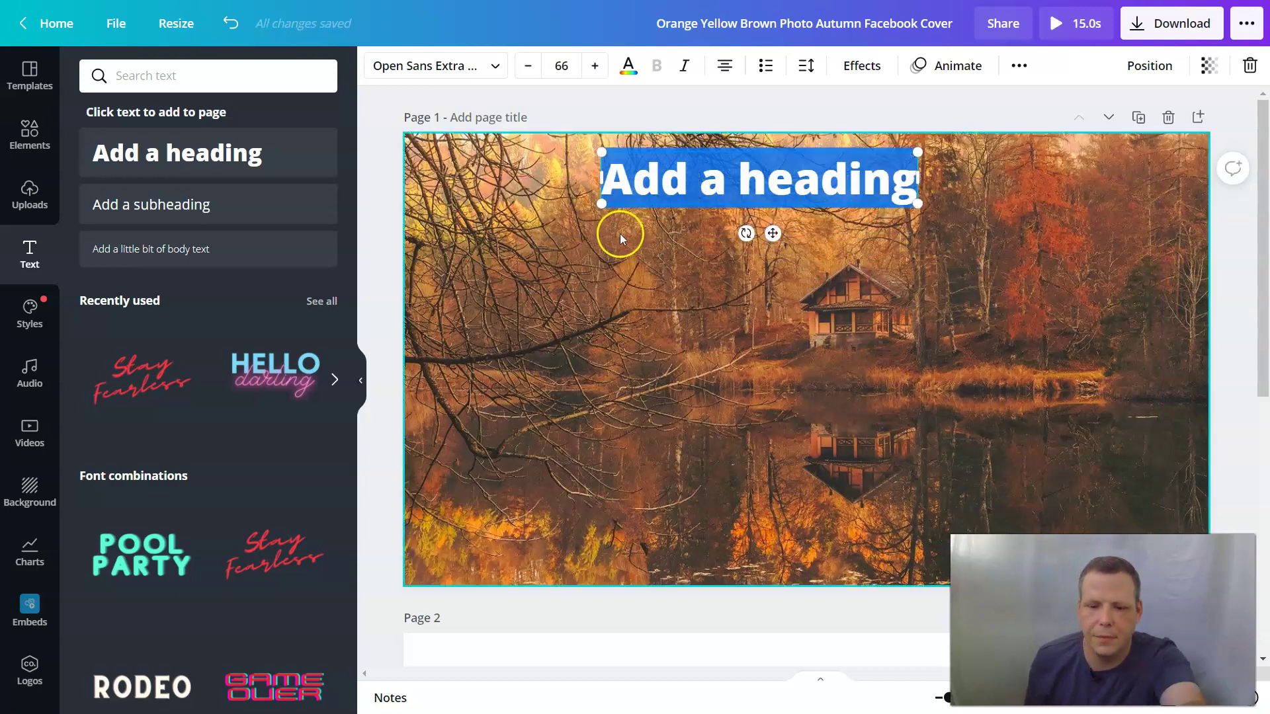
{"action": "key", "text": "BackSpace"}
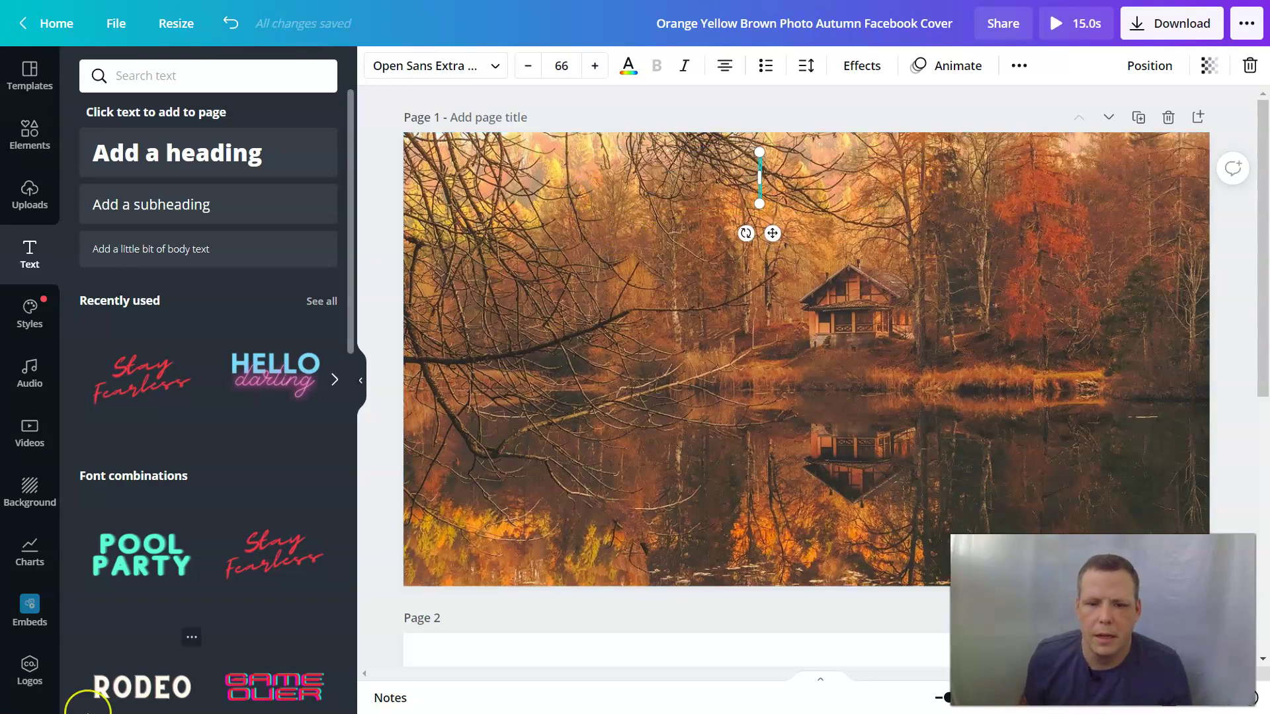
{"action": "type", "text": "Au"}
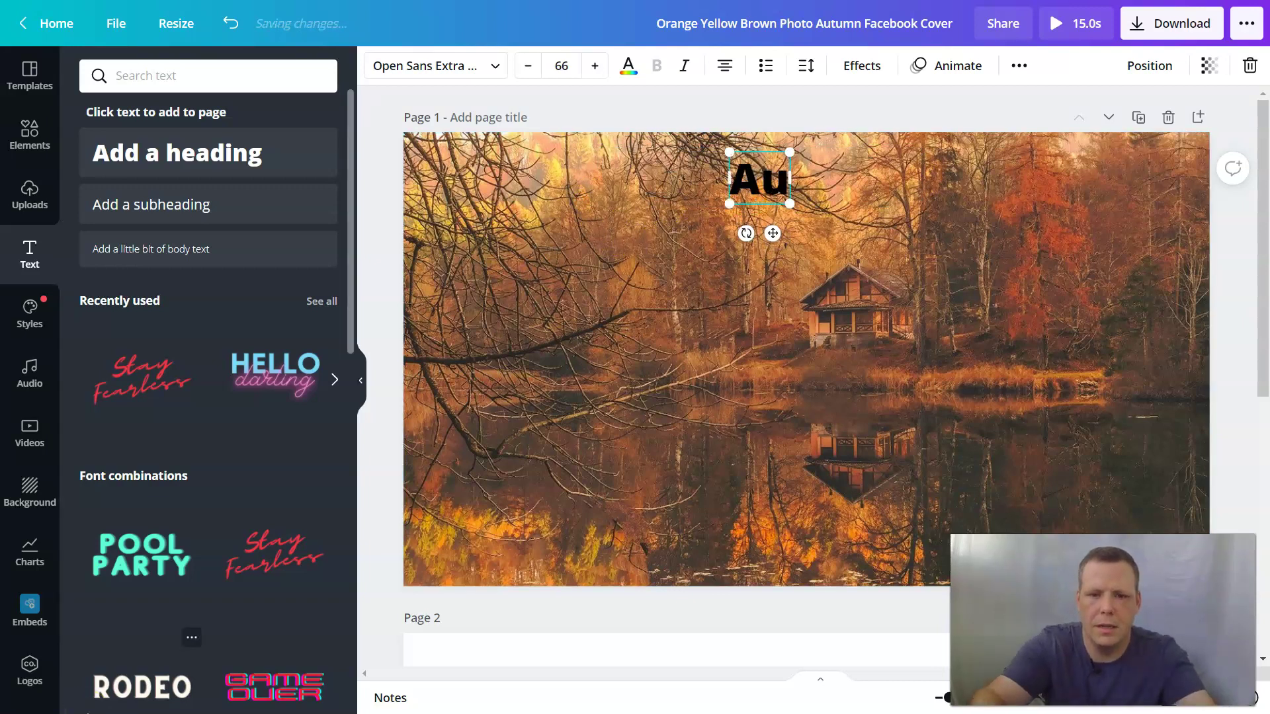
{"action": "type", "text": "mt"}
{"action": "key", "text": "BackSpace"}
{"action": "key", "text": "BackSpace"}
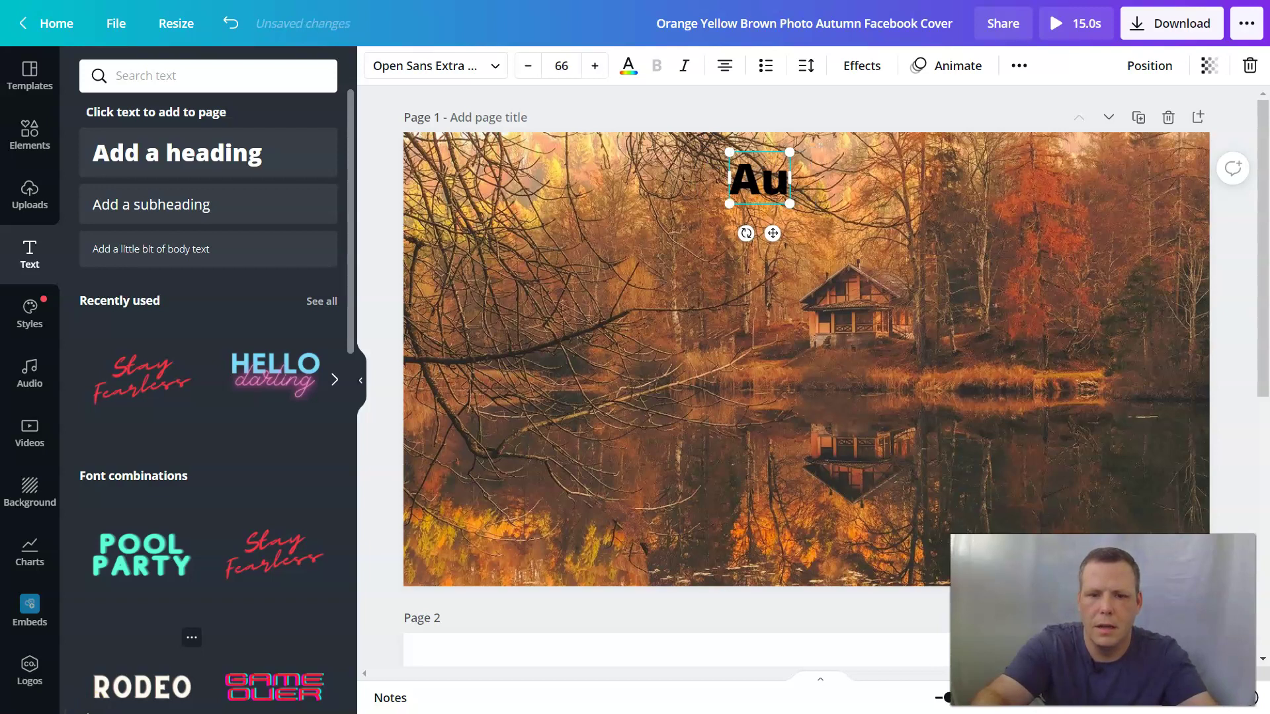
{"action": "type", "text": "tumn"}
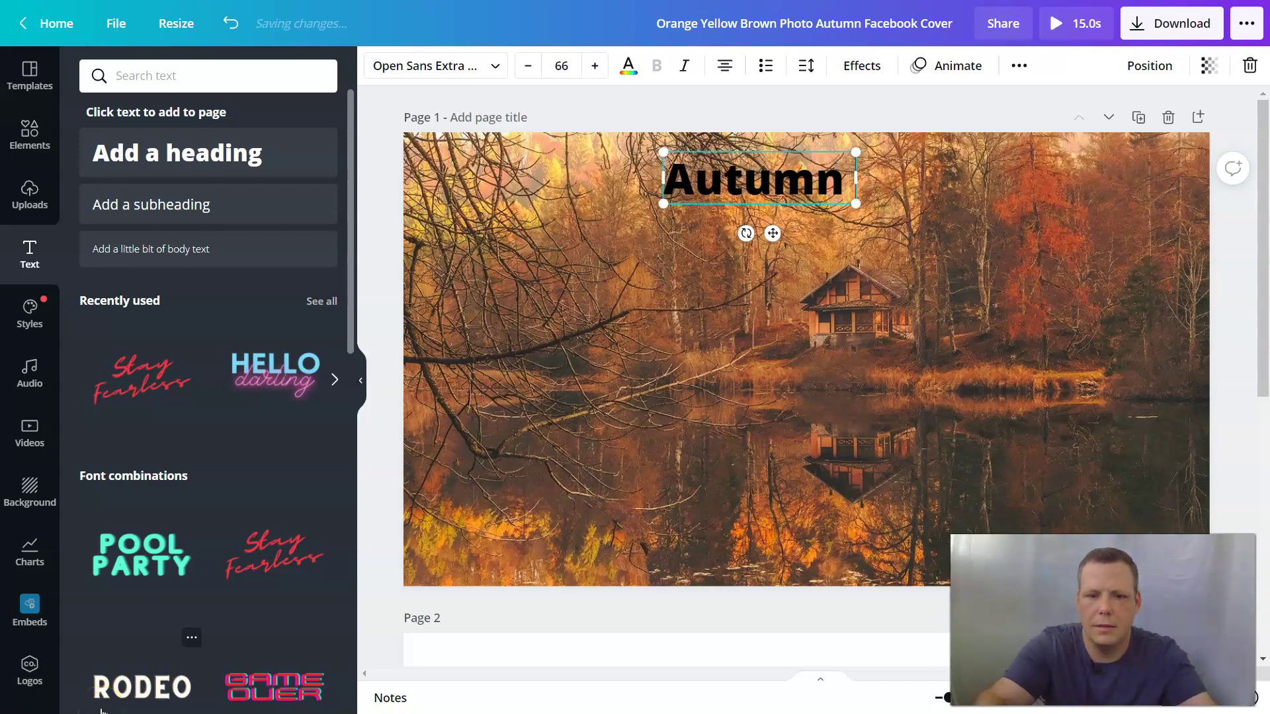
{"action": "type", "text": " is"}
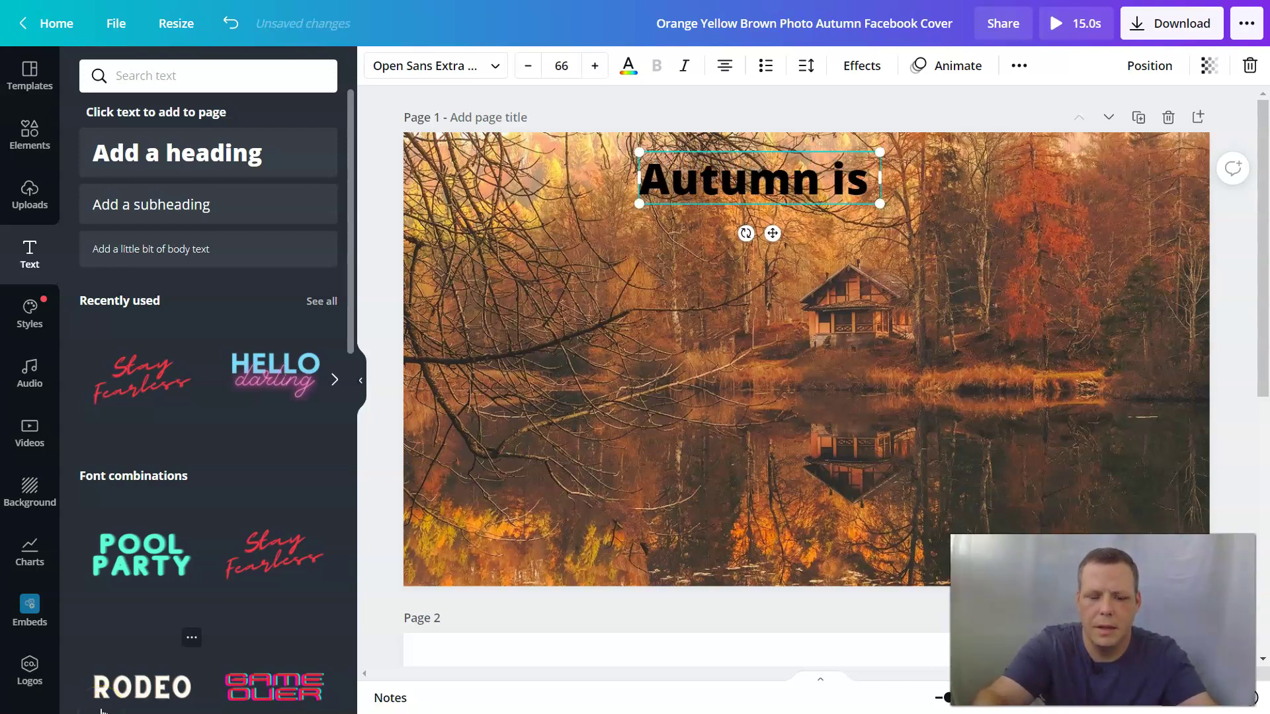
{"action": "type", "text": " Fina"}
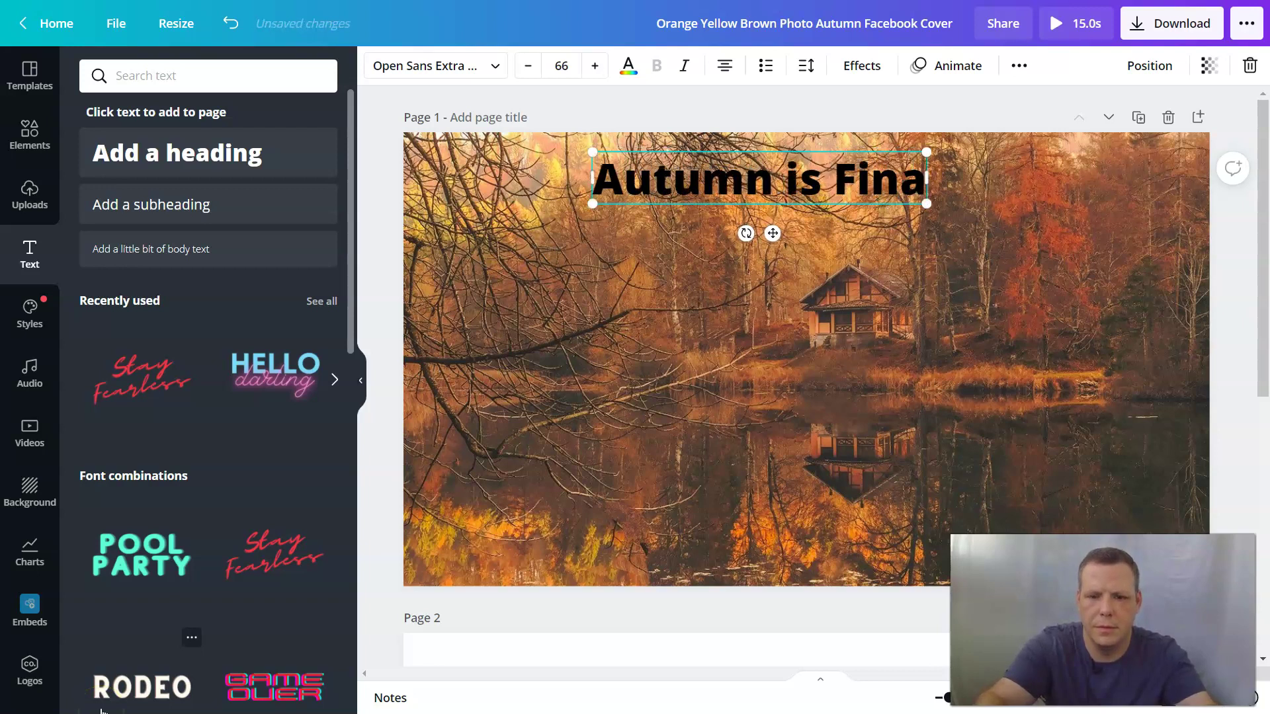
{"action": "type", "text": "lly Here"}
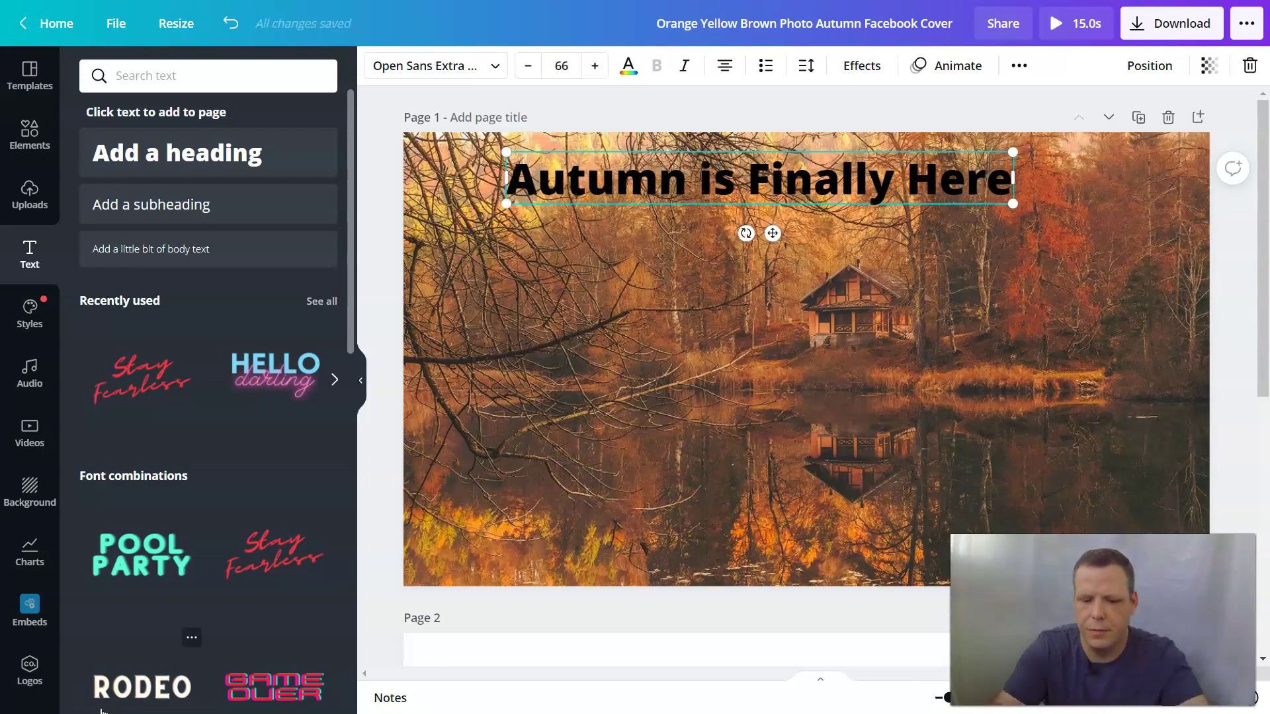
{"action": "key", "text": "BackSpace"}
{"action": "type", "text": "I"}
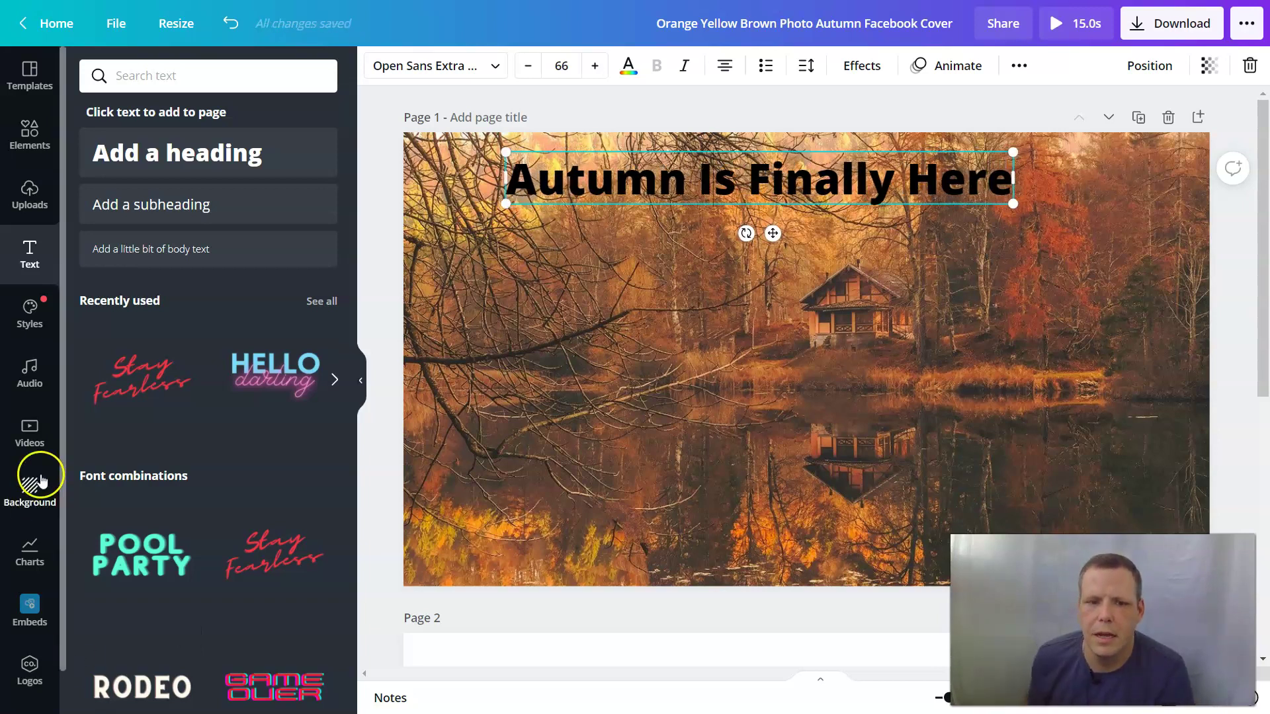
Step: Set the colour of the whole "Autumn Is Finally Here" heading to white
{"action": "left_click_drag", "start_coordinate": [506, 172], "coordinate": [1013, 177]}
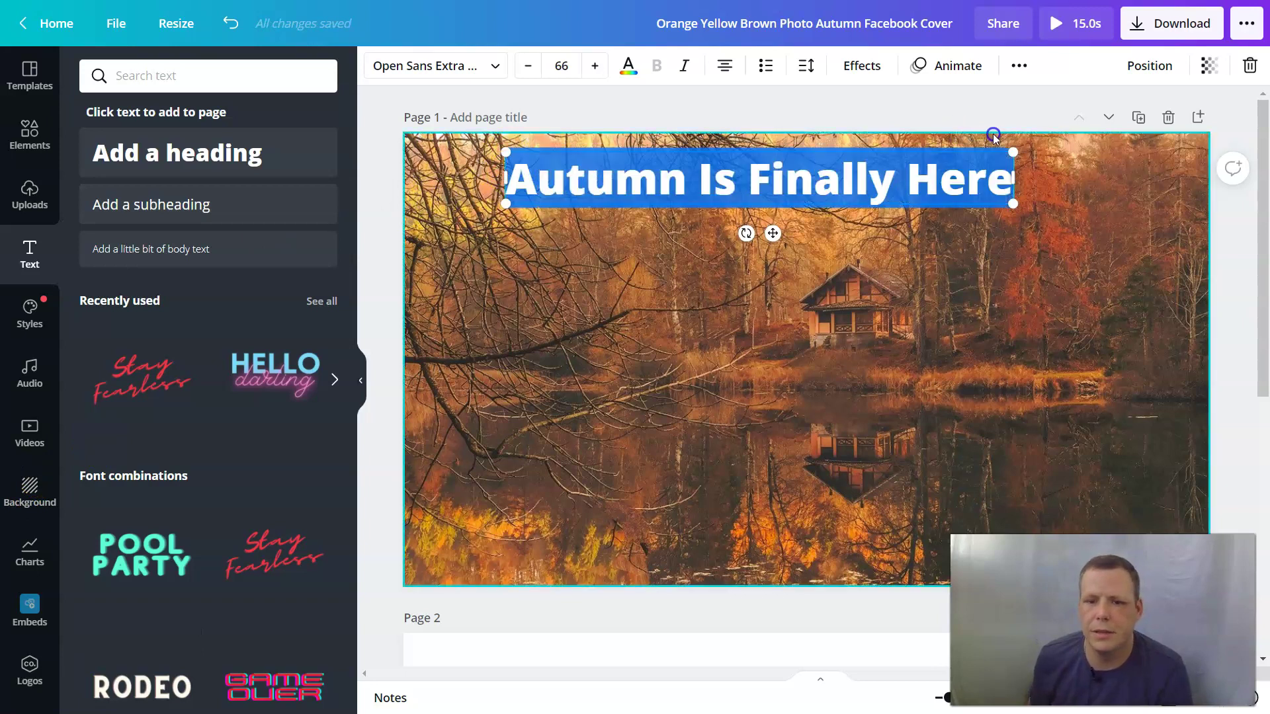
{"action": "left_click", "coordinate": [628, 66]}
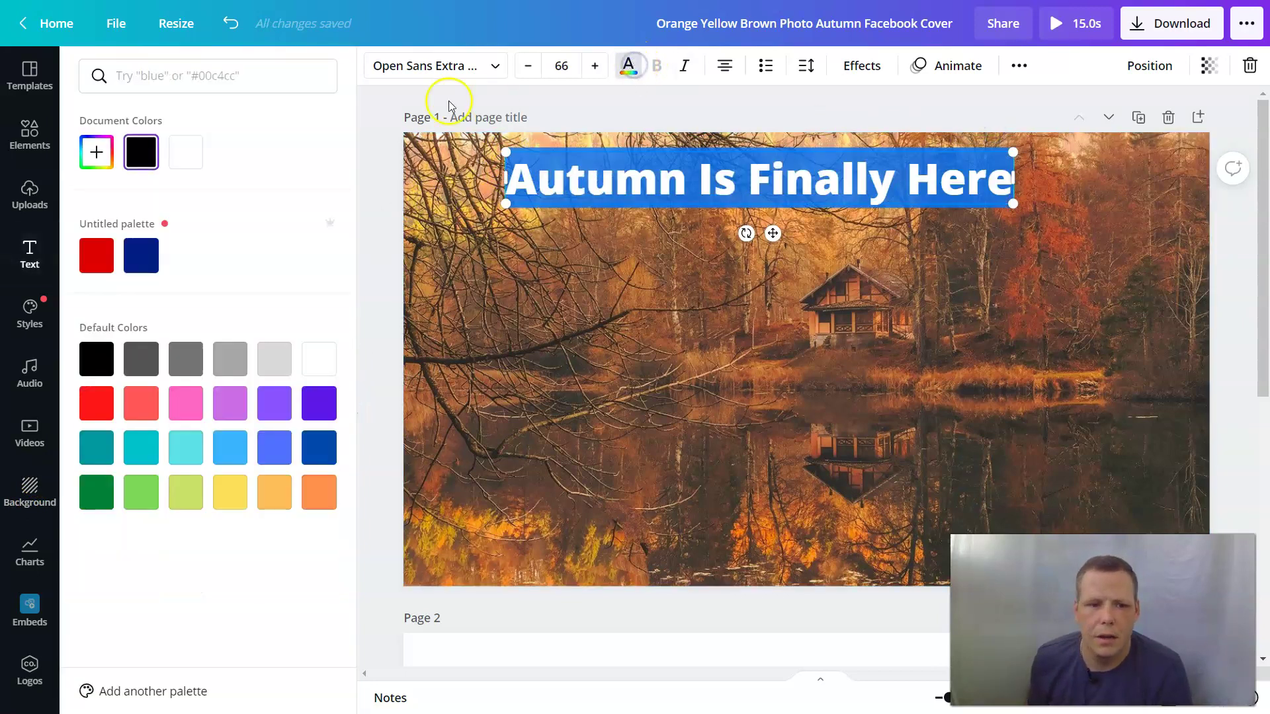
{"action": "left_click", "coordinate": [316, 362]}
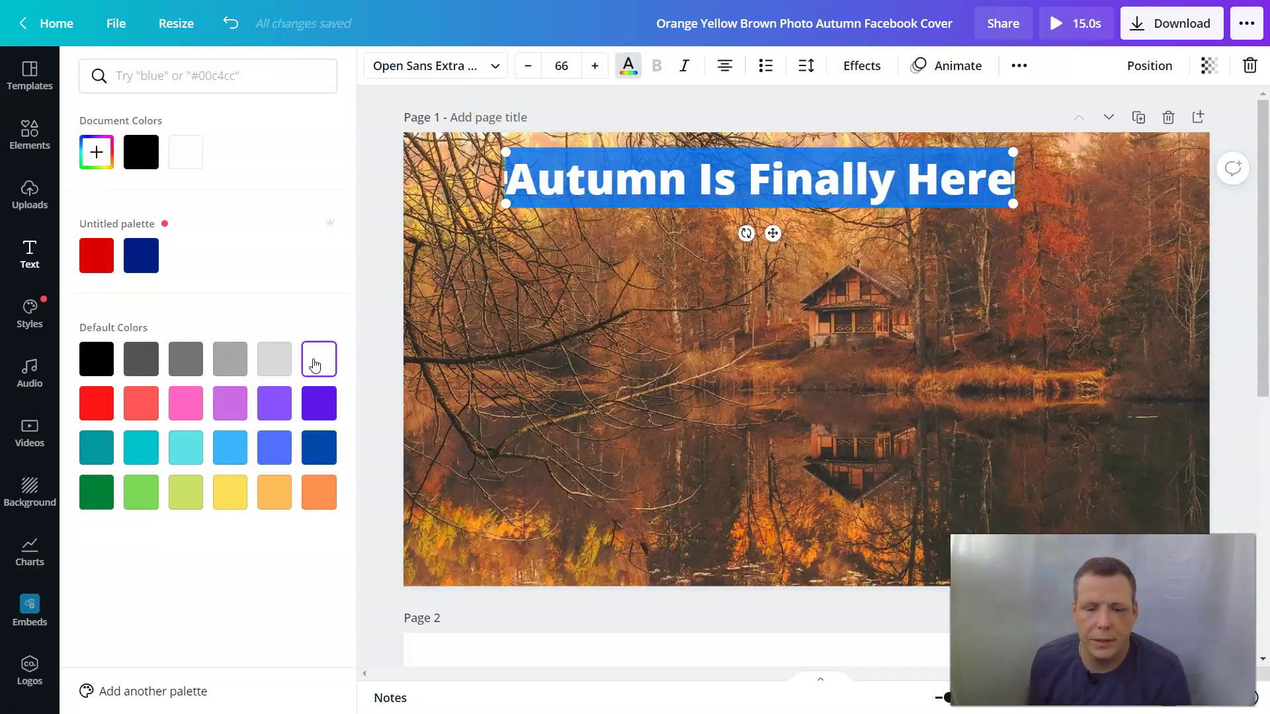
{"action": "left_click", "coordinate": [795, 144]}
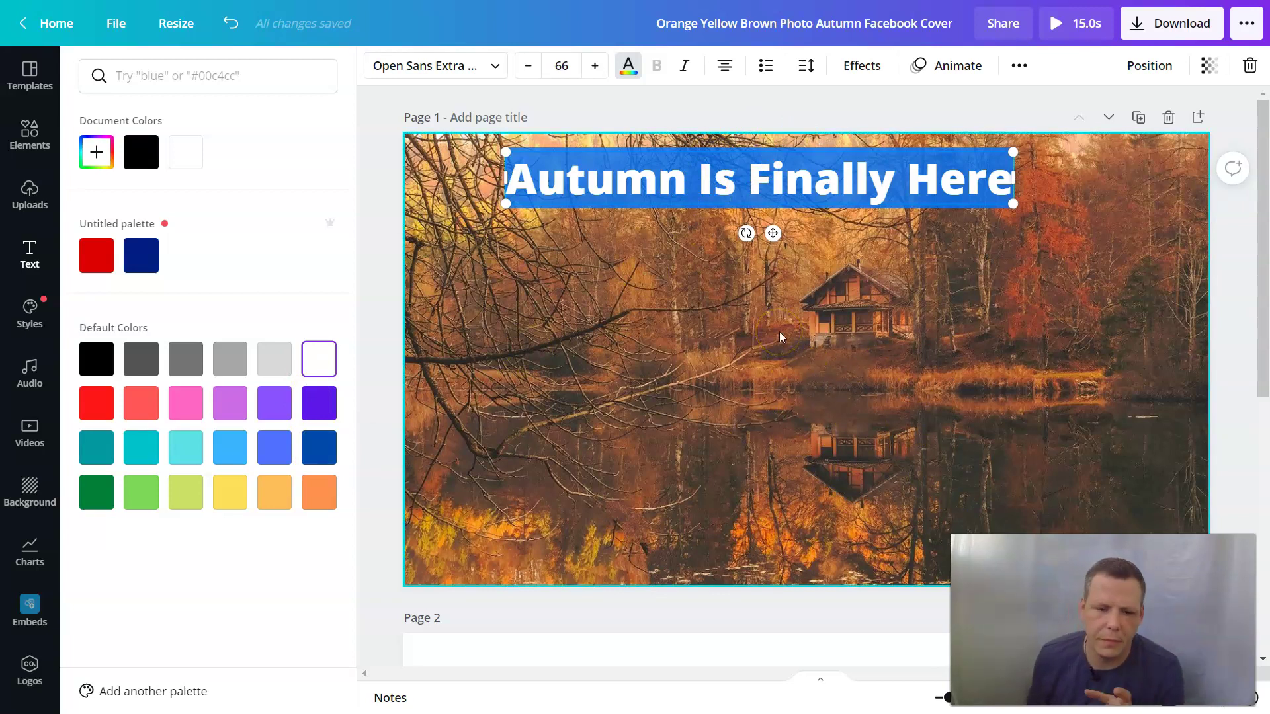
{"action": "left_click", "coordinate": [776, 262]}
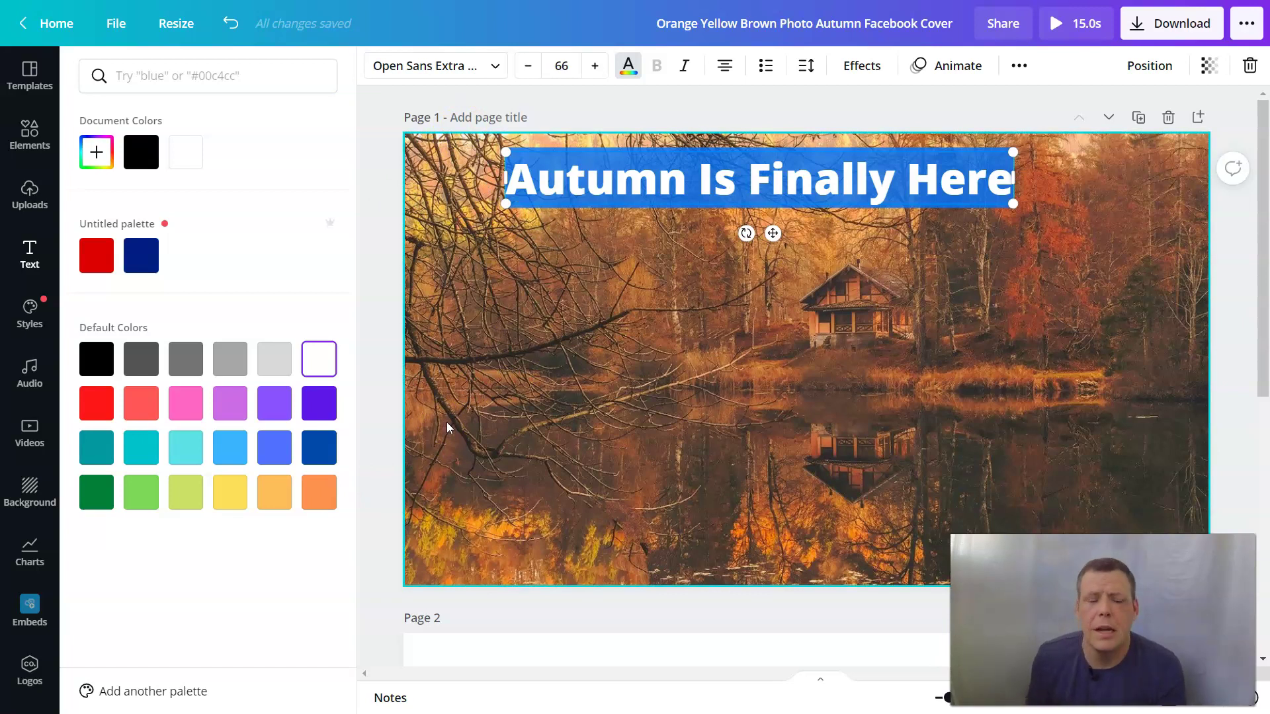
Step: Italicize the "Autumn Is Finally Here" heading and change its font to Jonathan
{"action": "left_click", "coordinate": [688, 72]}
{"action": "left_click", "coordinate": [726, 66]}
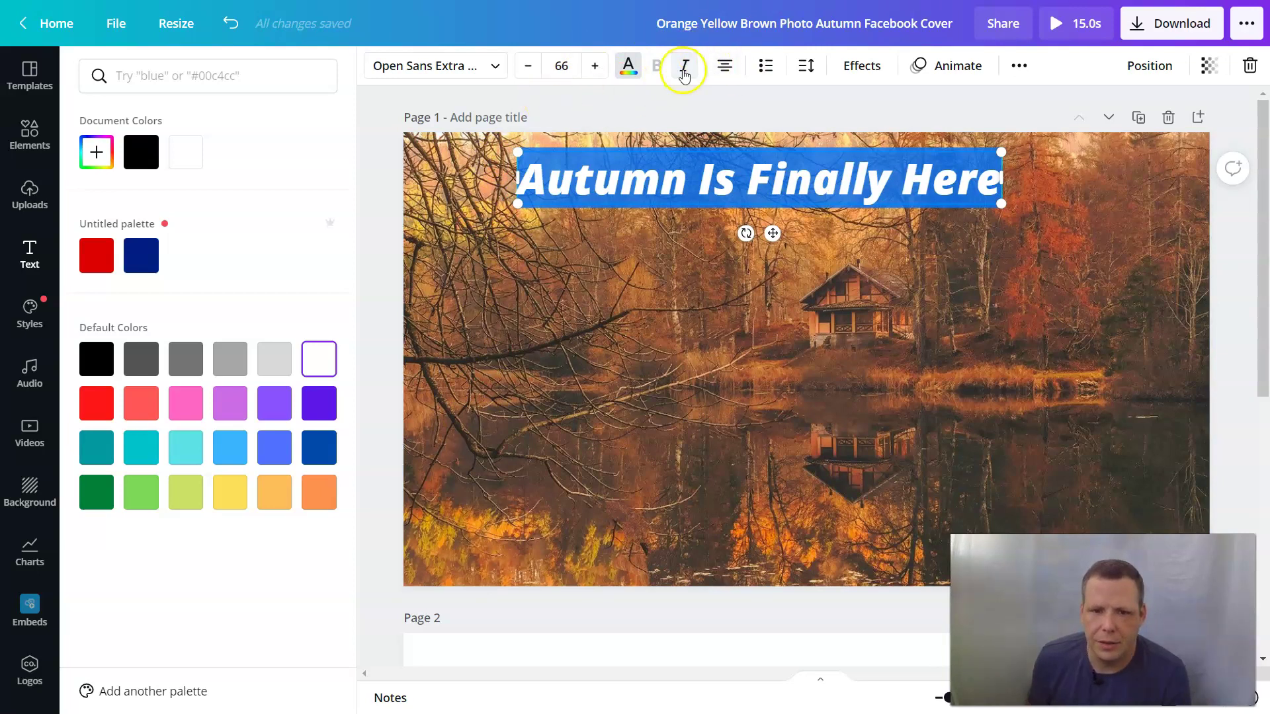
{"action": "left_click", "coordinate": [496, 69]}
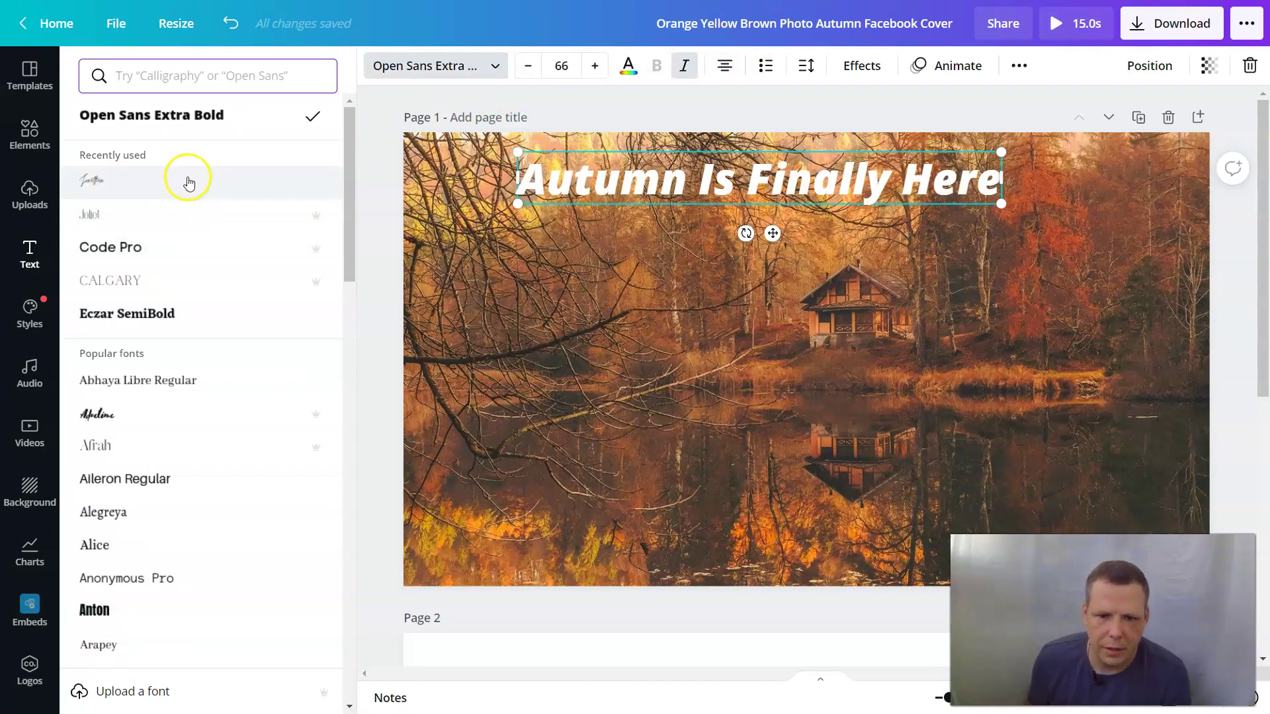
{"action": "left_click", "coordinate": [159, 190]}
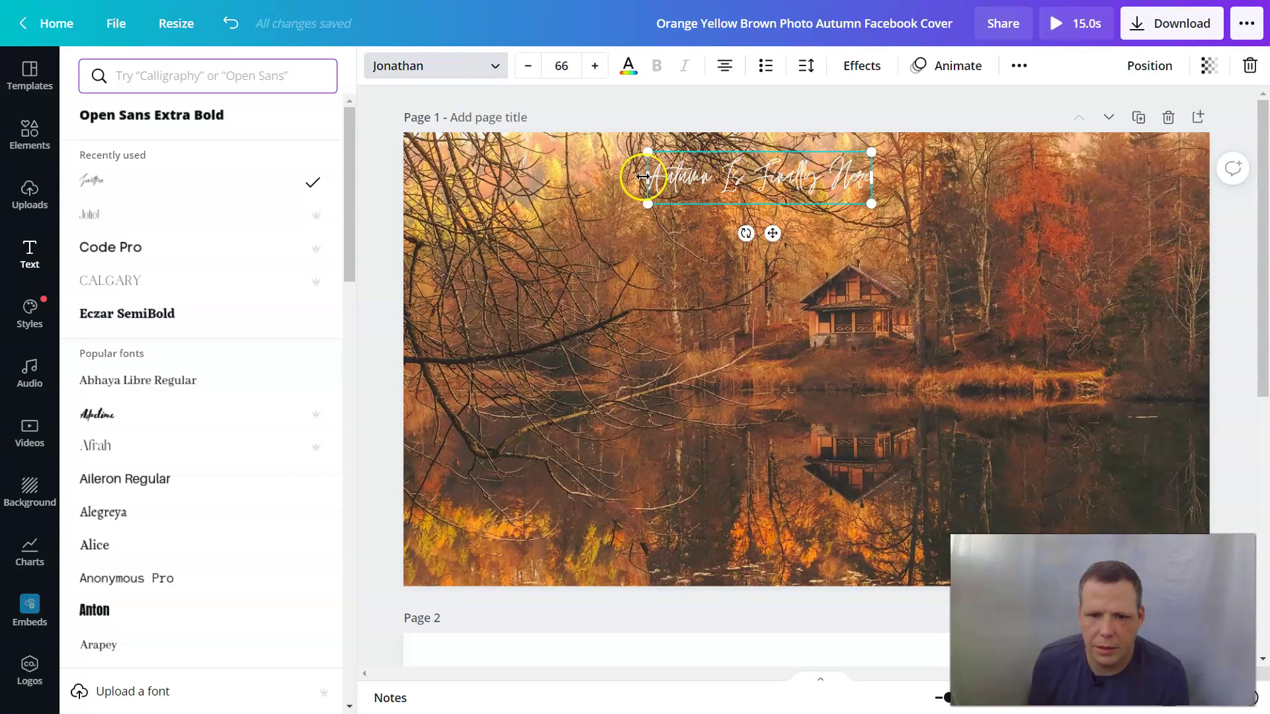
Step: Widen the heading's text box and increase the whole heading's font size to 91
{"action": "left_click_drag", "start_coordinate": [649, 178], "coordinate": [867, 181]}
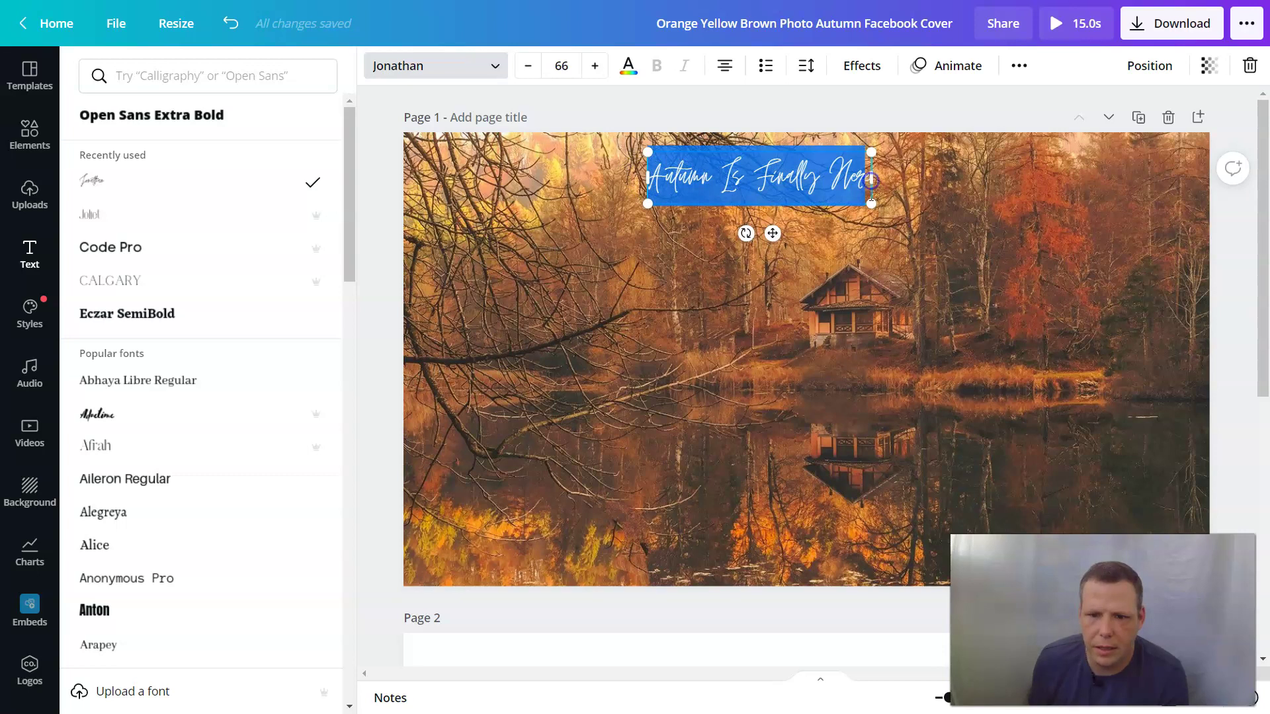
{"action": "left_click_drag", "start_coordinate": [869, 183], "coordinate": [651, 176]}
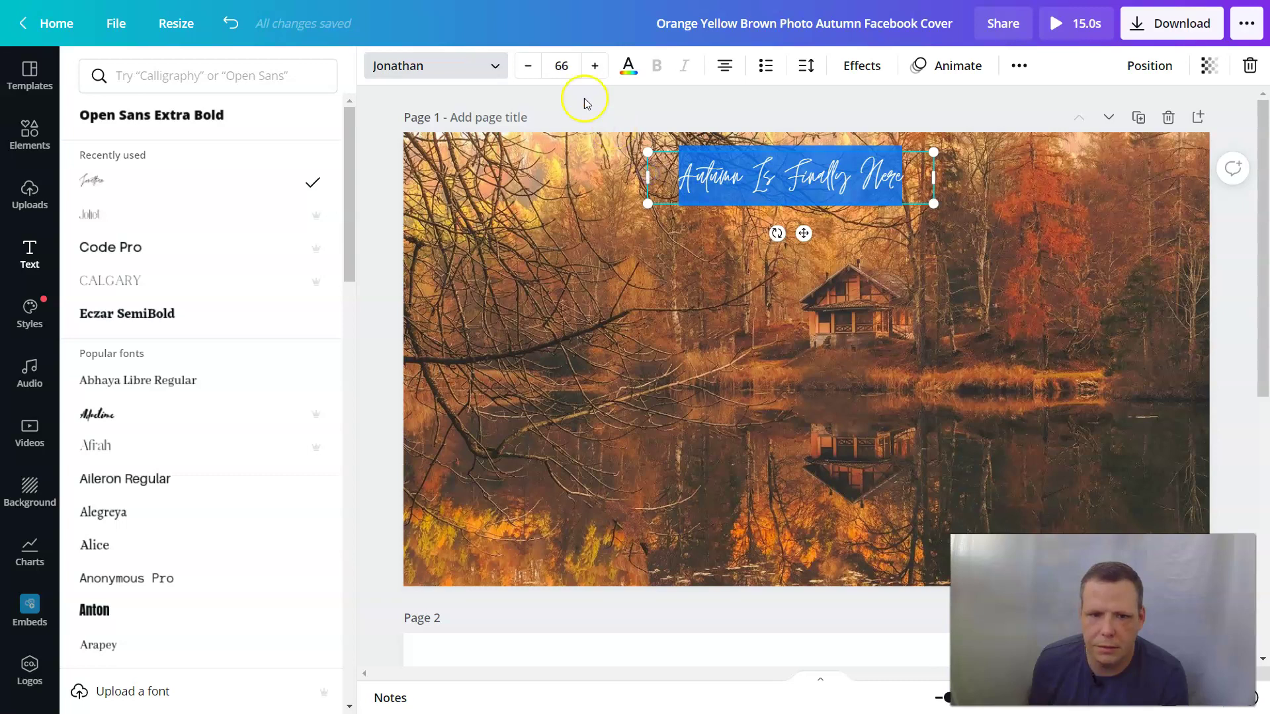
{"action": "left_click", "coordinate": [595, 65]}
{"action": "left_click", "coordinate": [596, 66]}
{"action": "left_click", "coordinate": [596, 65]}
{"action": "left_click", "coordinate": [595, 66]}
{"action": "left_click", "coordinate": [596, 66]}
{"action": "left_click", "coordinate": [596, 66]}
{"action": "left_click", "coordinate": [596, 65]}
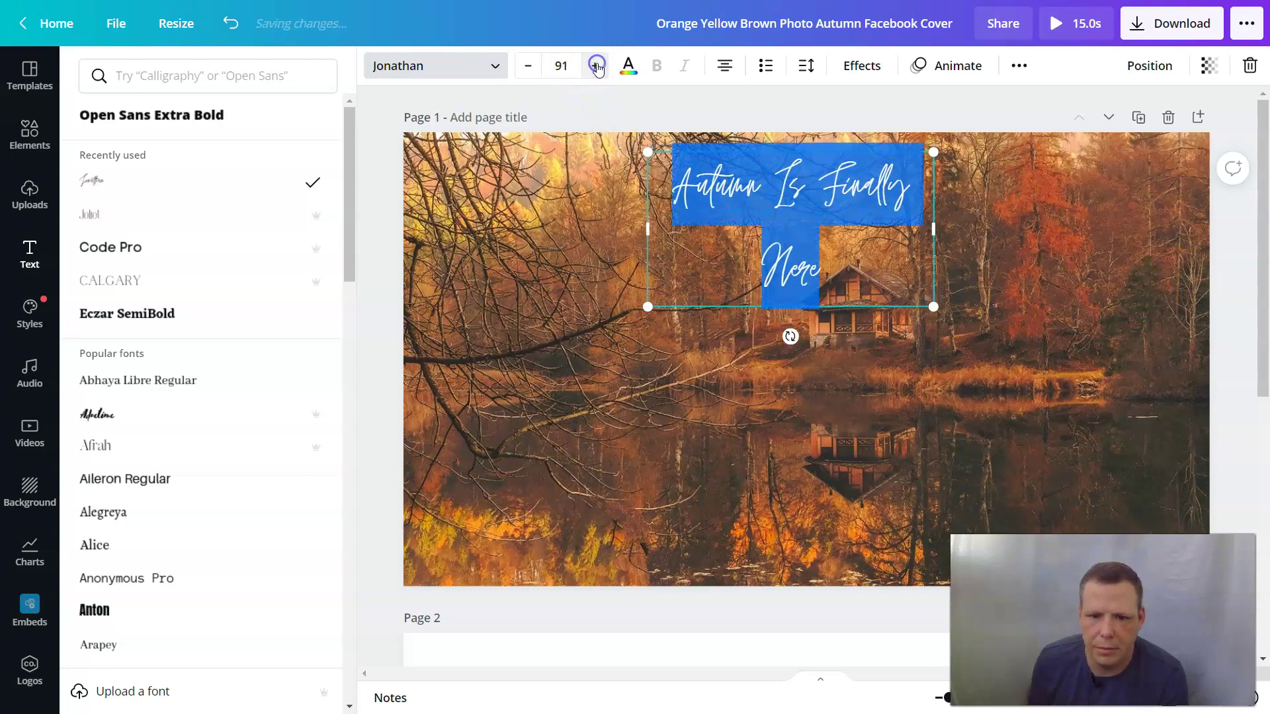
Step: Move the heading slightly to the left and up on the autumn photo
{"action": "left_click", "coordinate": [557, 187]}
{"action": "left_click", "coordinate": [841, 266]}
{"action": "mouse_move", "coordinate": [841, 266]}
{"action": "left_mouse_down"}
{"action": "mouse_move", "coordinate": [643, 176]}
{"action": "mouse_move", "coordinate": [795, 306]}
{"action": "mouse_move", "coordinate": [819, 258]}
{"action": "mouse_move", "coordinate": [825, 268]}
{"action": "left_mouse_up"}
Step: Try the Neon text effect on the whole "Autumn Is Finally Here" heading, and apply Glitch instead
{"action": "triple_click", "coordinate": [811, 267]}
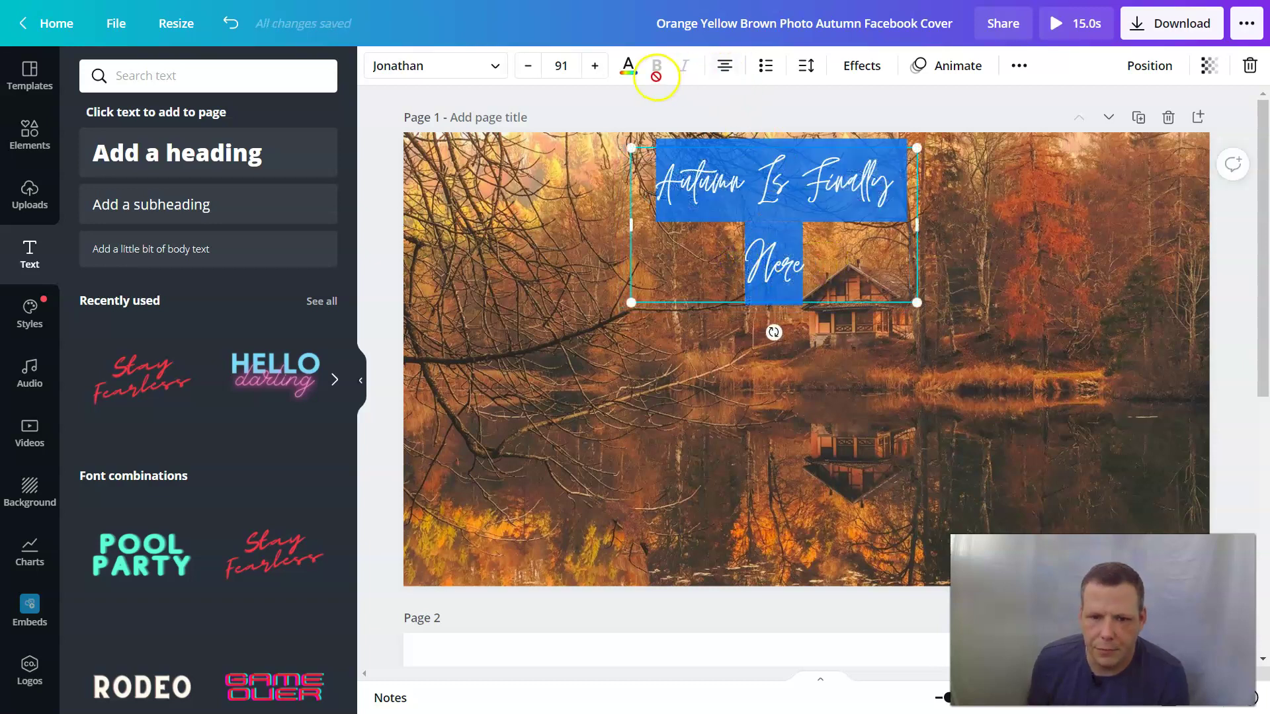
{"action": "left_click", "coordinate": [860, 66]}
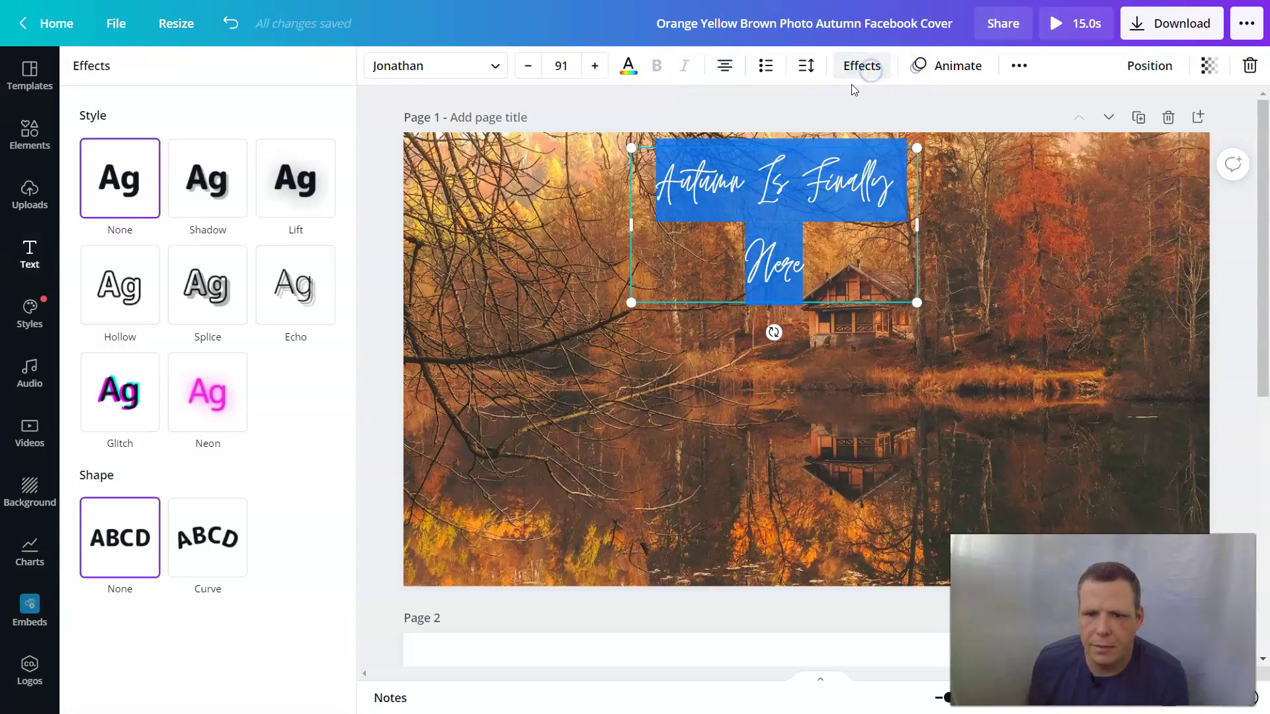
{"action": "left_click", "coordinate": [218, 407]}
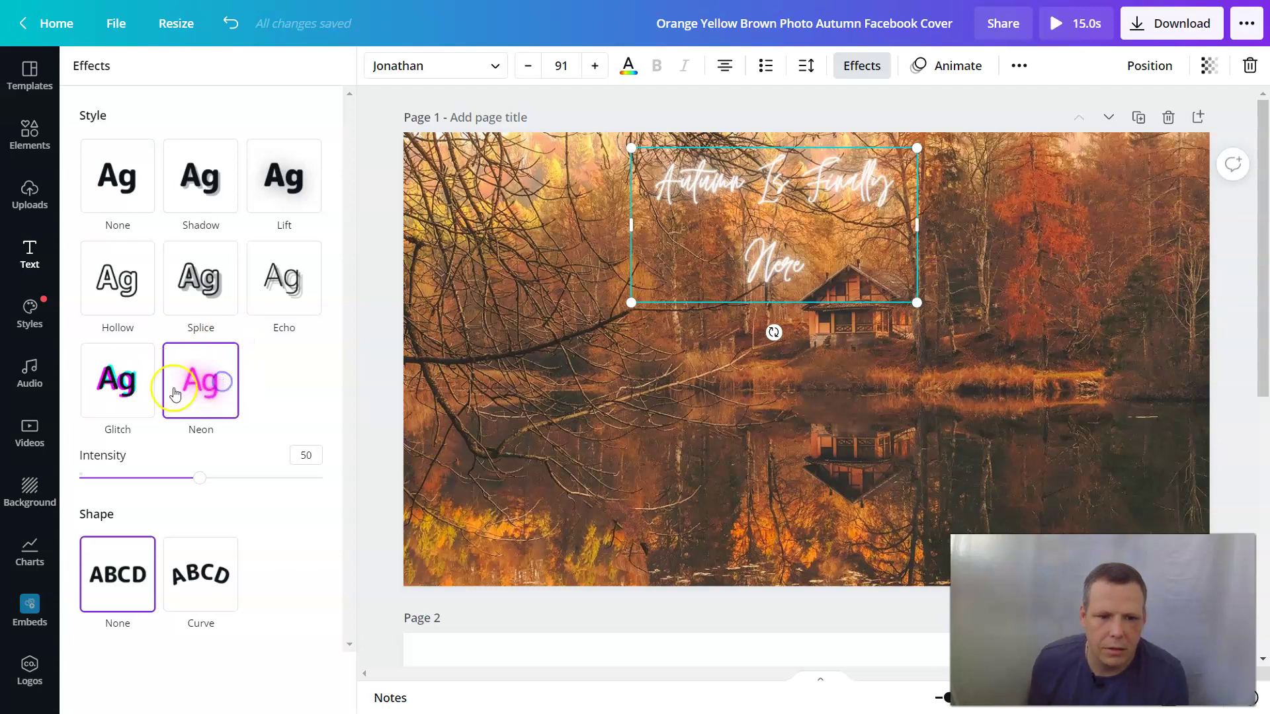
{"action": "left_click", "coordinate": [135, 390]}
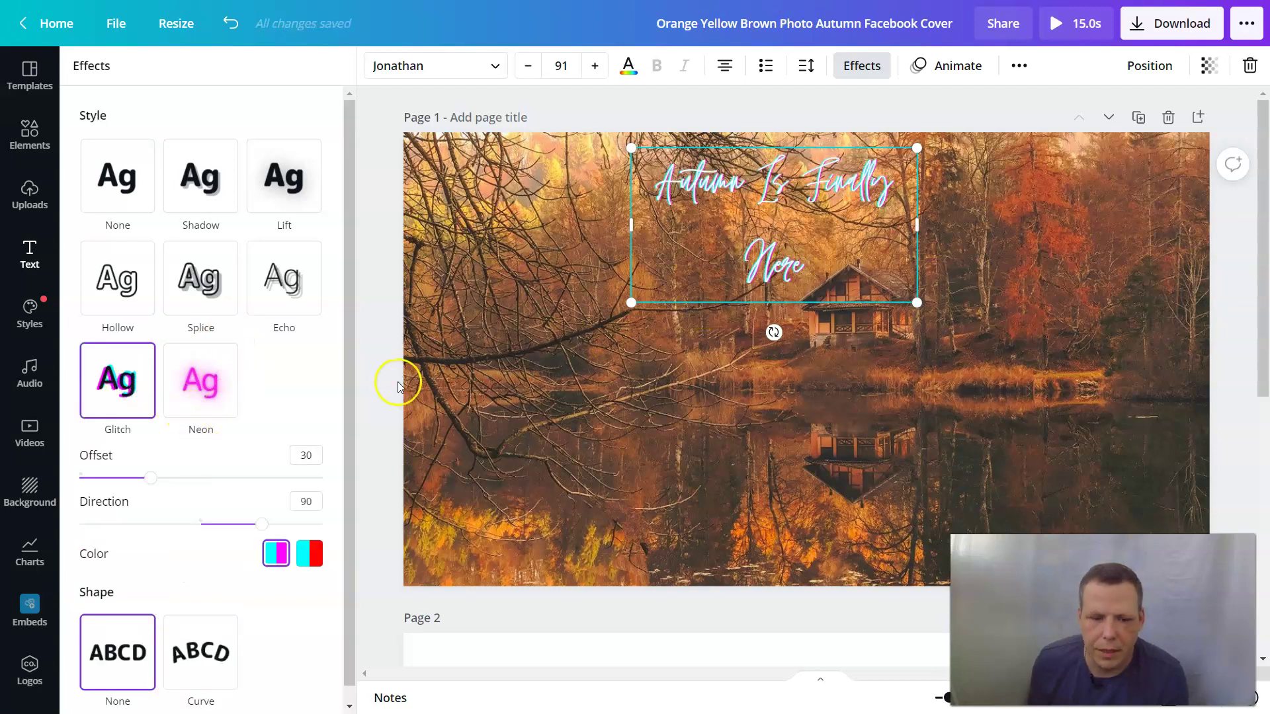
Step: Set the heading's Glitch offset to 49 and increase the effect's direction angle
{"action": "scroll", "coordinate": [398, 387], "scroll_direction": "down", "scroll_amount": 2}
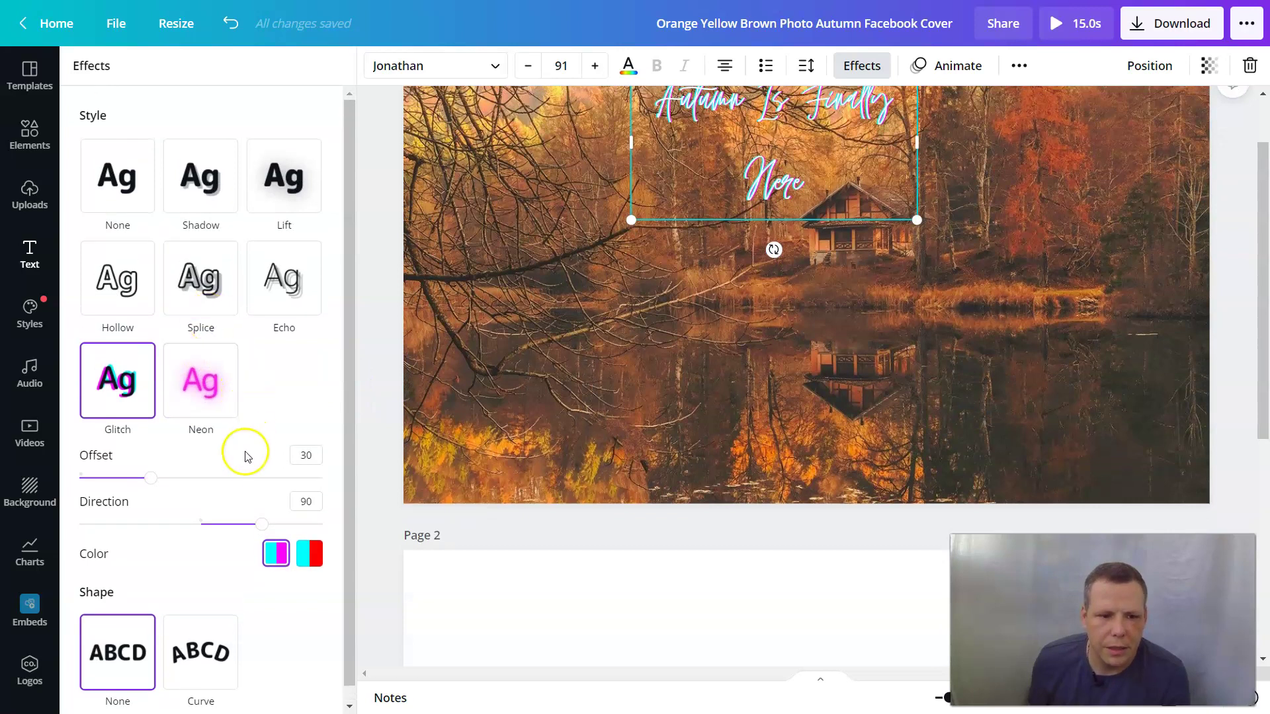
{"action": "left_click_drag", "start_coordinate": [152, 477], "coordinate": [213, 487]}
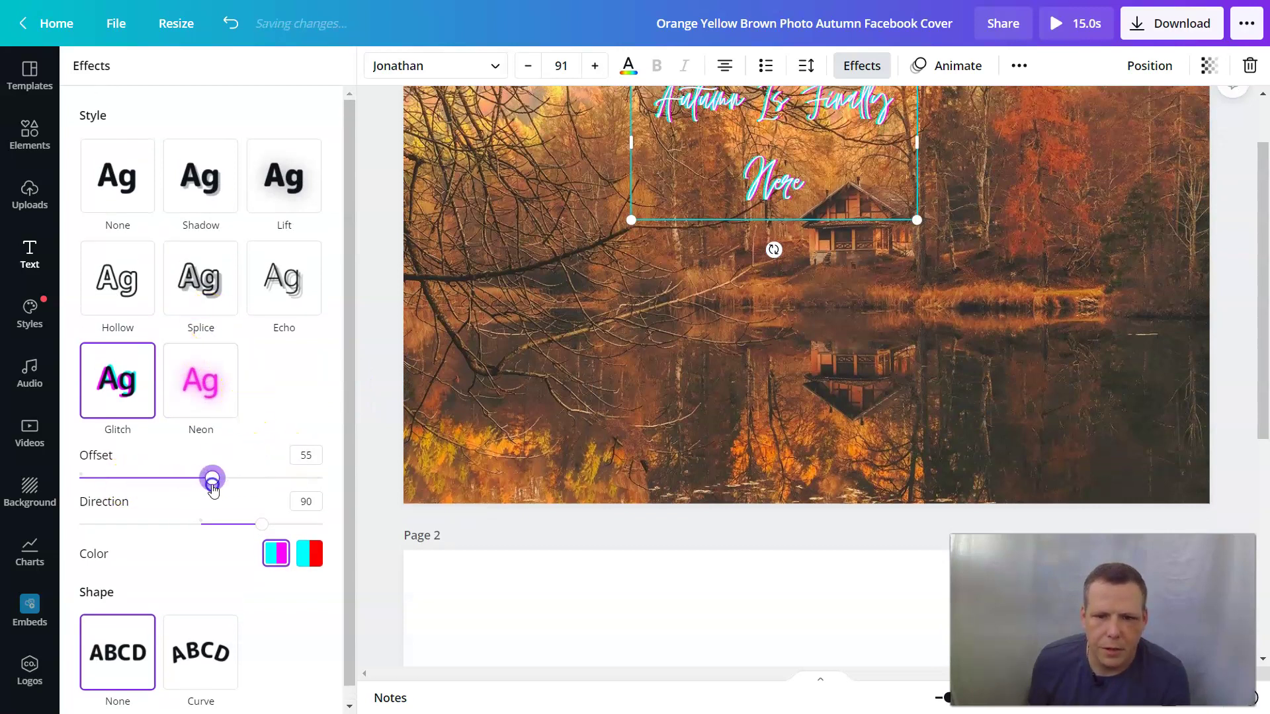
{"action": "left_click_drag", "start_coordinate": [815, 198], "coordinate": [667, 161]}
{"action": "left_click", "coordinate": [197, 509]}
{"action": "left_click_drag", "start_coordinate": [237, 479], "coordinate": [197, 493]}
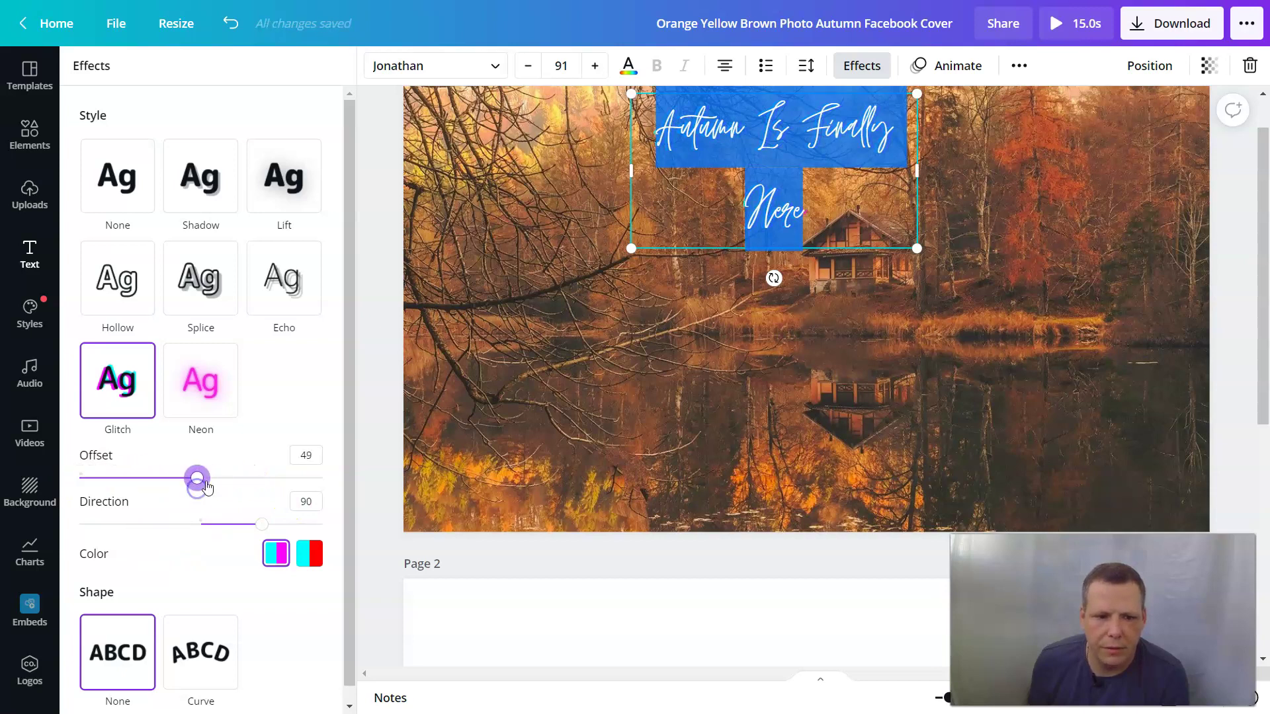
{"action": "left_click_drag", "start_coordinate": [258, 526], "coordinate": [291, 526]}
{"action": "left_click", "coordinate": [558, 375]}
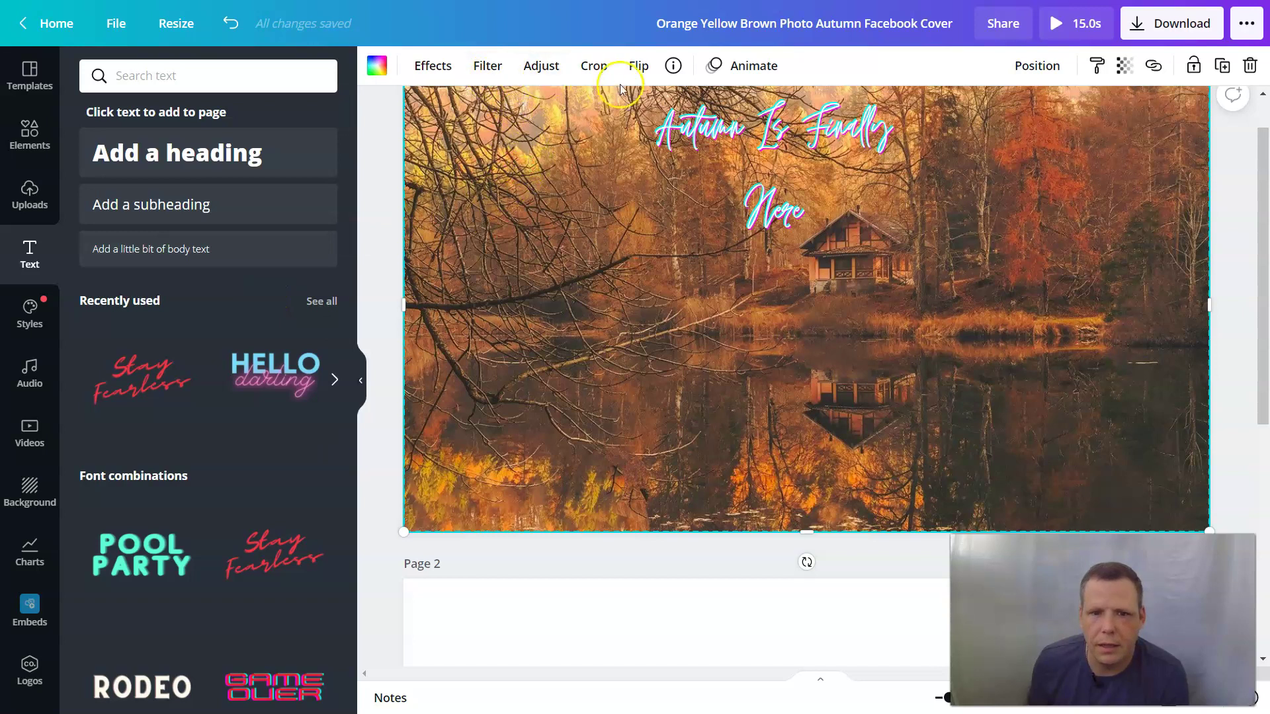
{"action": "scroll", "coordinate": [621, 92], "scroll_direction": "up", "scroll_amount": 1}
{"action": "left_click", "coordinate": [750, 181]}
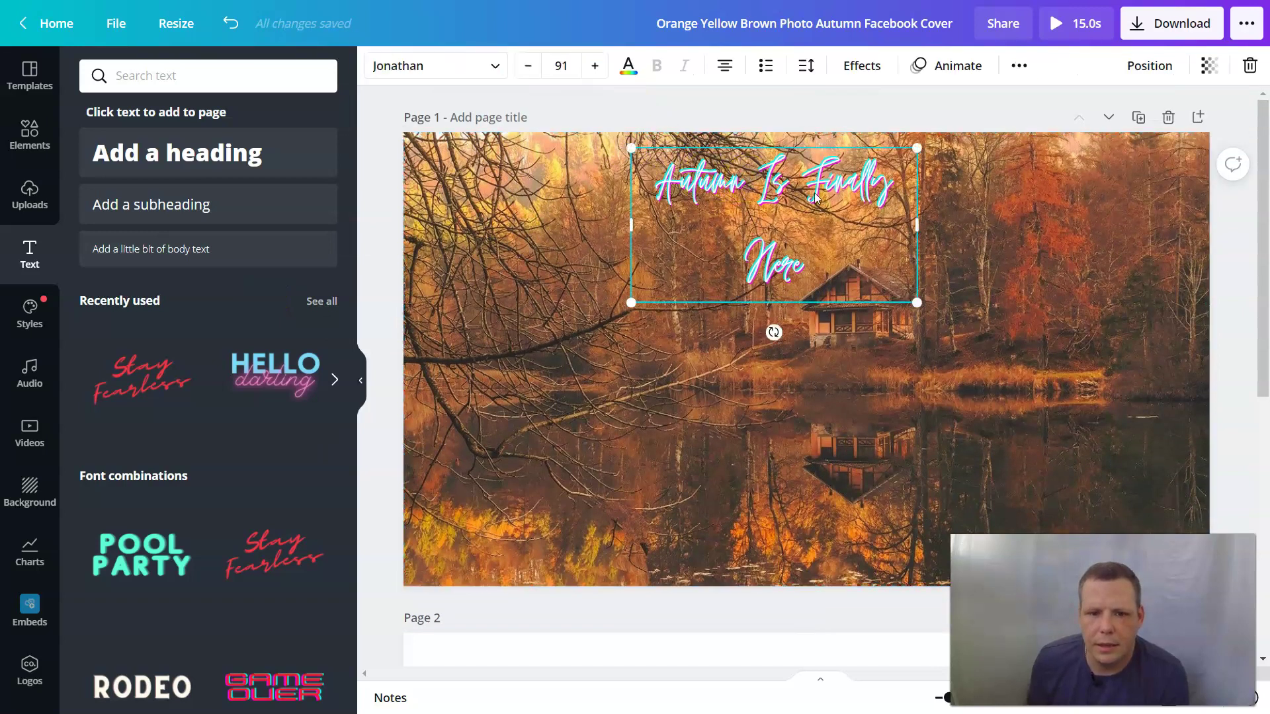
{"action": "left_click", "coordinate": [513, 260]}
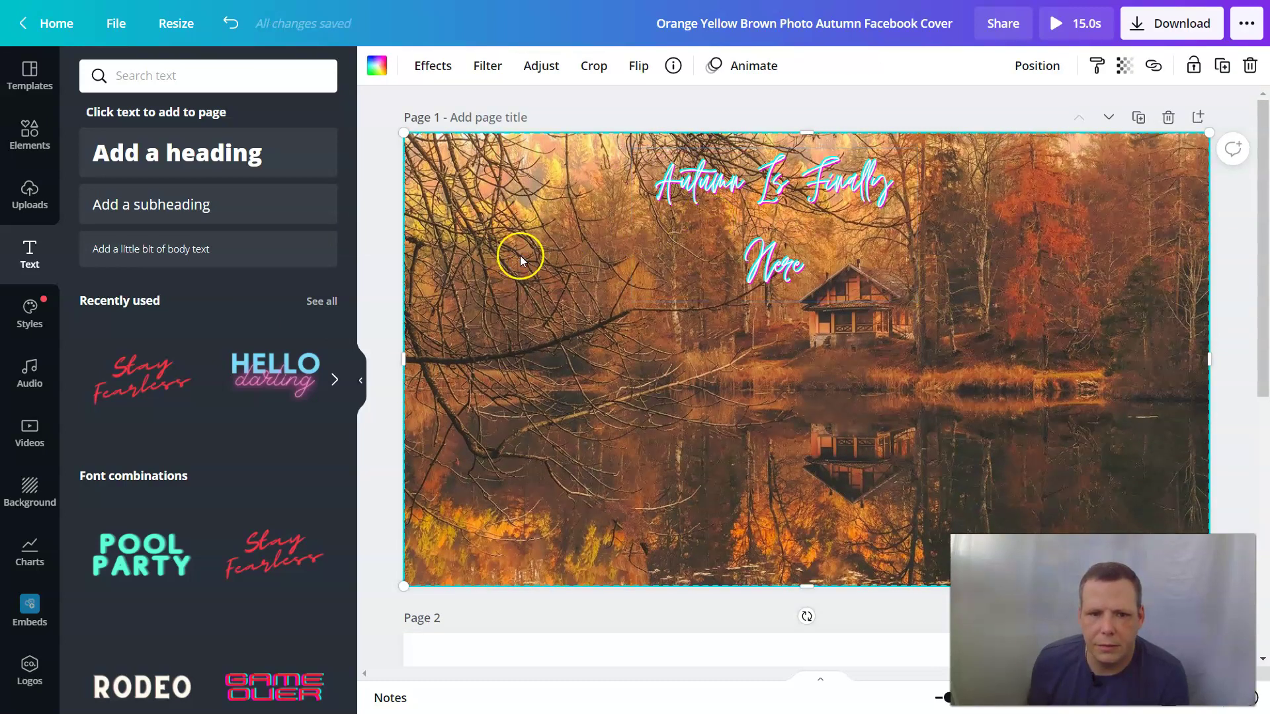
{"action": "left_click", "coordinate": [704, 251]}
{"action": "left_click", "coordinate": [598, 286]}
{"action": "left_click", "coordinate": [709, 263]}
{"action": "left_click", "coordinate": [556, 282]}
Step: Preview the Burst, Bounce, Ascend, Roll and Skate text animations on the heading
{"action": "left_click", "coordinate": [748, 230]}
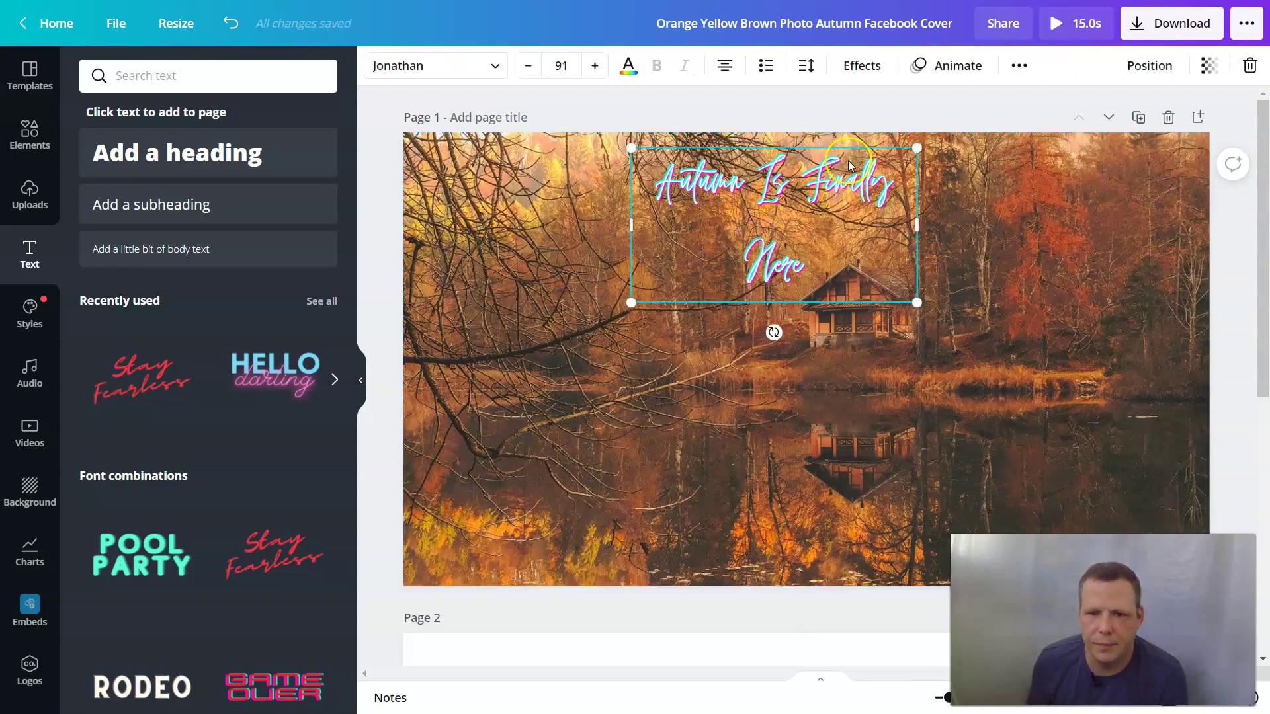
{"action": "left_click", "coordinate": [956, 66]}
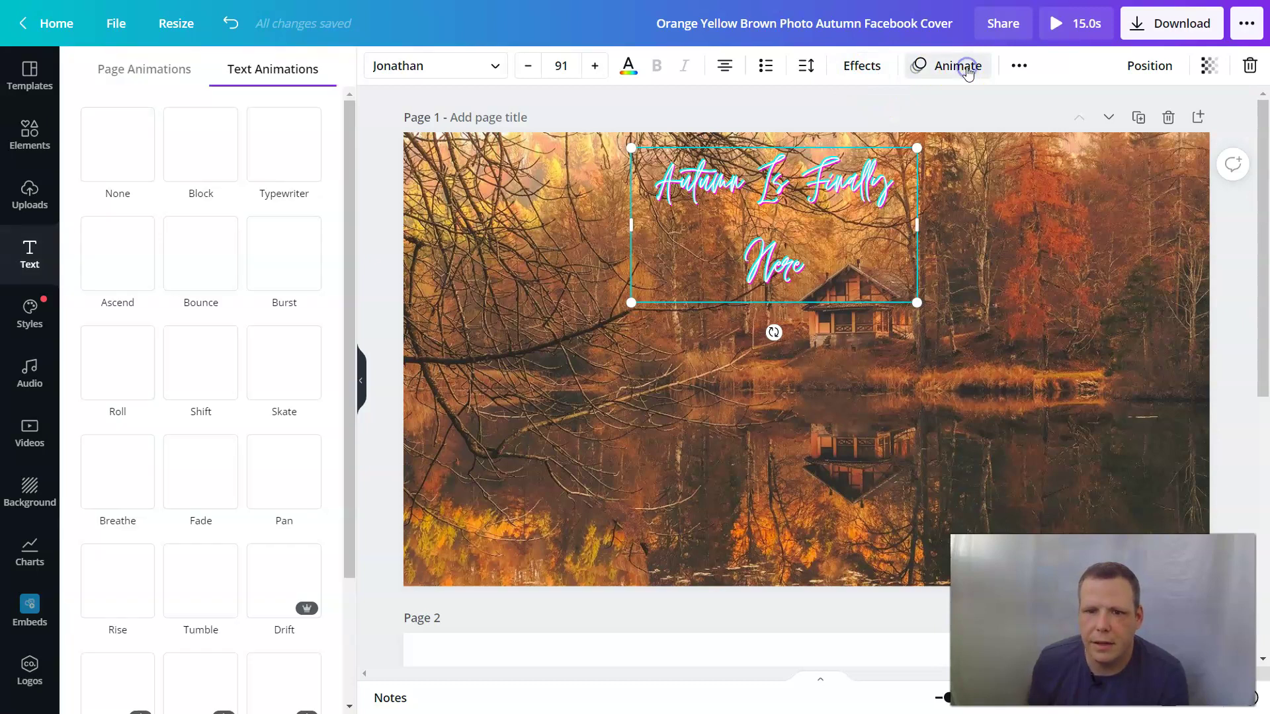
{"action": "left_click", "coordinate": [233, 281]}
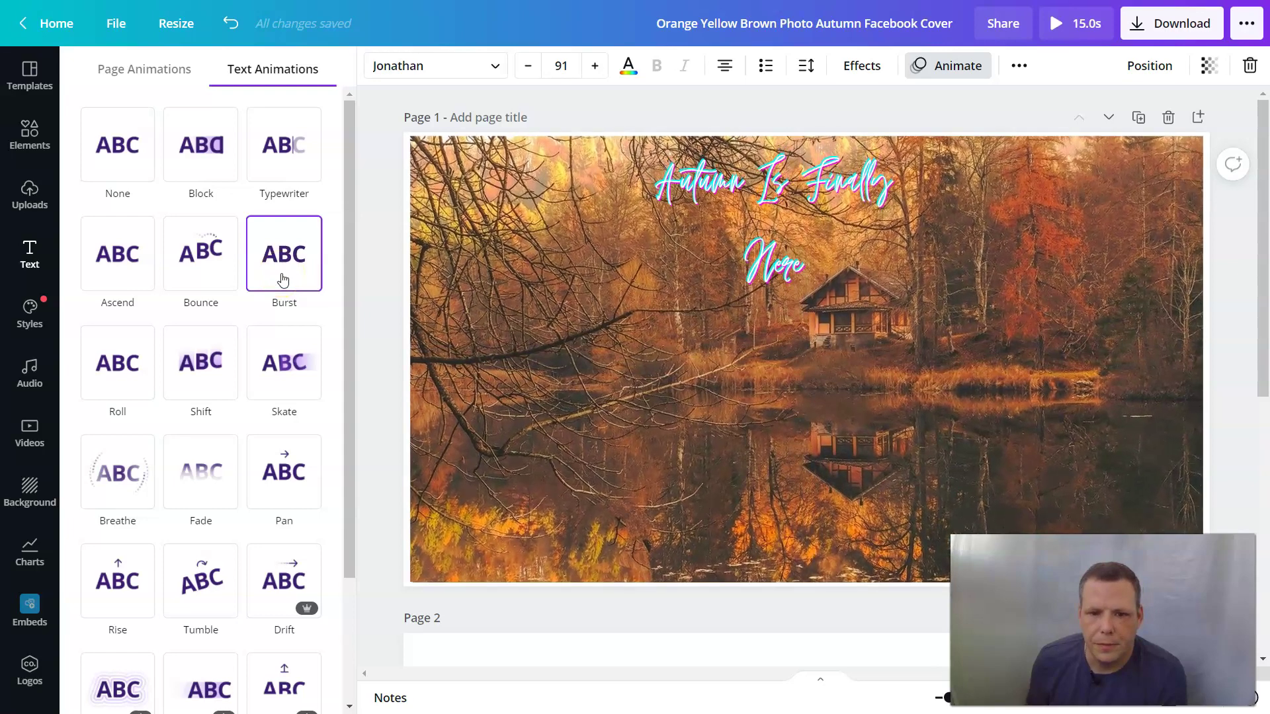
{"action": "left_click", "coordinate": [217, 291]}
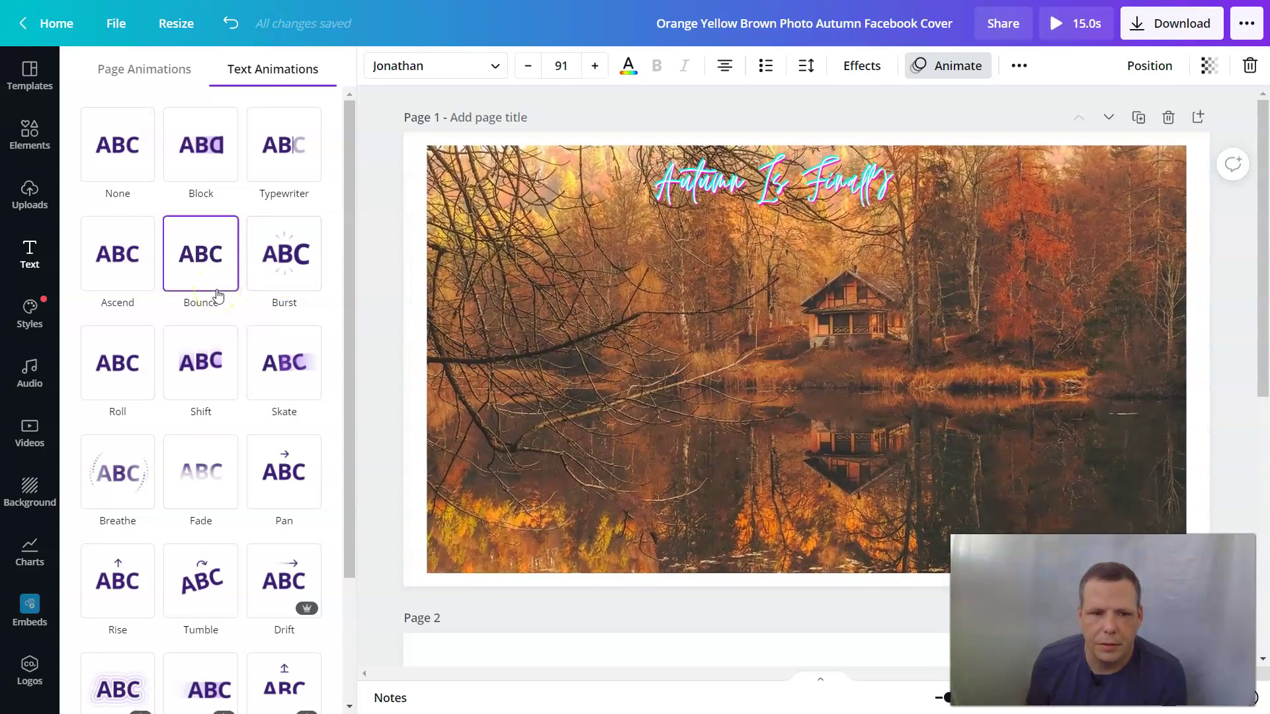
{"action": "left_click", "coordinate": [138, 262]}
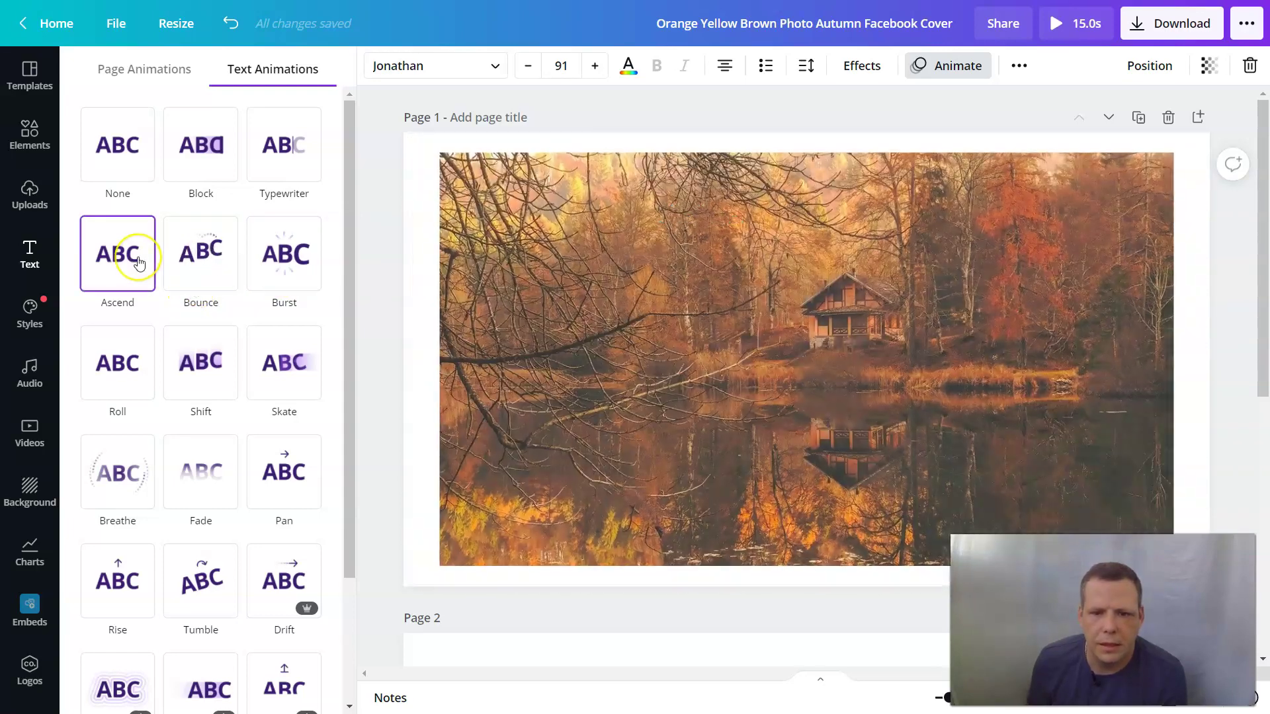
{"action": "left_click", "coordinate": [132, 371]}
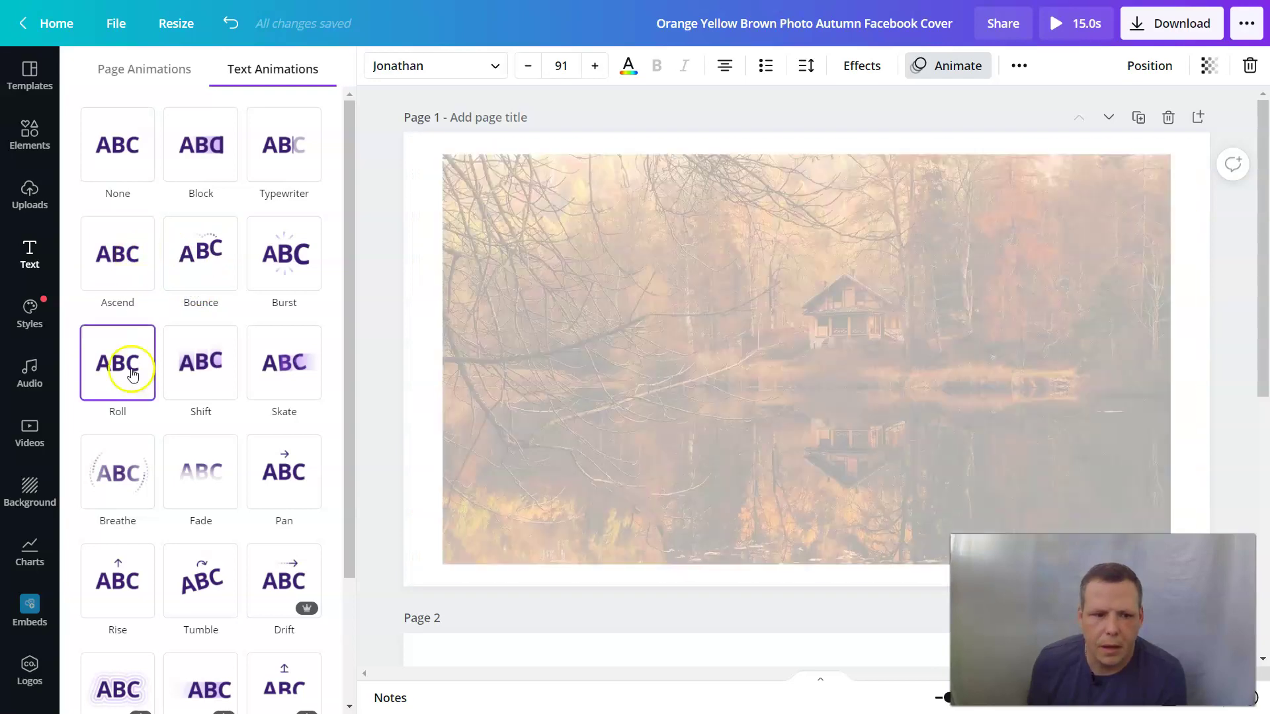
{"action": "left_click", "coordinate": [312, 371]}
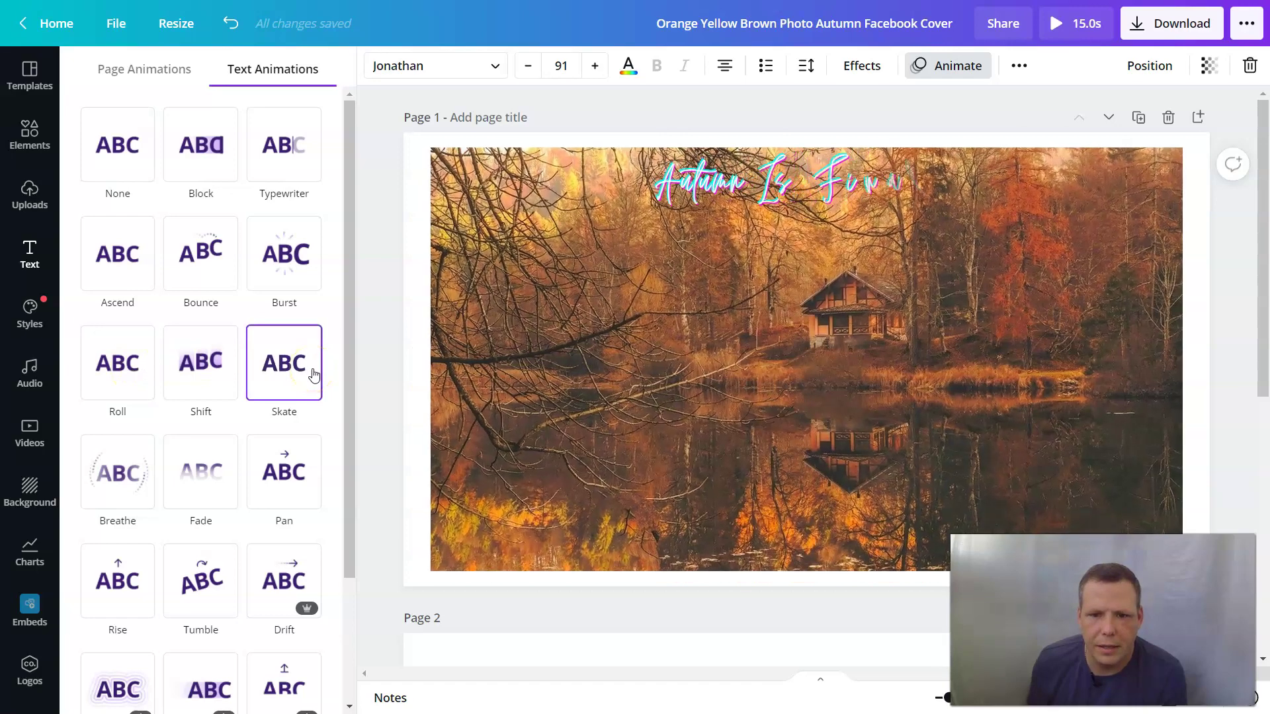
Step: Preview the Pan, Fade, Breathe, Rise, Tumble and Baseline text animations on the heading
{"action": "left_click", "coordinate": [300, 513]}
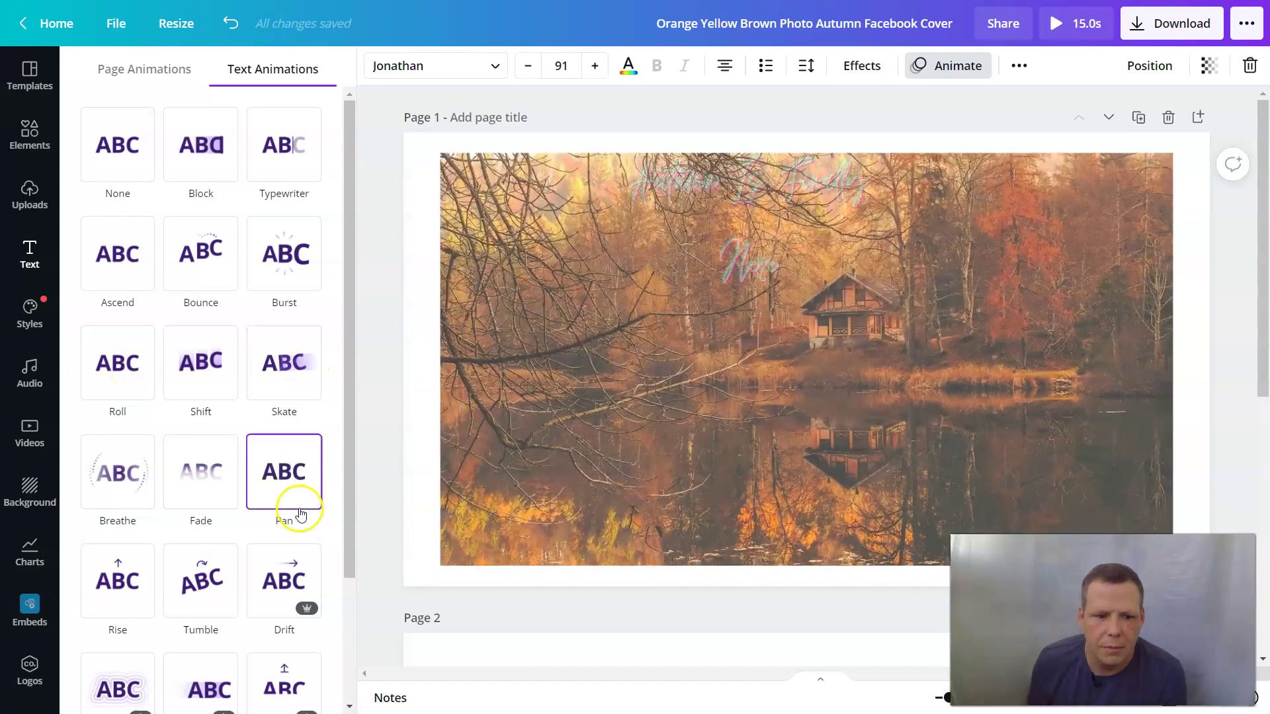
{"action": "left_click", "coordinate": [197, 497]}
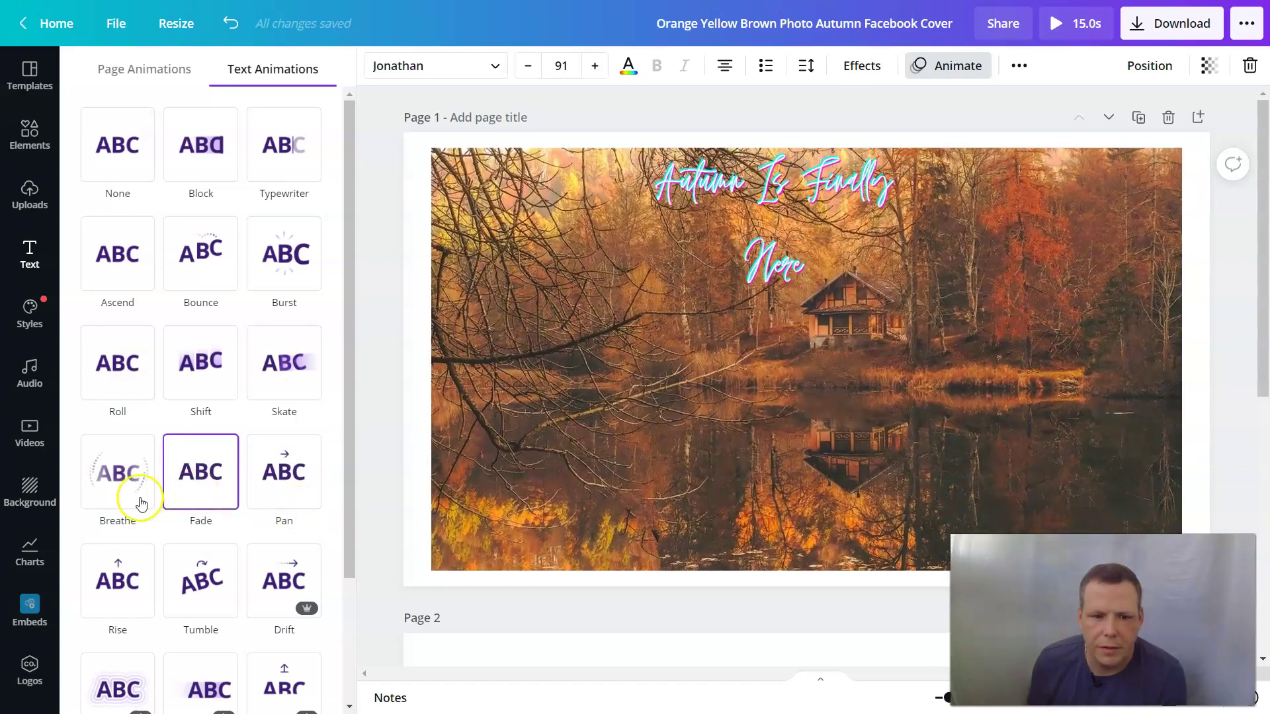
{"action": "left_click", "coordinate": [118, 499]}
{"action": "left_click", "coordinate": [119, 602]}
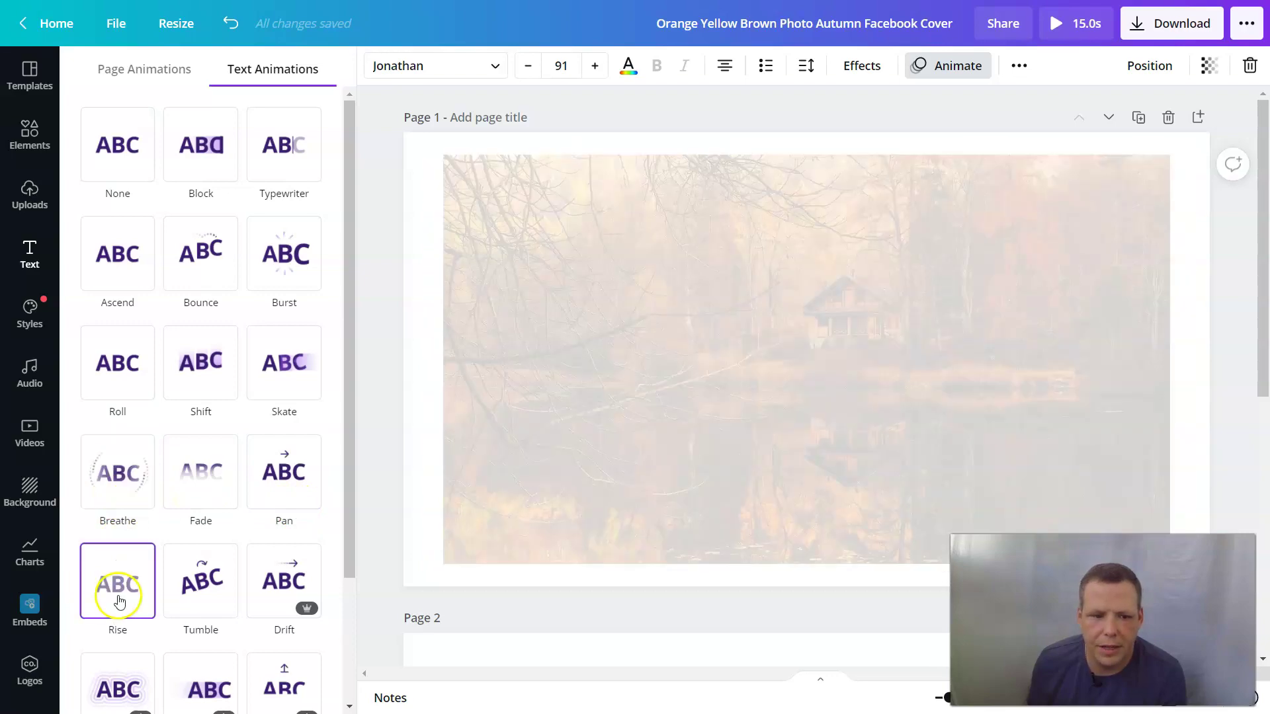
{"action": "left_click", "coordinate": [191, 601]}
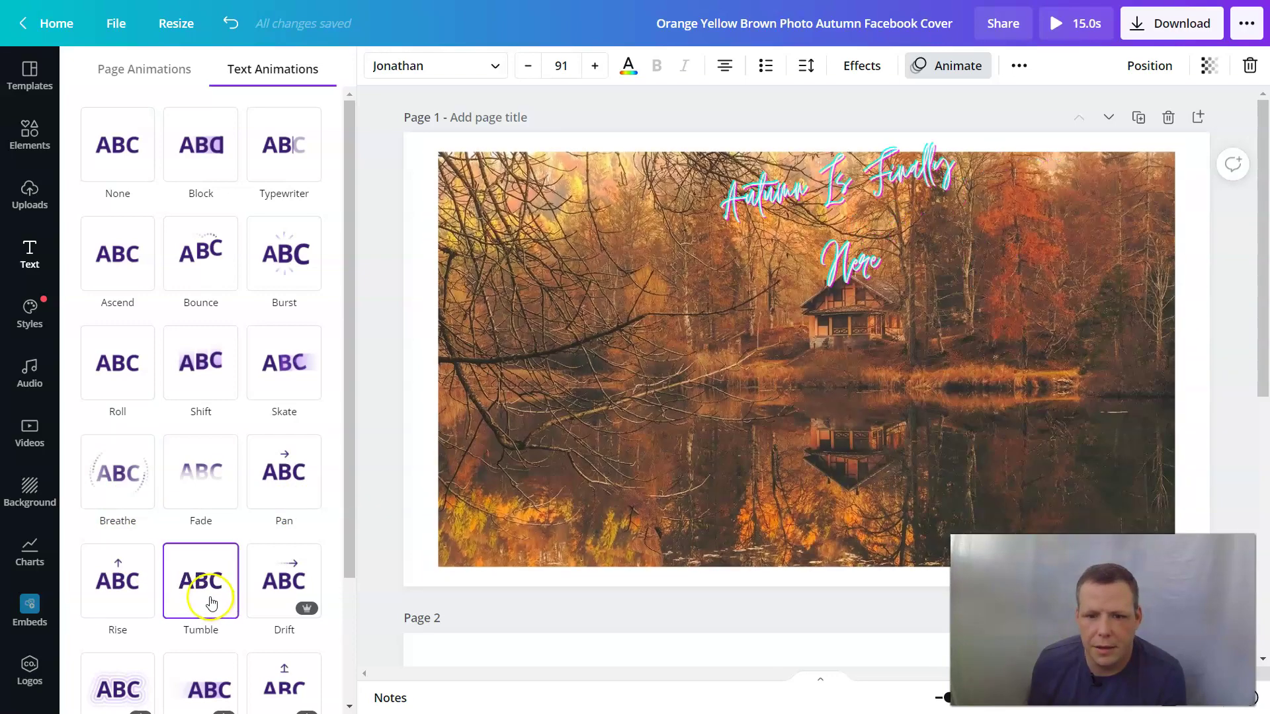
{"action": "scroll", "coordinate": [199, 598], "scroll_direction": "down", "scroll_amount": 3}
{"action": "left_click", "coordinate": [270, 552]}
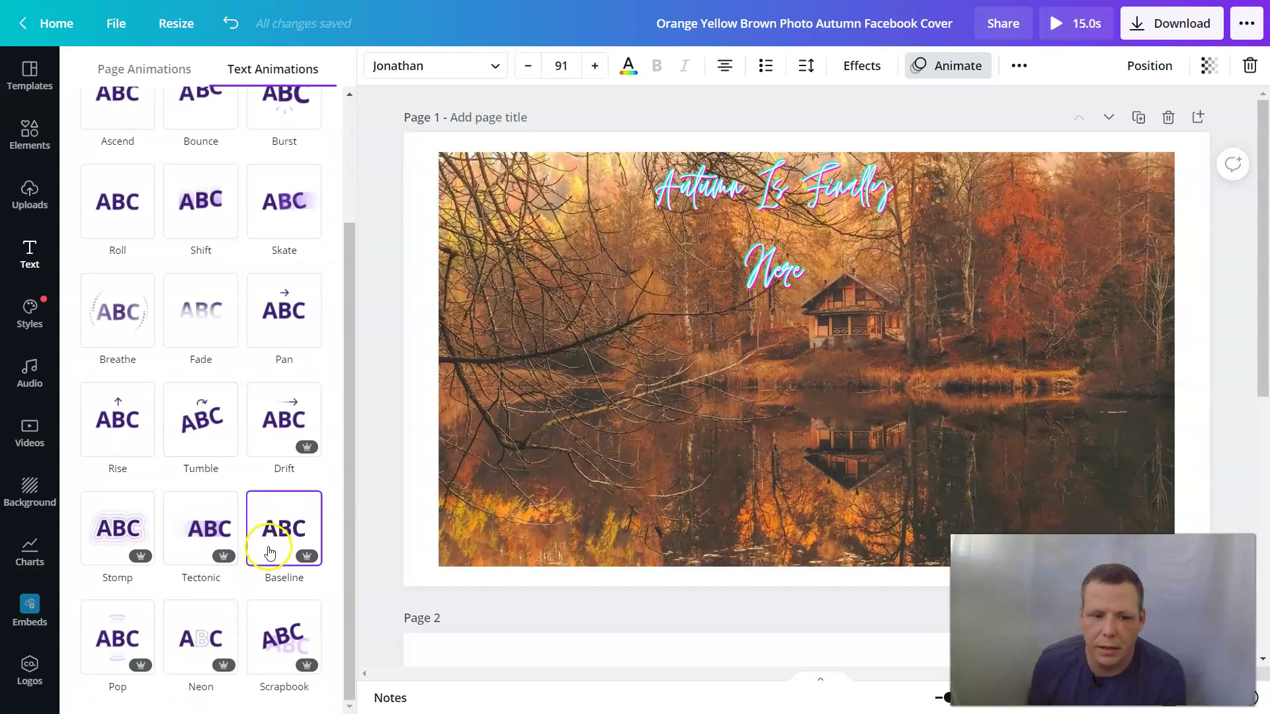
Step: Compare the Drift and Tectonic text animations on the heading
{"action": "left_click", "coordinate": [316, 448]}
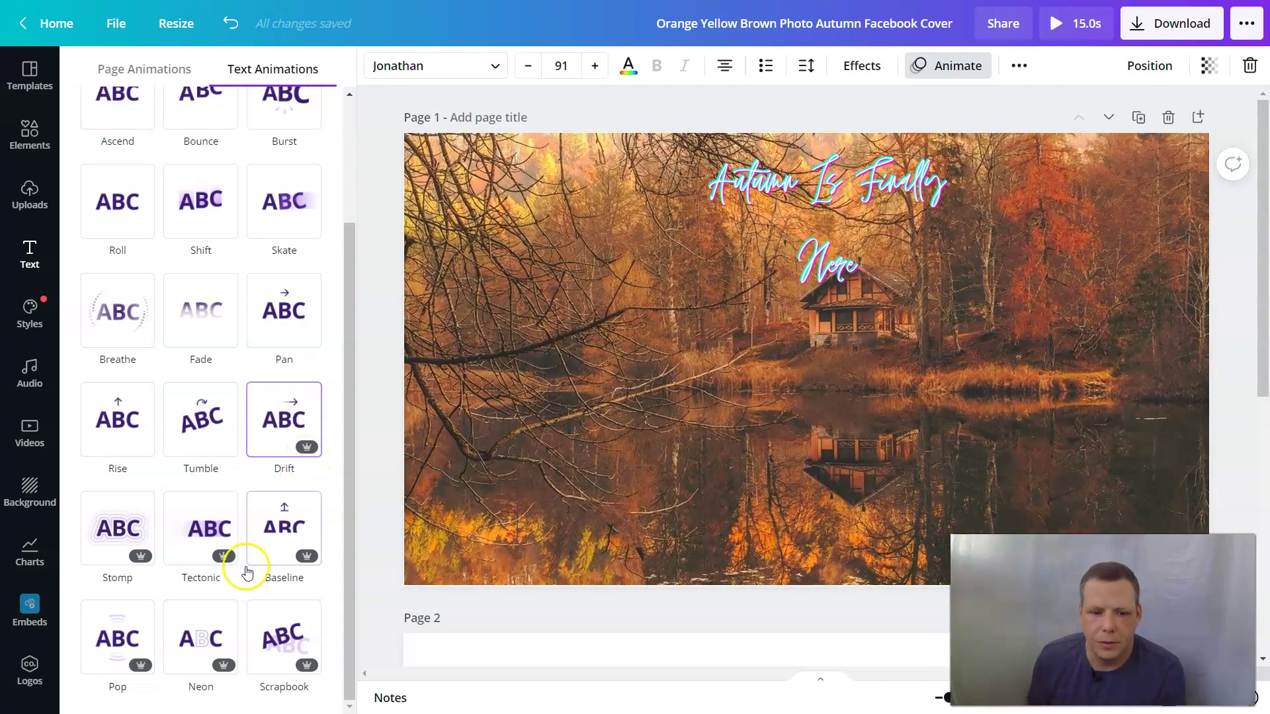
{"action": "left_click", "coordinate": [228, 559]}
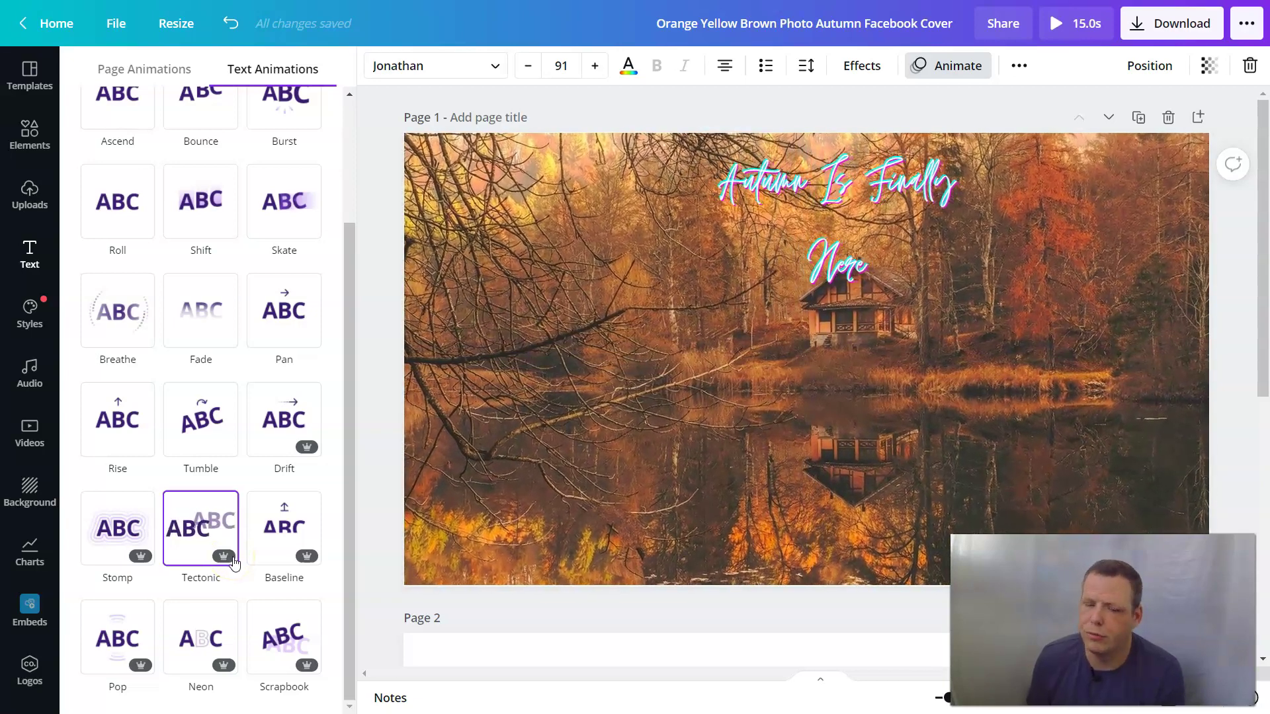
{"action": "left_click", "coordinate": [254, 500]}
{"action": "left_click", "coordinate": [288, 449]}
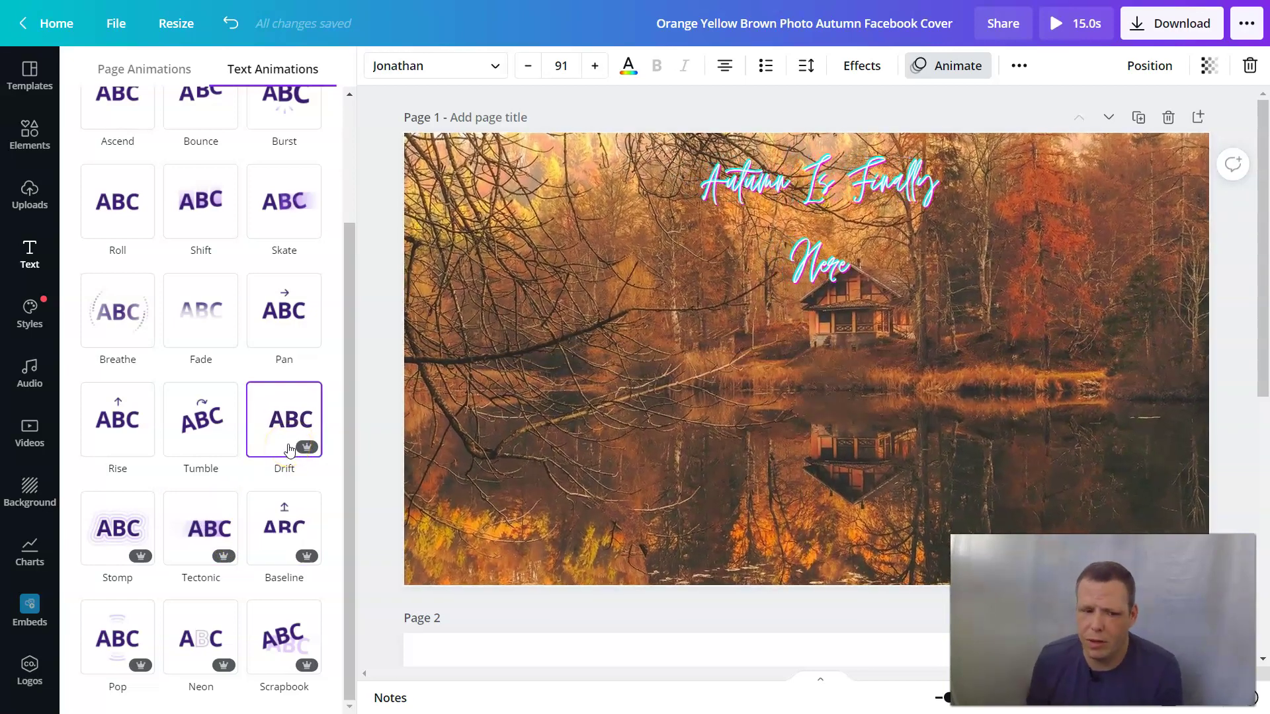
{"action": "left_click", "coordinate": [207, 529]}
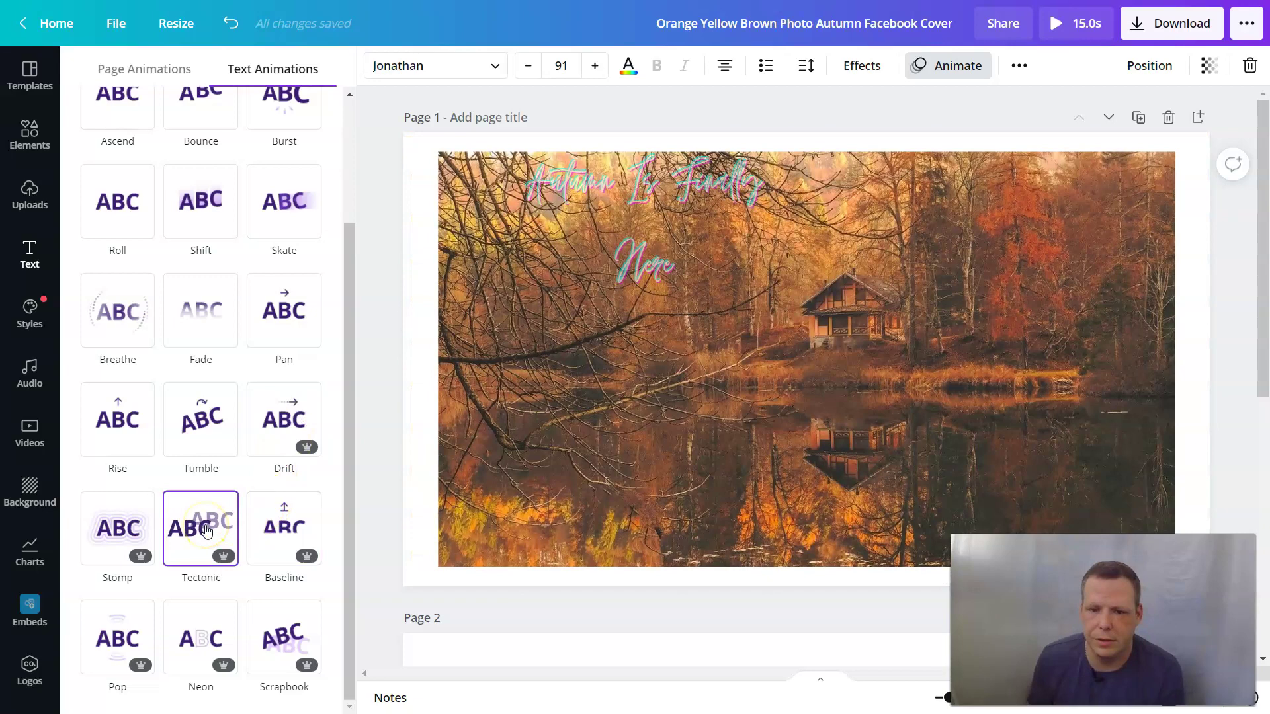
Step: Preview the Stomp, Neon, Scrapbook and Pop text animations on the heading
{"action": "left_click", "coordinate": [109, 518]}
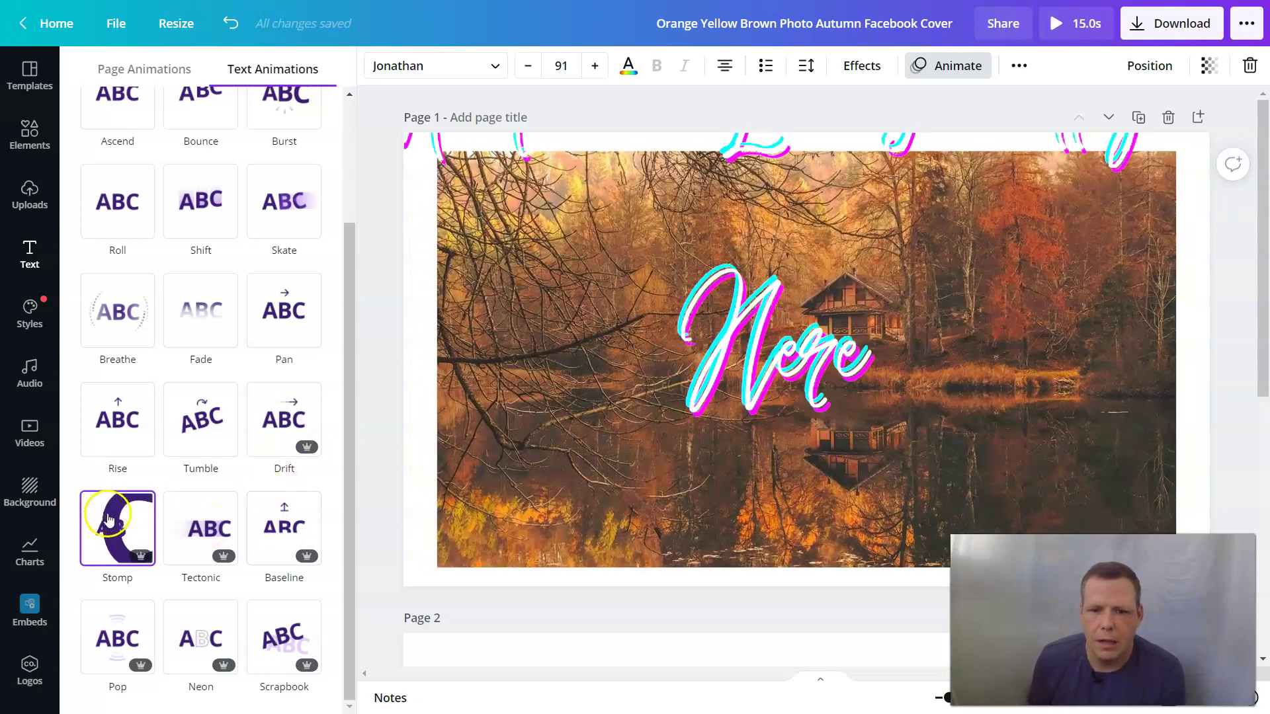
{"action": "left_click", "coordinate": [218, 661]}
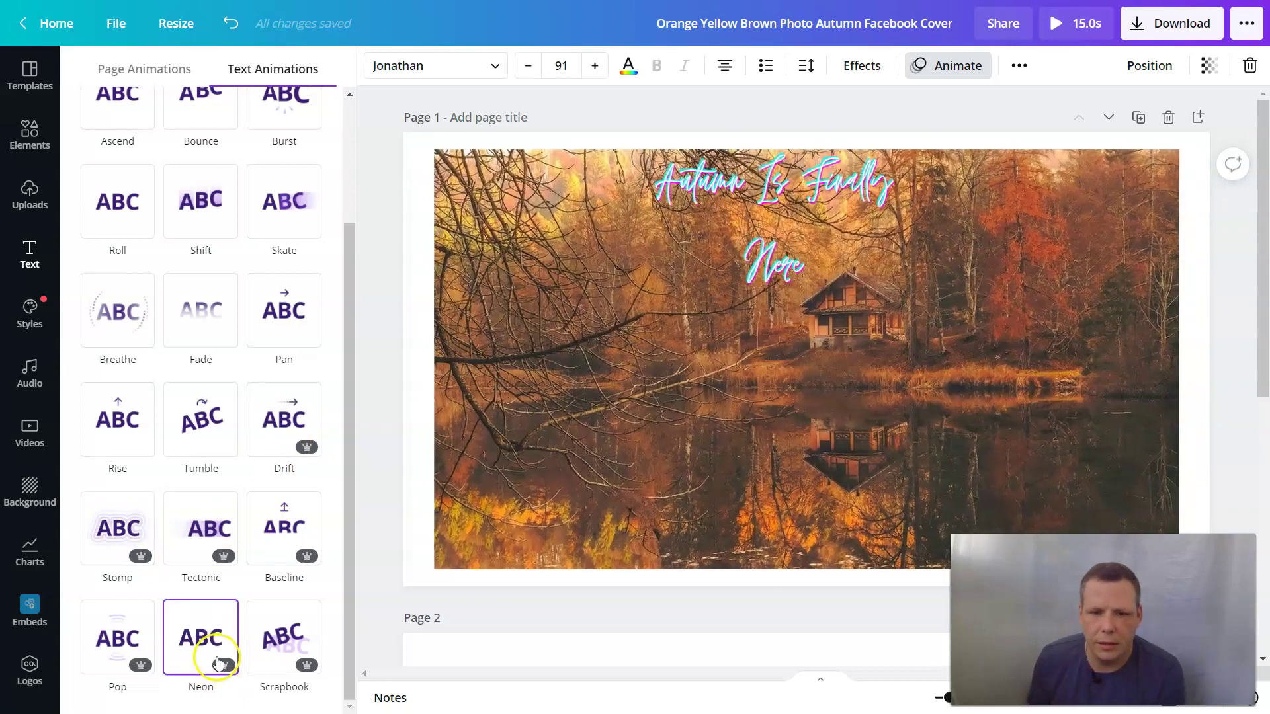
{"action": "left_click", "coordinate": [299, 654]}
{"action": "left_click", "coordinate": [119, 631]}
Step: Preview the Pan, Fade and Skate text animations on the heading again
{"action": "left_click", "coordinate": [283, 301]}
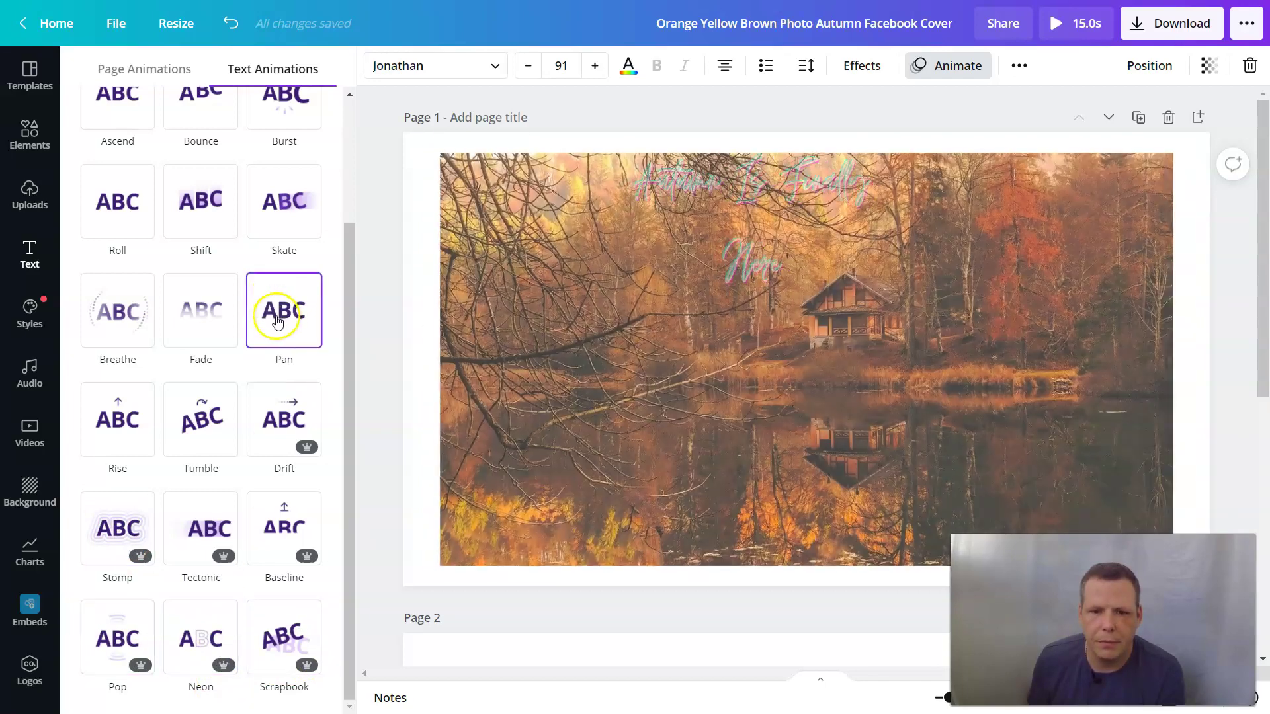
{"action": "left_click", "coordinate": [200, 311]}
{"action": "left_click", "coordinate": [275, 228]}
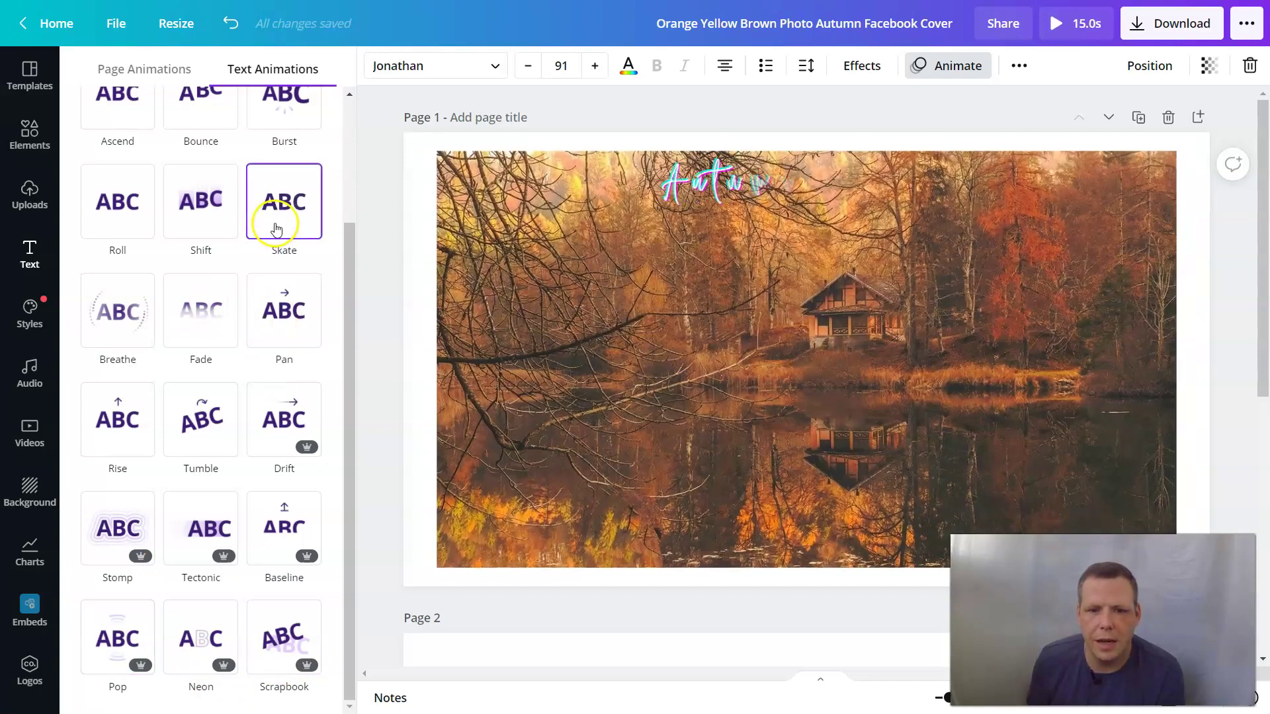
{"action": "left_click", "coordinate": [279, 208]}
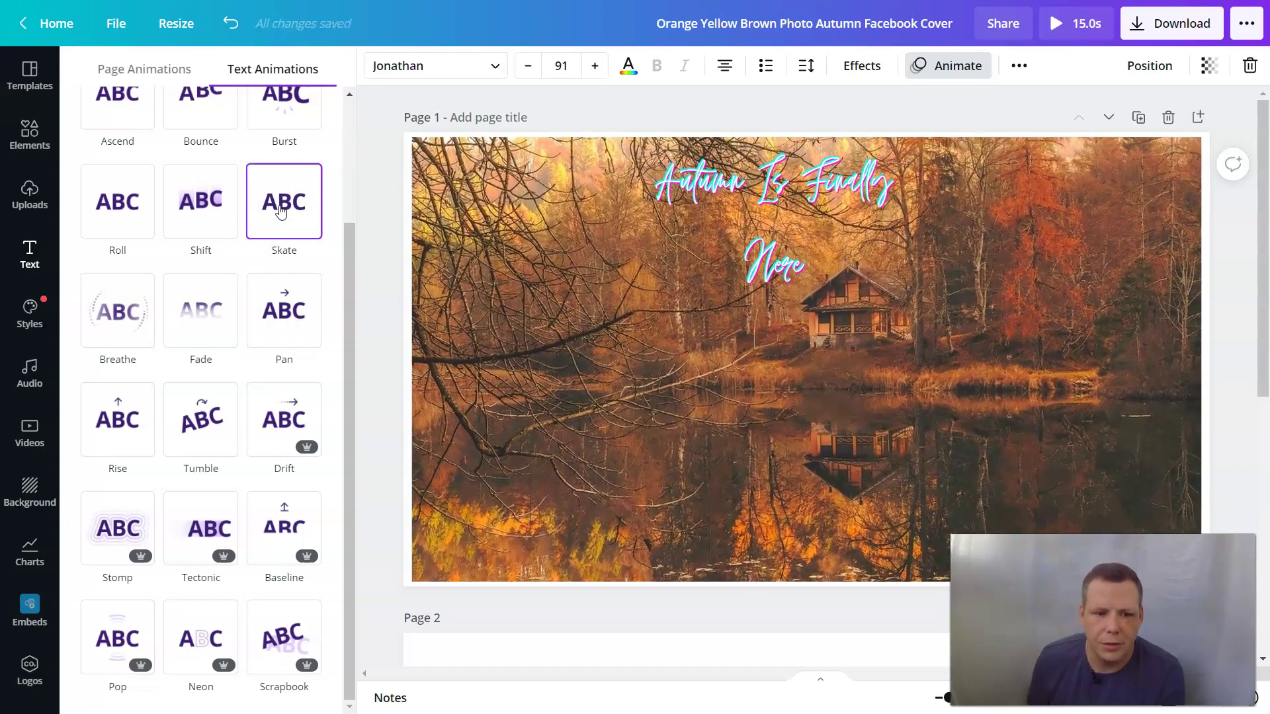
Step: Apply the Drift text animation to the "Autumn Is Finally Here" heading
{"action": "left_click", "coordinate": [289, 423]}
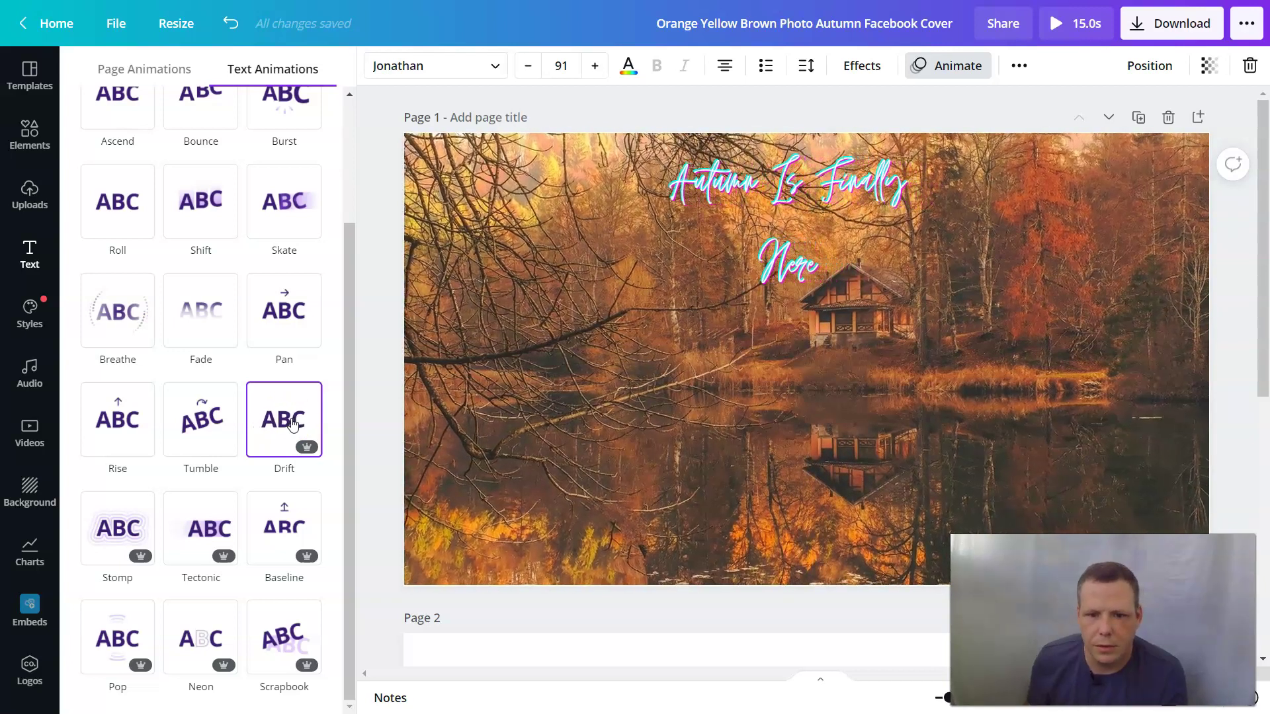
{"action": "left_click", "coordinate": [292, 423]}
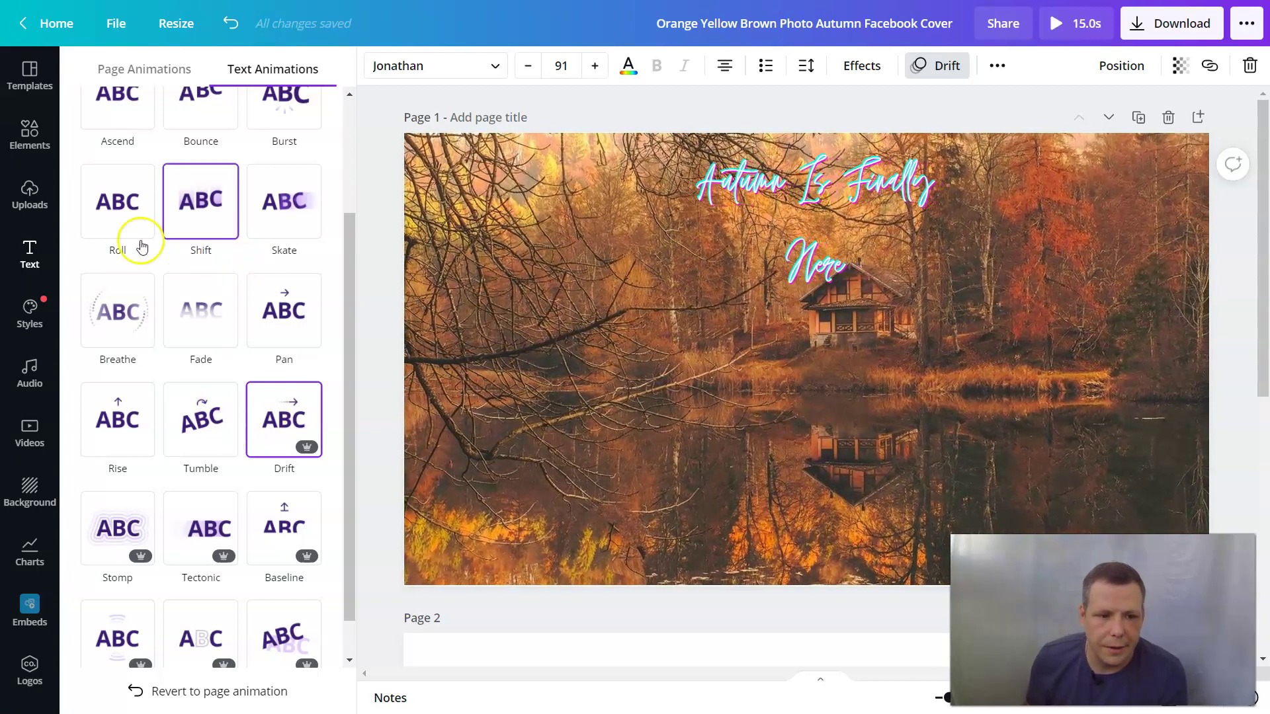
{"action": "left_click", "coordinate": [129, 218]}
Step: Open the design styles to view the Brand Kit palette and the trending font and colour combinations
{"action": "left_click", "coordinate": [9, 320]}
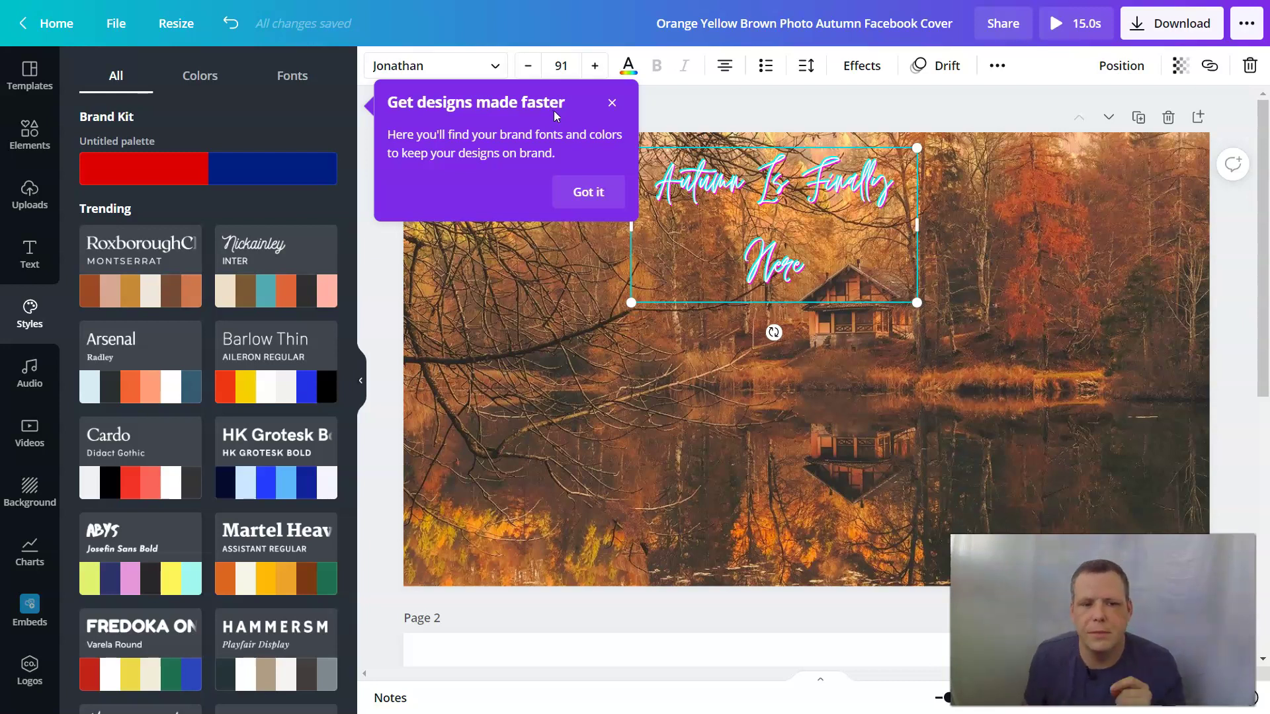
{"action": "left_click", "coordinate": [131, 291]}
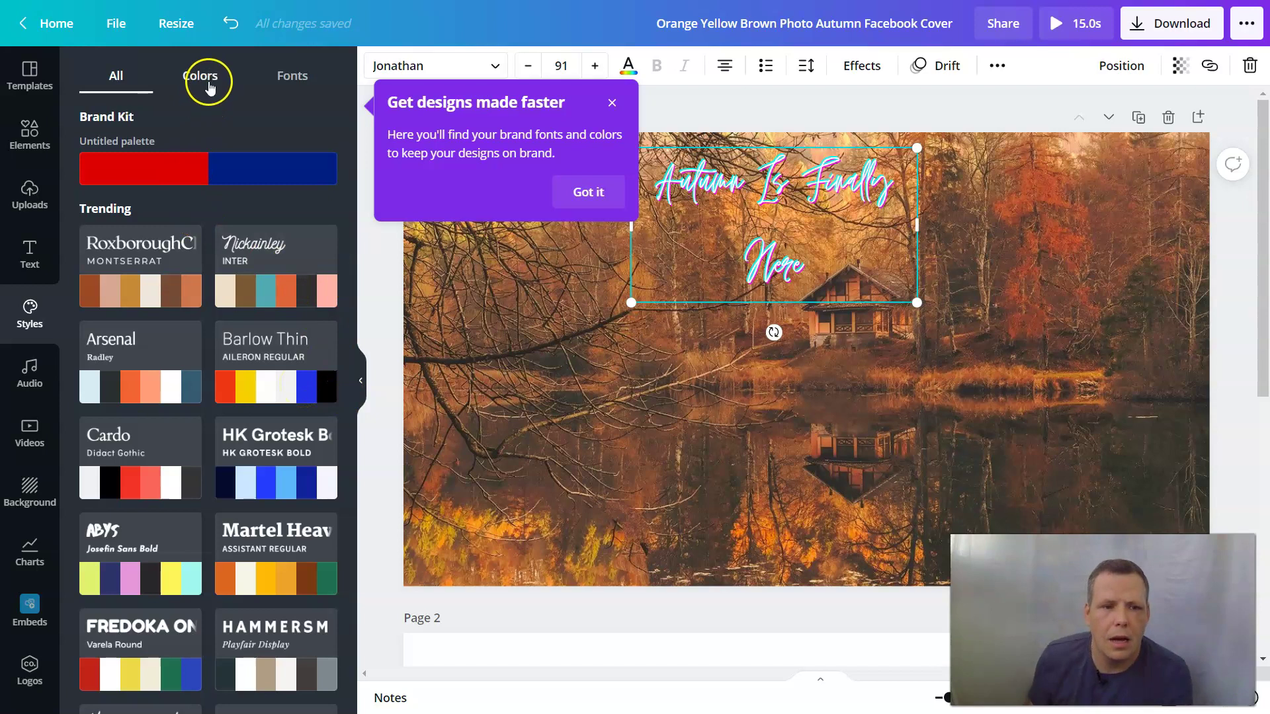
Step: Review the trending style combinations, the colour palettes and the font pairings available for the design
{"action": "scroll", "coordinate": [188, 344], "scroll_direction": "down", "scroll_amount": 9}
{"action": "scroll", "coordinate": [188, 351], "scroll_direction": "down", "scroll_amount": 5}
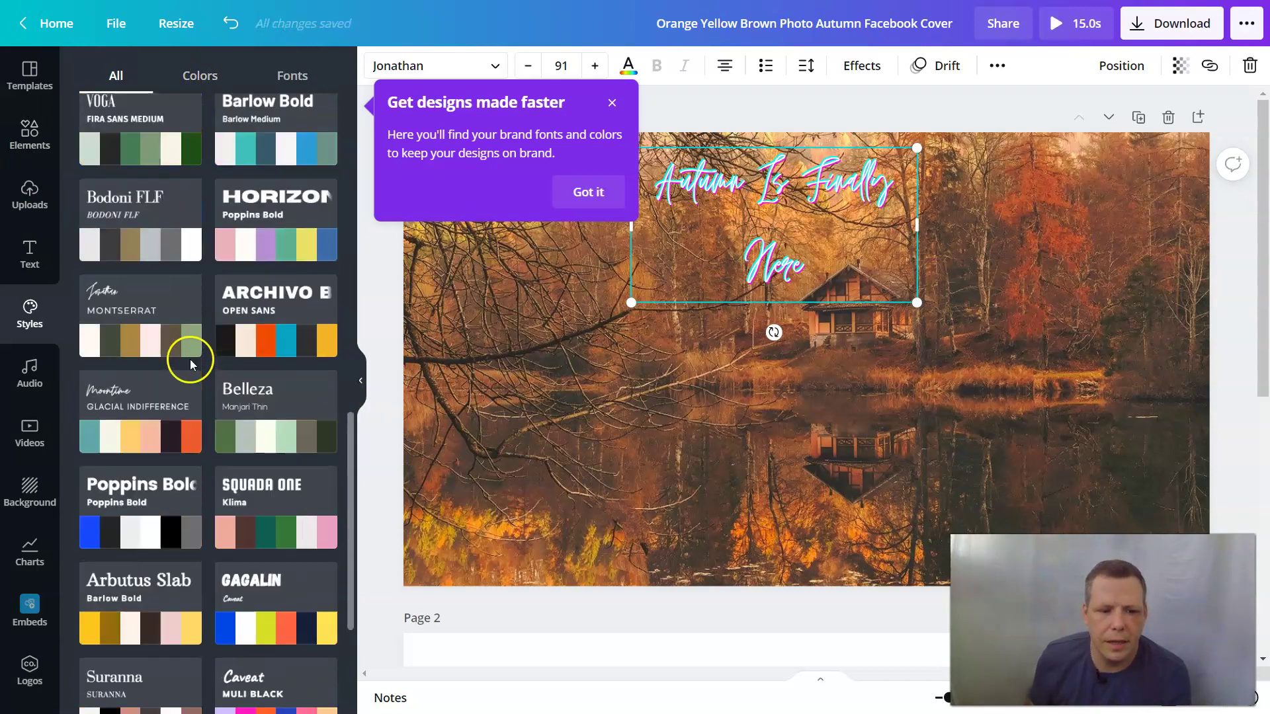
{"action": "scroll", "coordinate": [187, 357], "scroll_direction": "up", "scroll_amount": 4}
{"action": "left_click", "coordinate": [205, 78]}
{"action": "left_click", "coordinate": [131, 157]}
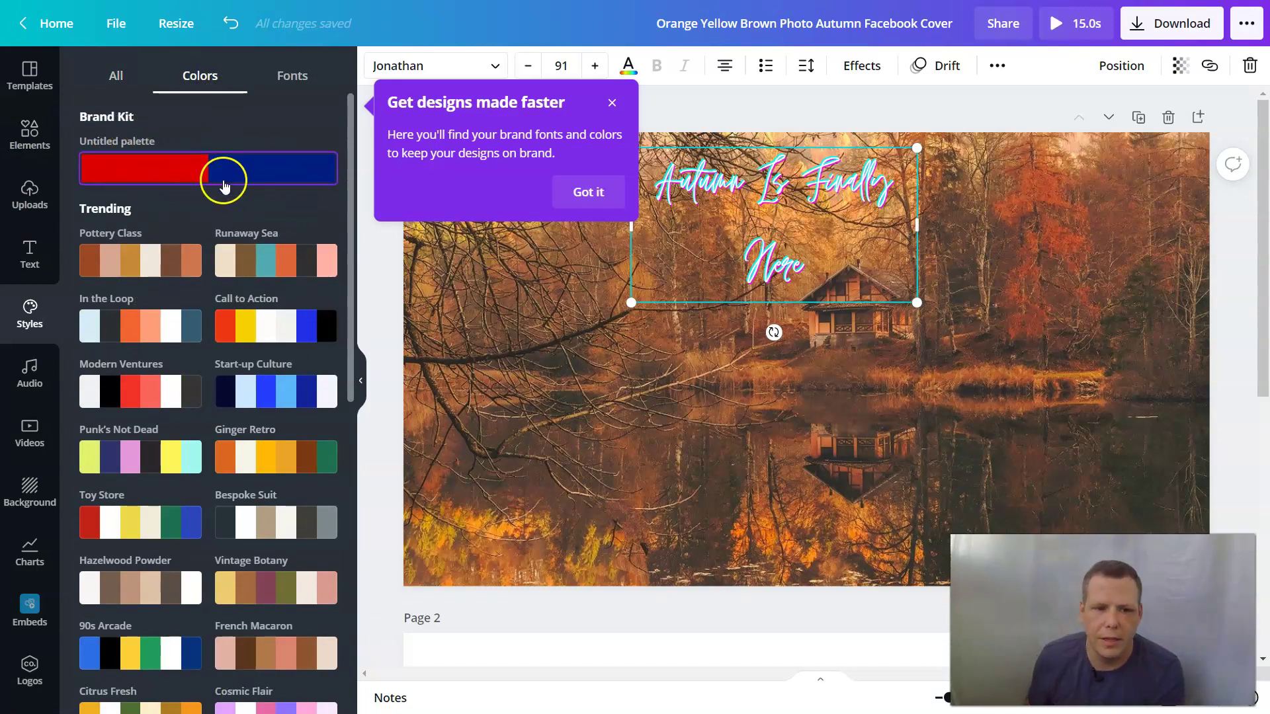
{"action": "left_click", "coordinate": [293, 80]}
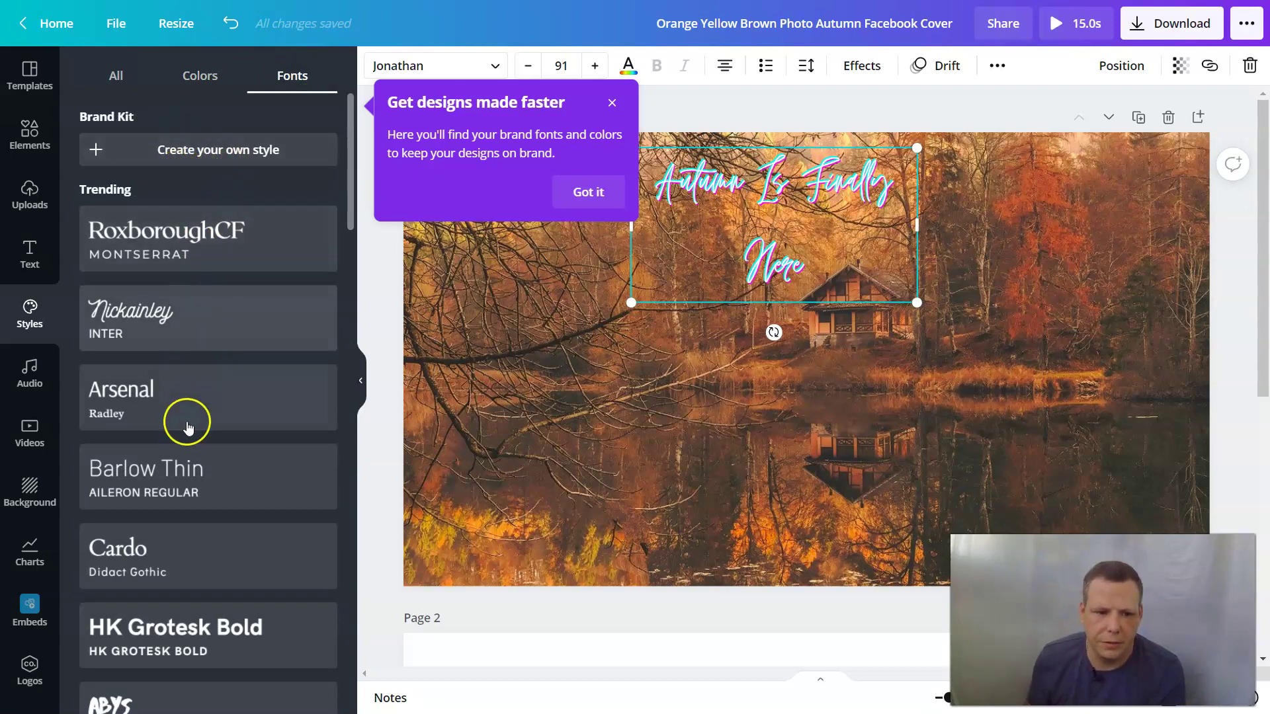
{"action": "scroll", "coordinate": [179, 436], "scroll_direction": "down", "scroll_amount": 10}
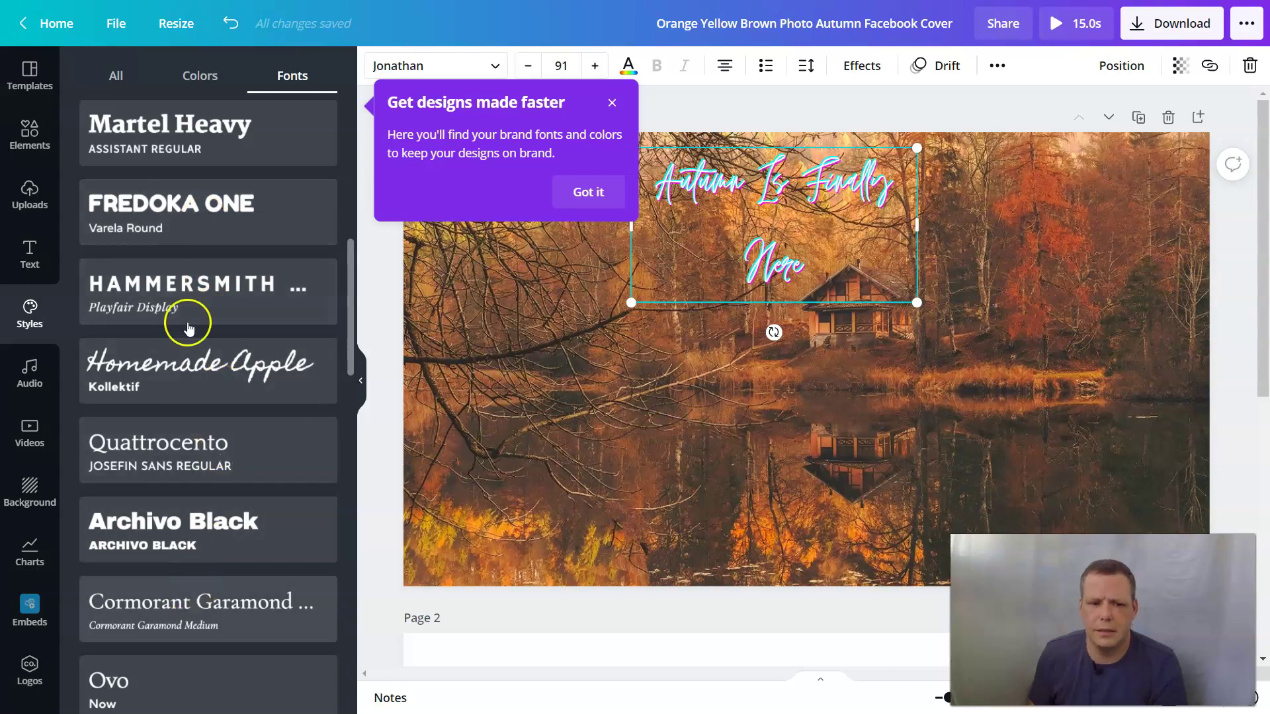
{"action": "left_click", "coordinate": [122, 80]}
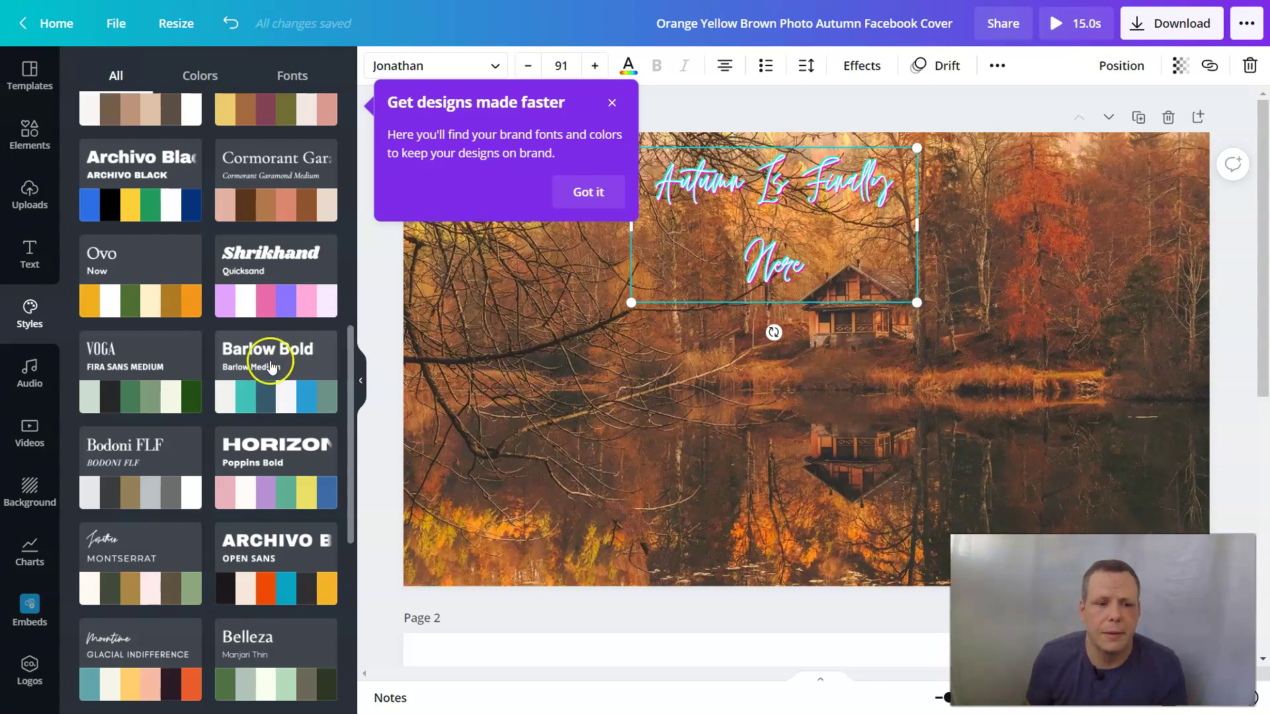
Step: Browse the audio library's categories and show the tracks in the Nature category
{"action": "left_click", "coordinate": [36, 377]}
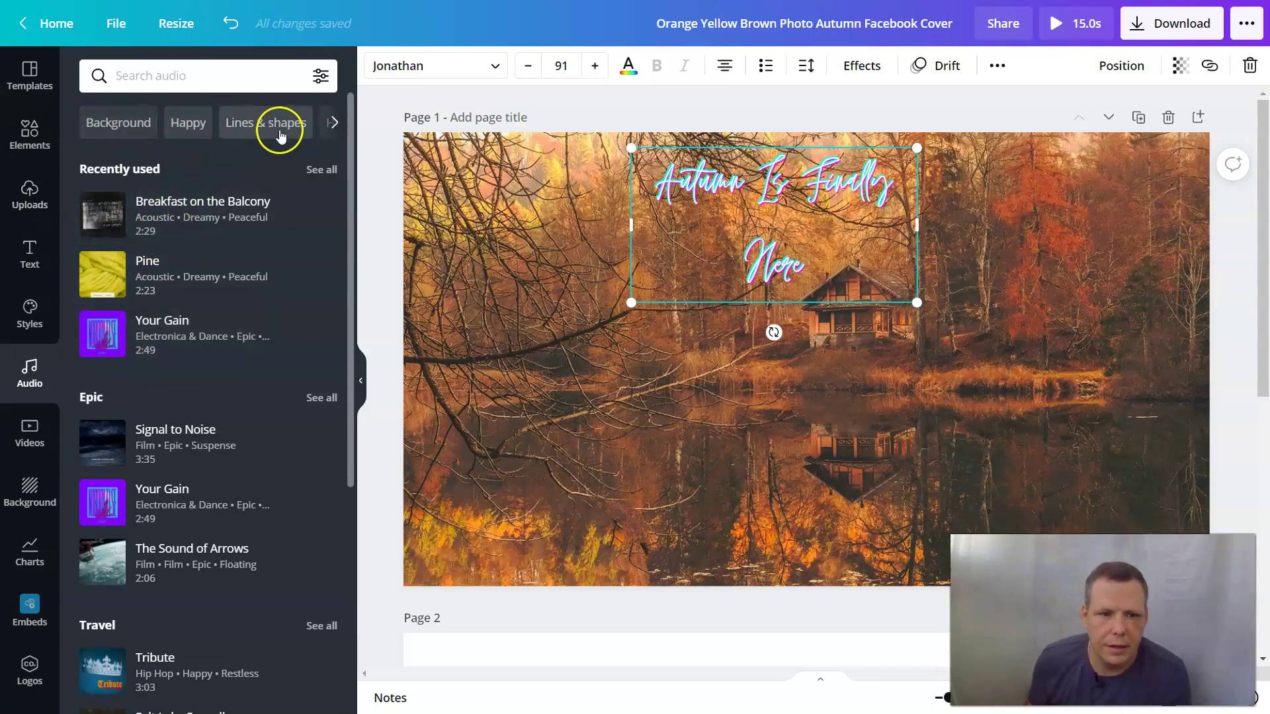
{"action": "left_click", "coordinate": [333, 125]}
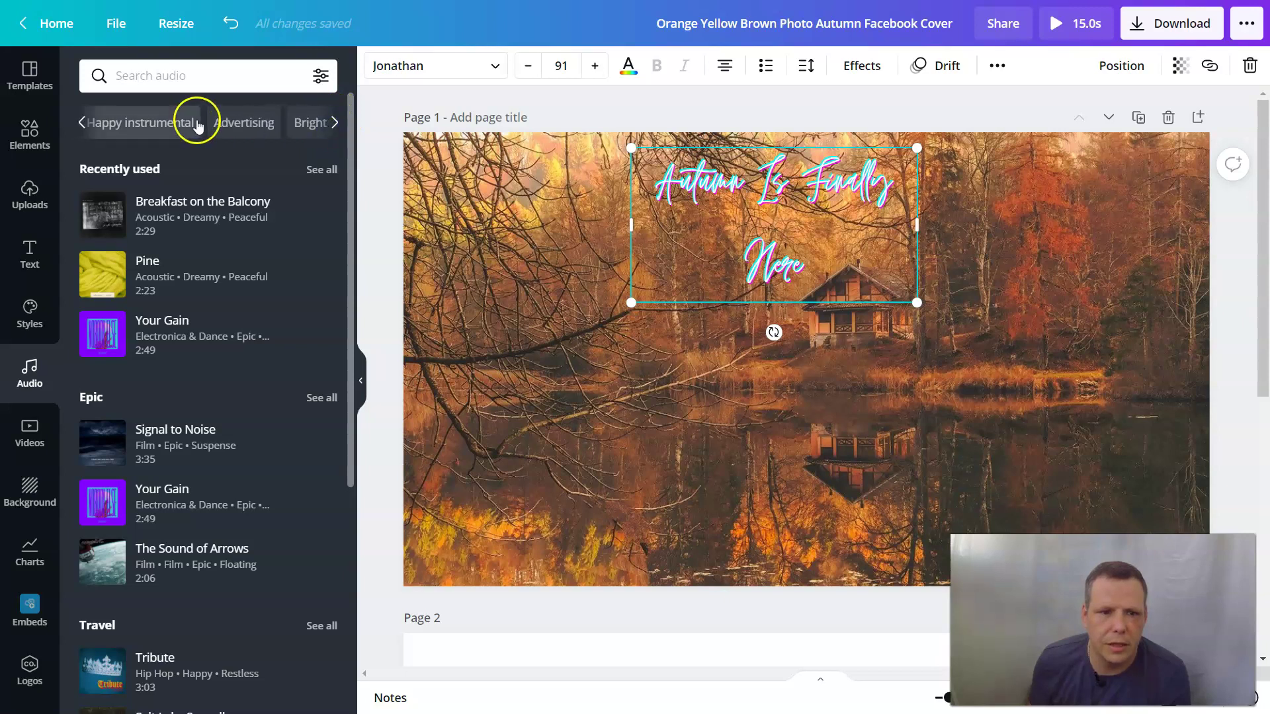
{"action": "left_click", "coordinate": [337, 124]}
{"action": "left_click", "coordinate": [286, 132]}
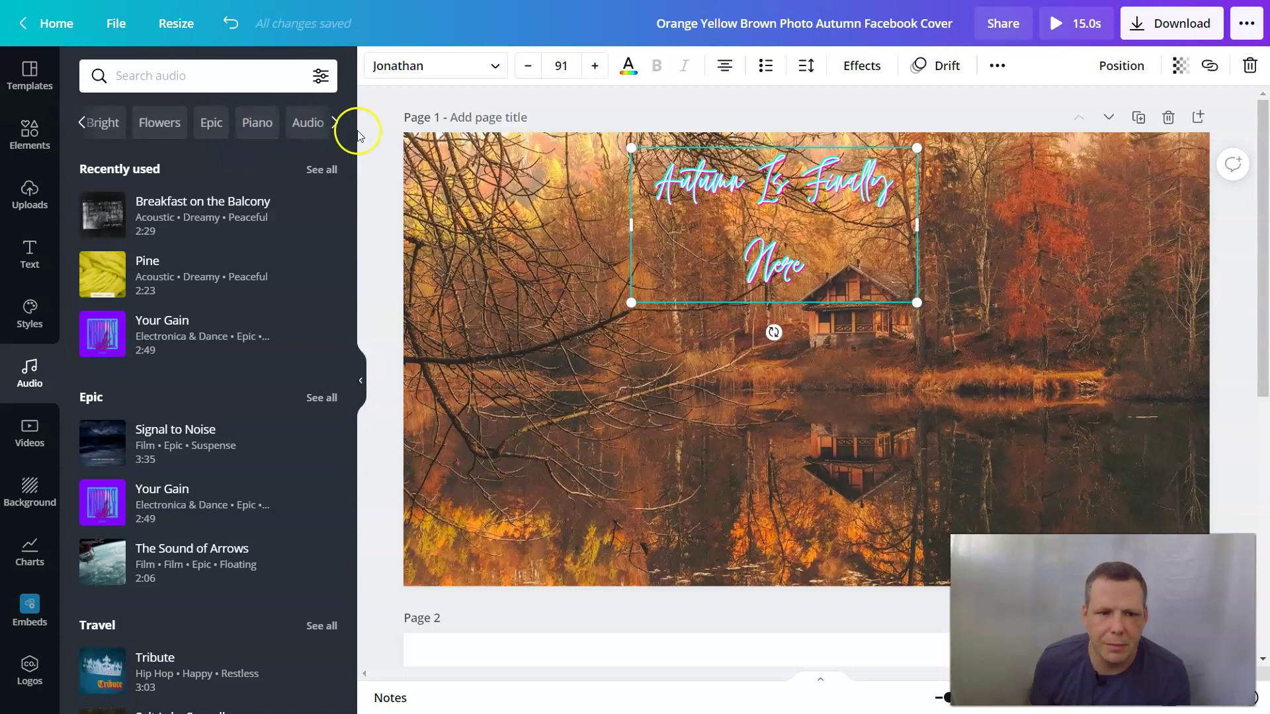
{"action": "left_click", "coordinate": [334, 123]}
{"action": "left_click", "coordinate": [333, 123]}
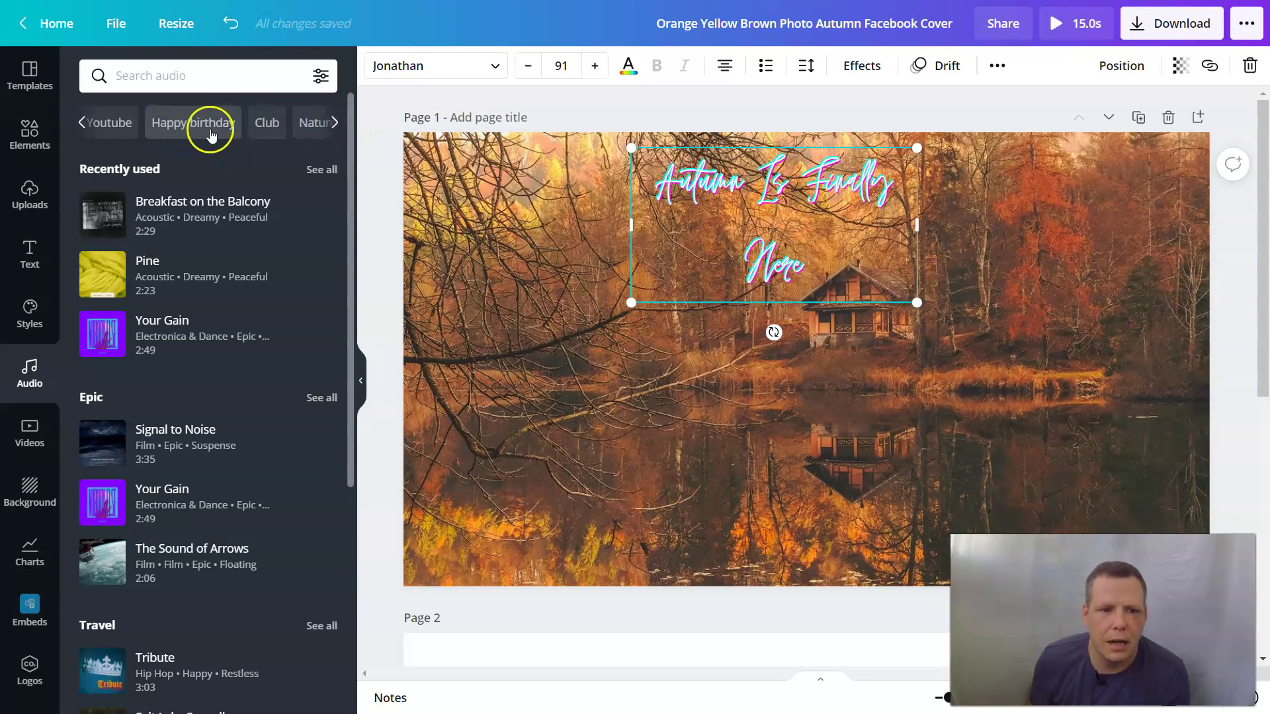
{"action": "left_click", "coordinate": [334, 123]}
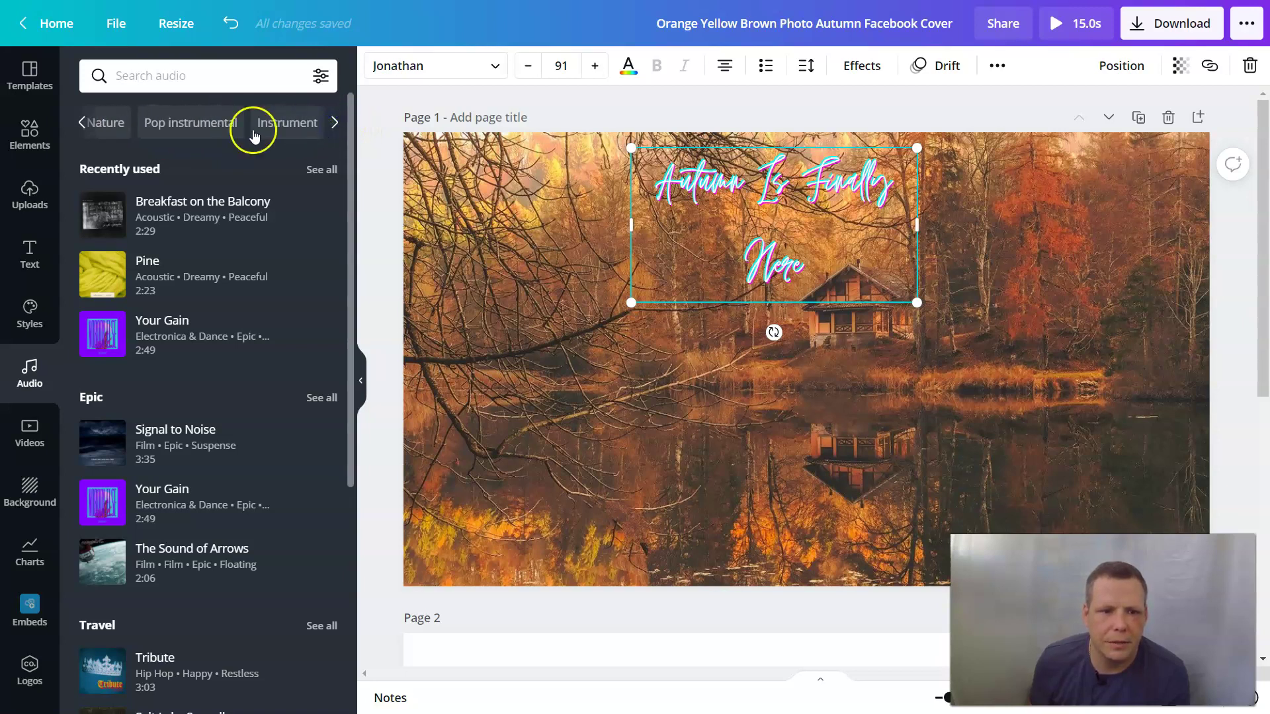
{"action": "left_click", "coordinate": [113, 123]}
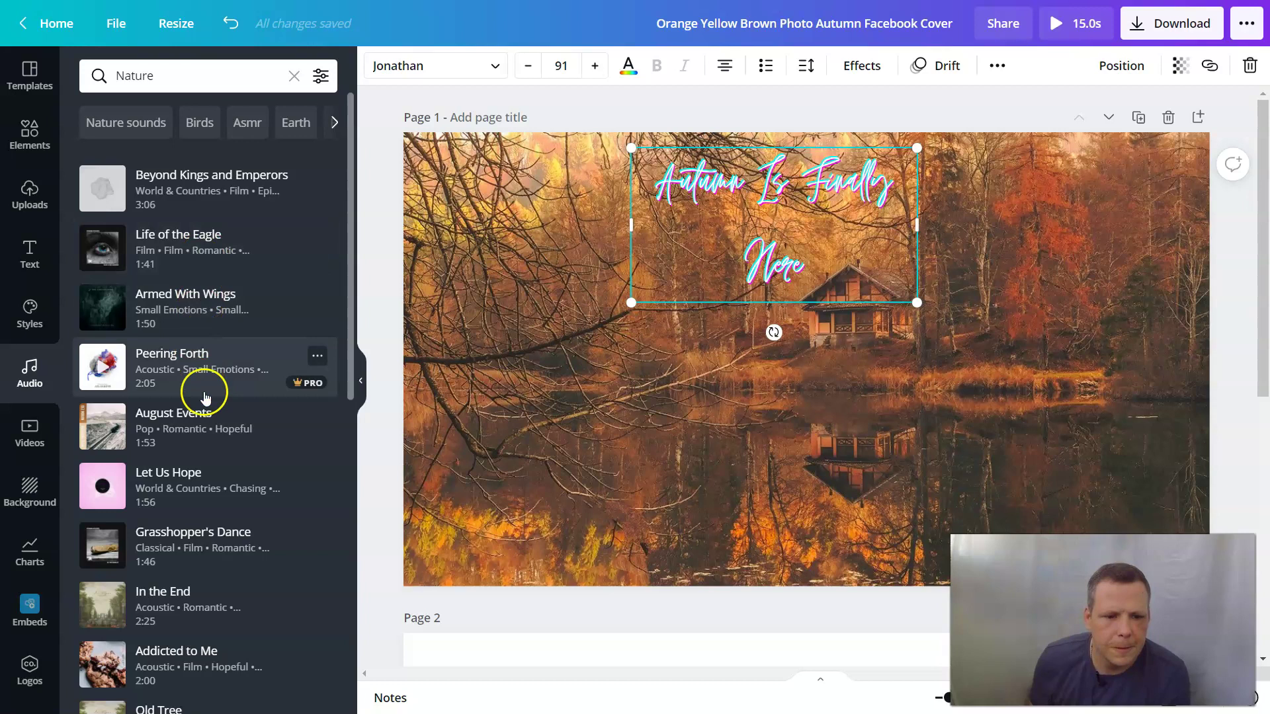
Step: Add the Rain Dance track from the Nature audio to the cover, trying Bundled Up in its place before returning to Rain Dance
{"action": "scroll", "coordinate": [207, 397], "scroll_direction": "down", "scroll_amount": 1}
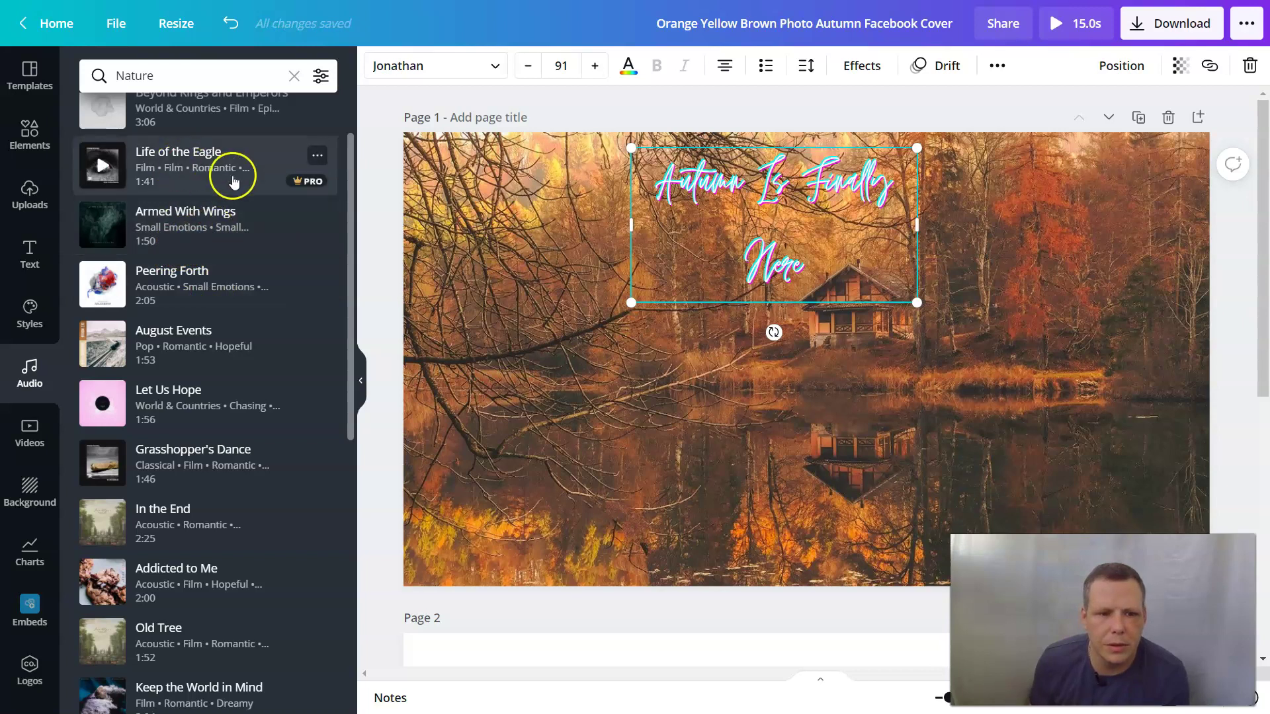
{"action": "scroll", "coordinate": [245, 277], "scroll_direction": "down", "scroll_amount": 1}
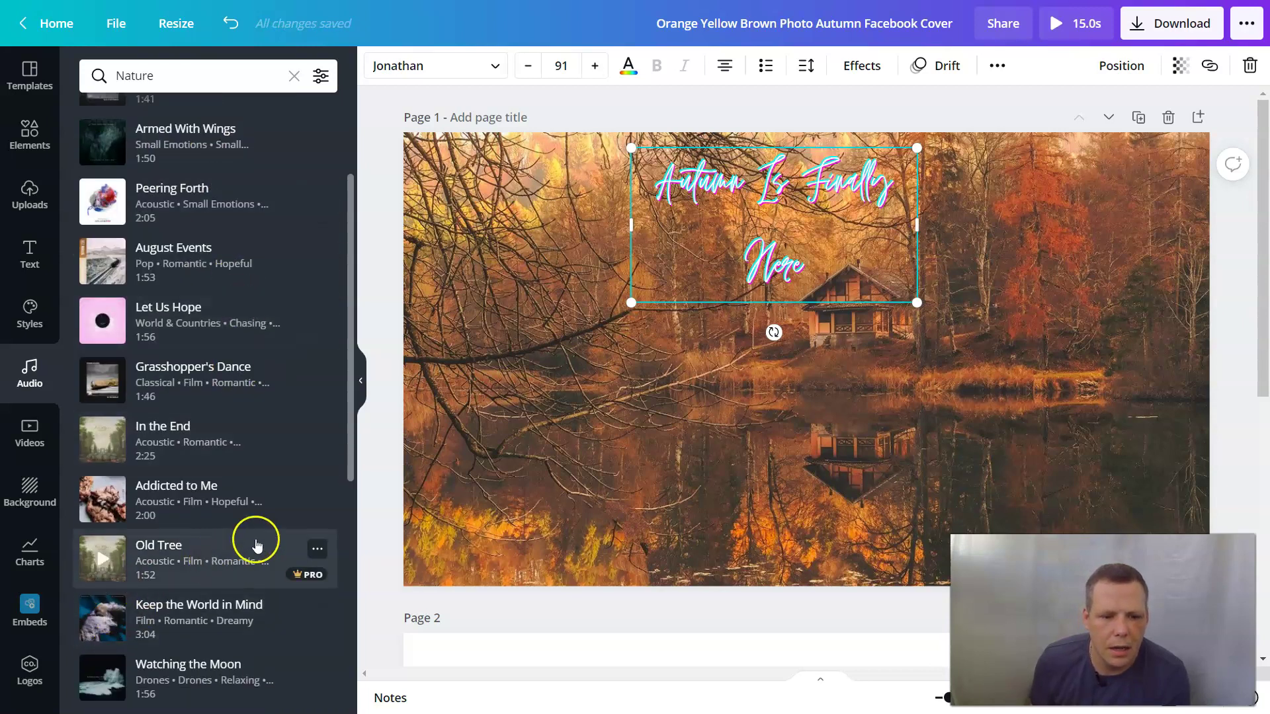
{"action": "scroll", "coordinate": [261, 522], "scroll_direction": "down", "scroll_amount": 1}
{"action": "scroll", "coordinate": [267, 515], "scroll_direction": "down", "scroll_amount": 1}
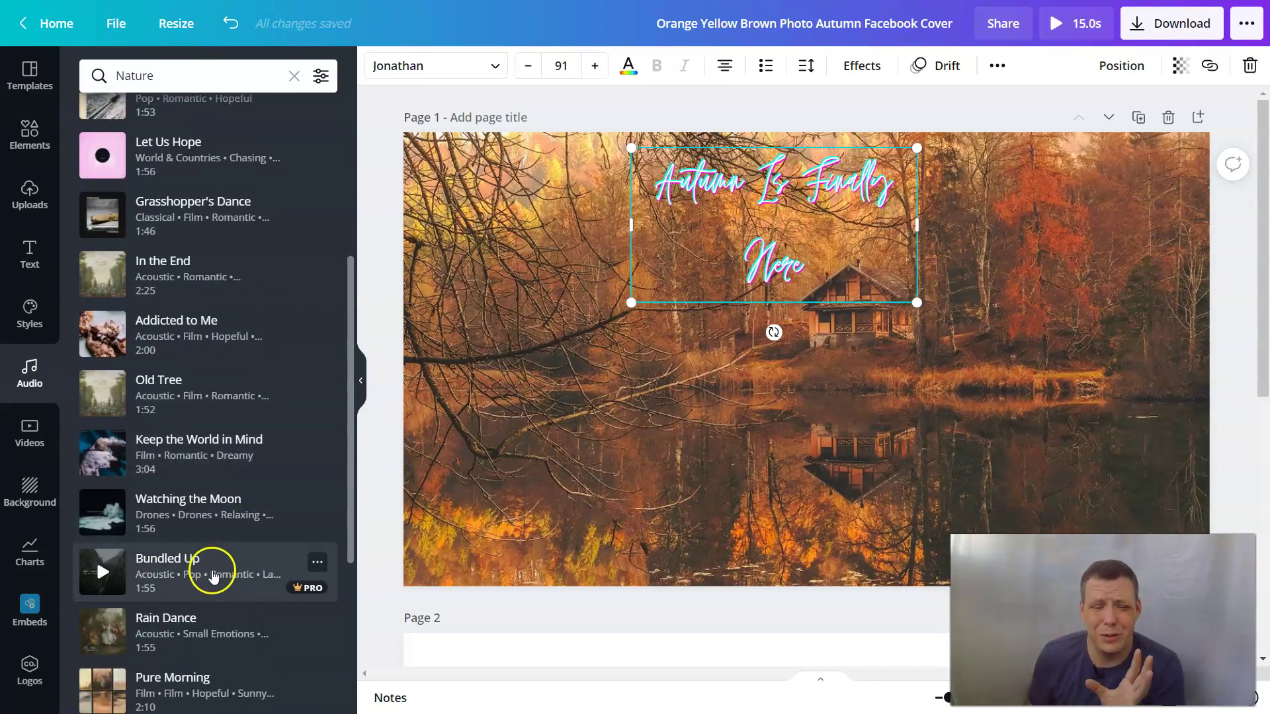
{"action": "scroll", "coordinate": [195, 597], "scroll_direction": "down", "scroll_amount": 2}
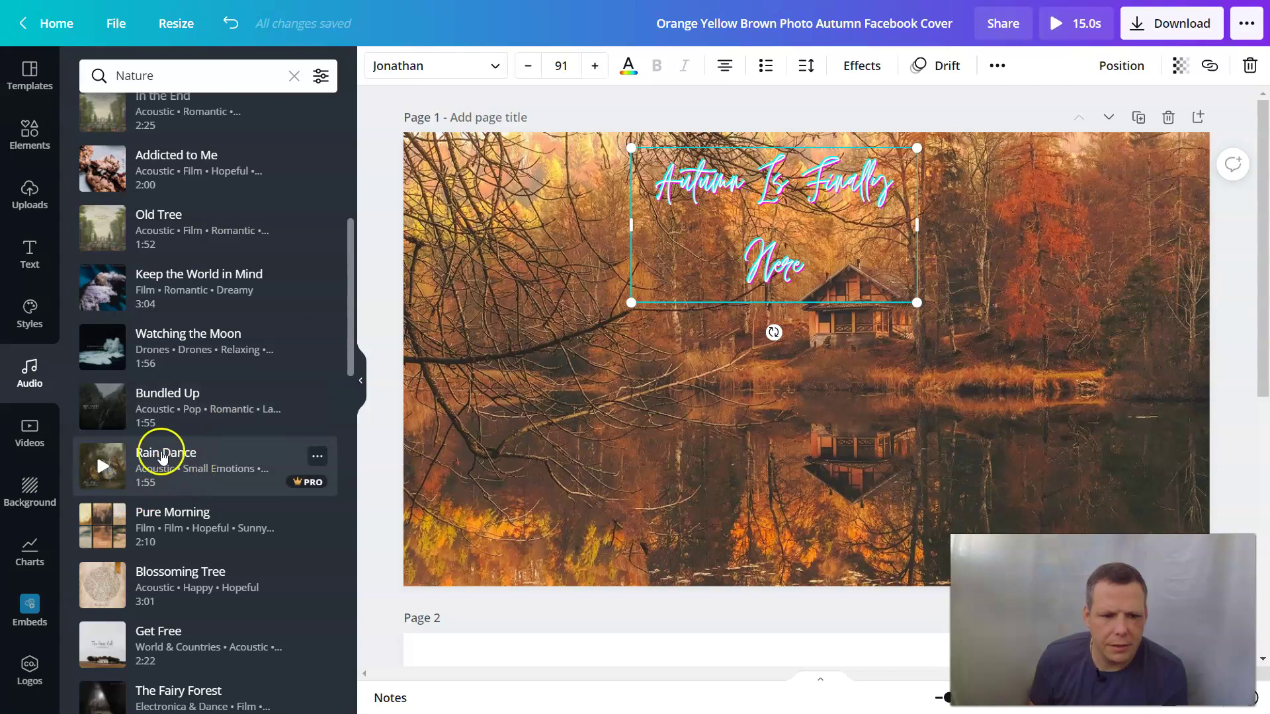
{"action": "left_click", "coordinate": [190, 463]}
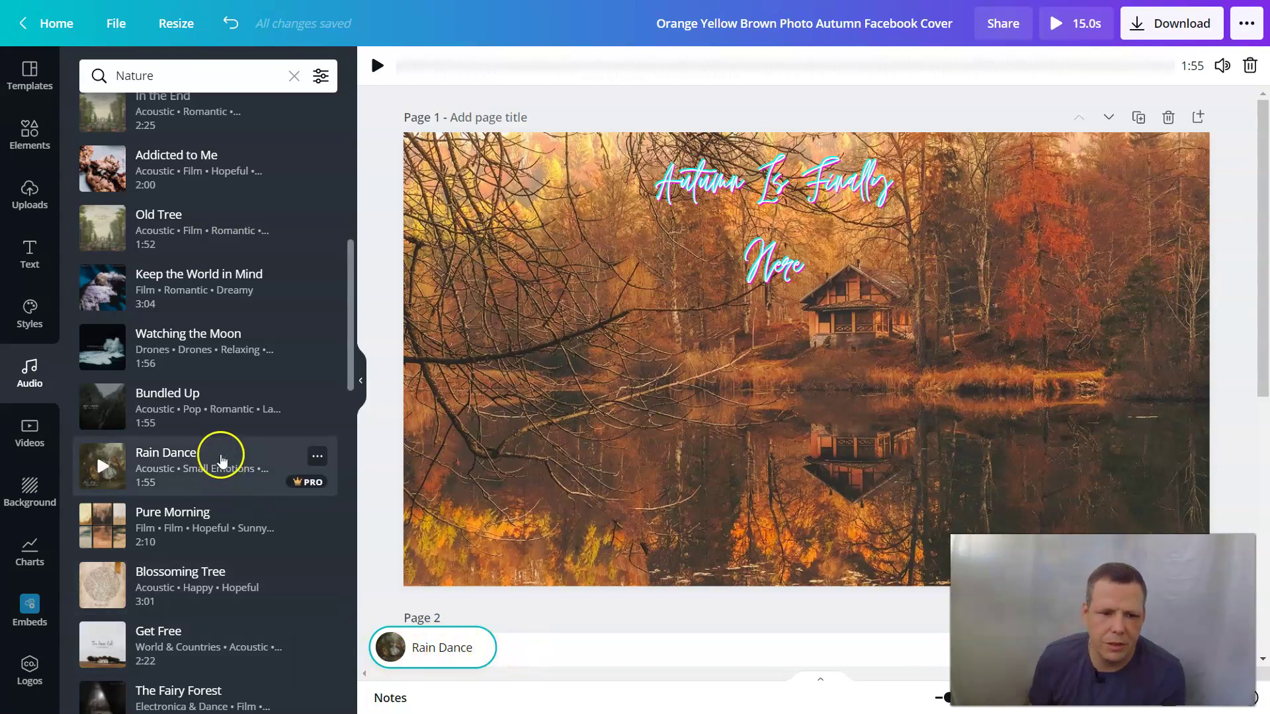
{"action": "left_click", "coordinate": [226, 421]}
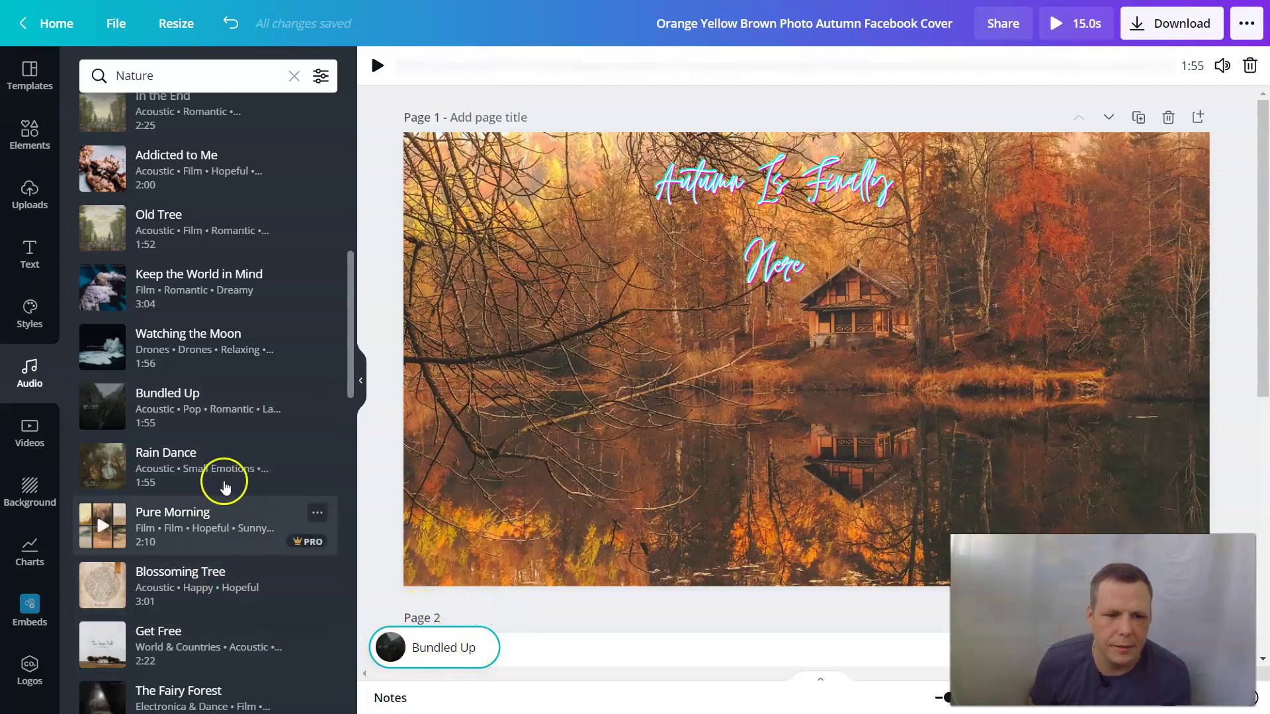
{"action": "left_click", "coordinate": [221, 476]}
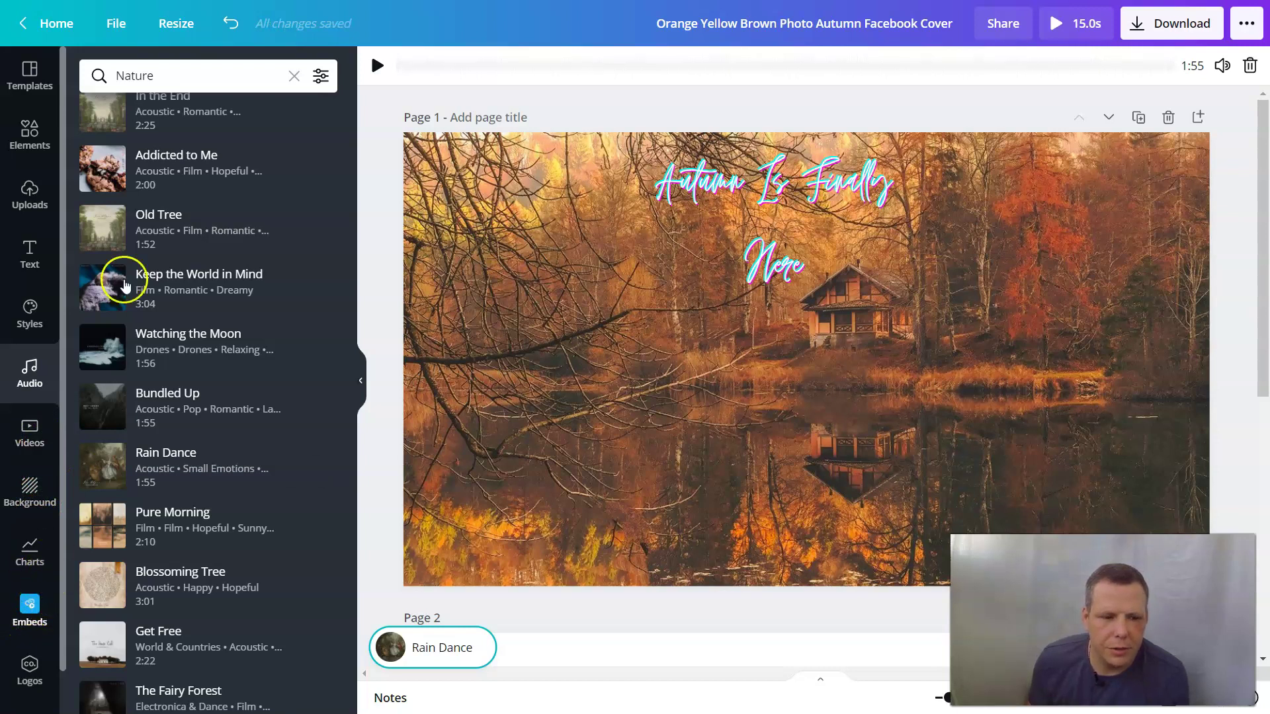
Step: Search the design elements for "fall"
{"action": "left_click", "coordinate": [34, 138]}
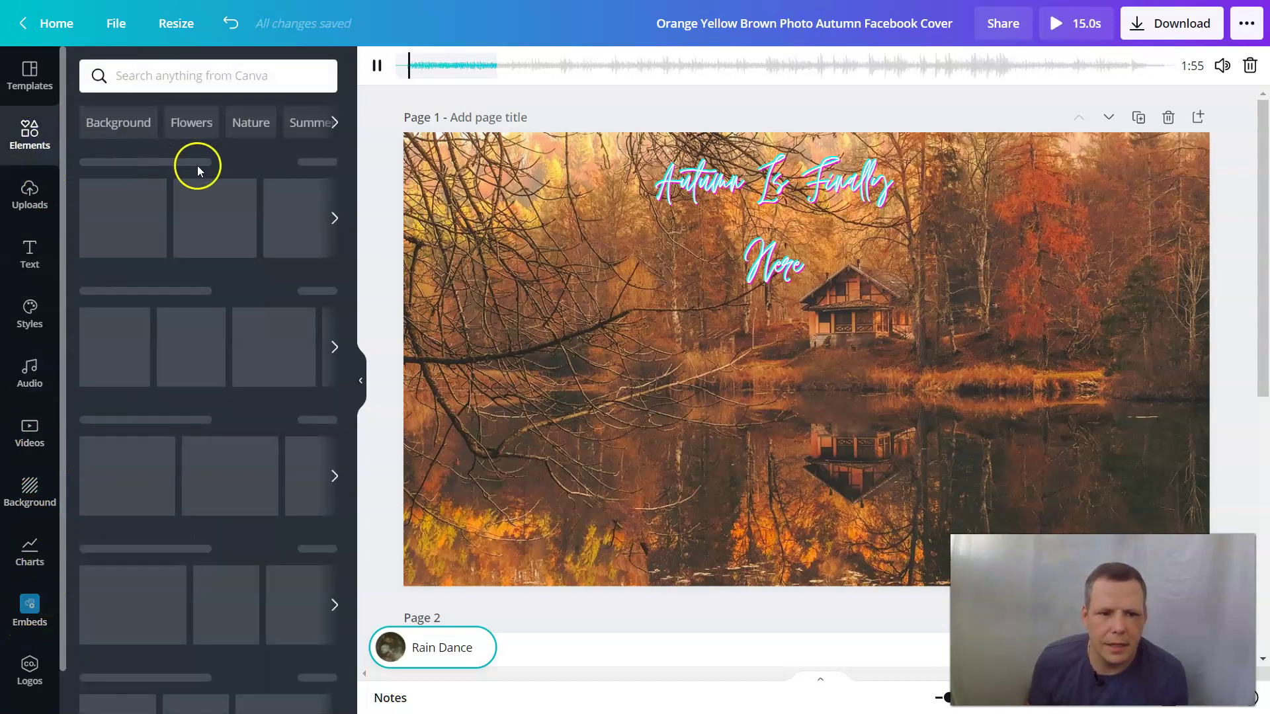
{"action": "left_click", "coordinate": [188, 77]}
{"action": "type", "text": "fa"}
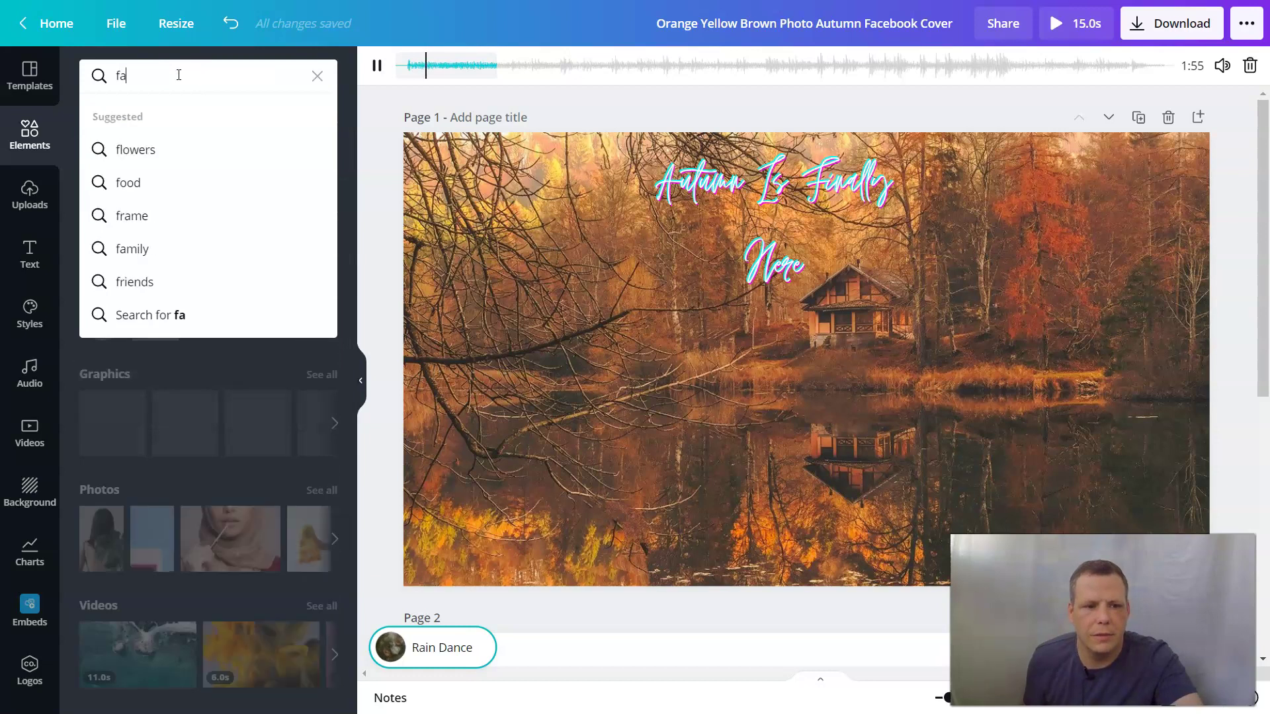
{"action": "left_click", "coordinate": [180, 84]}
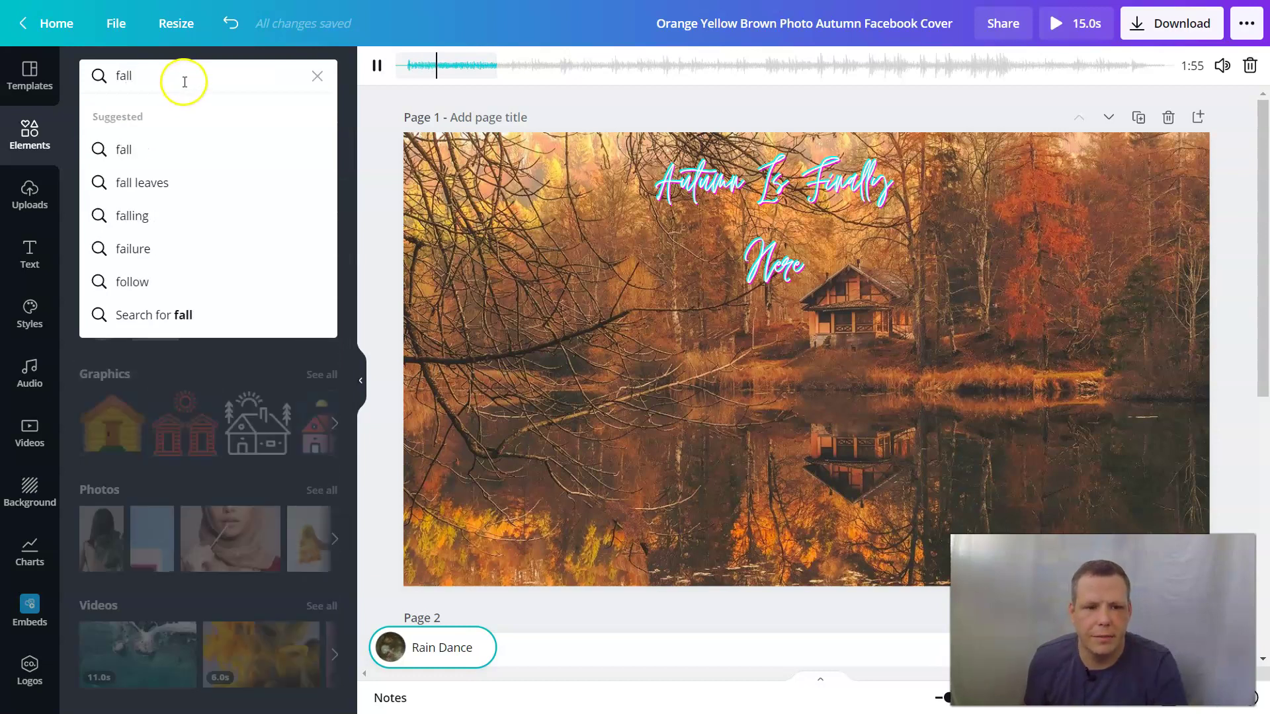
{"action": "type", "text": "ll"}
{"action": "key", "text": "Return"}
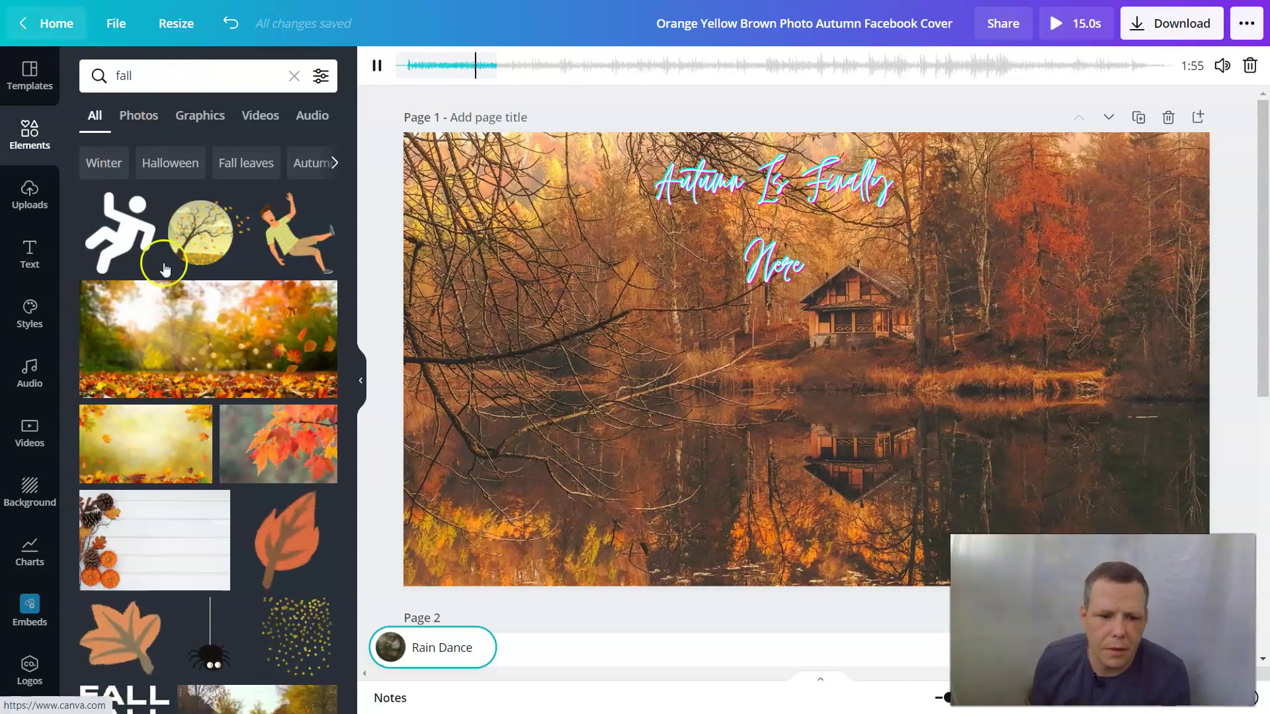
Step: Add the orange pumpkin graphic to the cover, shrink it and place it in the cover's lower-left corner
{"action": "scroll", "coordinate": [275, 539], "scroll_direction": "down", "scroll_amount": 3}
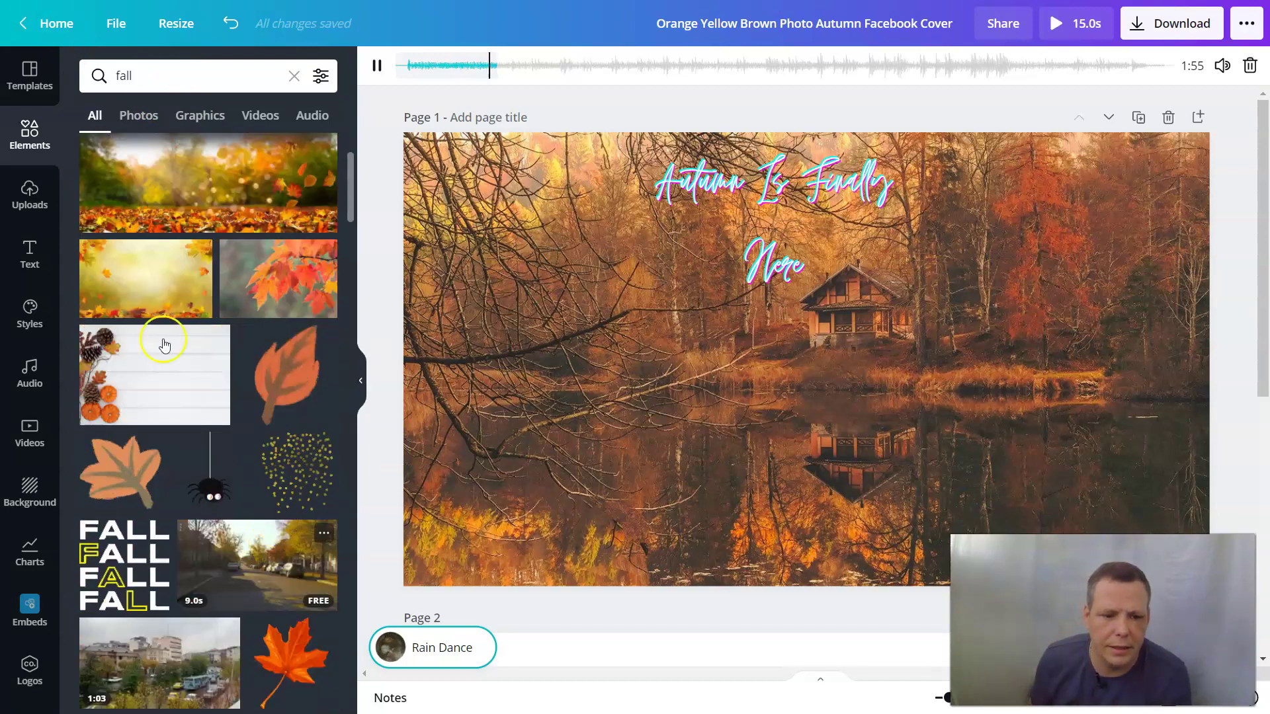
{"action": "scroll", "coordinate": [266, 440], "scroll_direction": "down", "scroll_amount": 3}
{"action": "scroll", "coordinate": [266, 440], "scroll_direction": "down", "scroll_amount": 3}
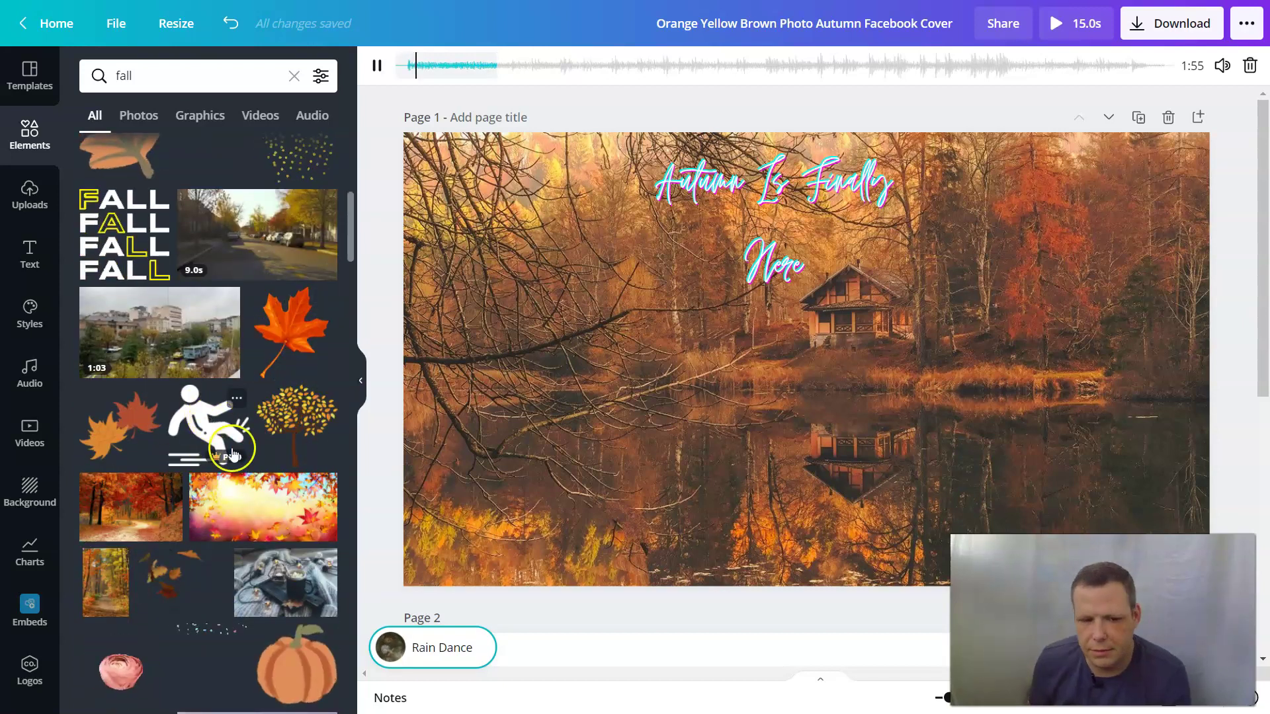
{"action": "scroll", "coordinate": [242, 450], "scroll_direction": "down", "scroll_amount": 2}
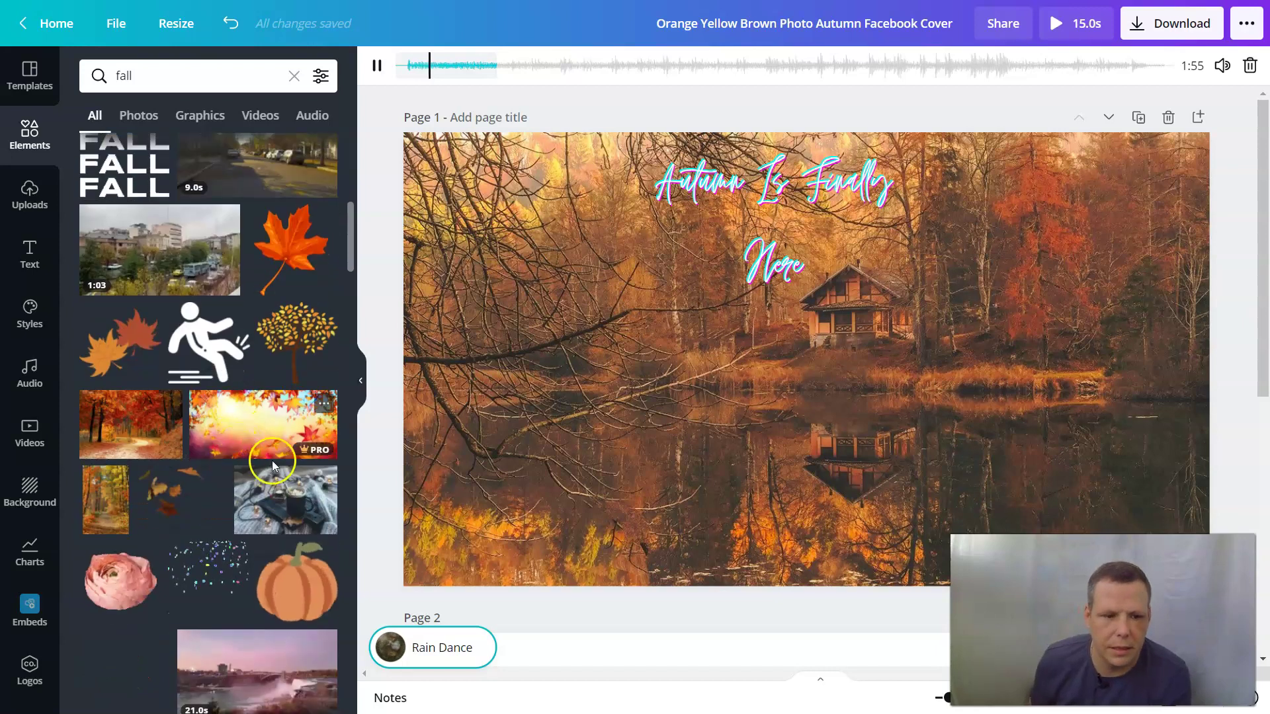
{"action": "scroll", "coordinate": [244, 410], "scroll_direction": "down", "scroll_amount": 3}
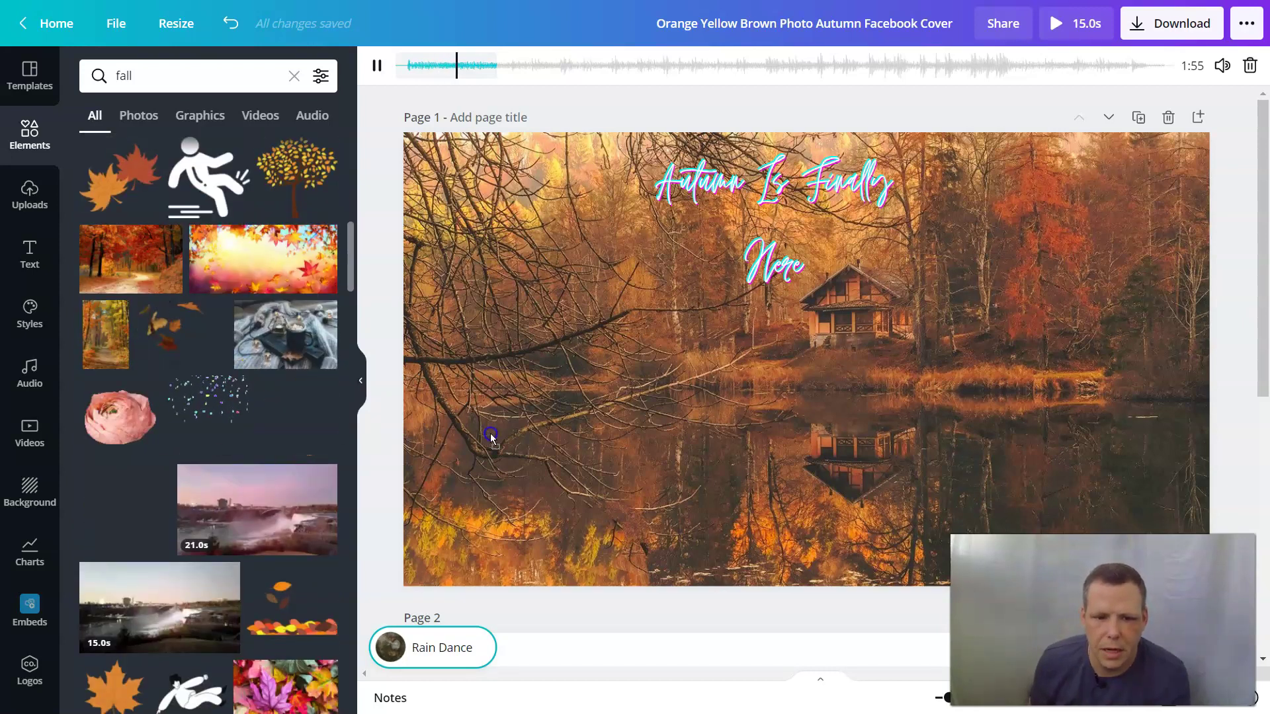
{"action": "left_click_drag", "start_coordinate": [501, 516], "coordinate": [688, 320]}
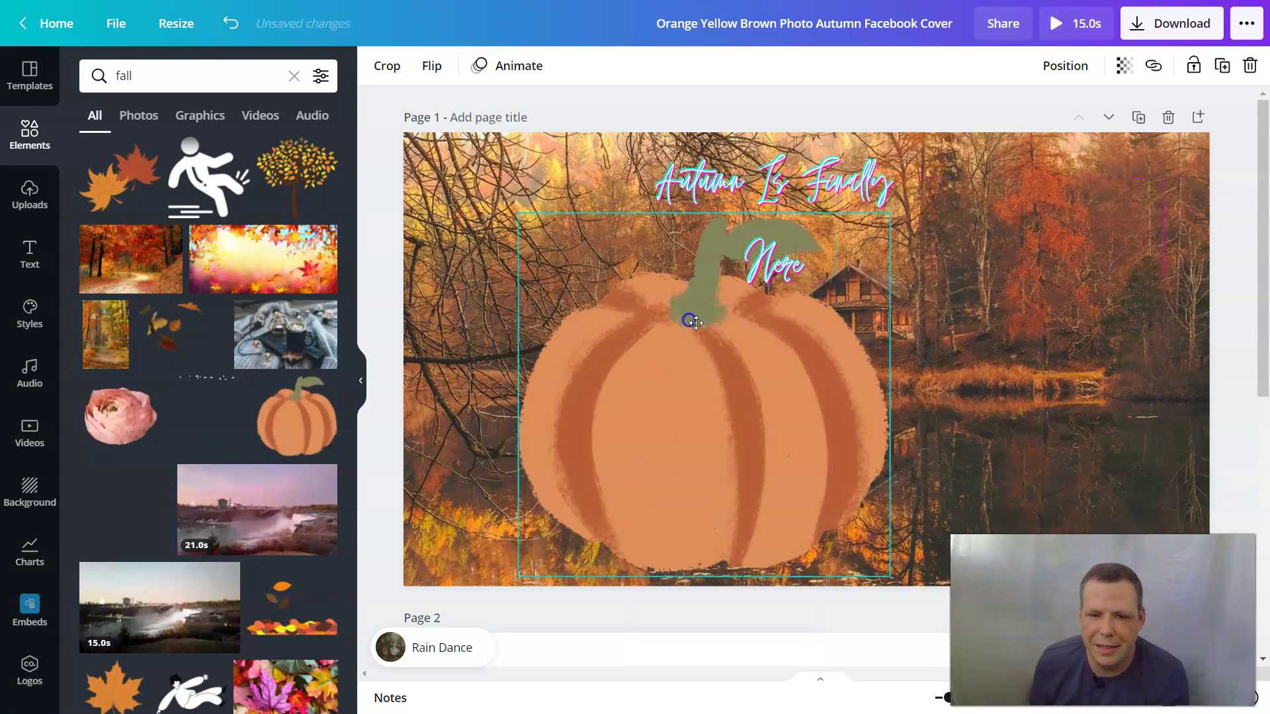
{"action": "left_click_drag", "start_coordinate": [884, 213], "coordinate": [659, 491]}
{"action": "left_click_drag", "start_coordinate": [598, 530], "coordinate": [503, 527]}
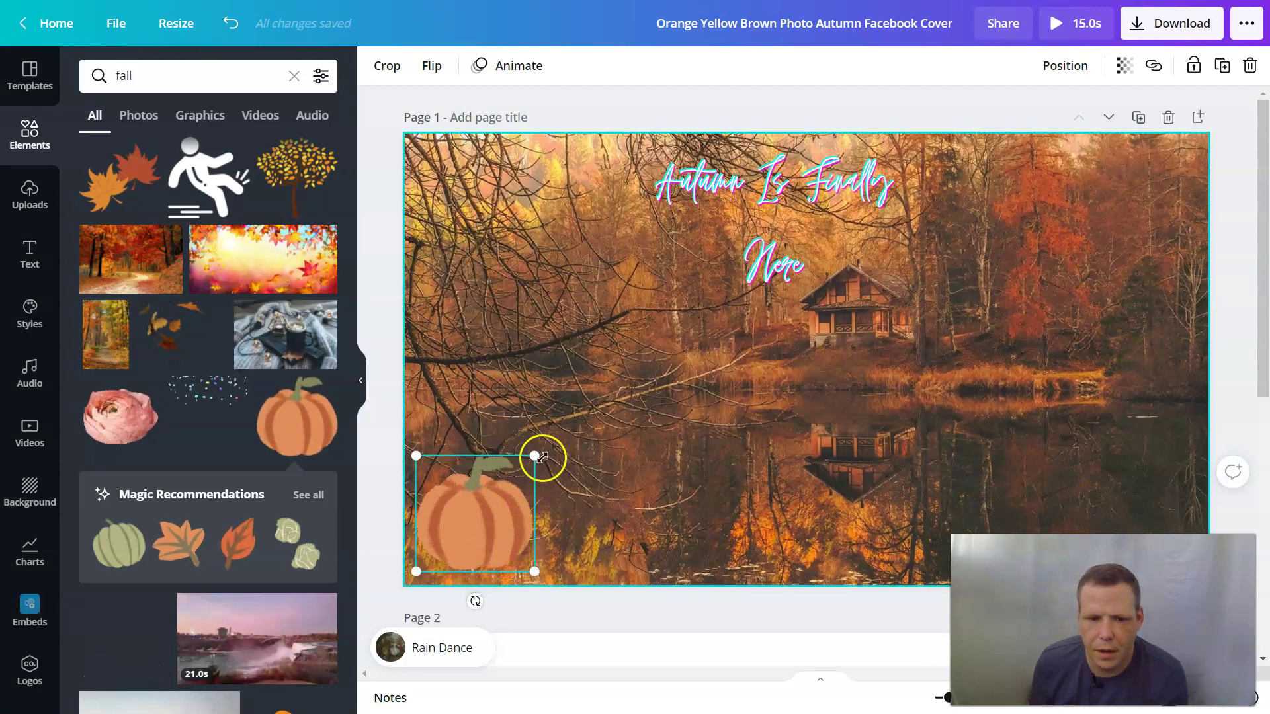
Step: Try to copy the pumpkin and paste a duplicate onto the middle of the cover
{"action": "right_click", "coordinate": [480, 530]}
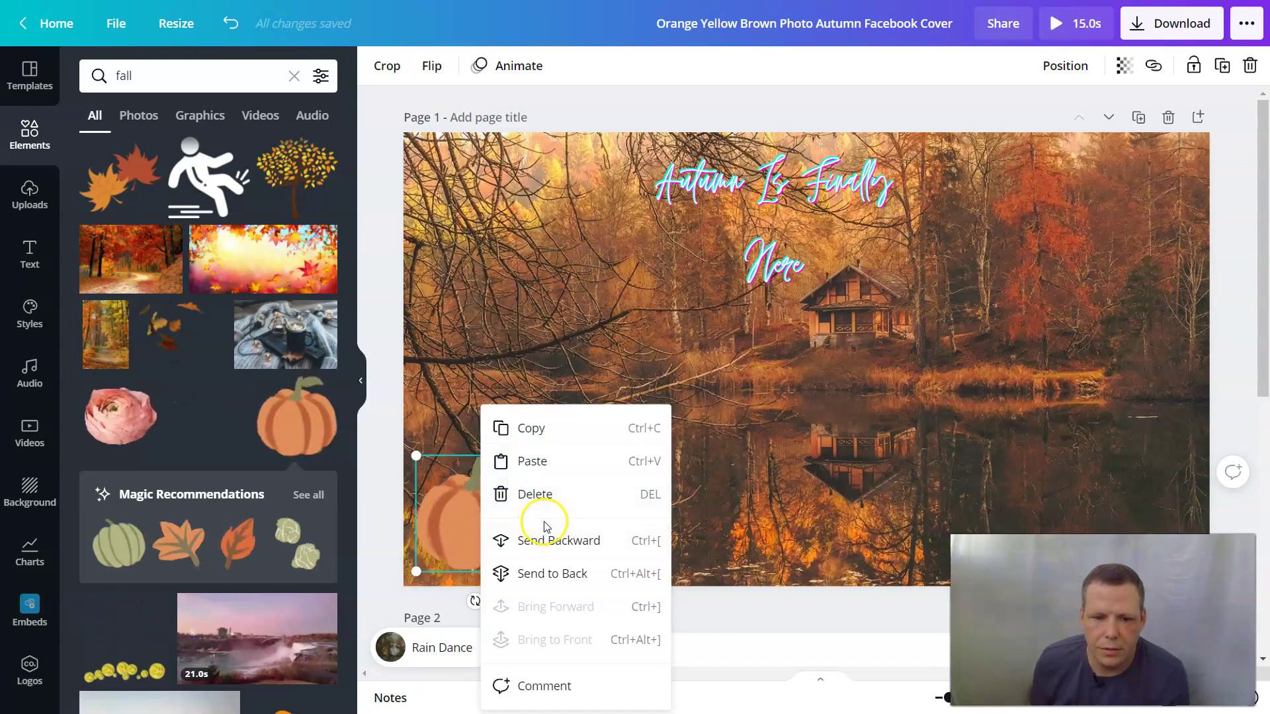
{"action": "left_click", "coordinate": [554, 428]}
{"action": "left_click", "coordinate": [617, 489]}
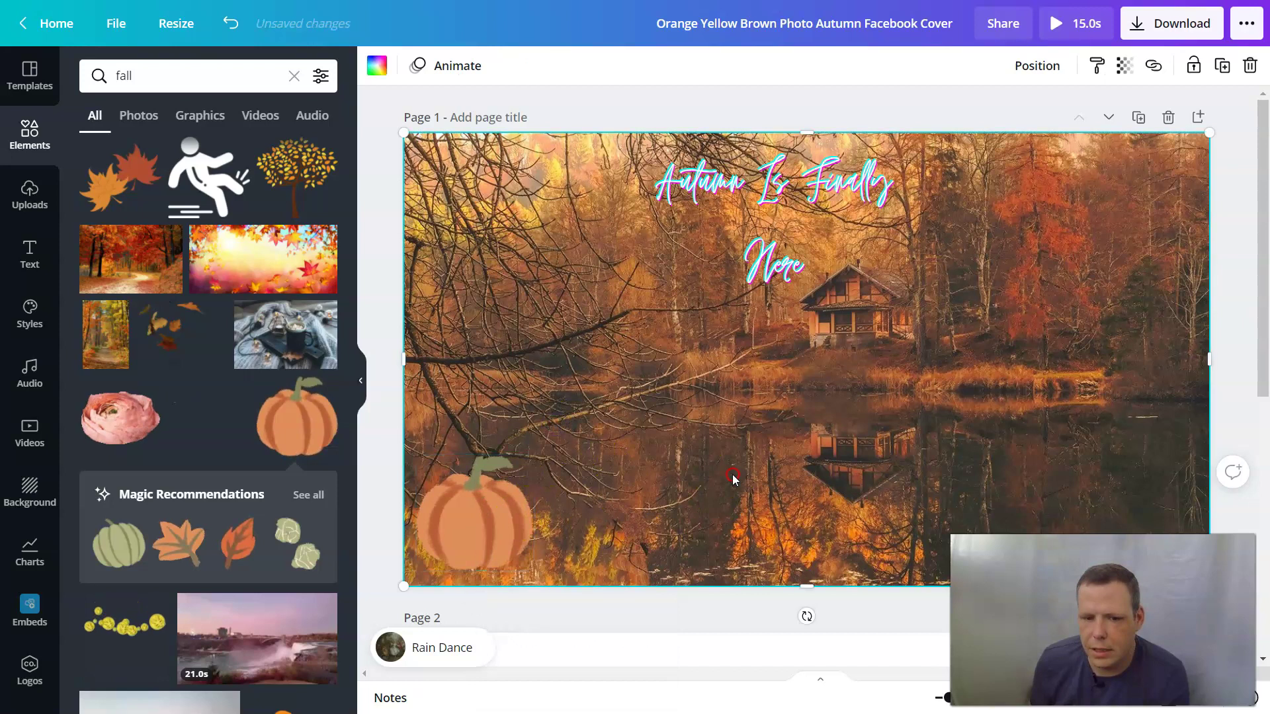
{"action": "right_click", "coordinate": [729, 358]}
{"action": "left_click", "coordinate": [787, 421]}
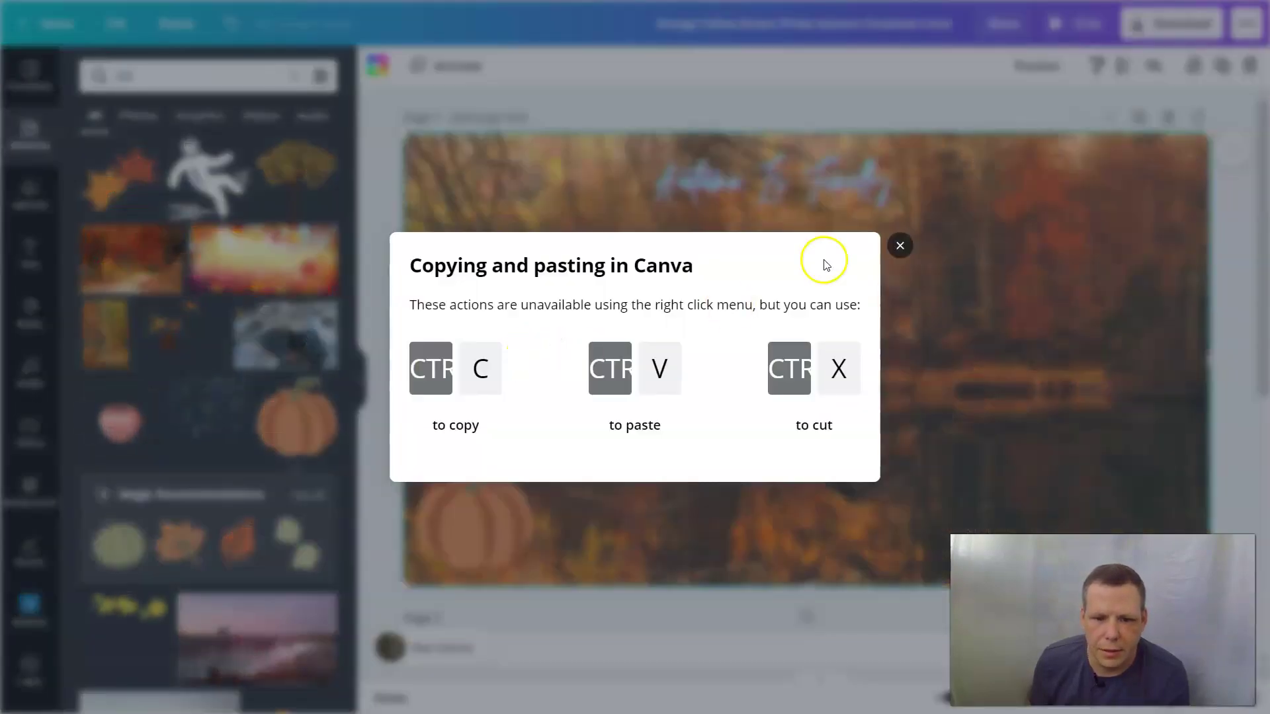
{"action": "left_click", "coordinate": [899, 245]}
Step: Add a second orange pumpkin, shrink it to about the first one's size and place it in the cover's lower-right corner
{"action": "left_click", "coordinate": [458, 521]}
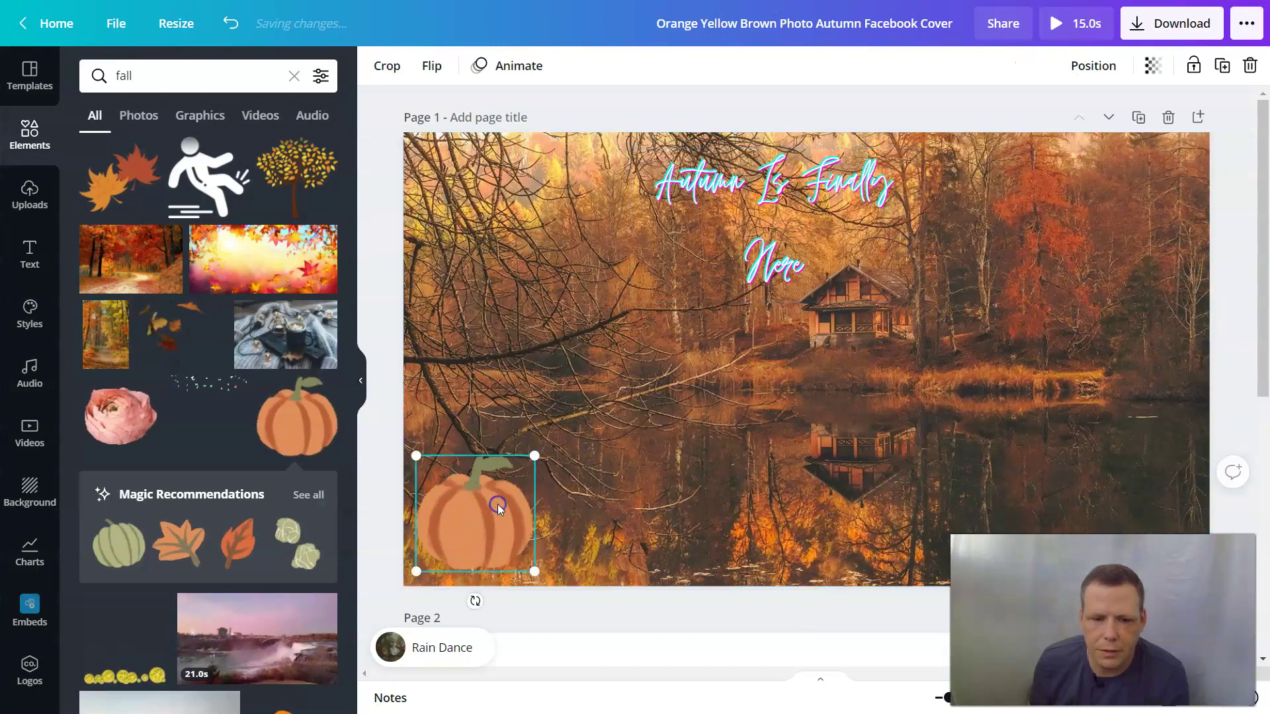
{"action": "mouse_move", "coordinate": [476, 517]}
{"action": "left_mouse_down"}
{"action": "mouse_move", "coordinate": [506, 426]}
{"action": "mouse_move", "coordinate": [501, 487]}
{"action": "mouse_move", "coordinate": [474, 518]}
{"action": "left_mouse_up"}
{"action": "left_click_drag", "start_coordinate": [406, 428], "coordinate": [592, 397]}
{"action": "left_click_drag", "start_coordinate": [939, 335], "coordinate": [713, 441]}
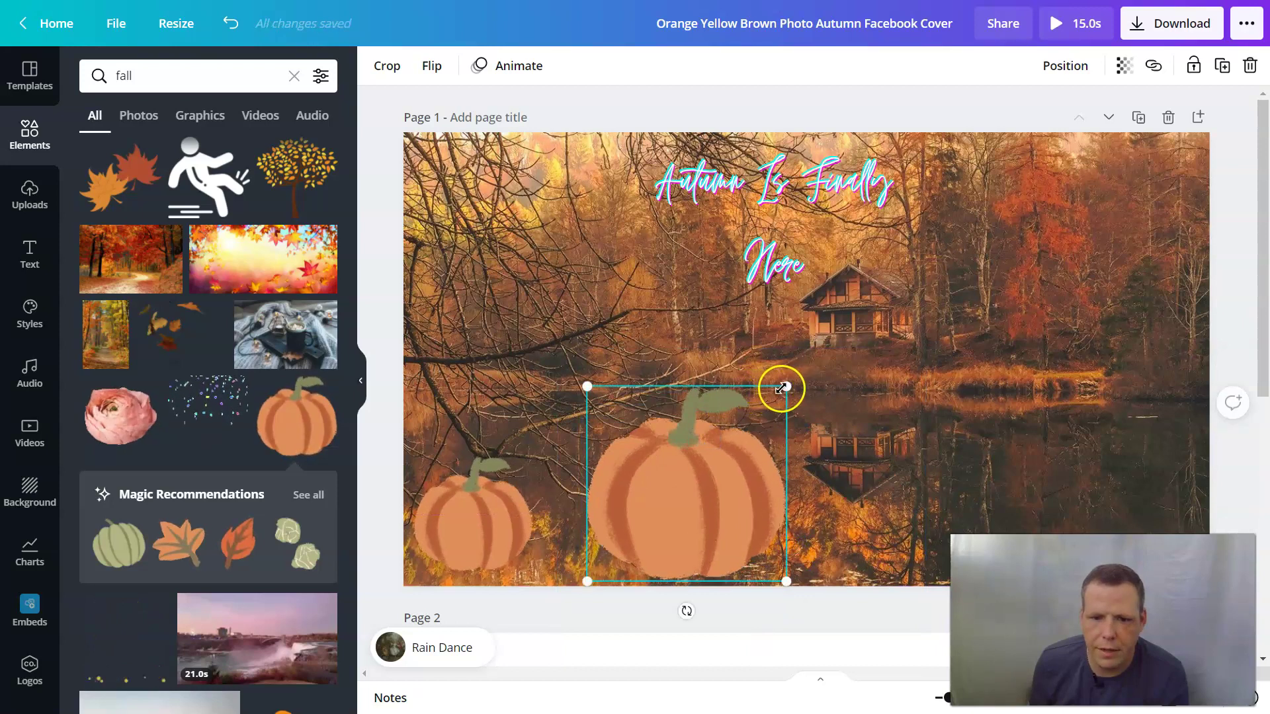
{"action": "left_click_drag", "start_coordinate": [786, 387], "coordinate": [717, 474]}
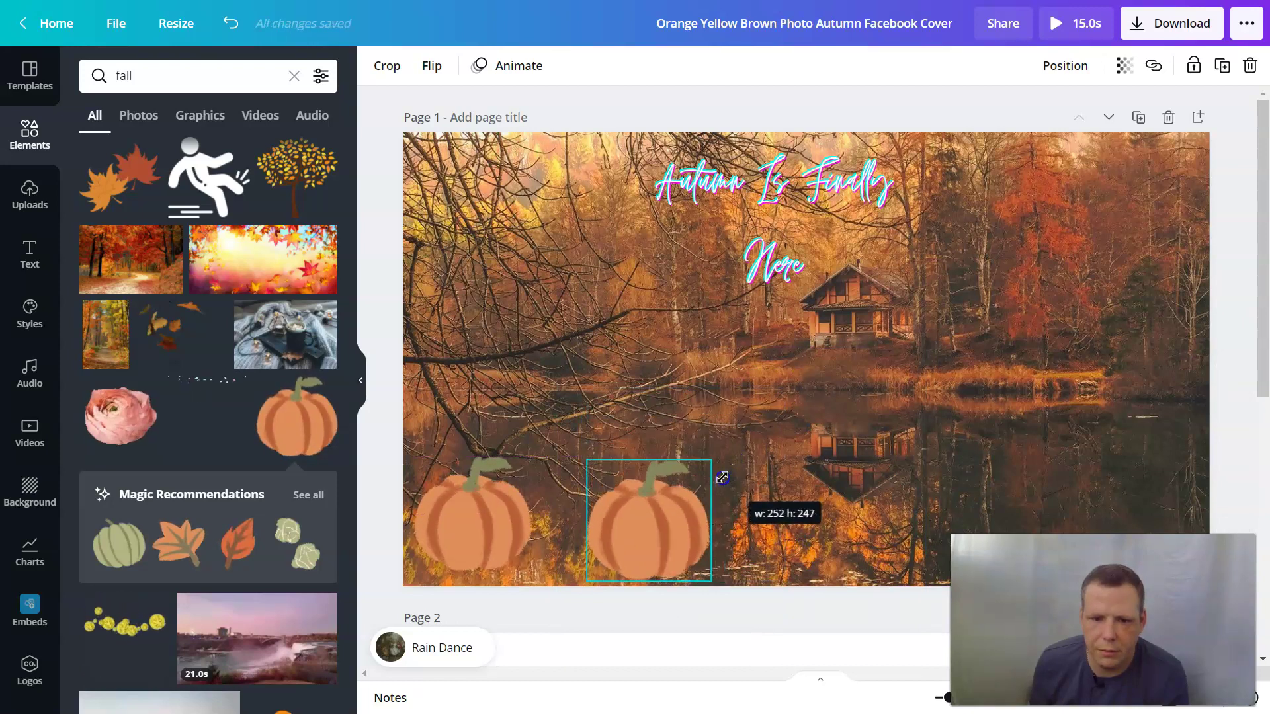
{"action": "left_click_drag", "start_coordinate": [663, 510], "coordinate": [1151, 507]}
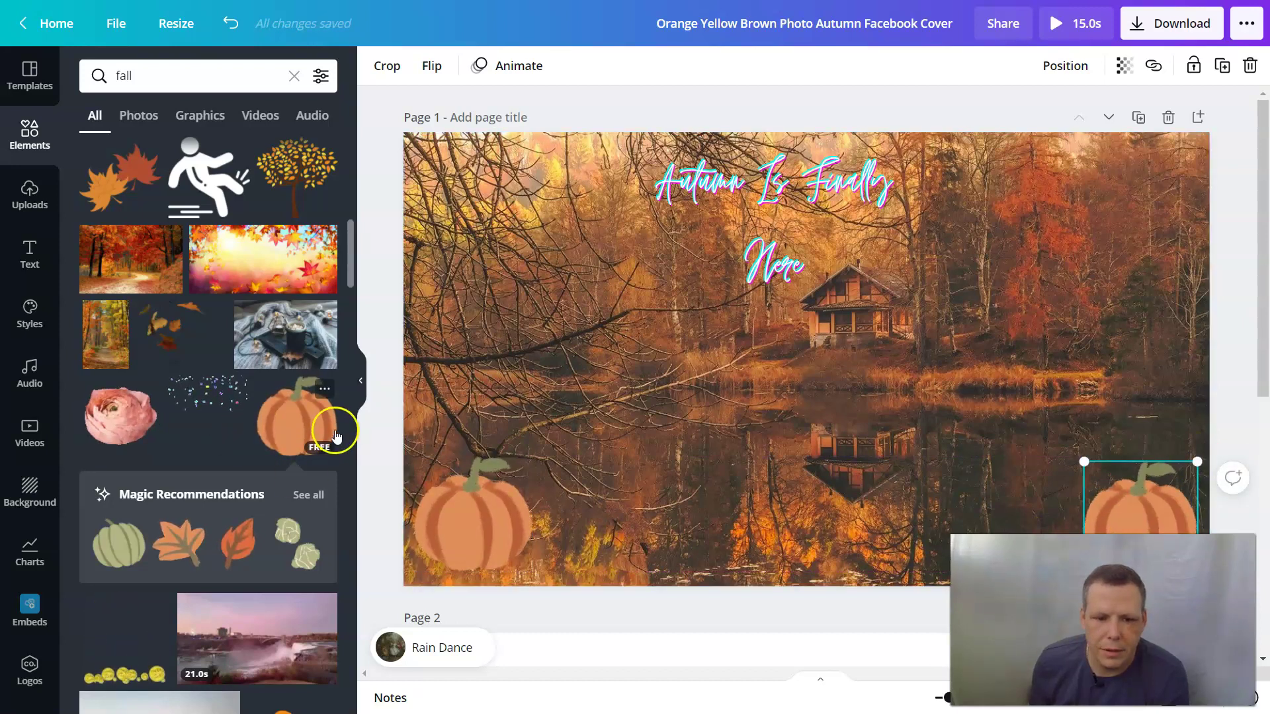
Step: Add a third orange pumpkin, shrink it to about half size and place it overlapping the small pumpkin in the cover's lower-left corner
{"action": "left_click", "coordinate": [490, 502]}
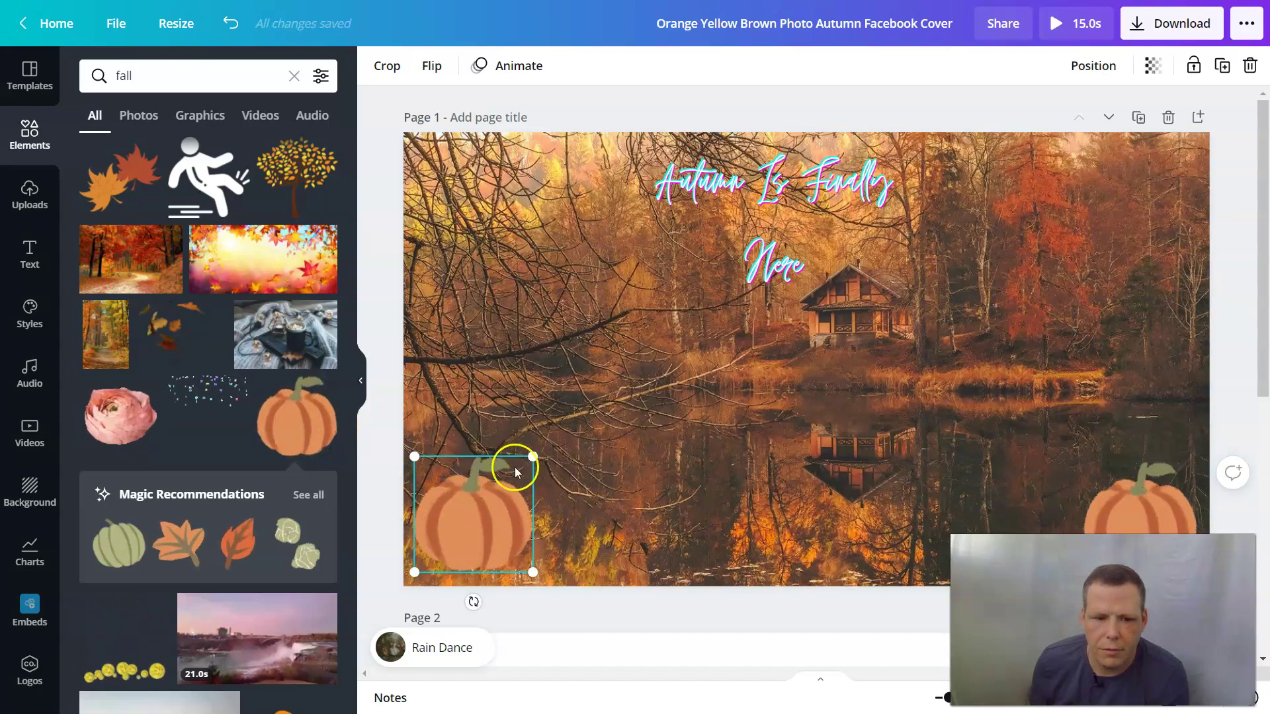
{"action": "left_click", "coordinate": [331, 433]}
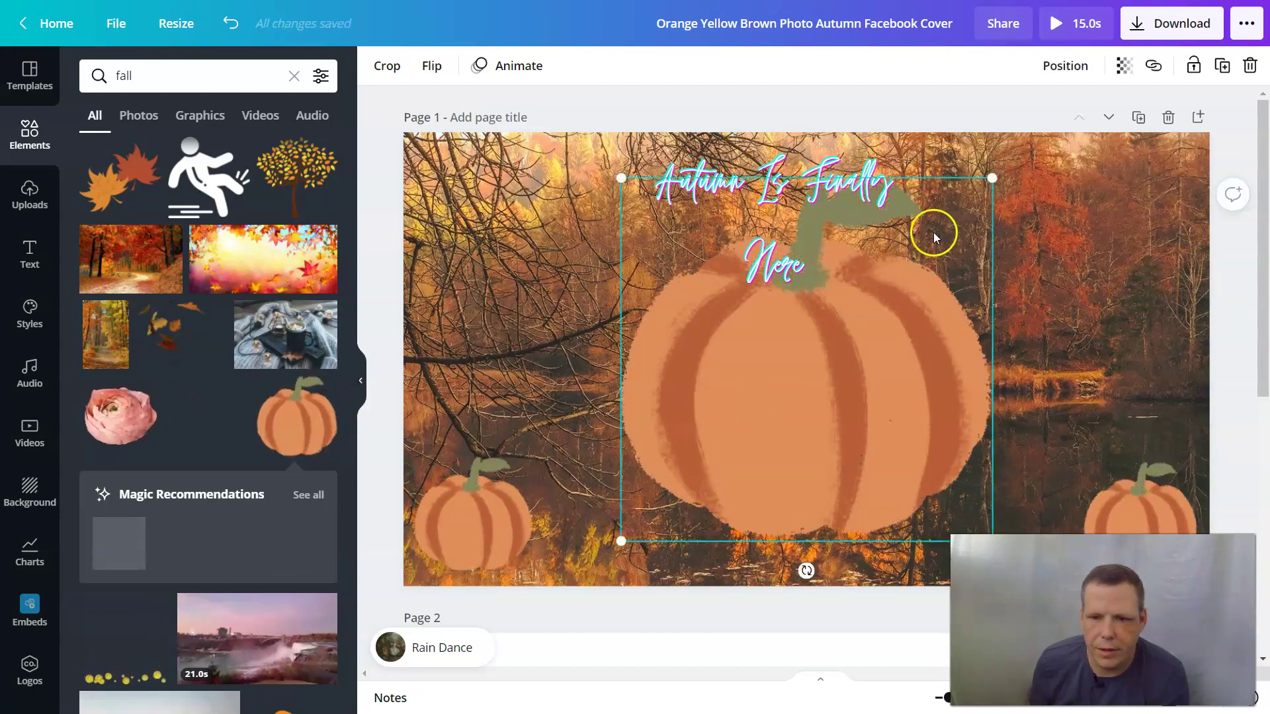
{"action": "left_click_drag", "start_coordinate": [985, 179], "coordinate": [567, 486]}
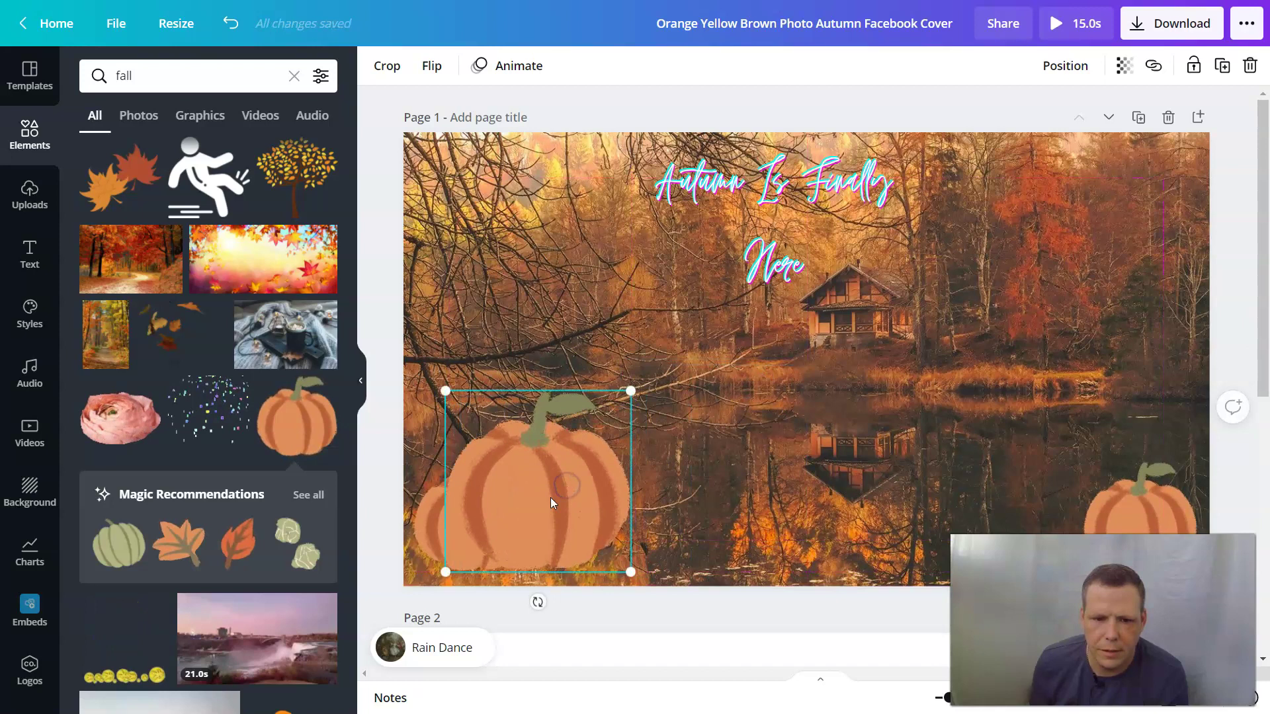
Step: Bring the small lower-left pumpkin forward over the larger one and enlarge it slightly to about 260 by 254
{"action": "left_click", "coordinate": [421, 526]}
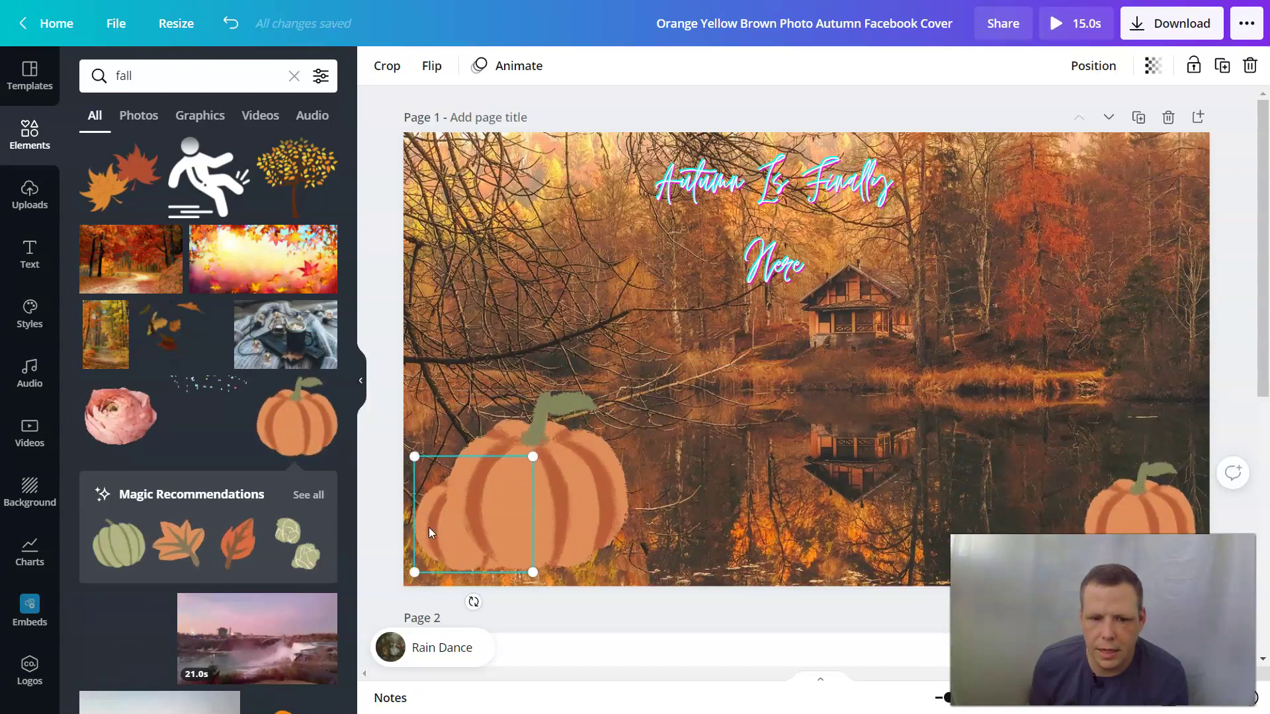
{"action": "right_click", "coordinate": [429, 527]}
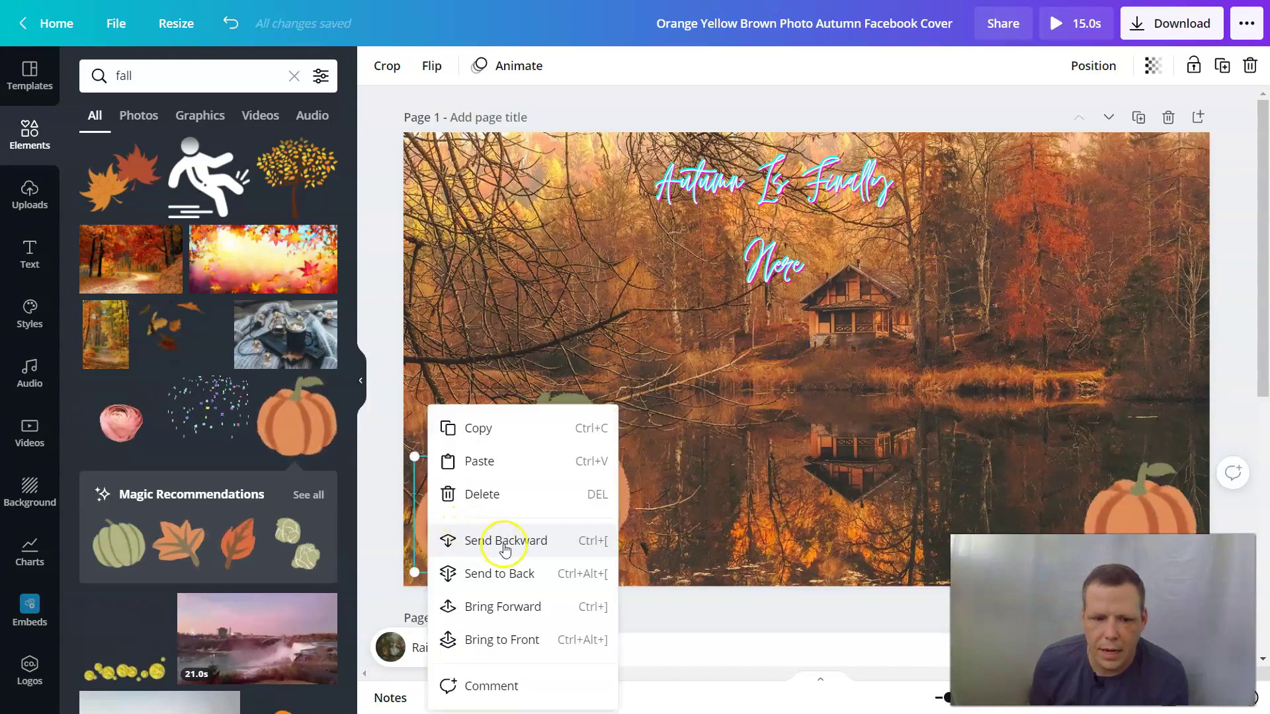
{"action": "left_click", "coordinate": [506, 607]}
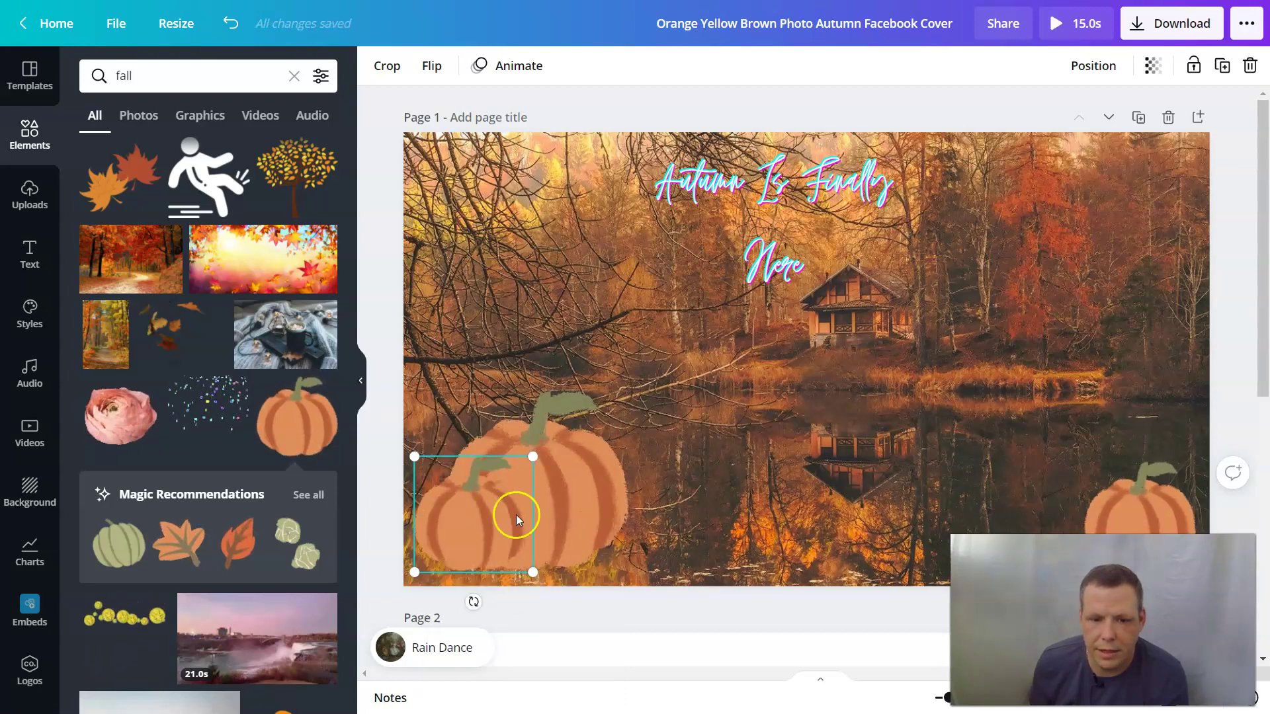
{"action": "left_click_drag", "start_coordinate": [539, 457], "coordinate": [560, 448]}
{"action": "left_click_drag", "start_coordinate": [555, 455], "coordinate": [618, 397]}
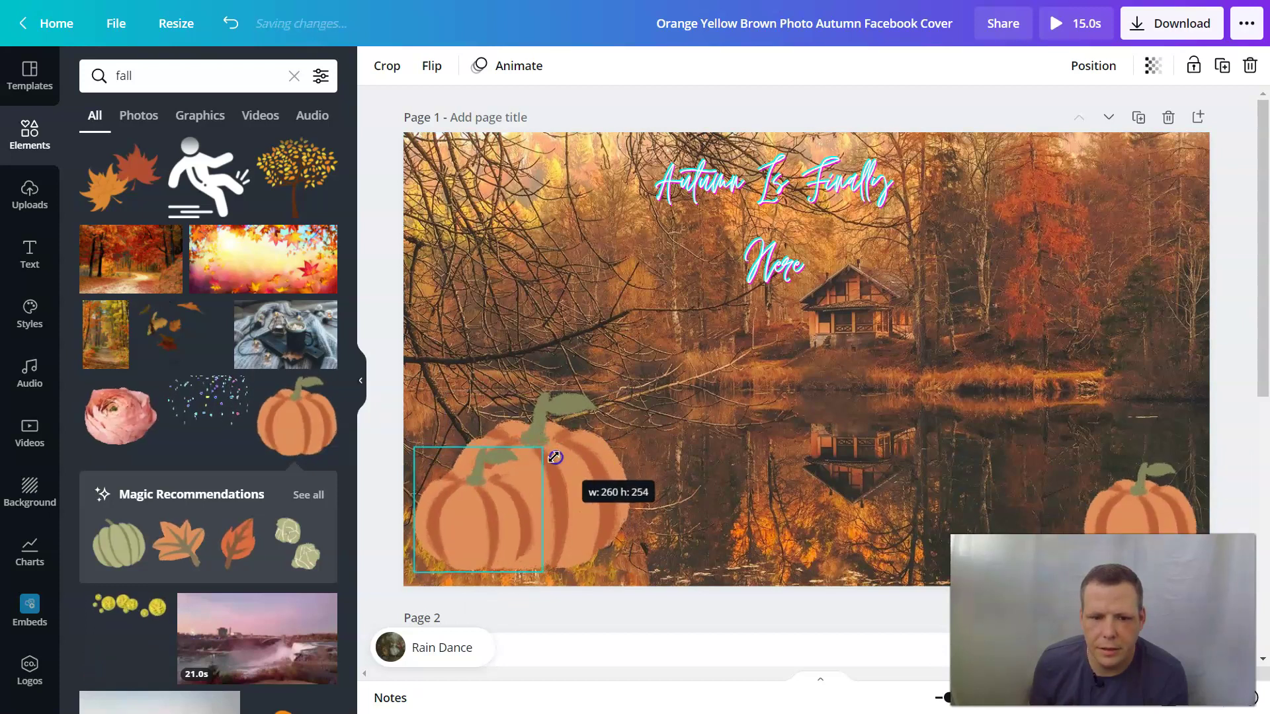
Step: Add another small orange pumpkin in front of the large one and move the neighbouring front pumpkin slightly closer to it
{"action": "left_click", "coordinate": [311, 429]}
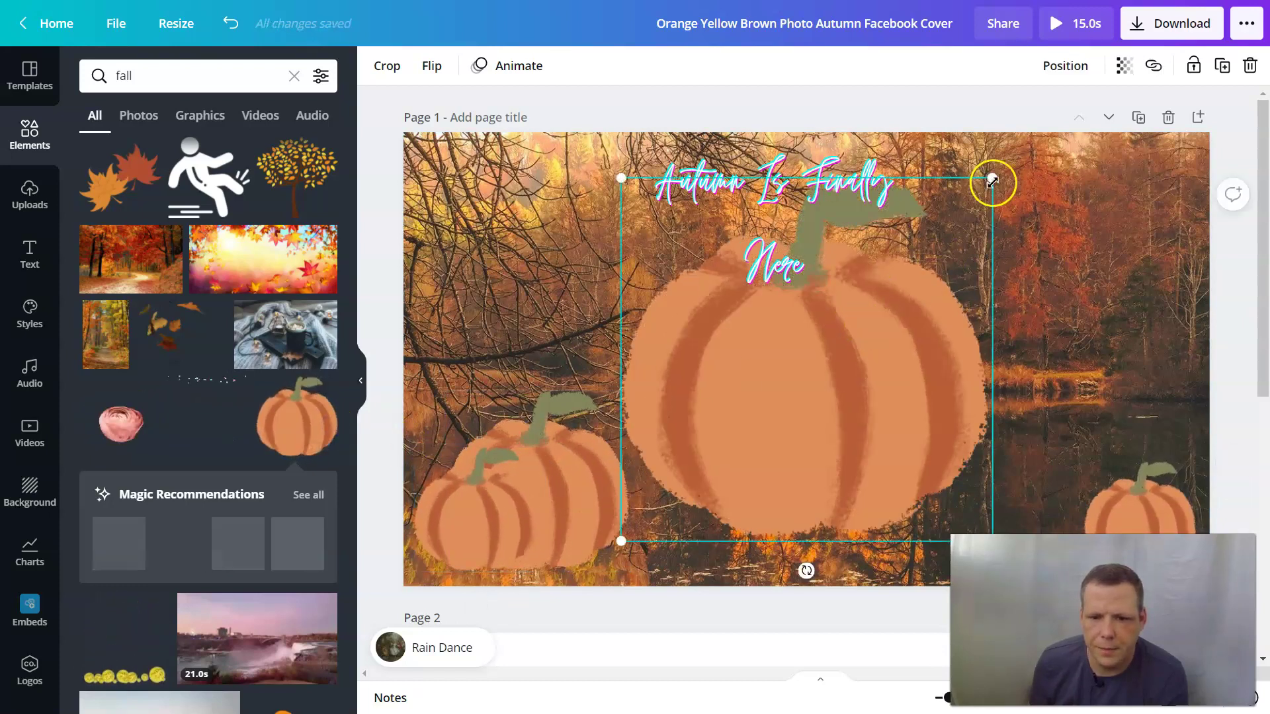
{"action": "left_click_drag", "start_coordinate": [991, 178], "coordinate": [736, 449]}
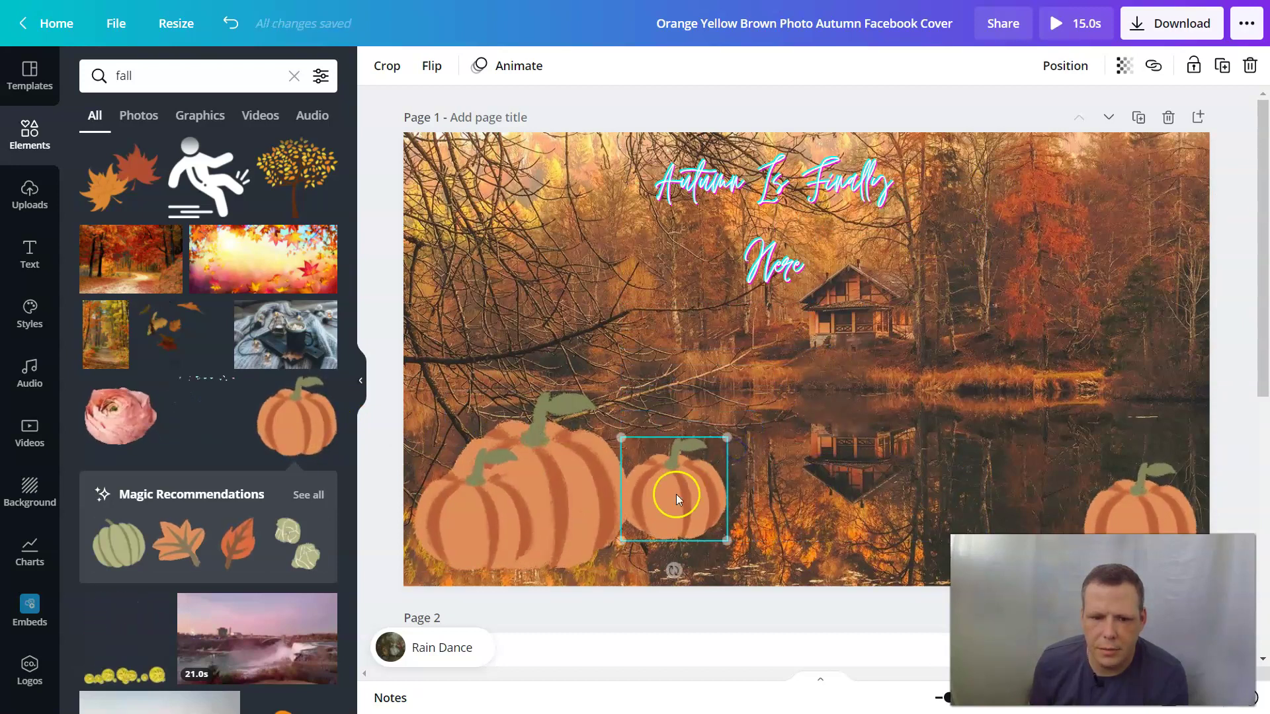
{"action": "left_click_drag", "start_coordinate": [675, 495], "coordinate": [583, 514]}
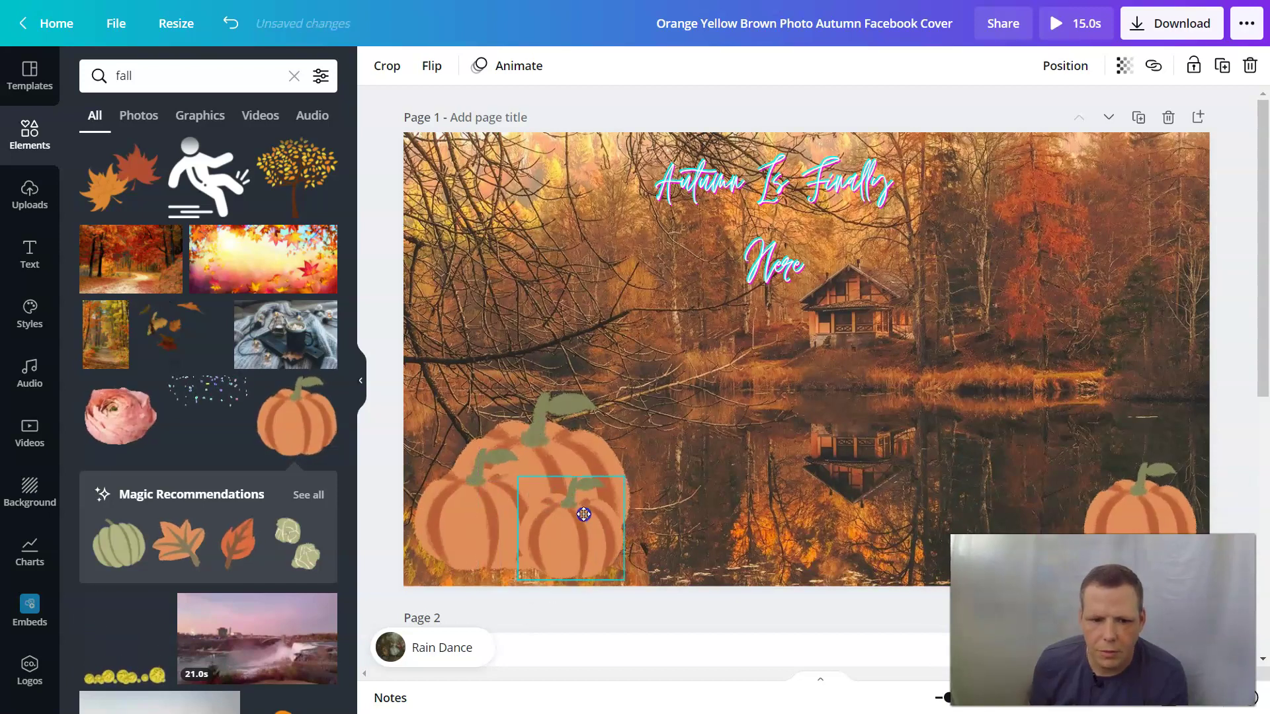
{"action": "left_click_drag", "start_coordinate": [487, 519], "coordinate": [464, 515]}
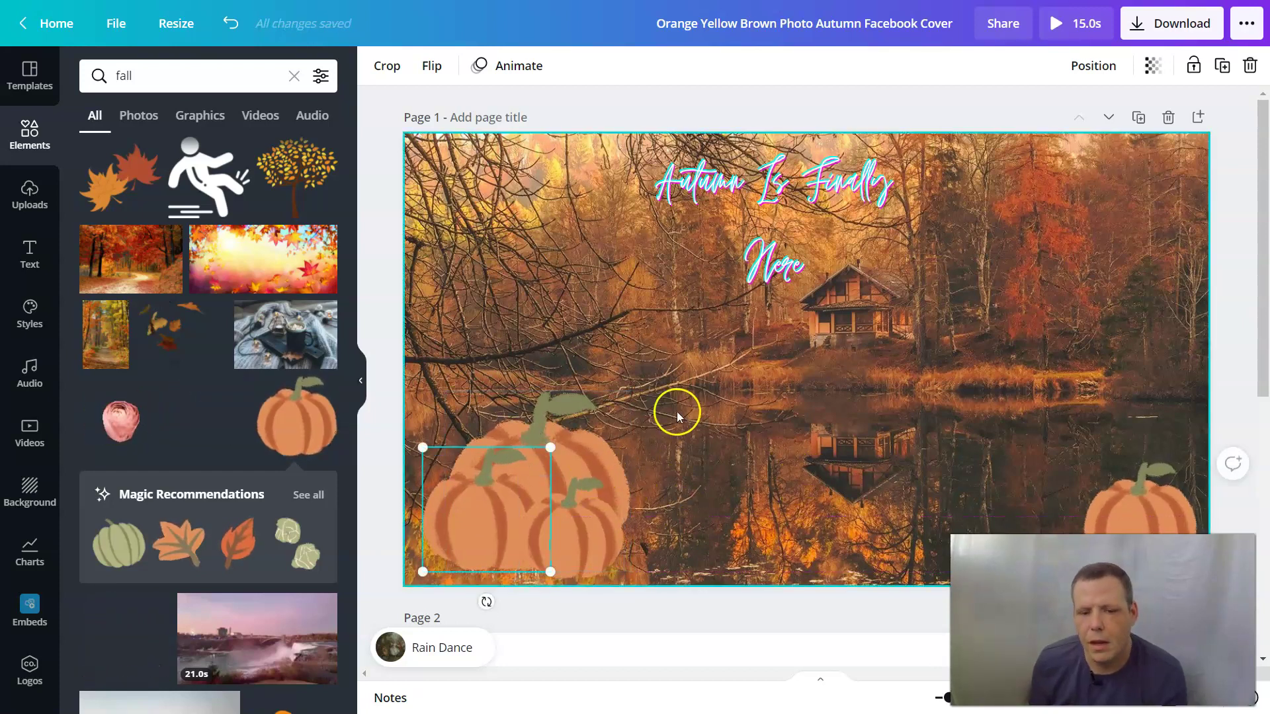
{"action": "left_click_drag", "start_coordinate": [706, 515], "coordinate": [681, 344]}
{"action": "left_click", "coordinate": [621, 397]}
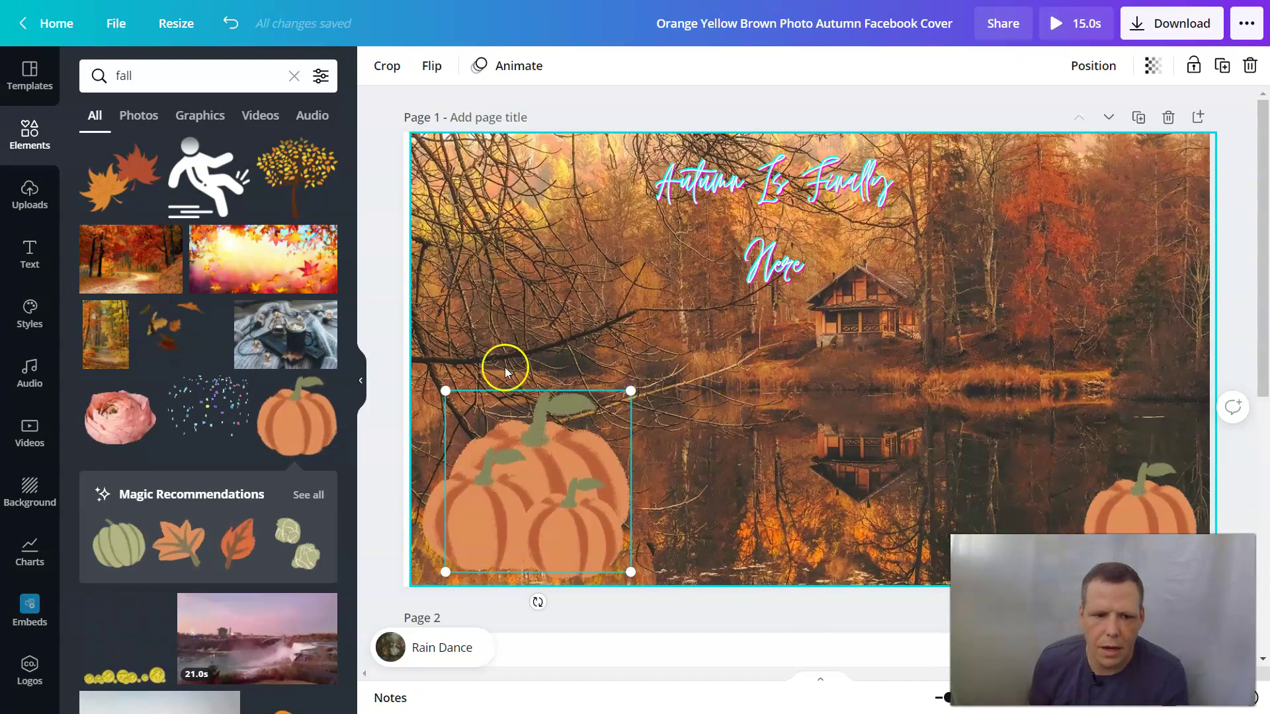
Step: Add the reddish-orange leaf graphic, shrink it to about 231 by 359 and place it over the left side of the pumpkin group
{"action": "left_click", "coordinate": [238, 550]}
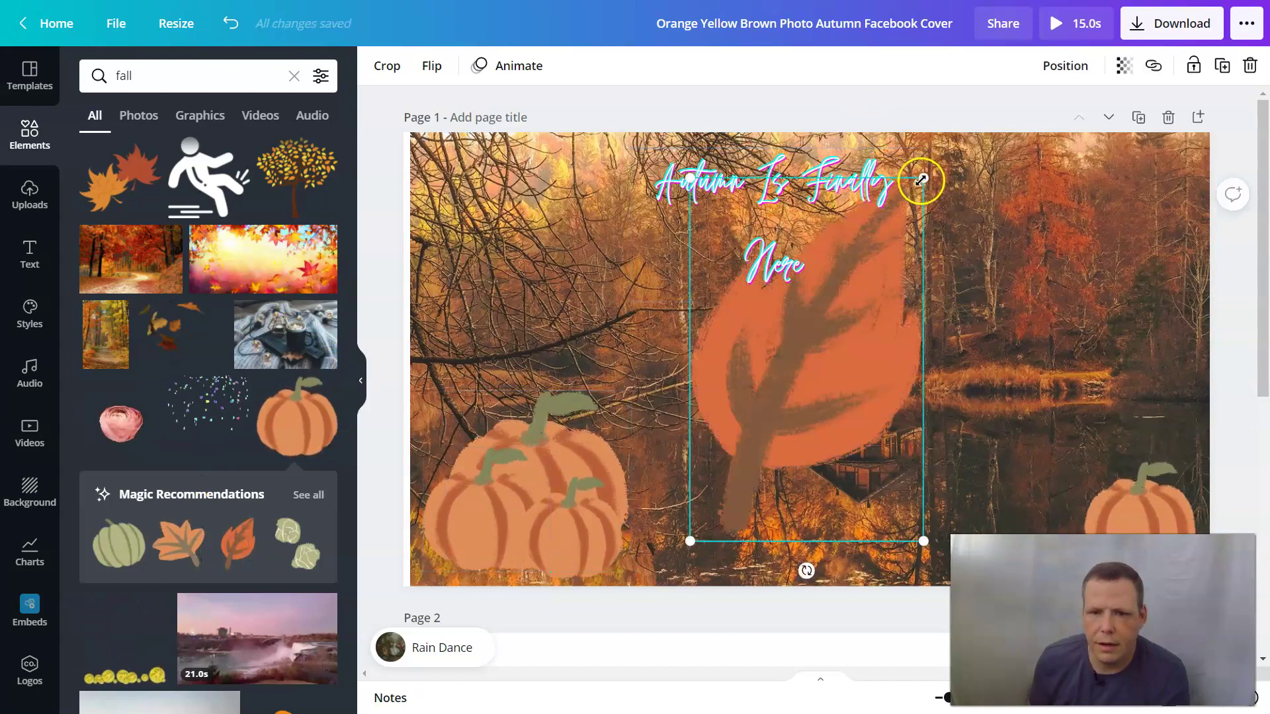
{"action": "left_click_drag", "start_coordinate": [890, 249], "coordinate": [811, 375]}
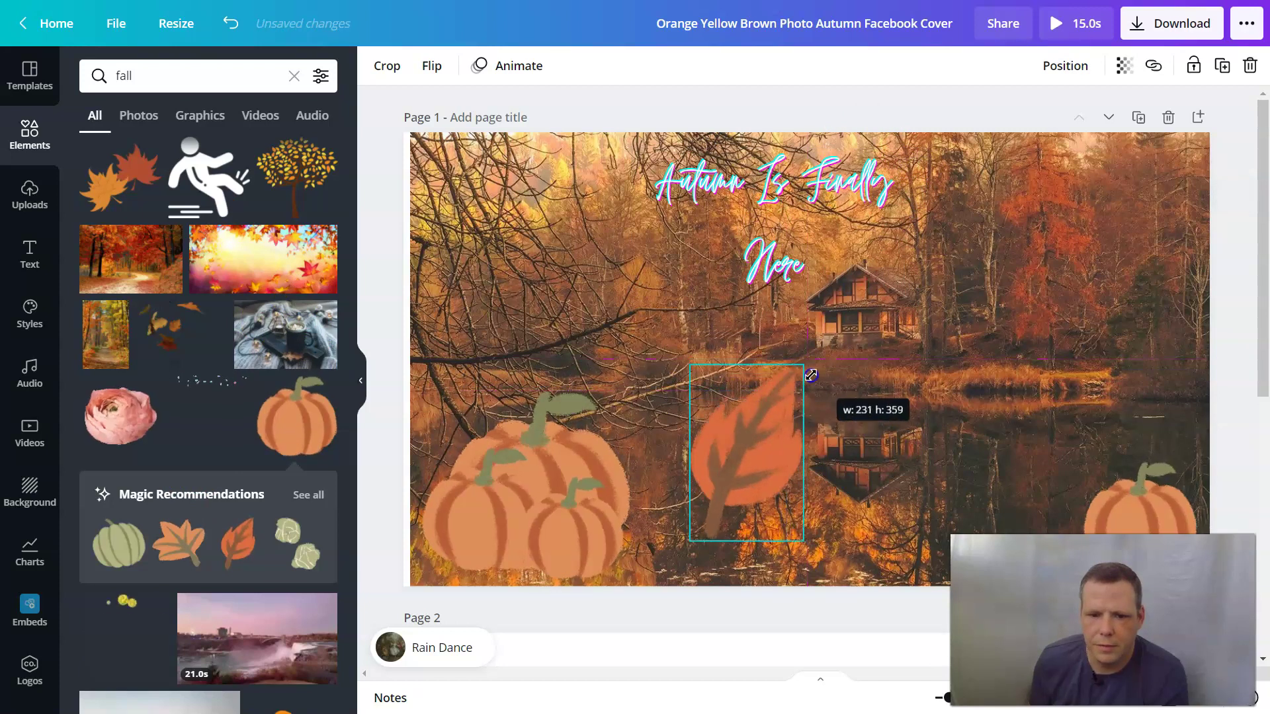
{"action": "left_click_drag", "start_coordinate": [725, 460], "coordinate": [434, 469]}
Step: Send the leaf backward one layer and all the way to the back of the cover
{"action": "right_click", "coordinate": [450, 406]}
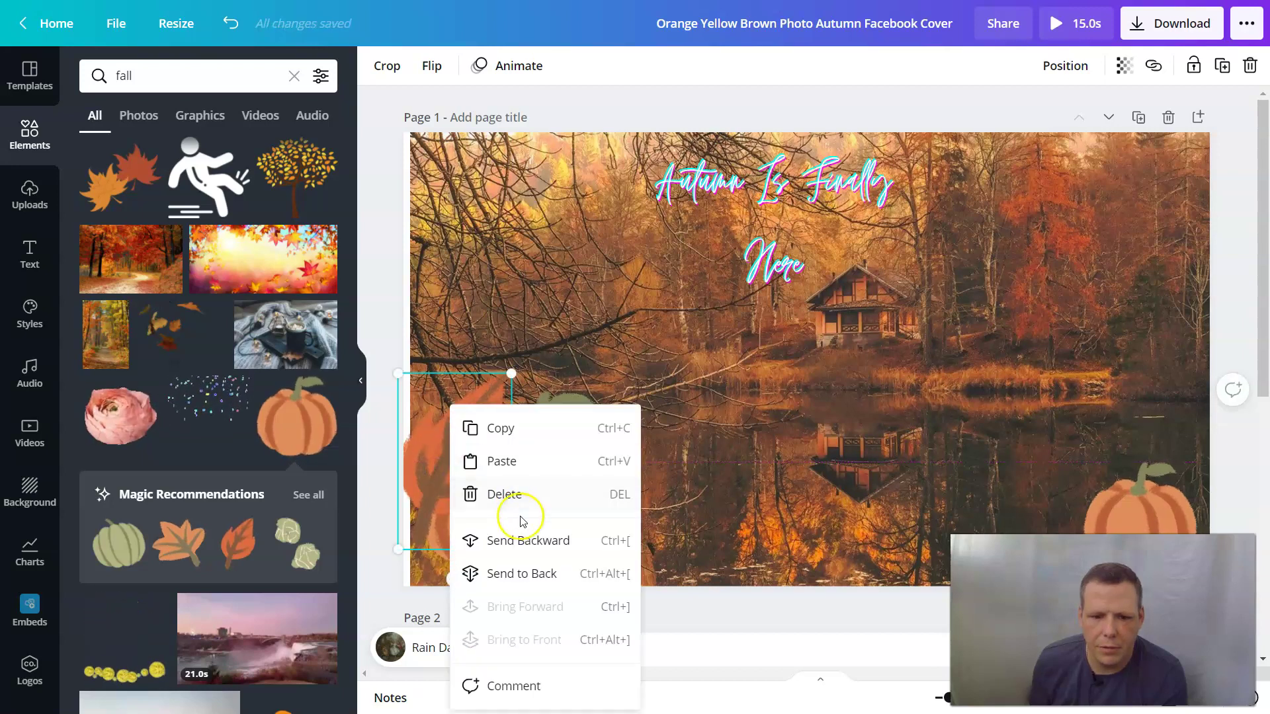
{"action": "left_click", "coordinate": [526, 540]}
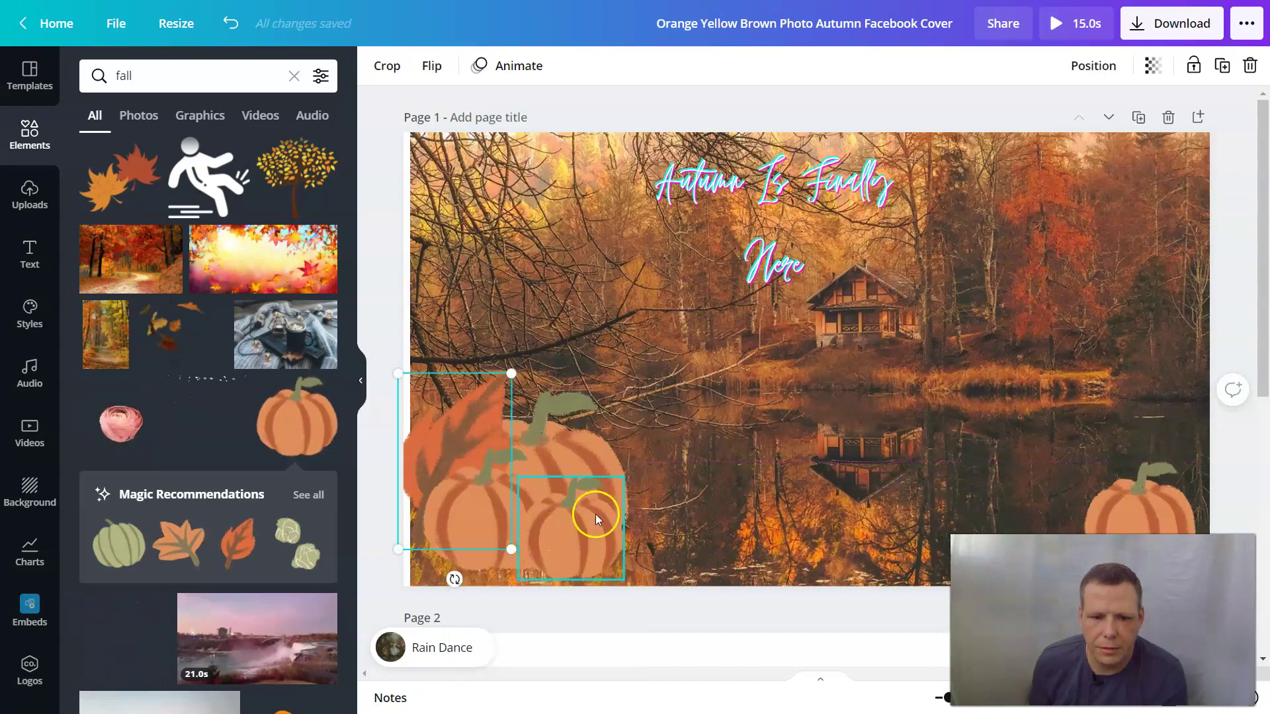
{"action": "right_click", "coordinate": [487, 431]}
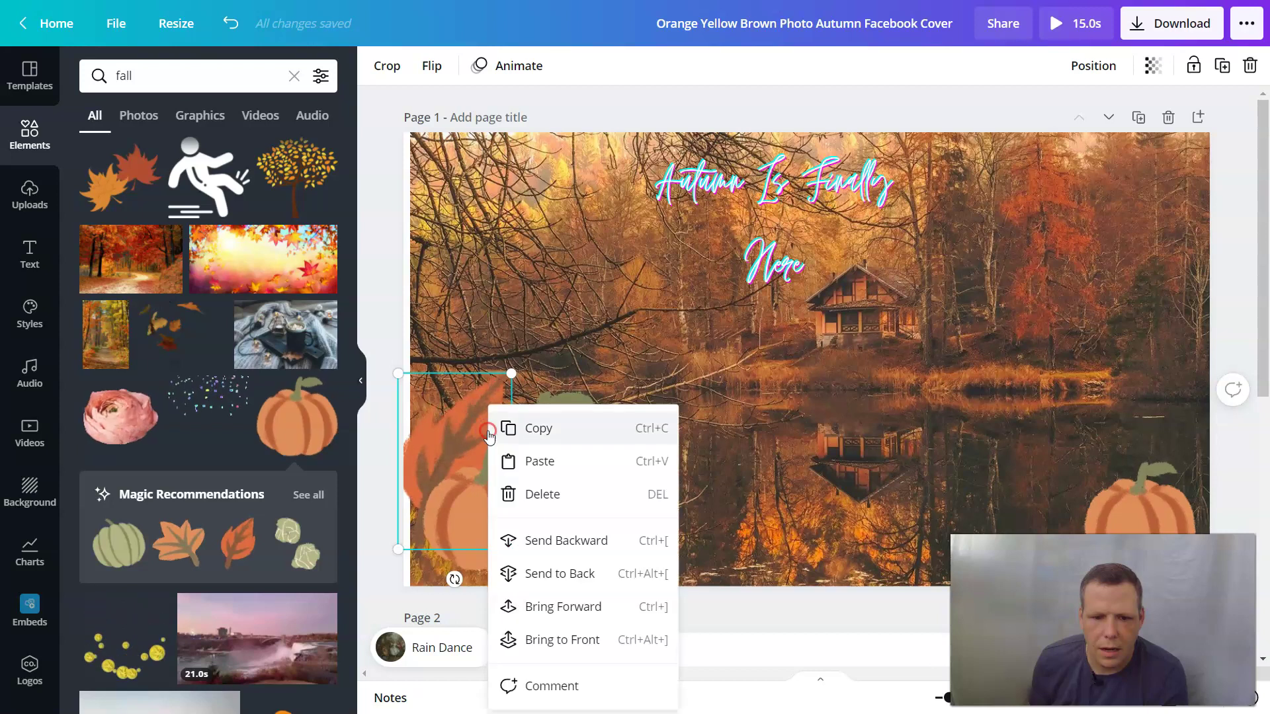
{"action": "left_click", "coordinate": [563, 573]}
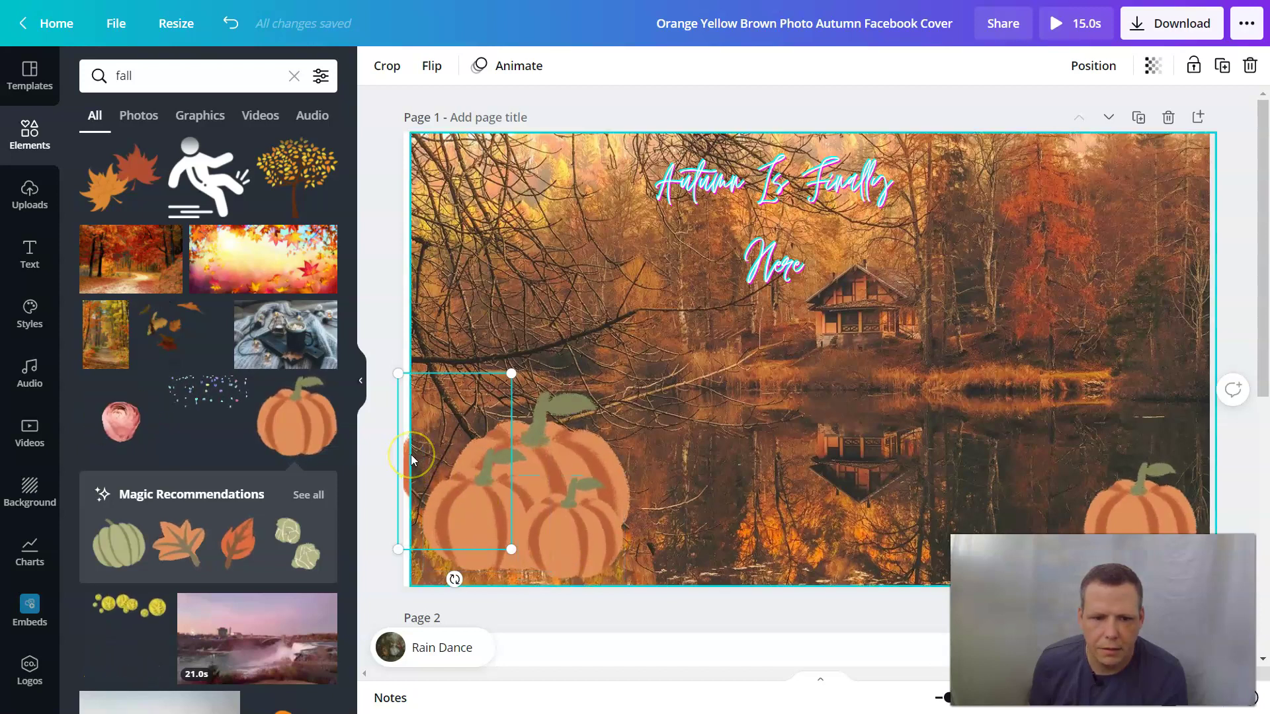
Step: Pull in the background photo's left edge to uncover the leaf and bring the leaf forward in front of the photo
{"action": "right_click", "coordinate": [431, 441]}
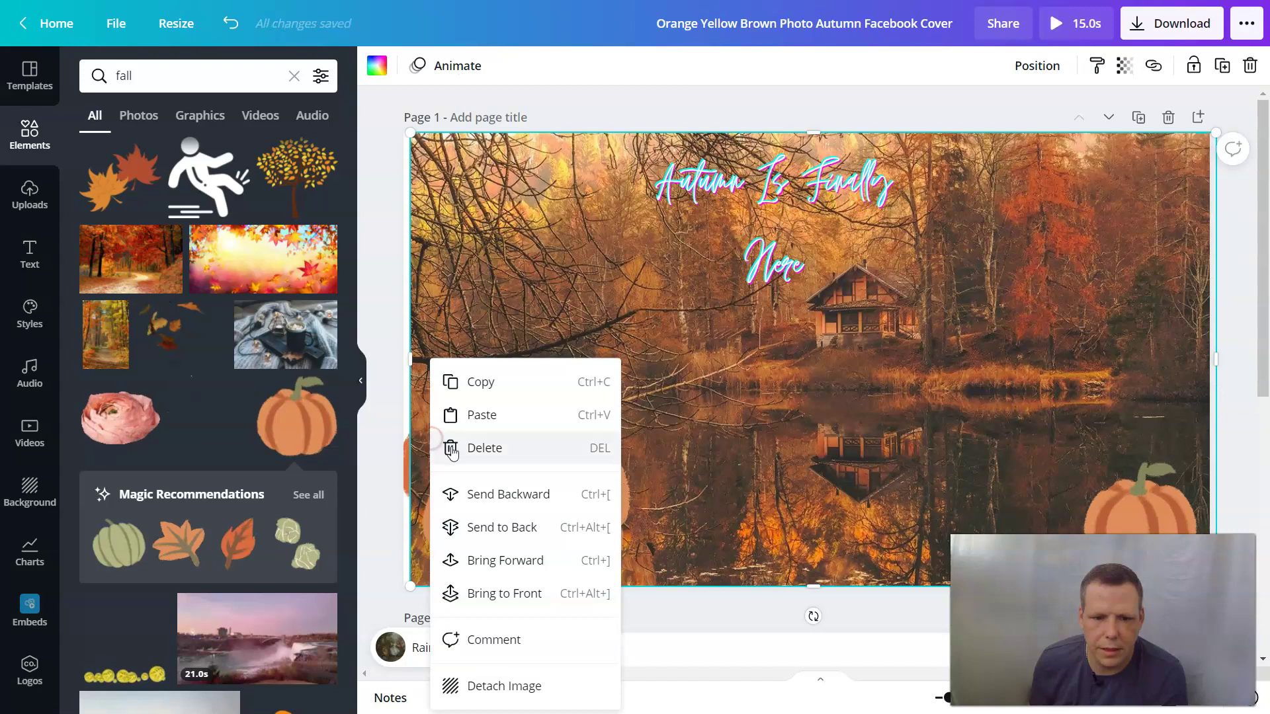
{"action": "left_click", "coordinate": [504, 558]}
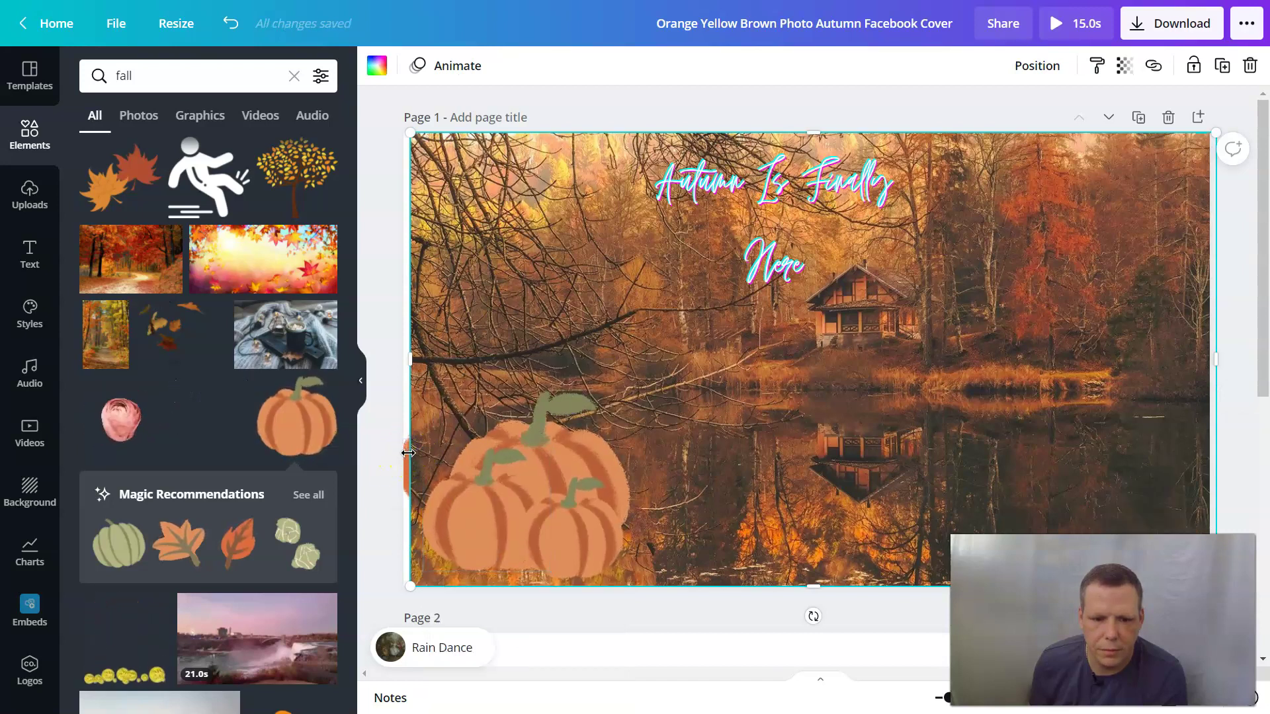
{"action": "left_click", "coordinate": [435, 442]}
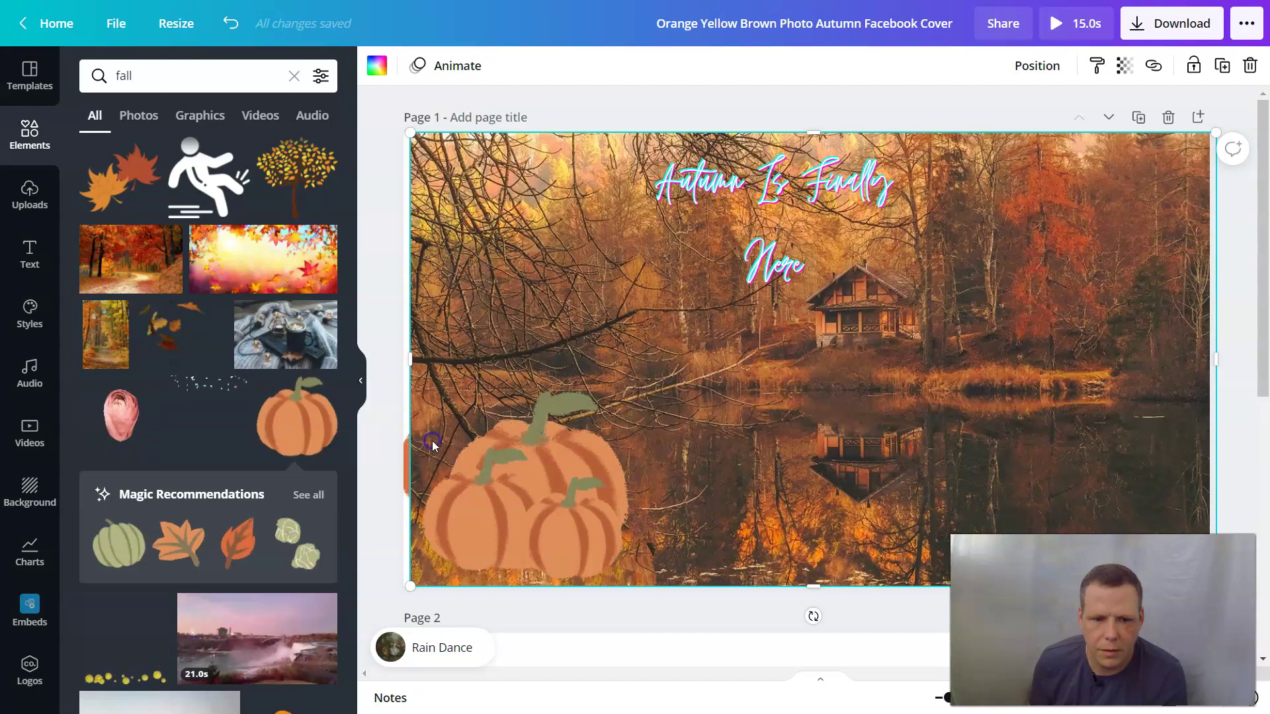
{"action": "left_click_drag", "start_coordinate": [420, 452], "coordinate": [435, 468]}
{"action": "left_click", "coordinate": [407, 468]}
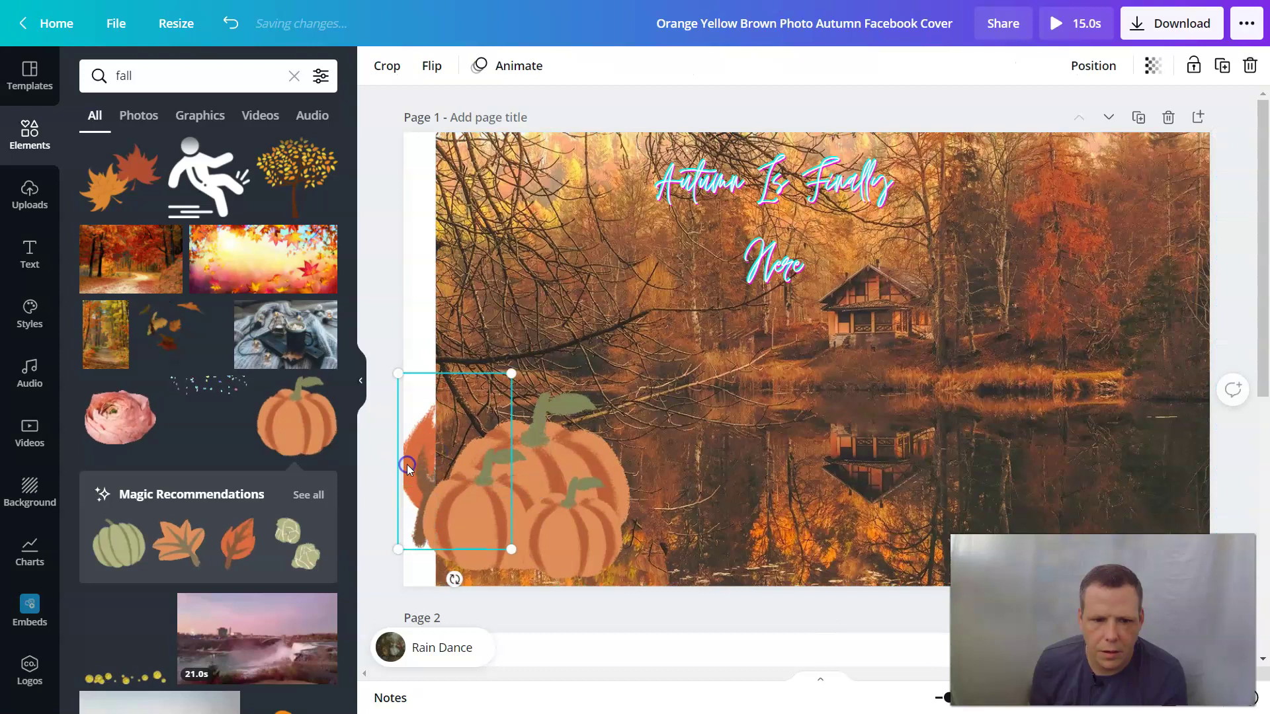
{"action": "right_click", "coordinate": [409, 469]}
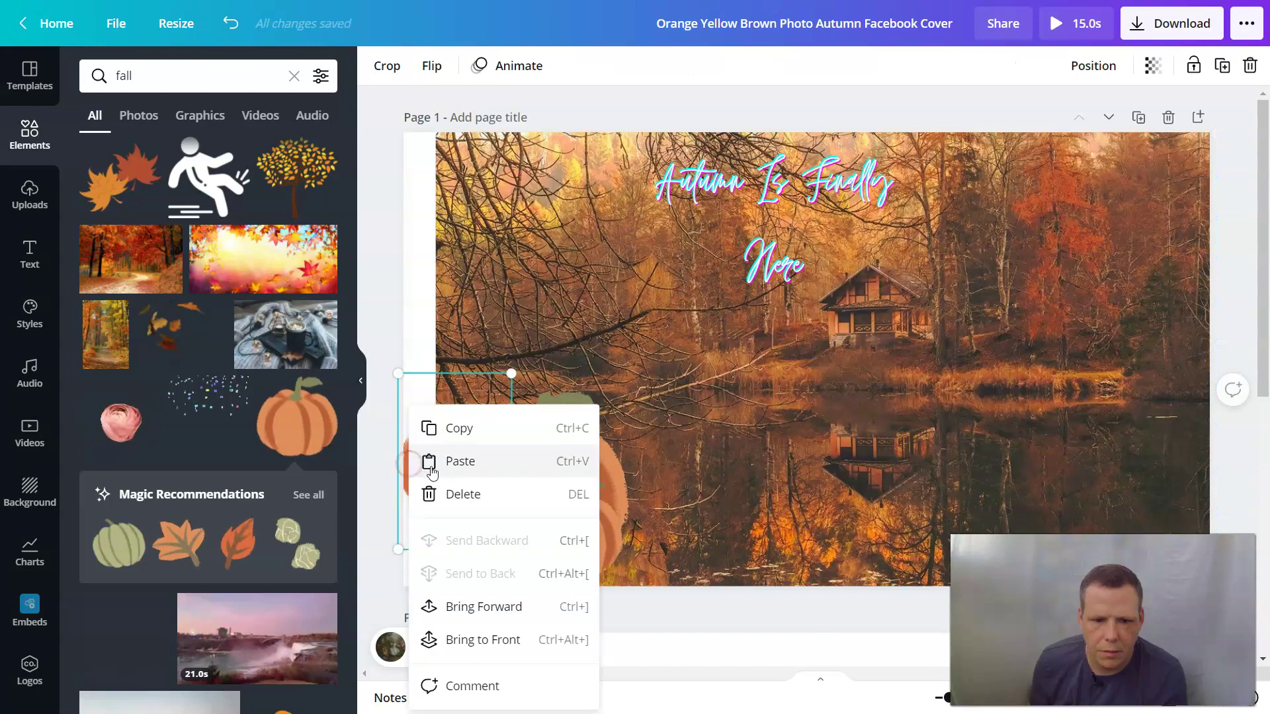
{"action": "left_click", "coordinate": [467, 605]}
Step: Shift the background photo left, pull in its right edge to uncover the lower-right pumpkin, and bring that pumpkin forward
{"action": "left_click", "coordinate": [489, 318]}
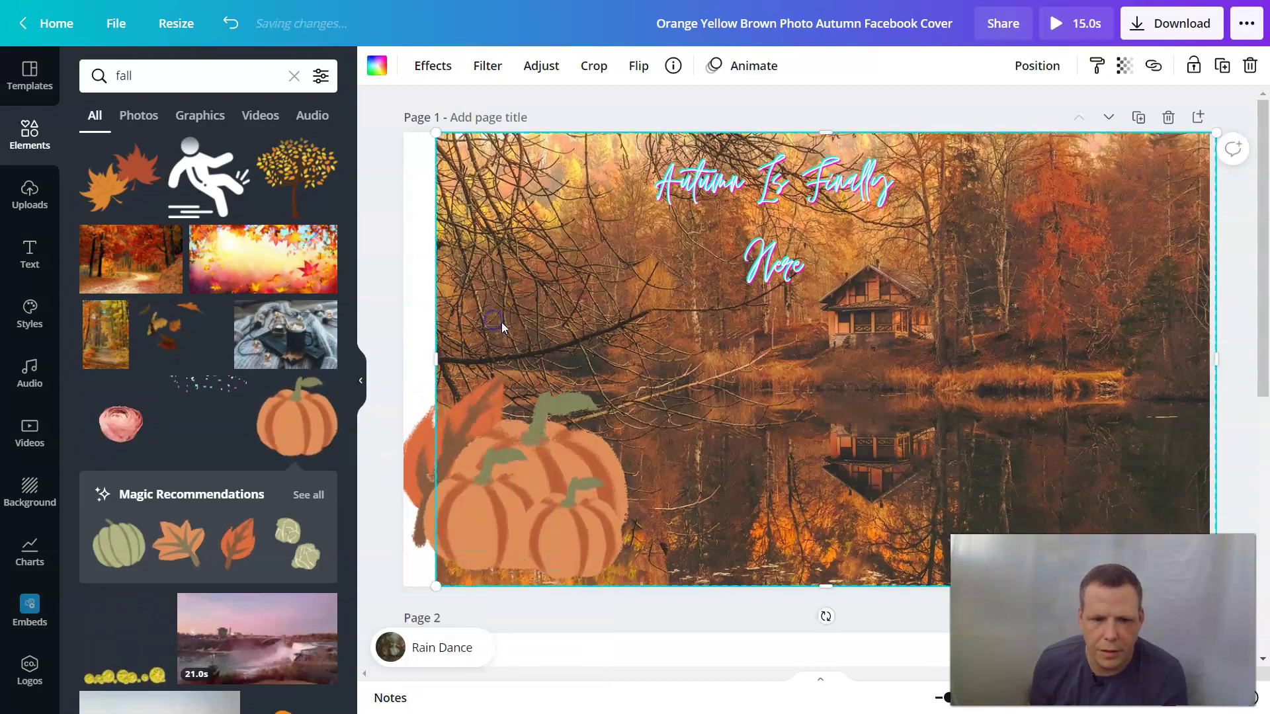
{"action": "left_click_drag", "start_coordinate": [518, 322], "coordinate": [486, 318]}
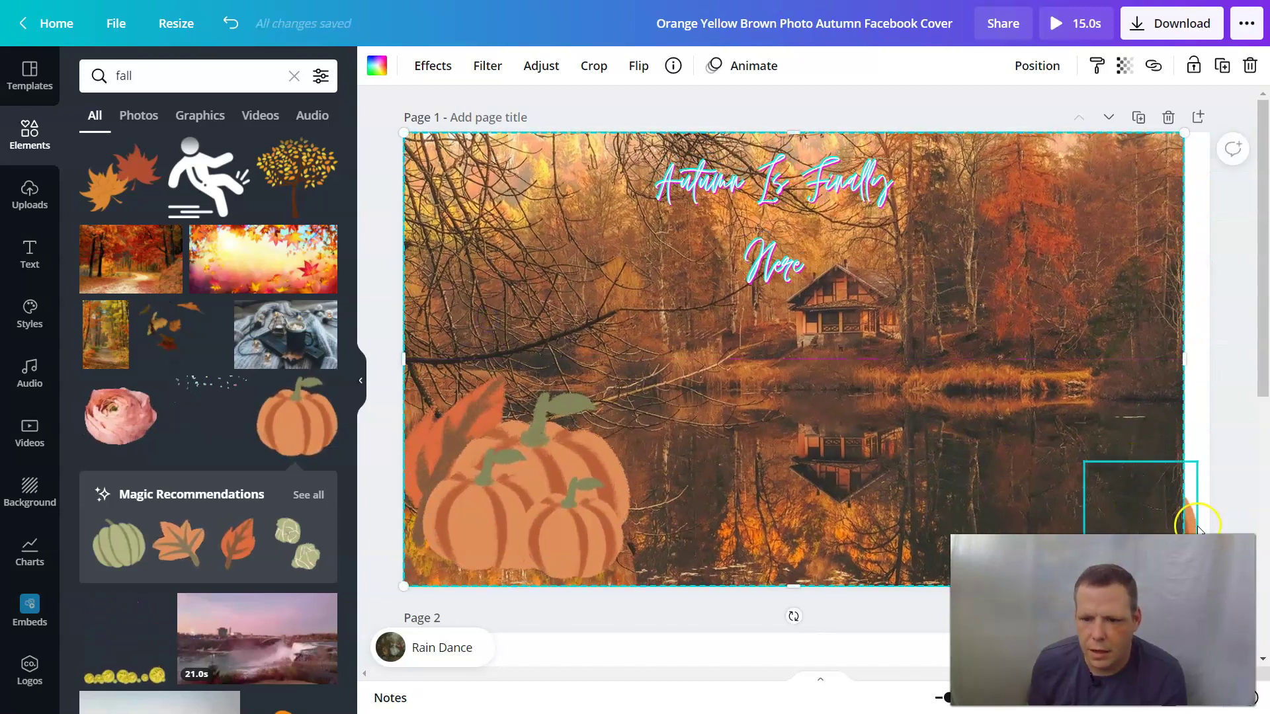
{"action": "mouse_move", "coordinate": [1188, 527]}
{"action": "left_mouse_down"}
{"action": "mouse_move", "coordinate": [1207, 524]}
{"action": "mouse_move", "coordinate": [1171, 532]}
{"action": "left_mouse_up"}
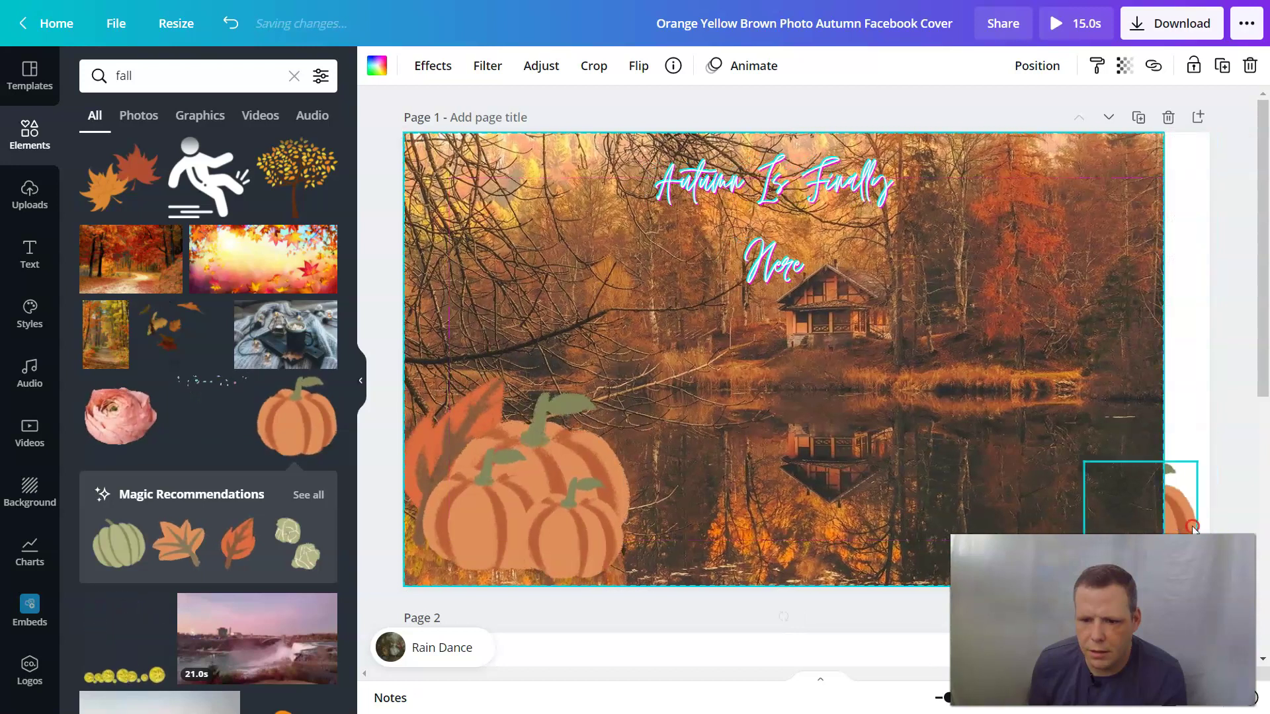
{"action": "right_click", "coordinate": [1186, 527]}
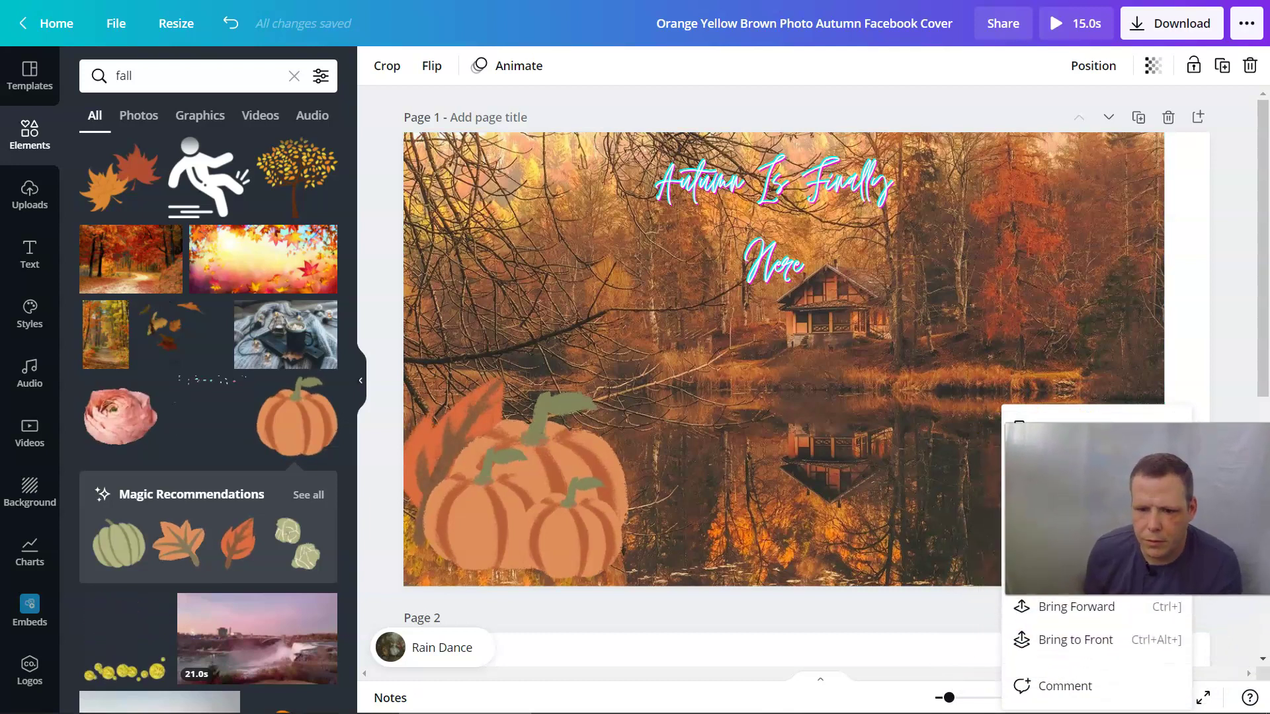
{"action": "left_click", "coordinate": [1076, 609]}
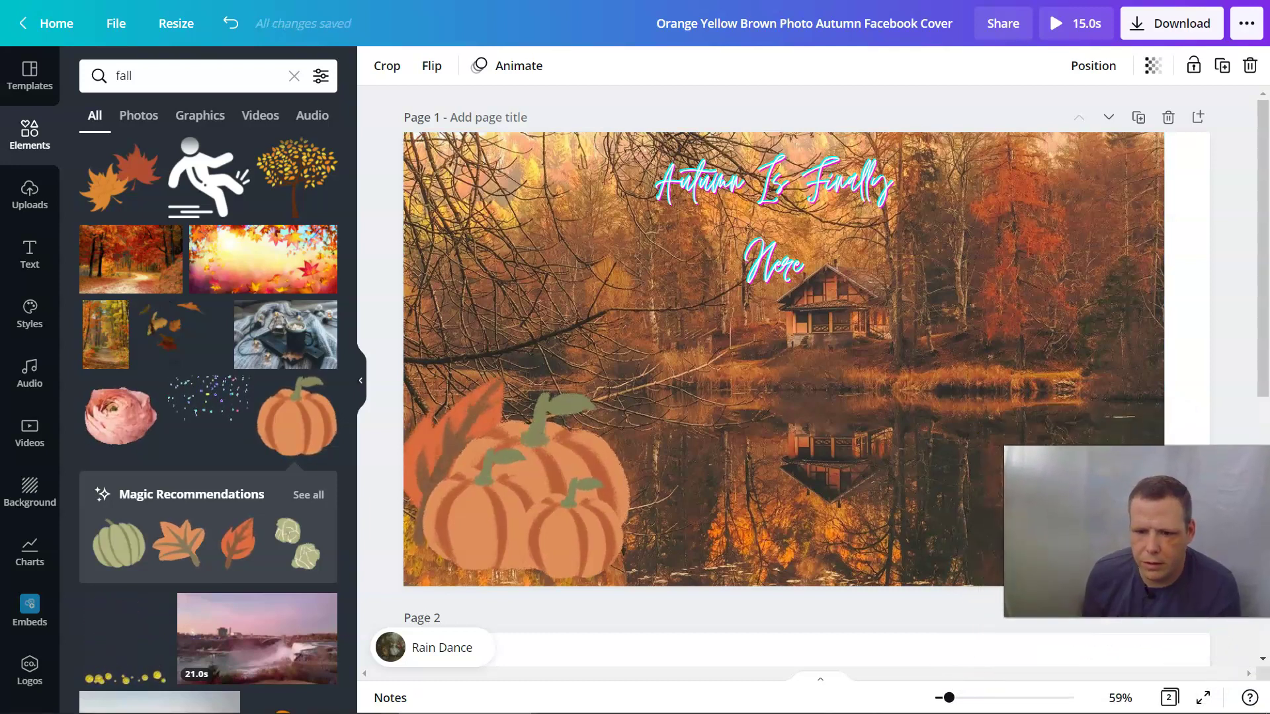
Step: Stretch the background photo to the cover's right edge and move the single pumpkin farther into the lower-right corner
{"action": "left_click", "coordinate": [1160, 366]}
{"action": "left_click_drag", "start_coordinate": [1169, 368], "coordinate": [1203, 372]}
{"action": "left_click", "coordinate": [1154, 506]}
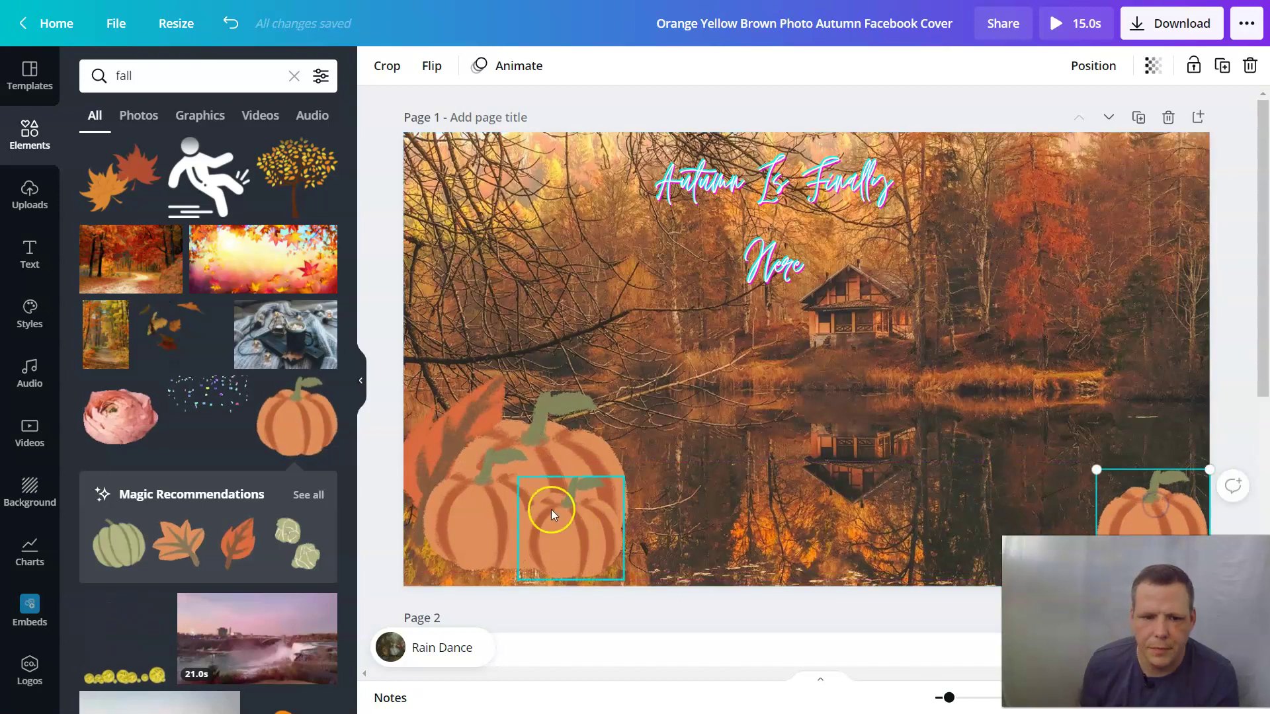
Step: Move the two front pumpkins of the lower-left group down and left toward the cover's bottom edge
{"action": "left_click_drag", "start_coordinate": [458, 522], "coordinate": [440, 533]}
{"action": "left_click", "coordinate": [570, 534]}
{"action": "left_click_drag", "start_coordinate": [568, 552], "coordinate": [557, 555]}
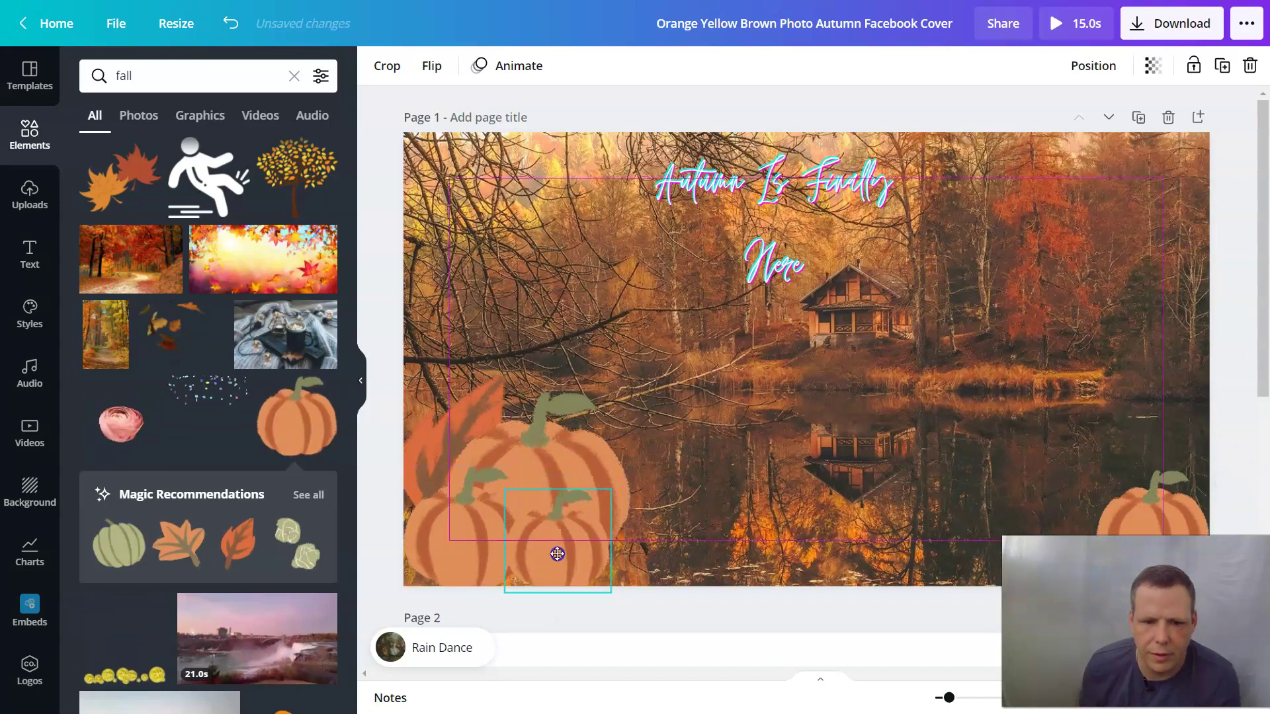
Step: Rotate the leaf counterclockwise behind the lower-left pumpkins
{"action": "left_click", "coordinate": [458, 435]}
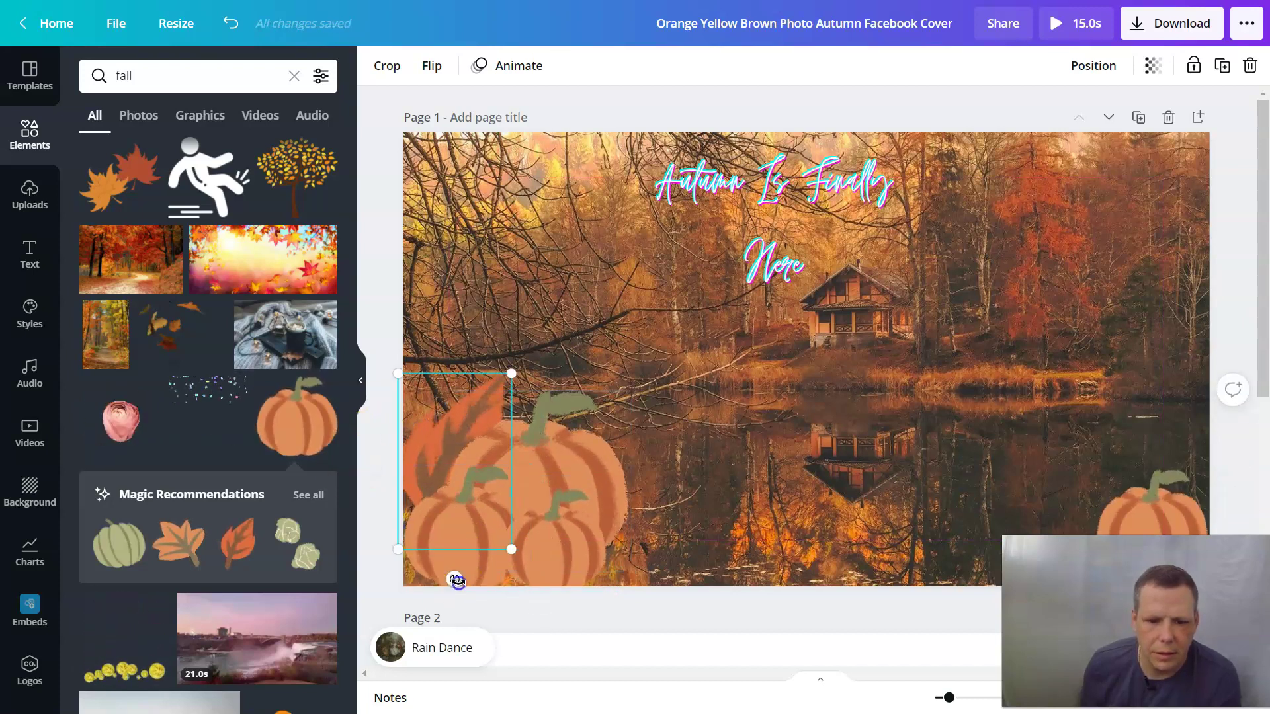
{"action": "left_click_drag", "start_coordinate": [494, 562], "coordinate": [510, 510]}
{"action": "right_click", "coordinate": [429, 415]}
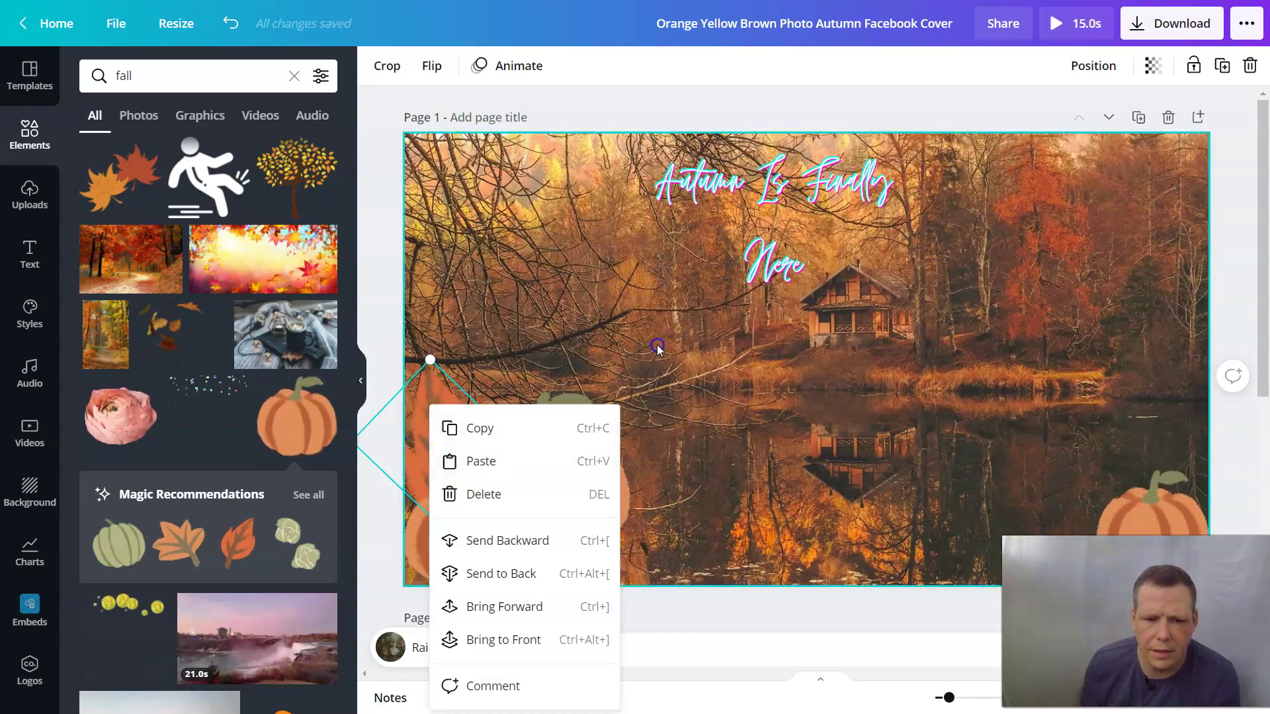
{"action": "left_click", "coordinate": [577, 388]}
Step: Flip the rotated leaf horizontally and vertically
{"action": "left_click", "coordinate": [426, 444]}
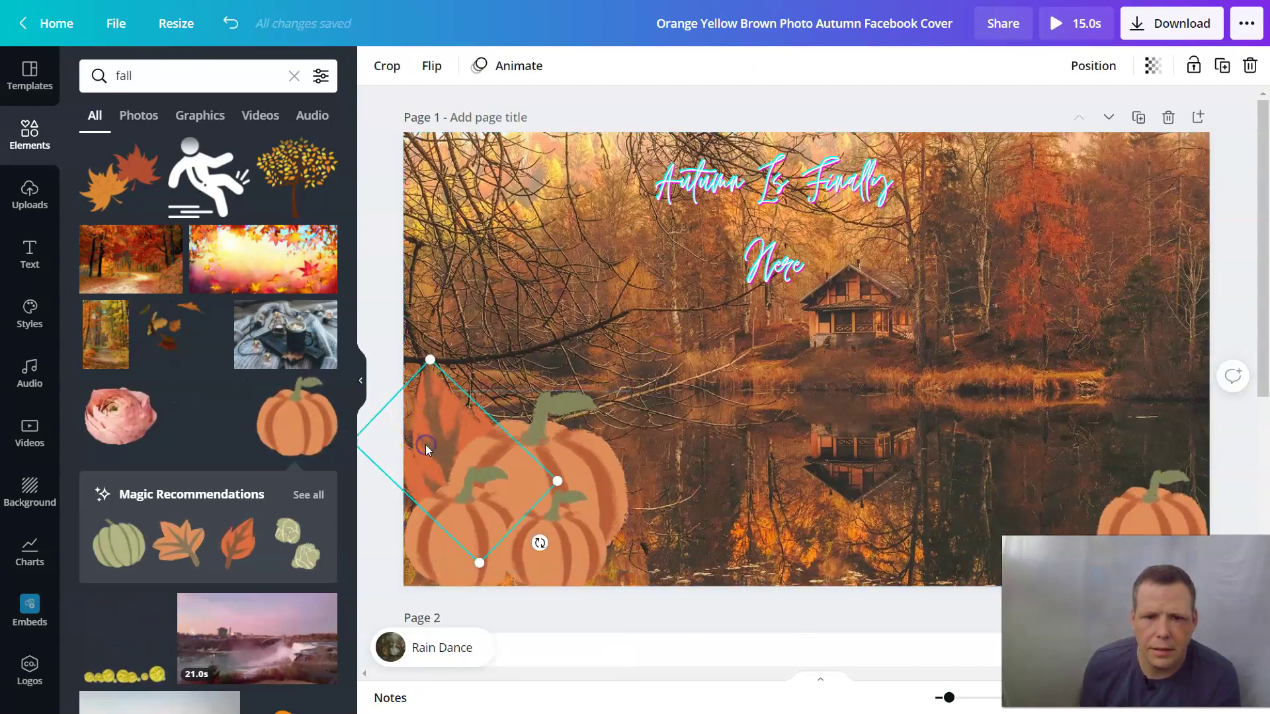
{"action": "left_click", "coordinate": [444, 68]}
{"action": "left_click", "coordinate": [496, 116]}
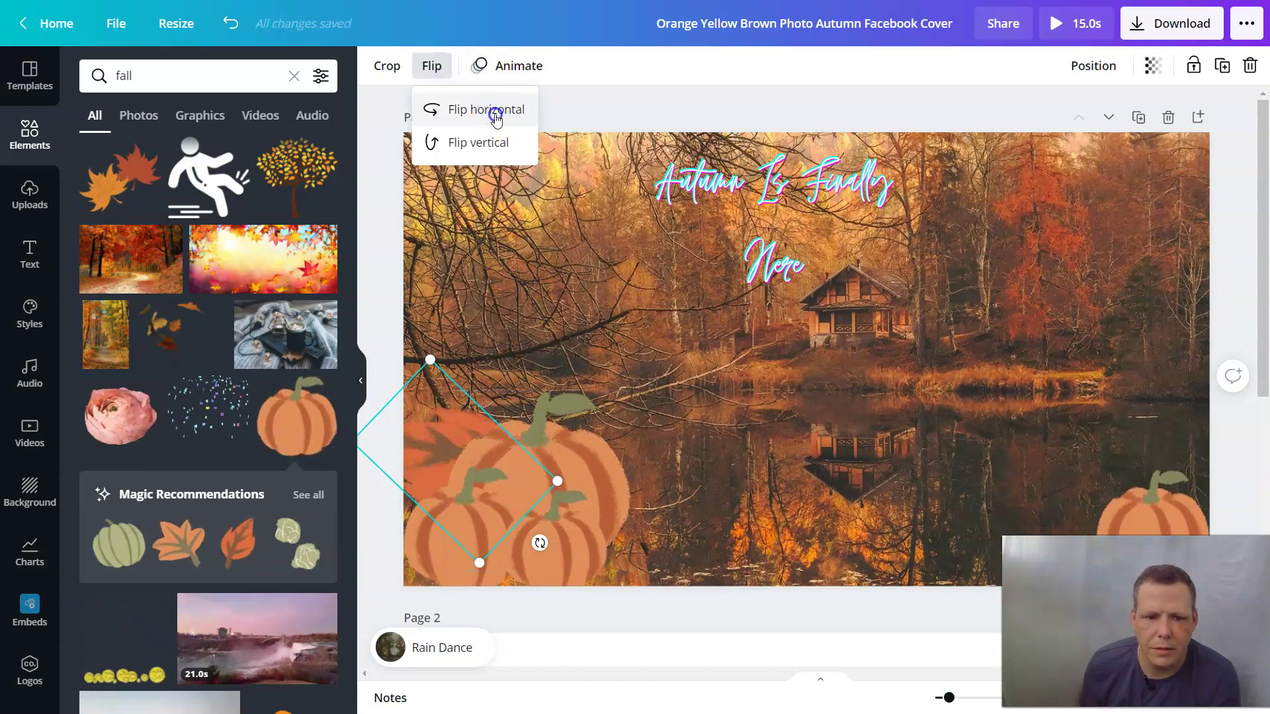
{"action": "left_click", "coordinate": [468, 143]}
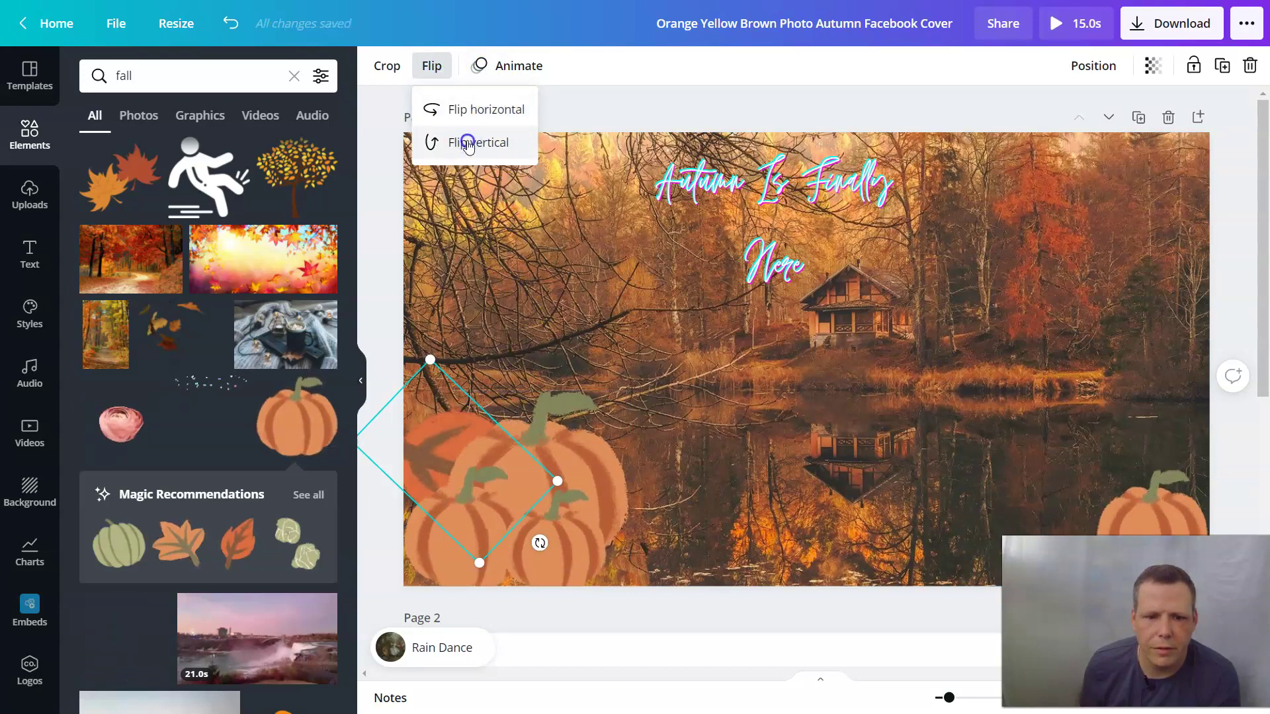
Step: Flip the leaf behind the lower-left pumpkins again so that its tip points upward
{"action": "left_click", "coordinate": [426, 108]}
{"action": "left_click", "coordinate": [468, 143]}
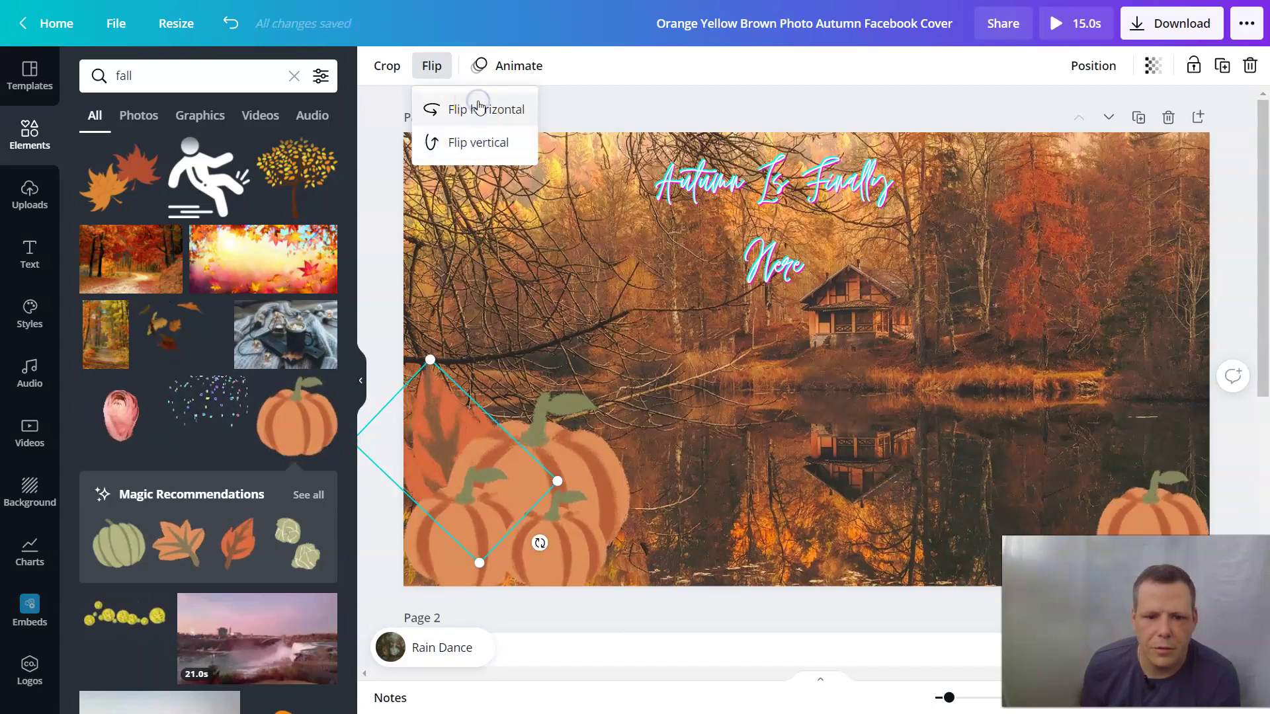
Step: Add the recommended orange leaf with green veins over the pumpkin group and flip it horizontally
{"action": "left_click", "coordinate": [192, 548]}
{"action": "left_click_drag", "start_coordinate": [603, 446], "coordinate": [661, 337]}
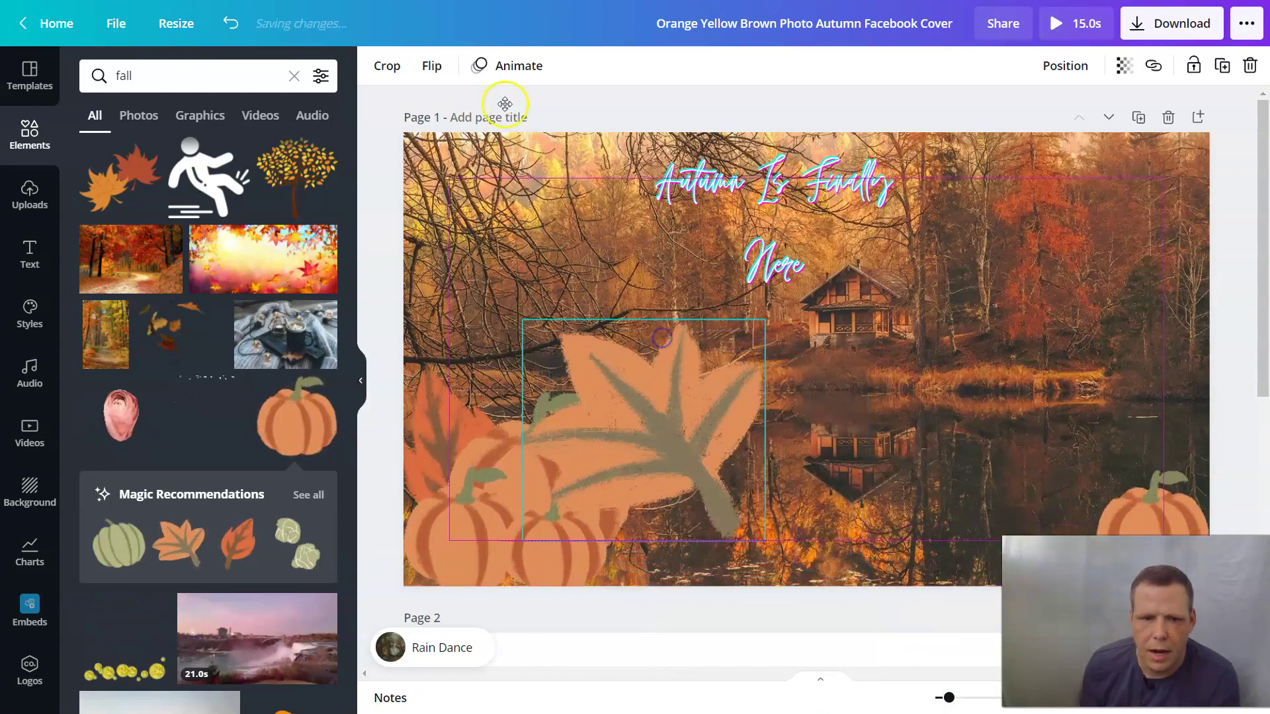
{"action": "left_click", "coordinate": [443, 72]}
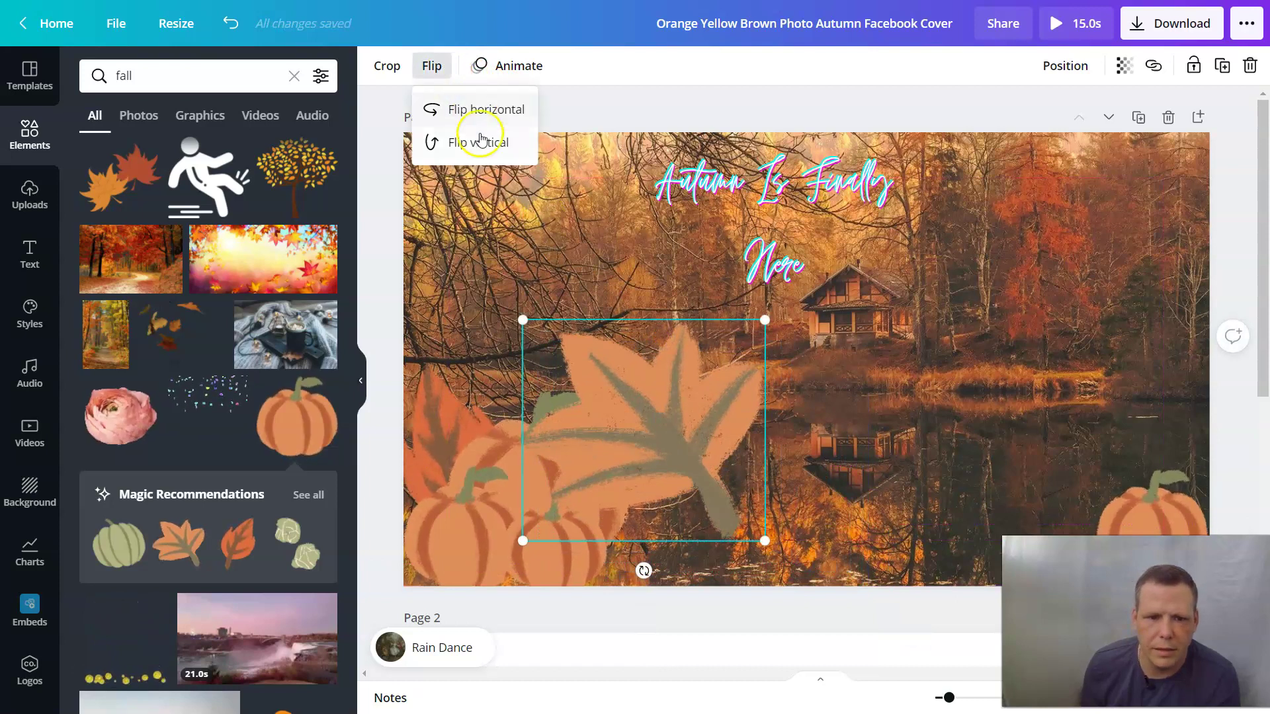
{"action": "left_click", "coordinate": [485, 111]}
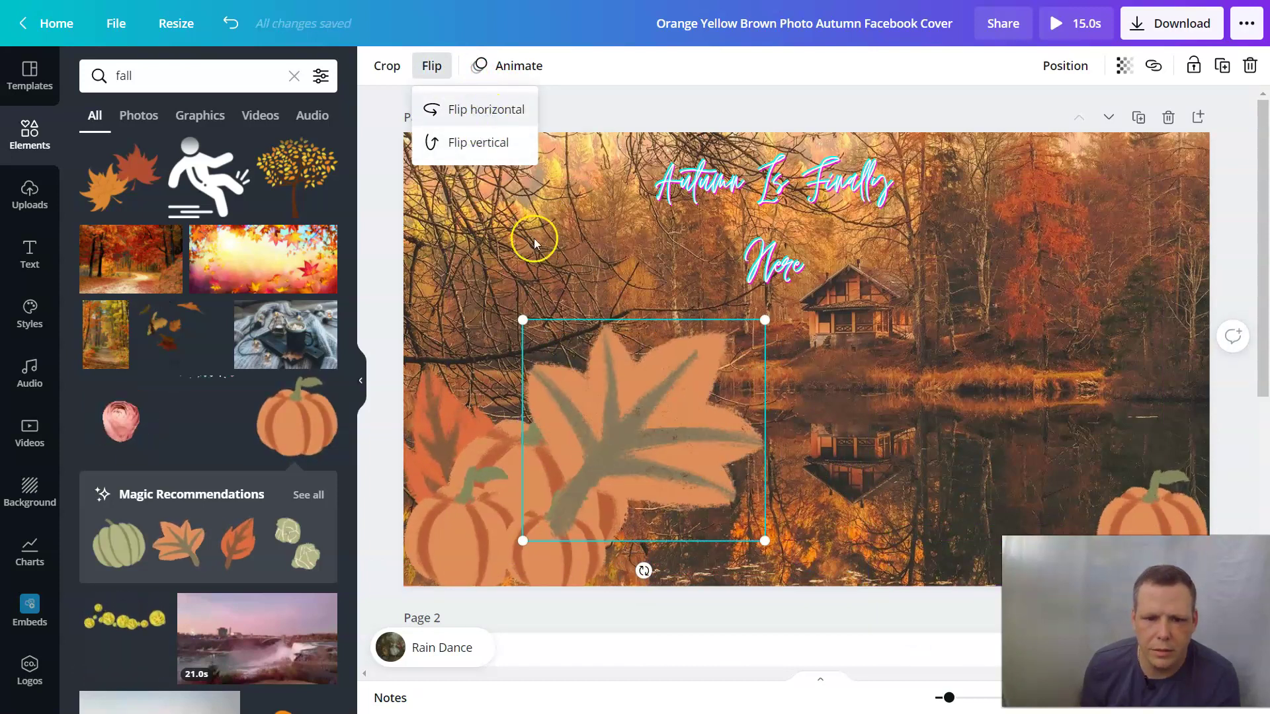
Step: Shift the orange leaf left over the pumpkin group and send it backward until it sits behind all three pumpkins
{"action": "left_click_drag", "start_coordinate": [620, 445], "coordinate": [555, 459]}
{"action": "right_click", "coordinate": [559, 469]}
{"action": "left_click", "coordinate": [614, 537]}
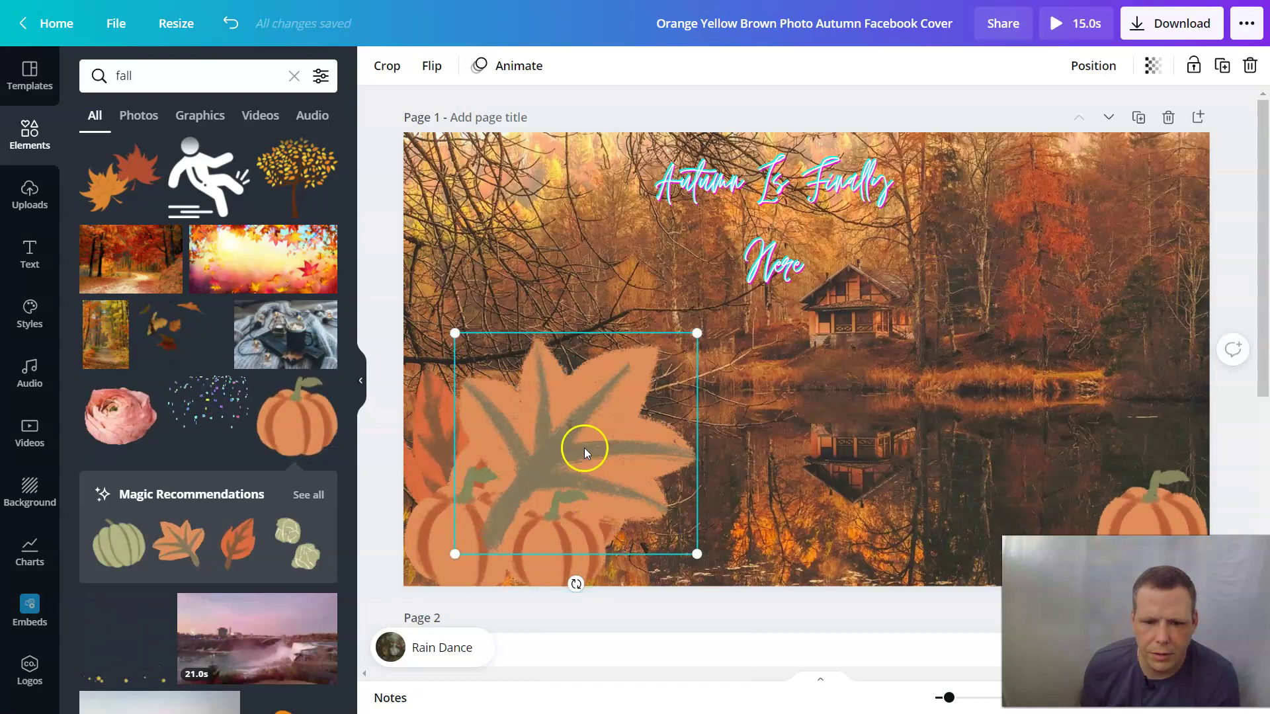
{"action": "right_click", "coordinate": [586, 412]}
{"action": "left_click", "coordinate": [672, 541]}
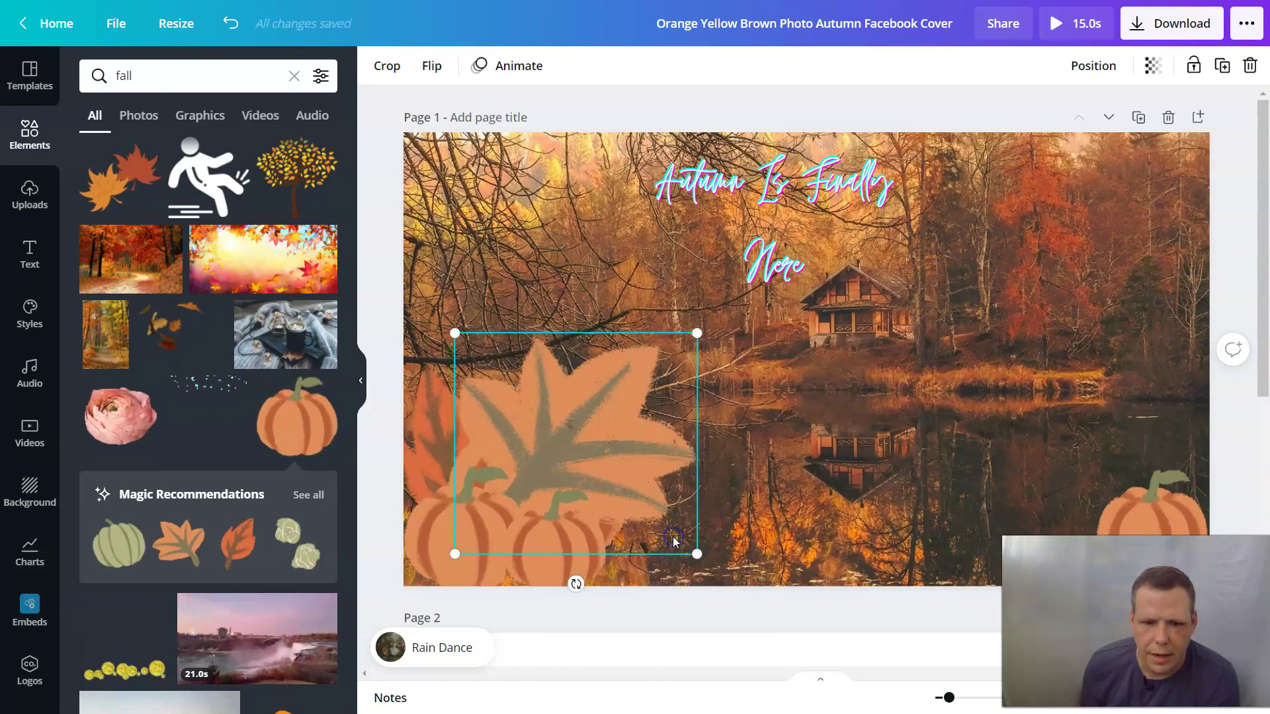
{"action": "right_click", "coordinate": [582, 424]}
{"action": "left_click", "coordinate": [635, 542]}
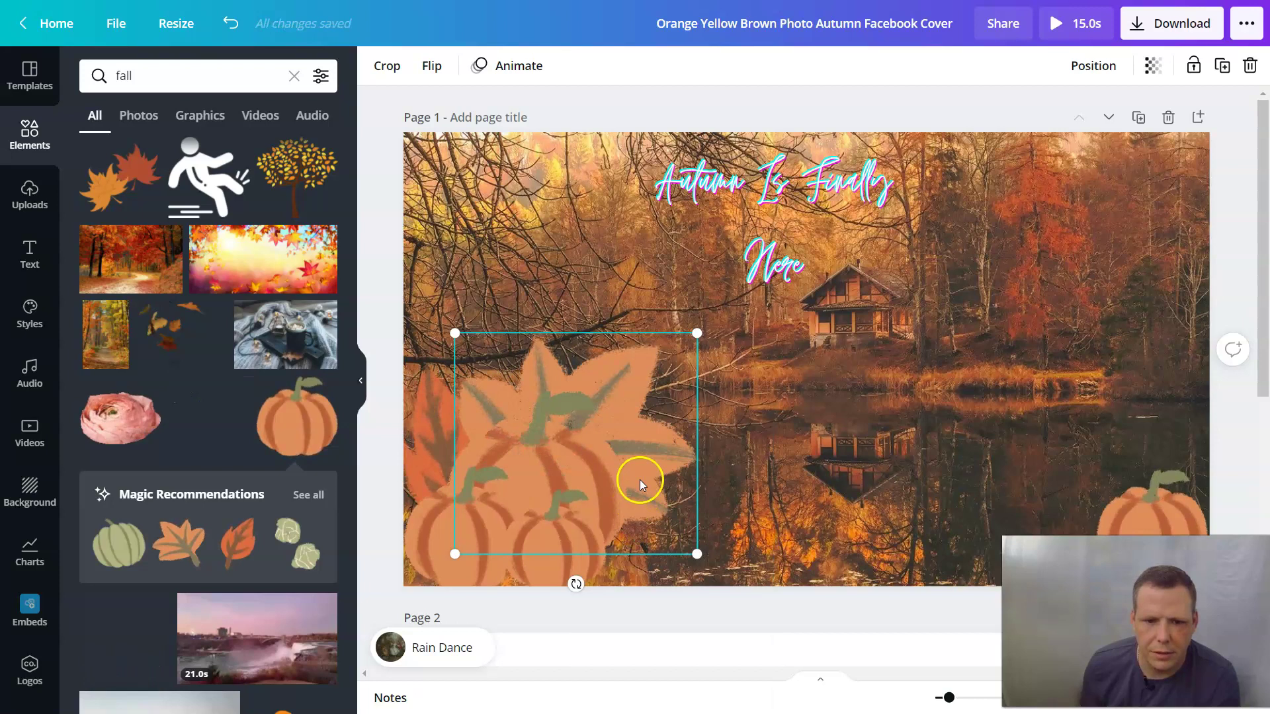
Step: Move the orange leaf to the right side of the pumpkin group and rotate it clockwise by about 20 degrees
{"action": "left_click_drag", "start_coordinate": [675, 452], "coordinate": [714, 495]}
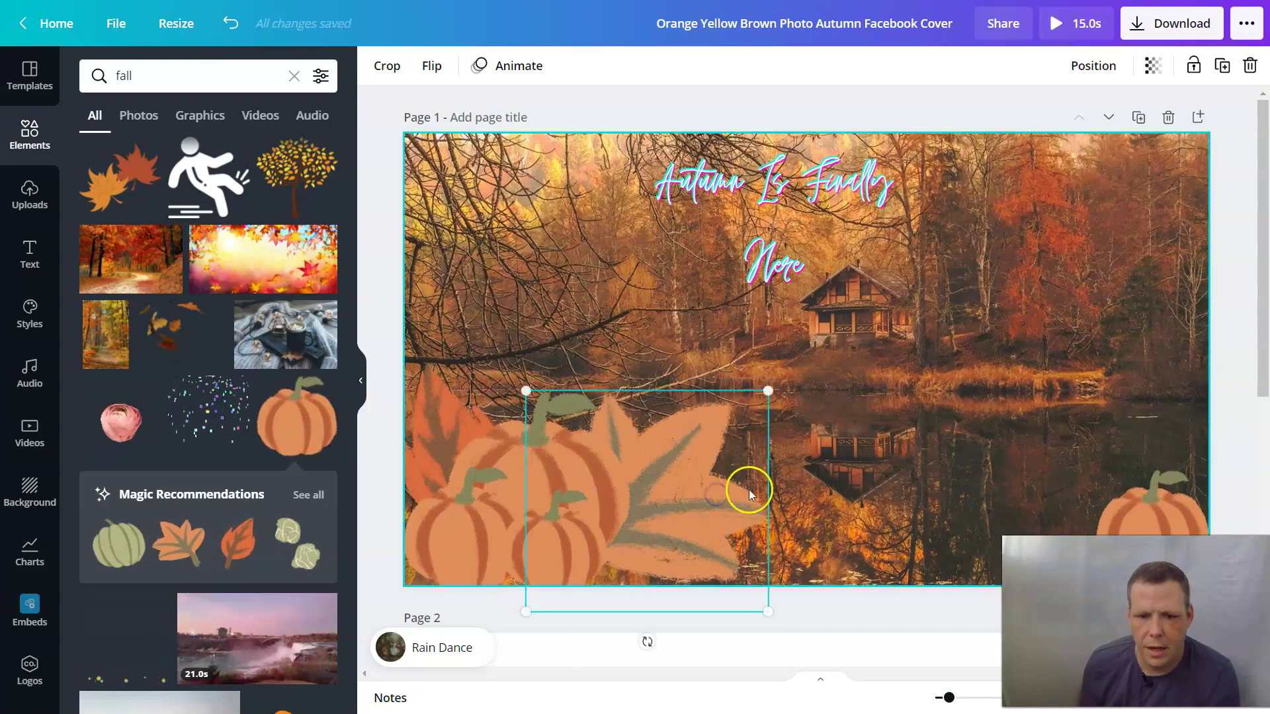
{"action": "left_click_drag", "start_coordinate": [646, 638], "coordinate": [615, 588]}
{"action": "left_click_drag", "start_coordinate": [656, 489], "coordinate": [643, 495]}
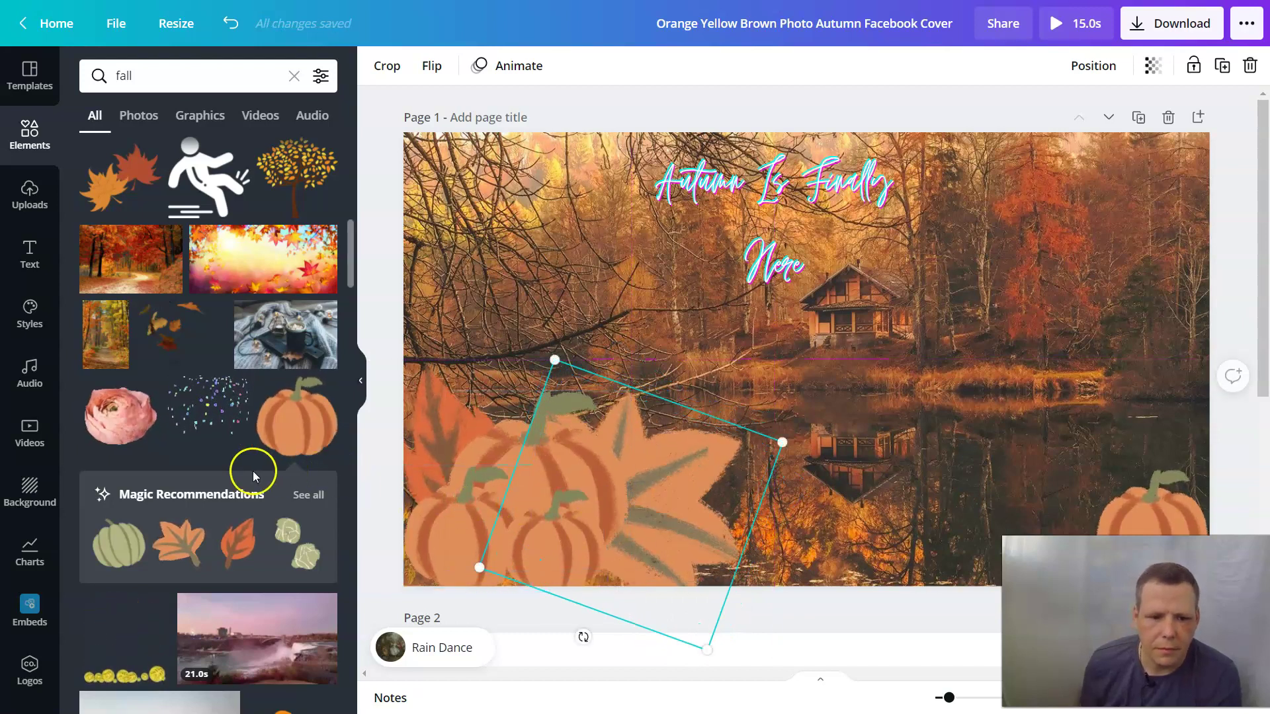
{"action": "scroll", "coordinate": [252, 471], "scroll_direction": "down", "scroll_amount": 4}
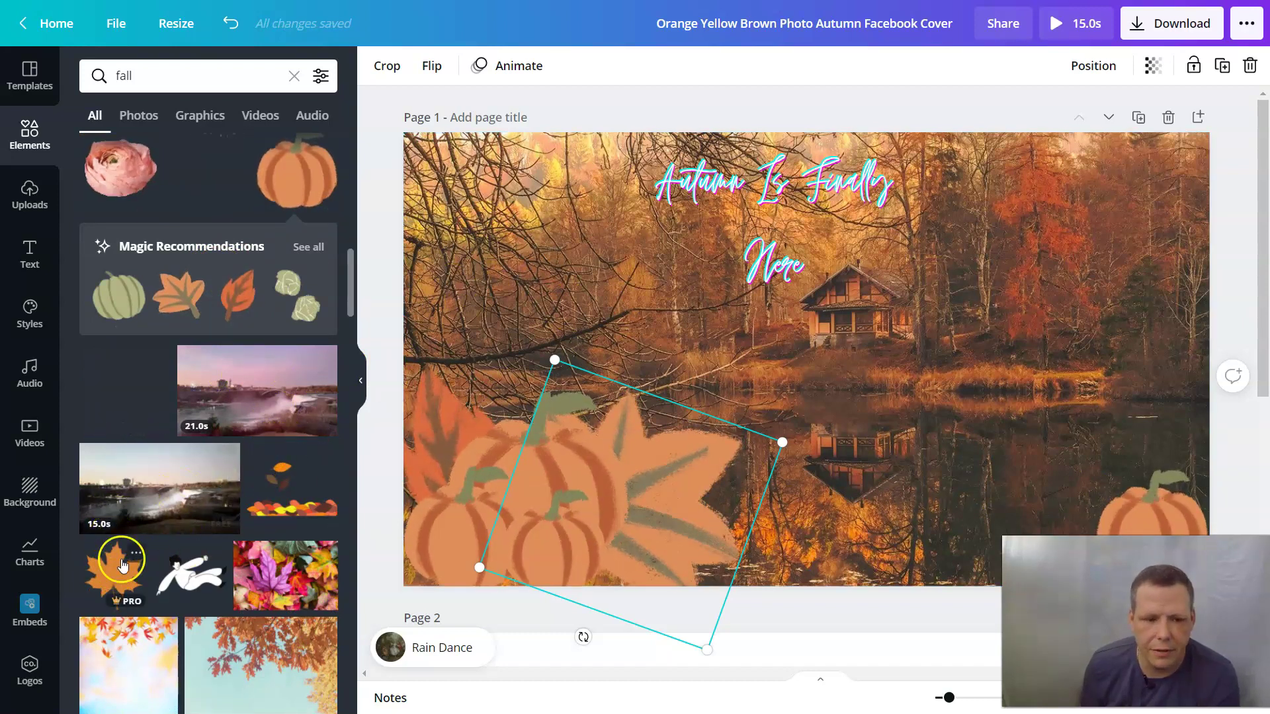
{"action": "scroll", "coordinate": [257, 540], "scroll_direction": "down", "scroll_amount": 3}
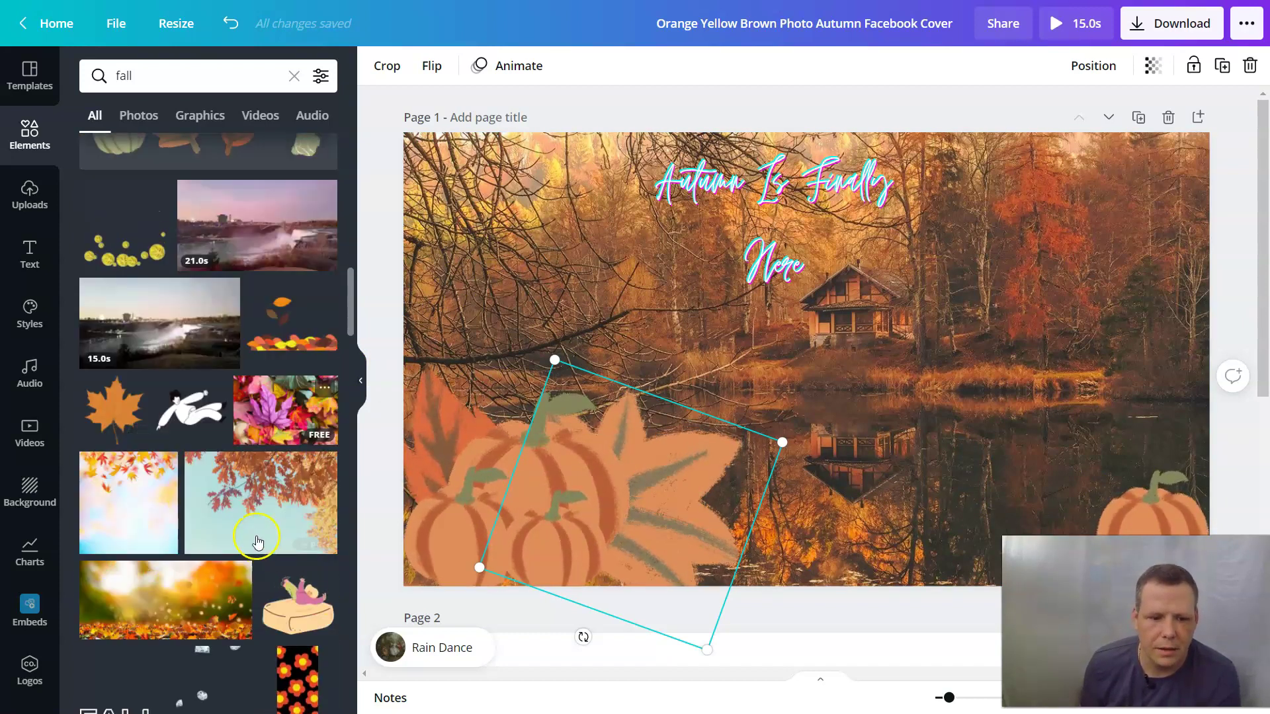
{"action": "scroll", "coordinate": [257, 540], "scroll_direction": "down", "scroll_amount": 5}
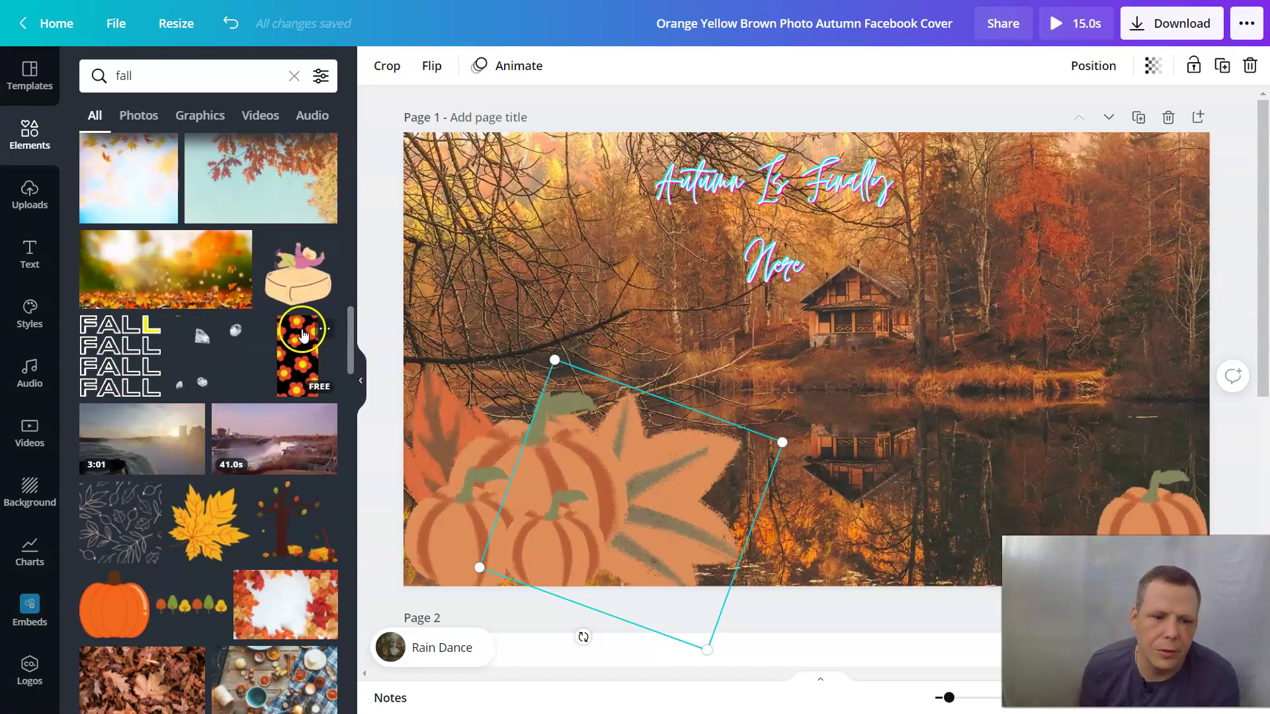
{"action": "scroll", "coordinate": [231, 529], "scroll_direction": "down", "scroll_amount": 4}
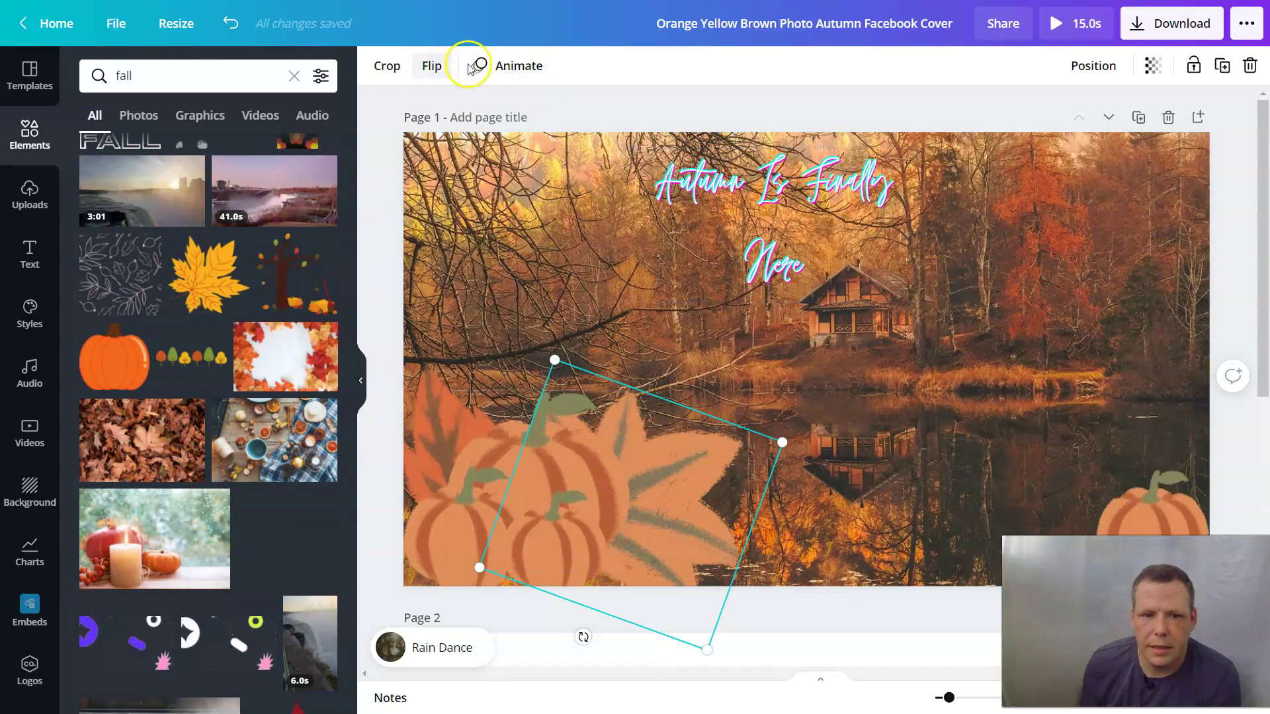
Step: Apply the Drift element animation to the orange leaf on the right side of the pumpkin group
{"action": "left_click", "coordinate": [521, 64]}
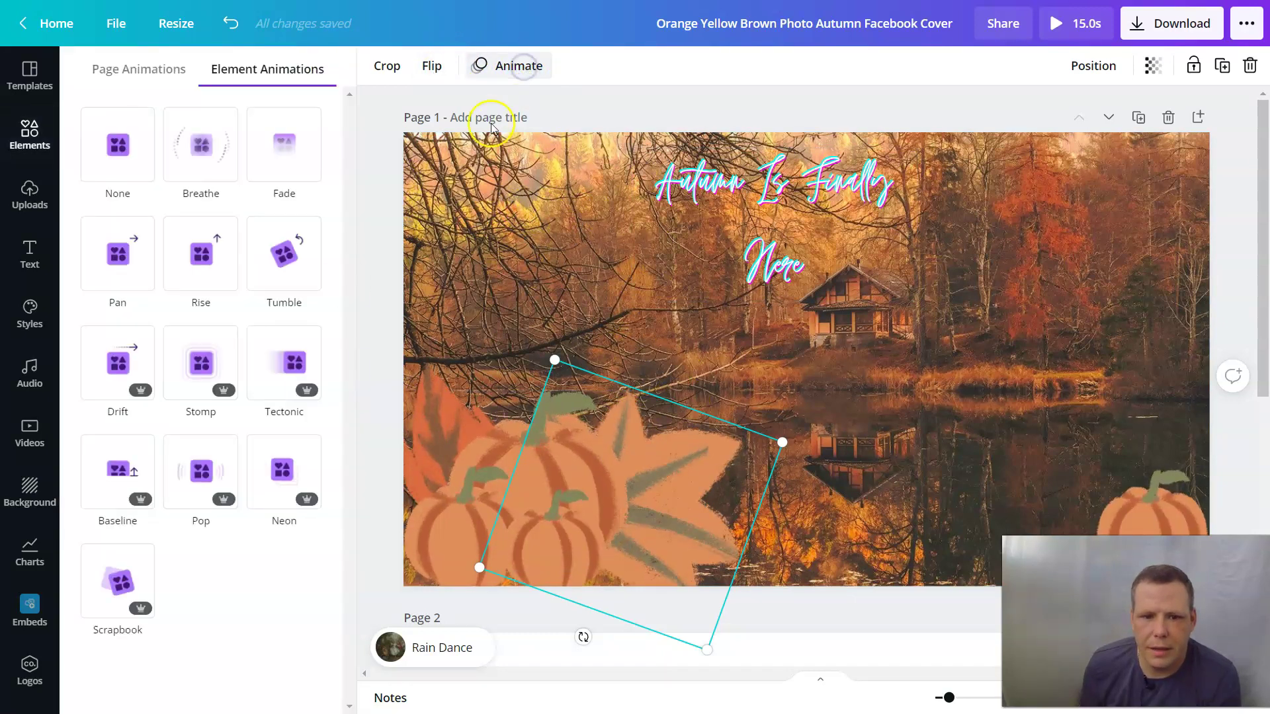
{"action": "left_click", "coordinate": [214, 371]}
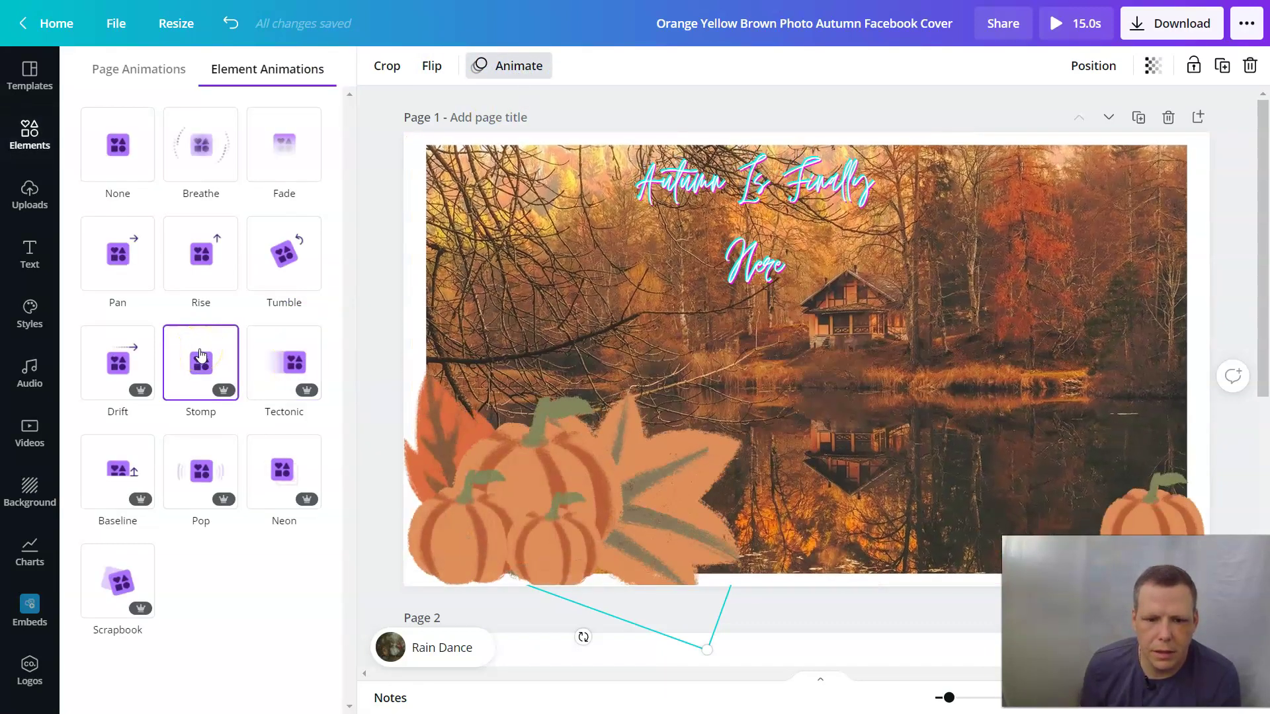
{"action": "left_click", "coordinate": [136, 376]}
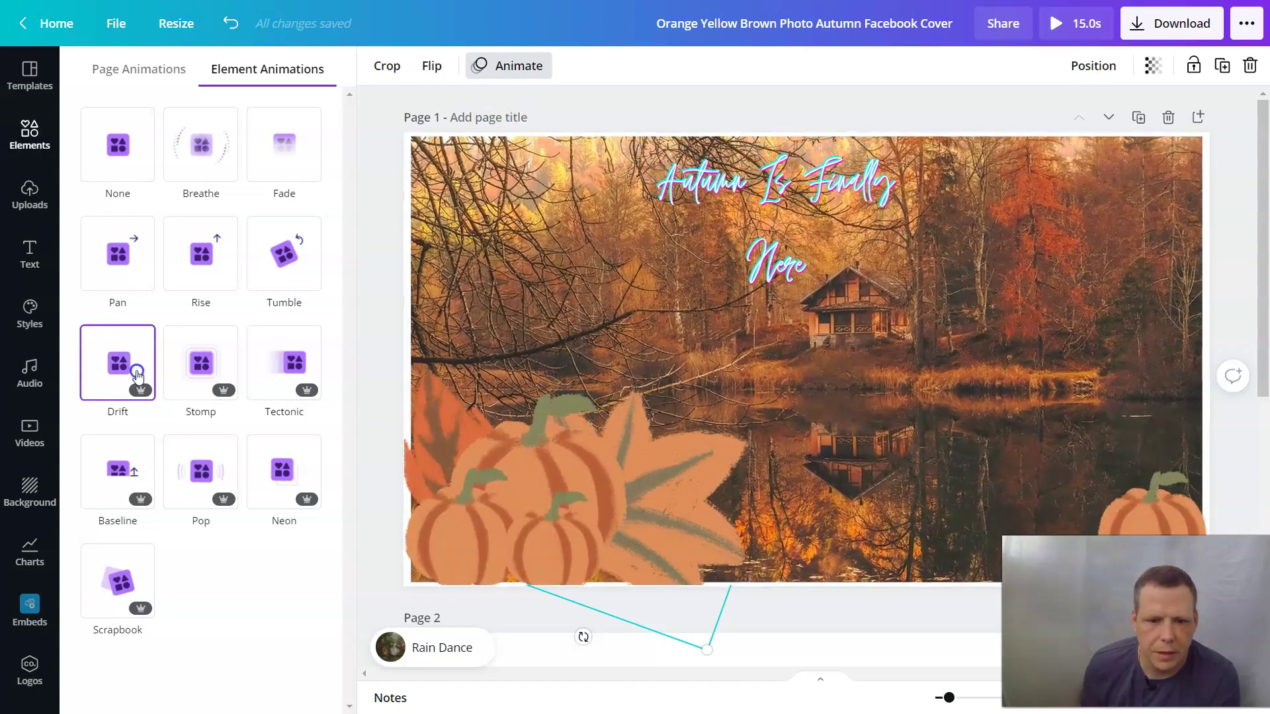
Step: Apply the Fade element animation to the darker leaf on the left side of the pumpkin group
{"action": "left_click", "coordinate": [442, 437]}
{"action": "left_click", "coordinate": [223, 282]}
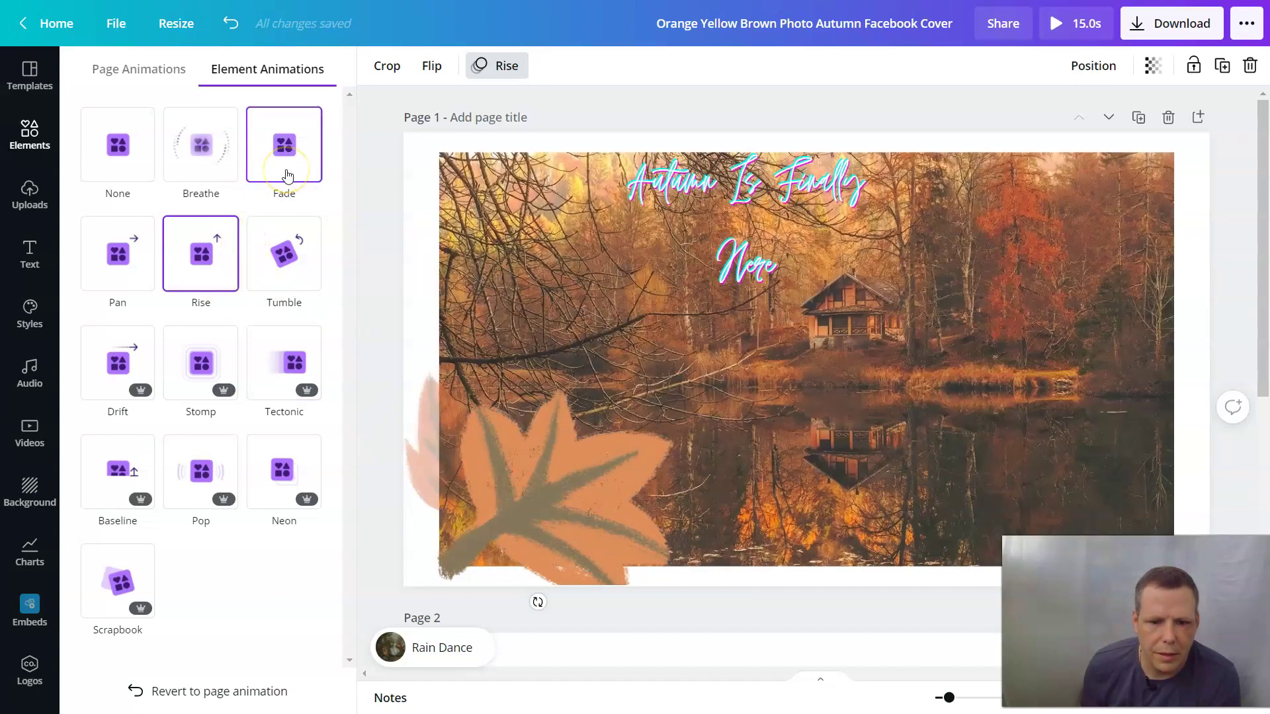
{"action": "left_click", "coordinate": [286, 174]}
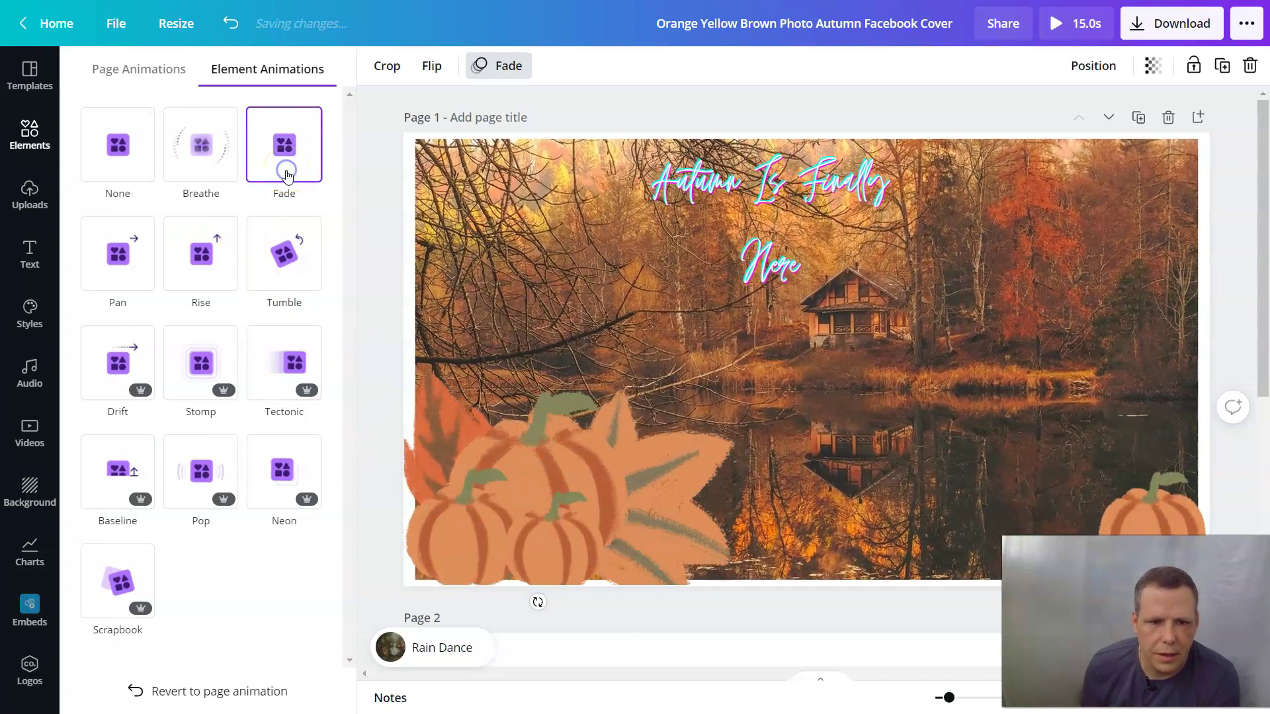
{"action": "left_click", "coordinate": [605, 339]}
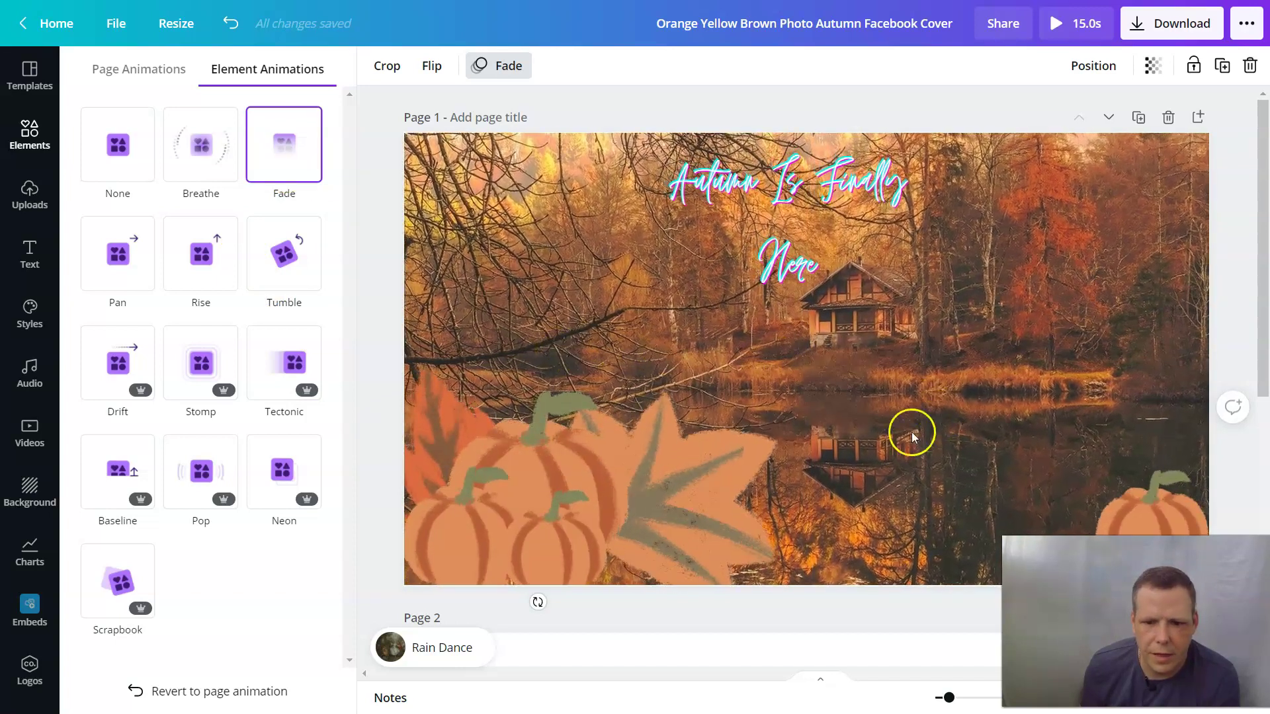
{"action": "left_click", "coordinate": [672, 516]}
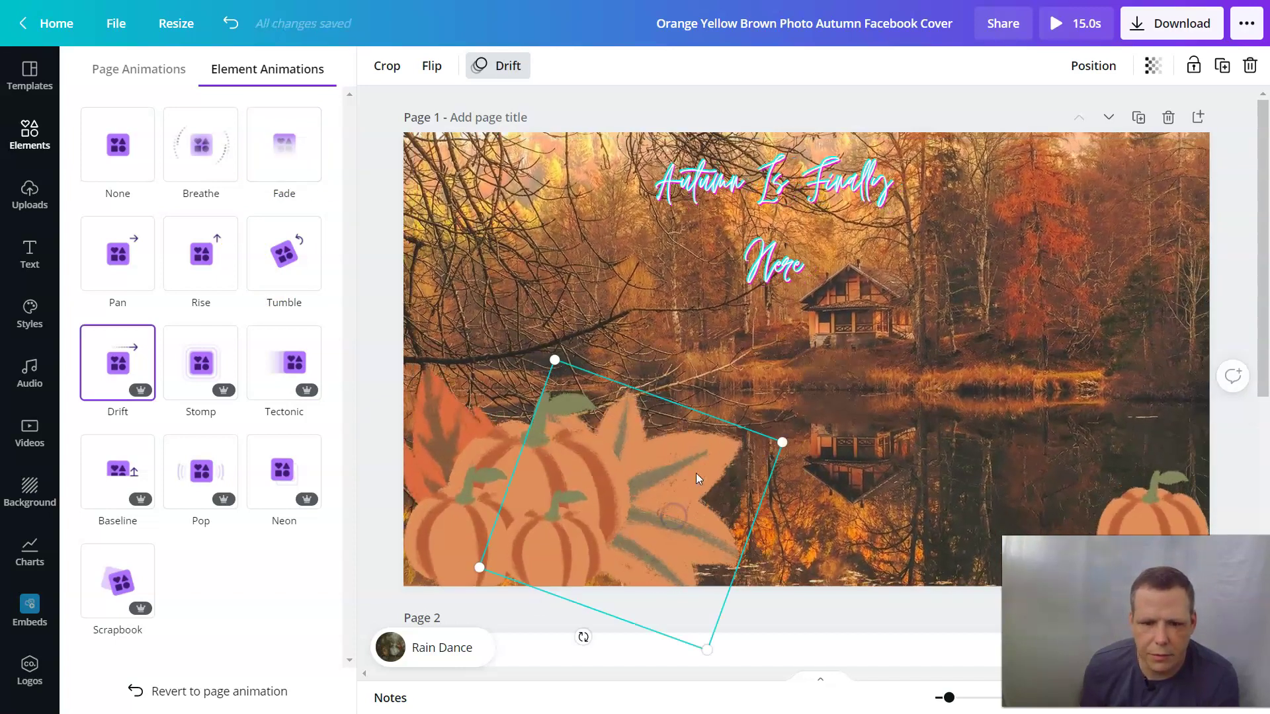
Step: Enlarge the single pumpkin in the lower-right corner to about 294 by 287 and move it farther into the corner
{"action": "left_click", "coordinate": [1161, 502]}
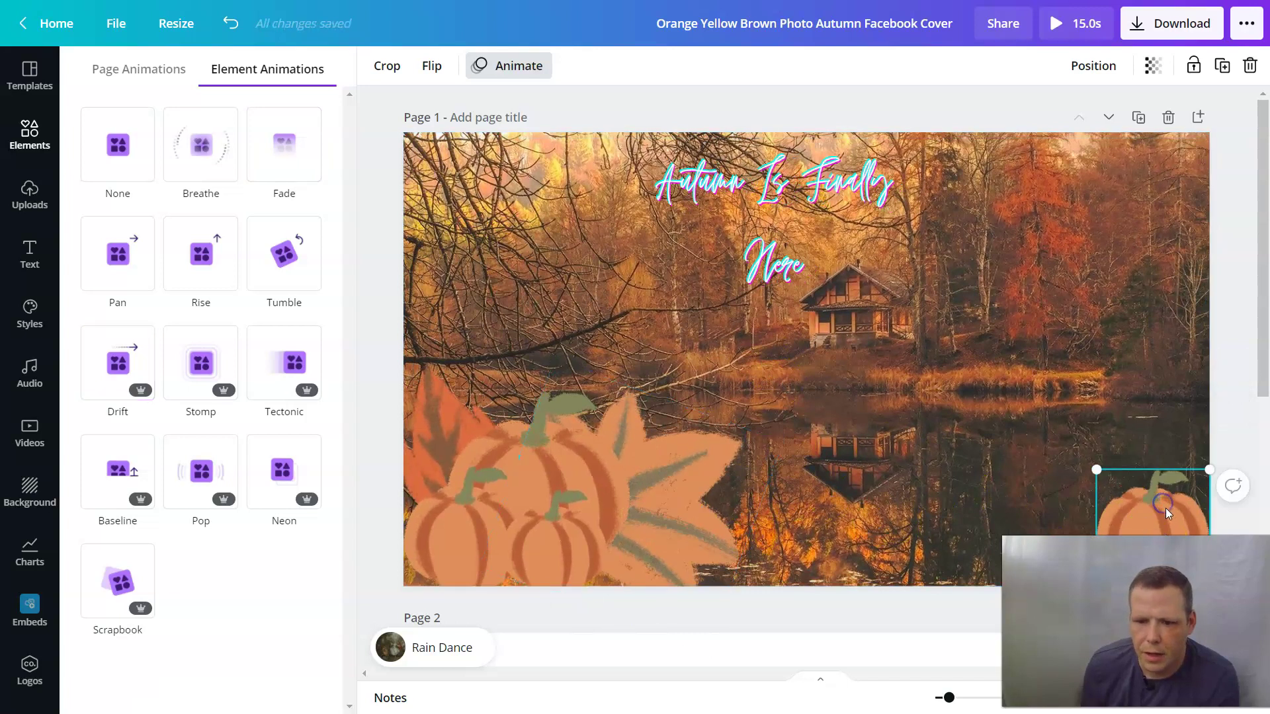
{"action": "left_click_drag", "start_coordinate": [1061, 458], "coordinate": [1066, 442]}
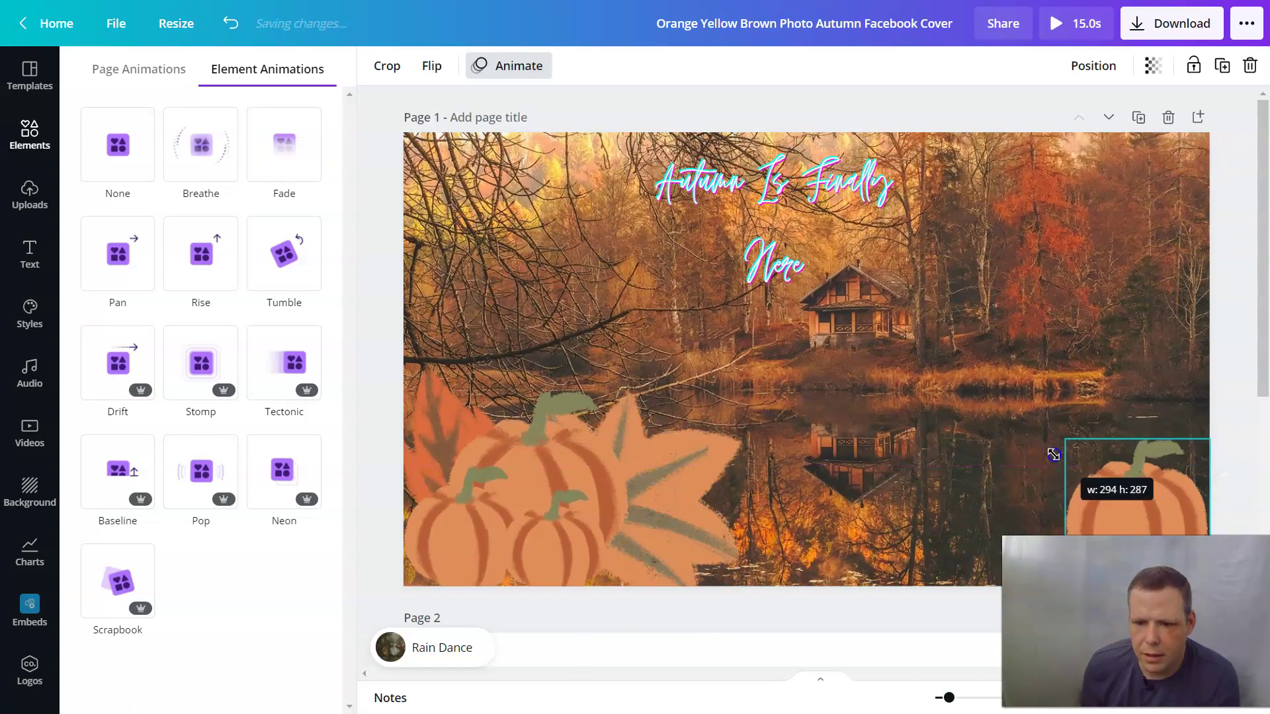
{"action": "left_click_drag", "start_coordinate": [1161, 517], "coordinate": [1171, 531]}
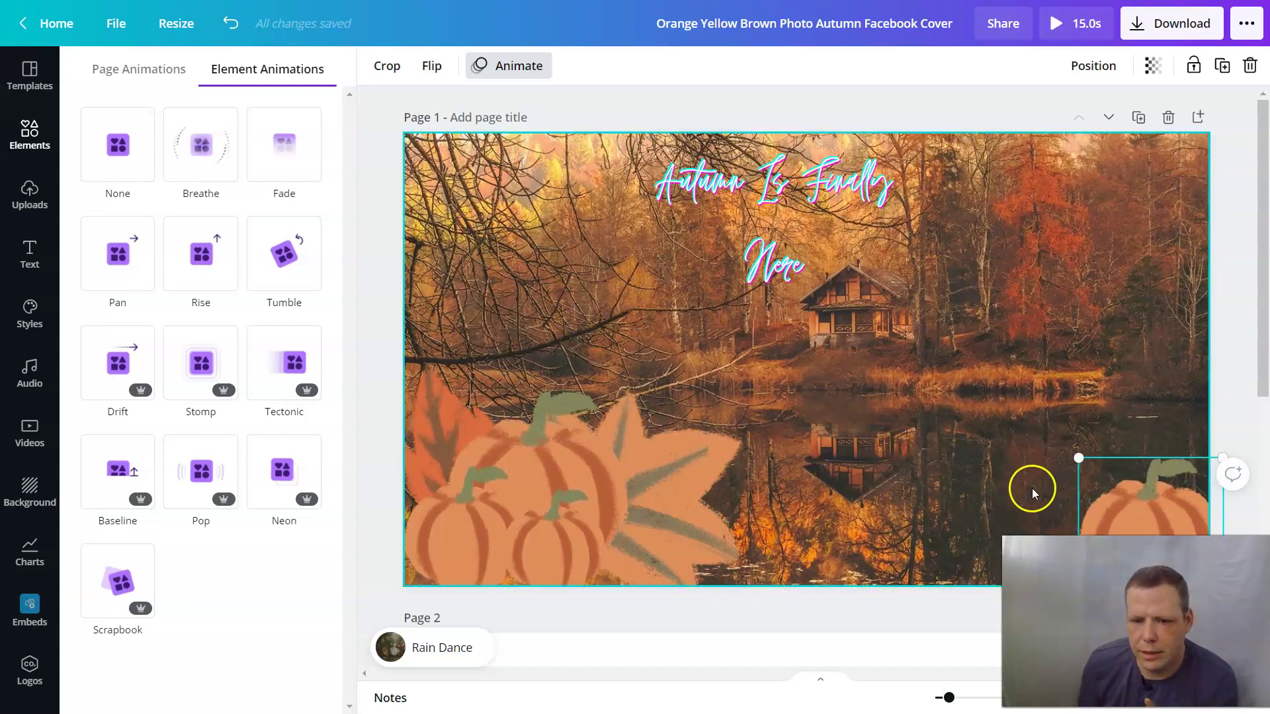
{"action": "left_click", "coordinate": [303, 491]}
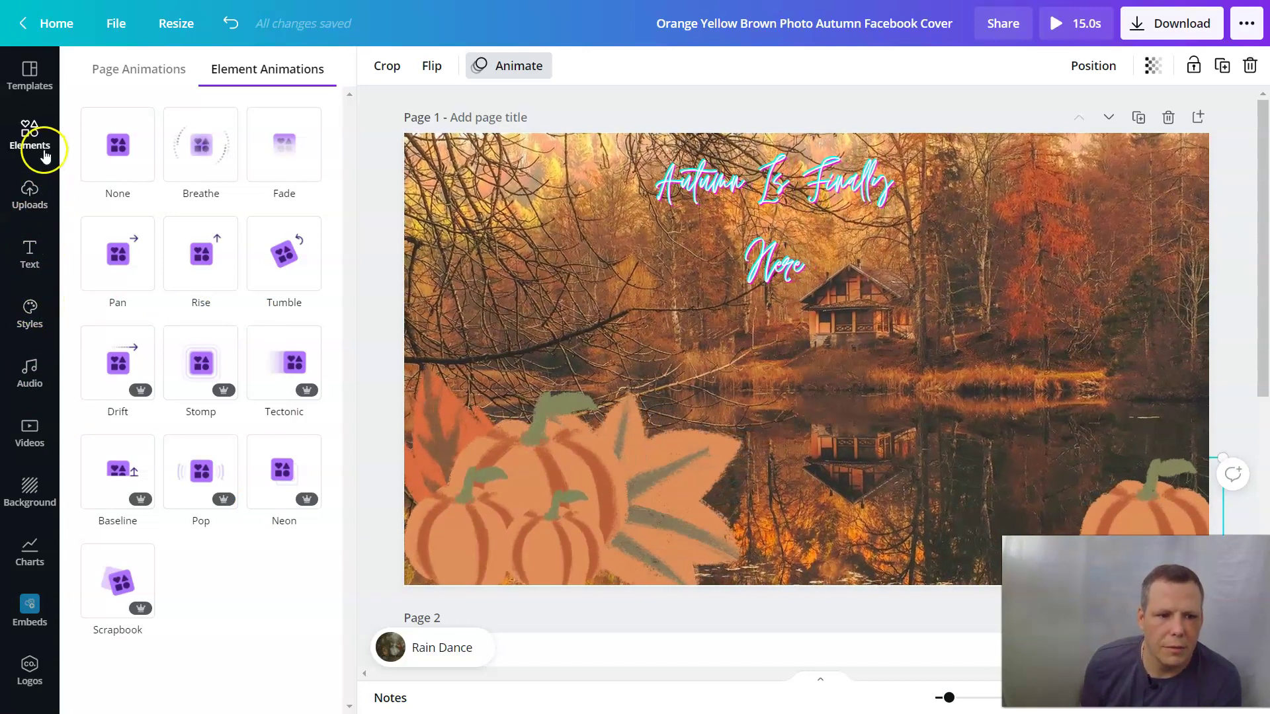
Step: Browse the "fall" element results for another autumn graphic suitable for the cover
{"action": "left_click", "coordinate": [25, 135]}
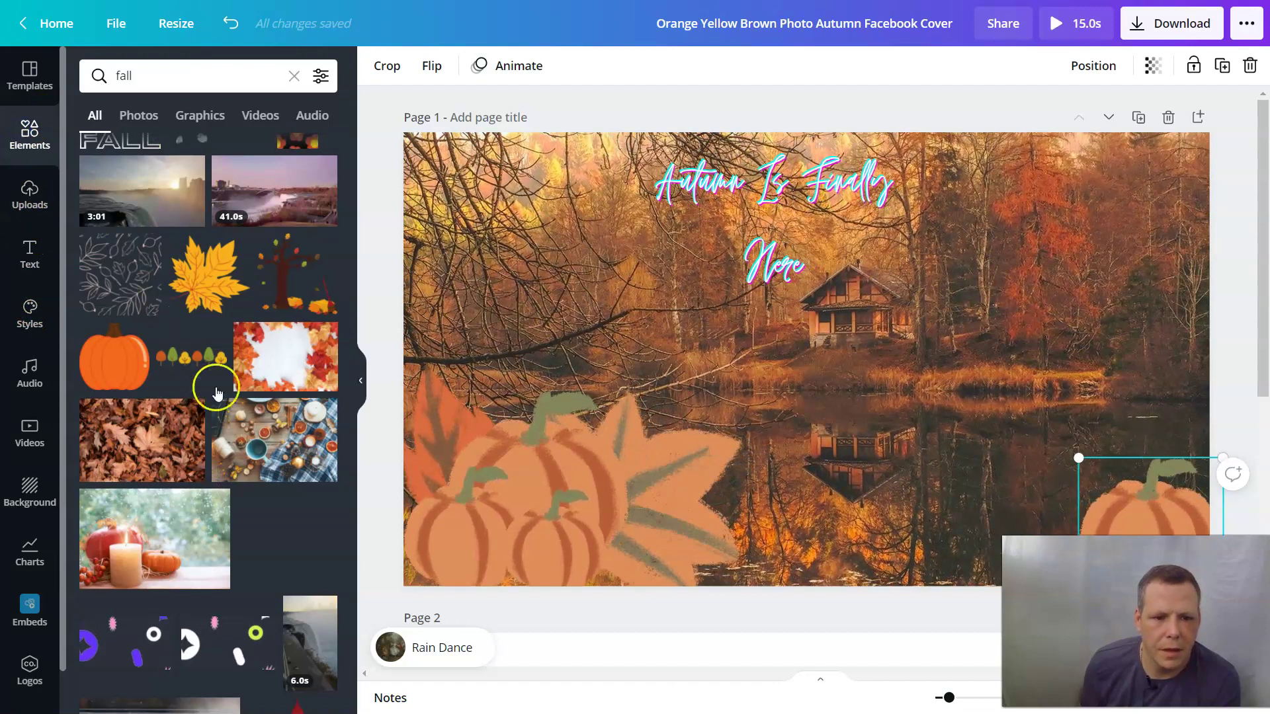
{"action": "scroll", "coordinate": [227, 431], "scroll_direction": "down", "scroll_amount": 7}
{"action": "scroll", "coordinate": [248, 466], "scroll_direction": "down", "scroll_amount": 8}
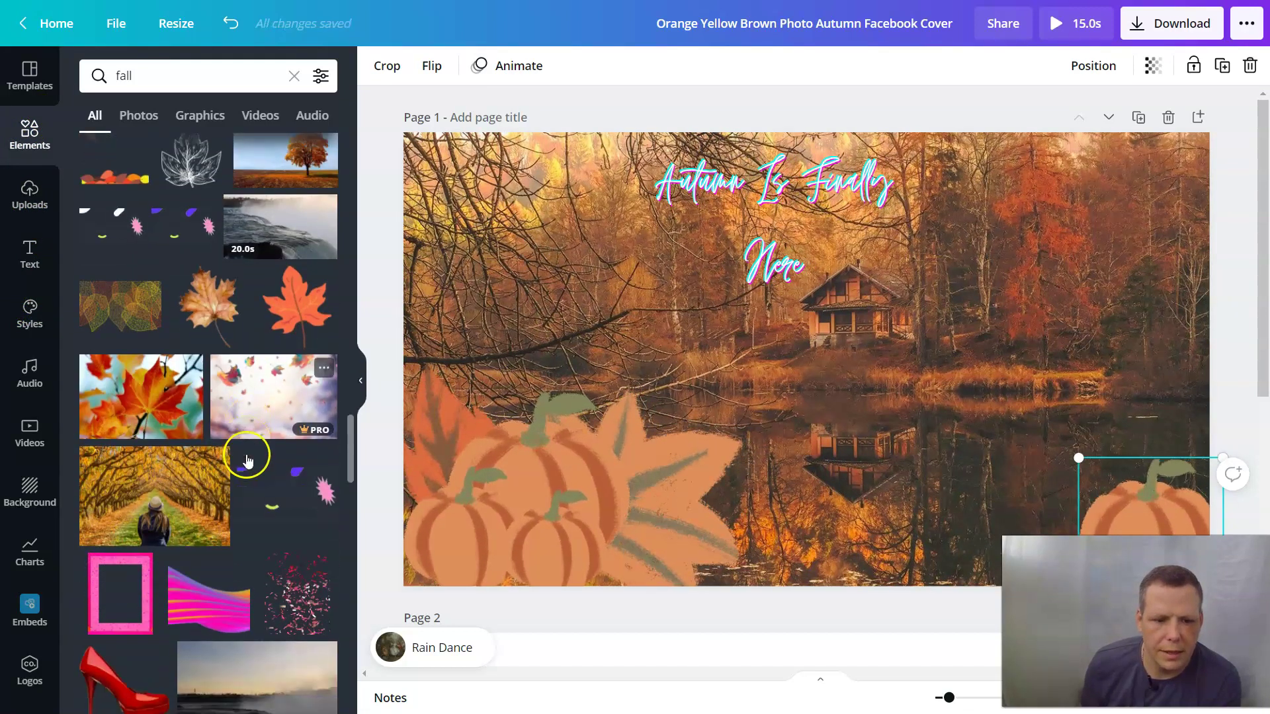
{"action": "scroll", "coordinate": [230, 484], "scroll_direction": "down", "scroll_amount": 6}
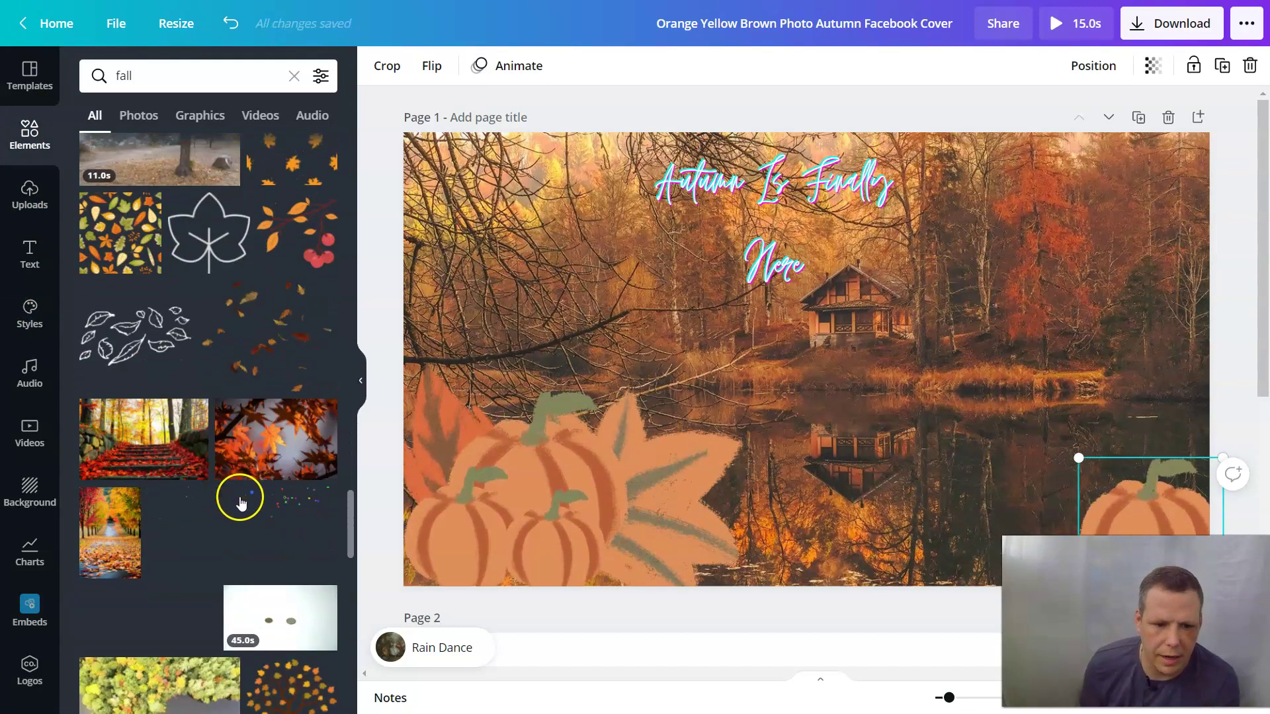
{"action": "scroll", "coordinate": [271, 501], "scroll_direction": "down", "scroll_amount": 8}
{"action": "scroll", "coordinate": [271, 494], "scroll_direction": "down", "scroll_amount": 3}
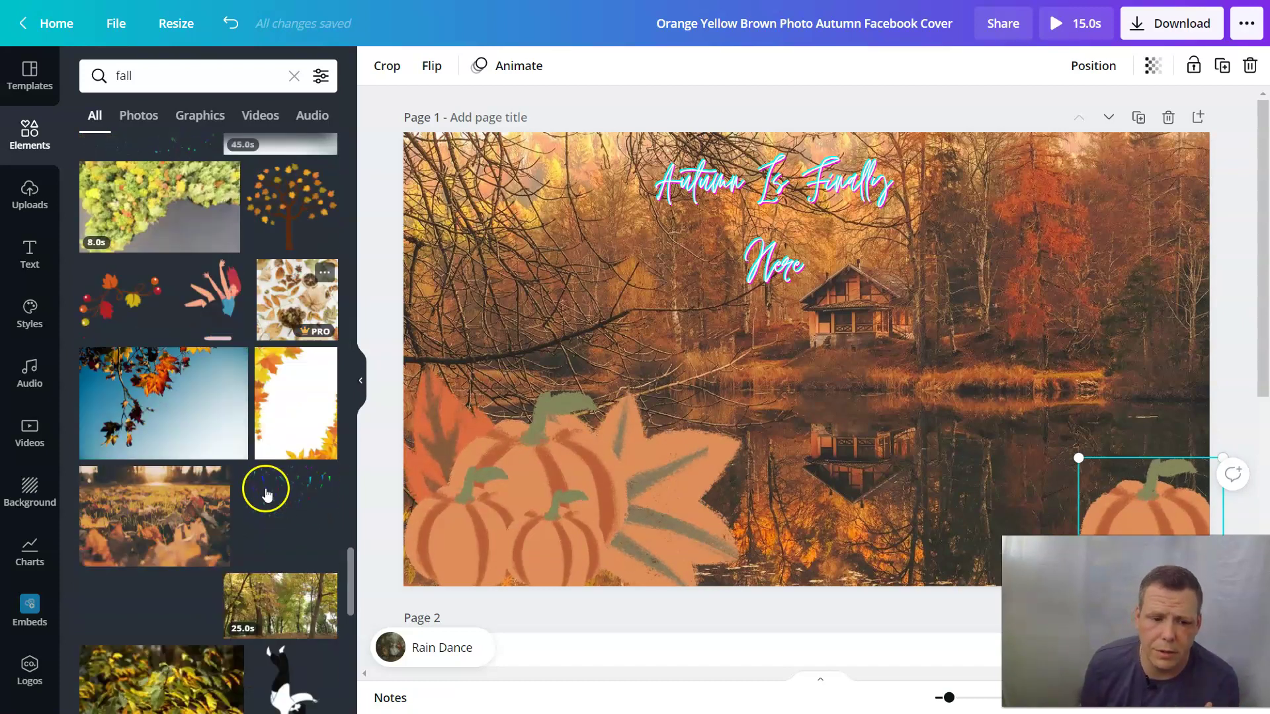
{"action": "scroll", "coordinate": [268, 497], "scroll_direction": "down", "scroll_amount": 4}
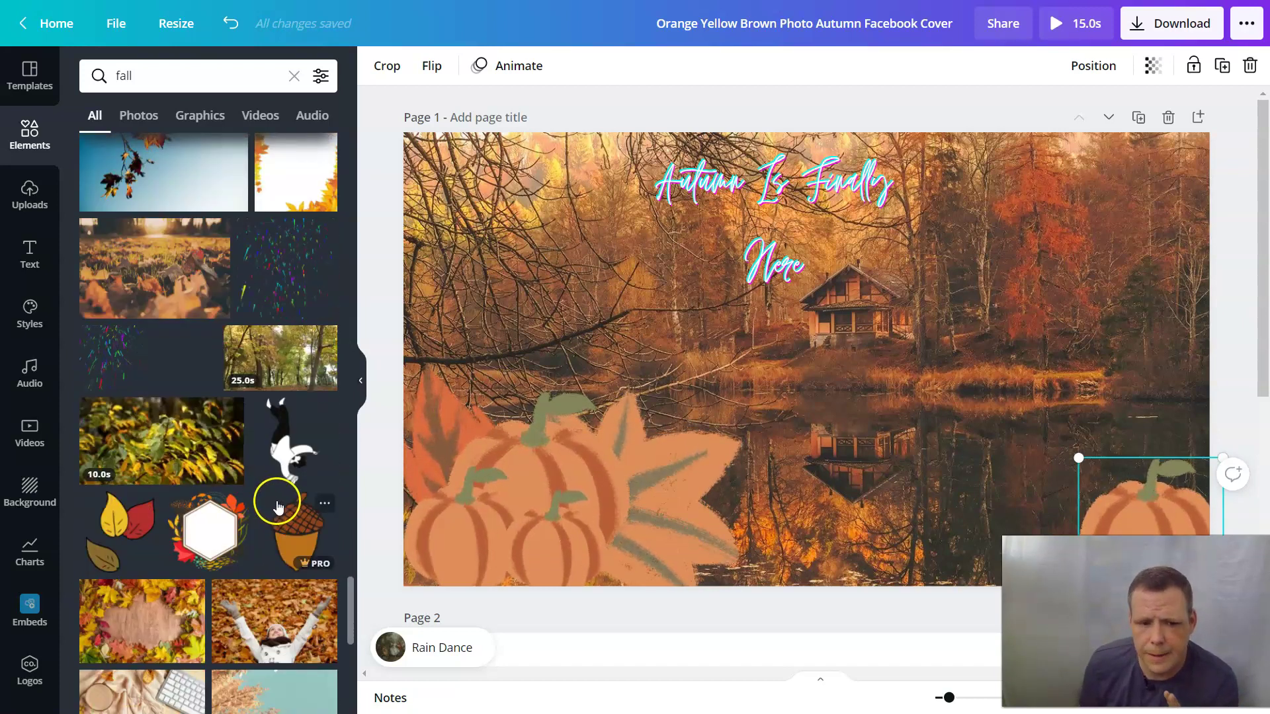
{"action": "scroll", "coordinate": [218, 466], "scroll_direction": "down", "scroll_amount": 3}
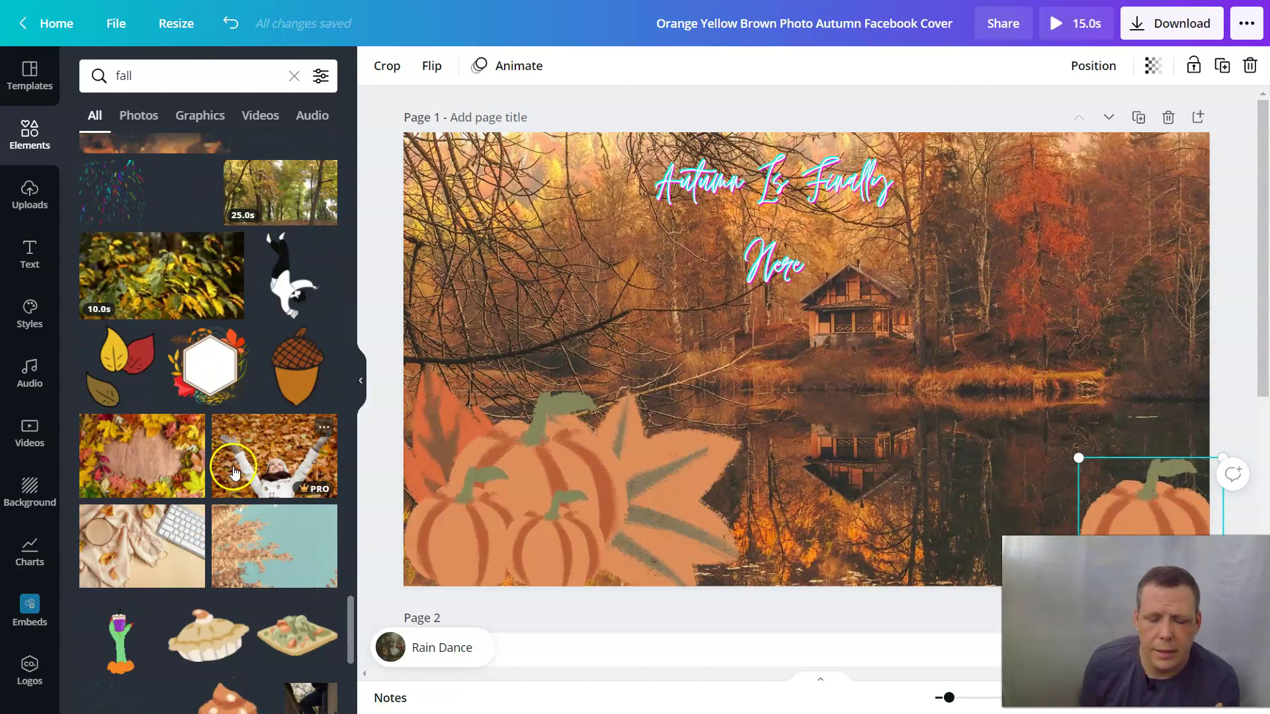
{"action": "scroll", "coordinate": [235, 476], "scroll_direction": "down", "scroll_amount": 6}
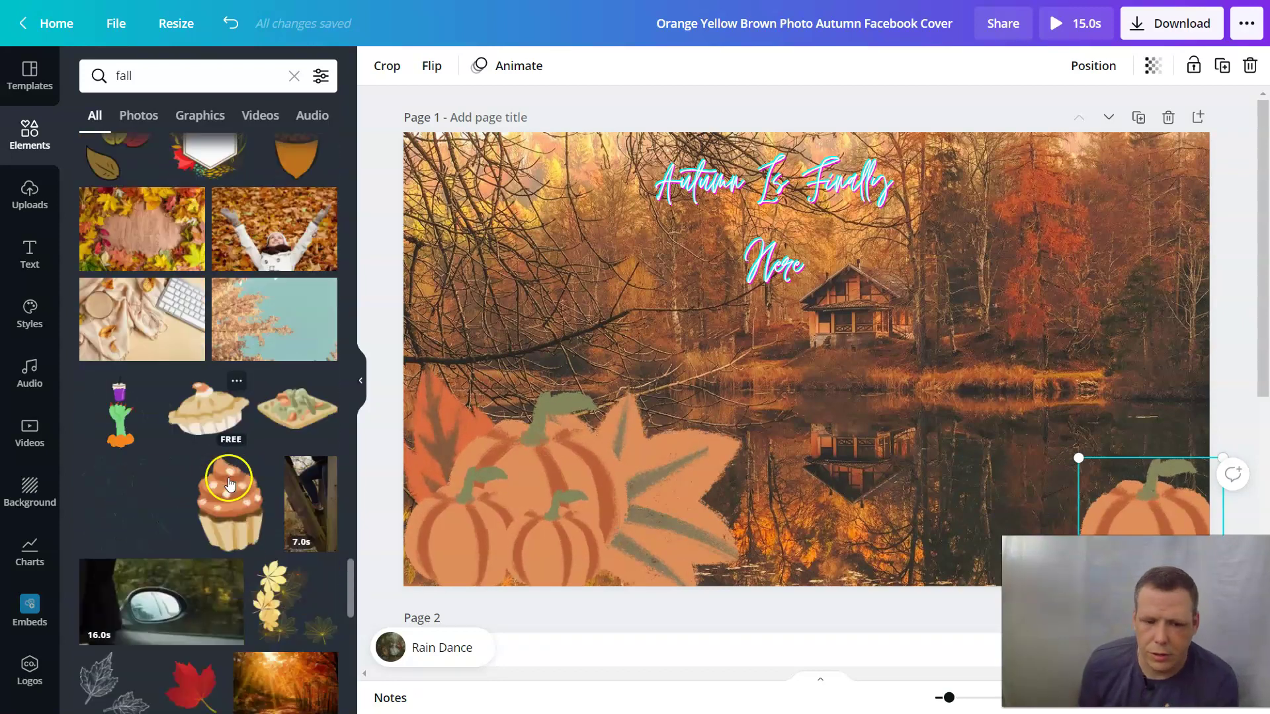
{"action": "scroll", "coordinate": [282, 533], "scroll_direction": "down", "scroll_amount": 3}
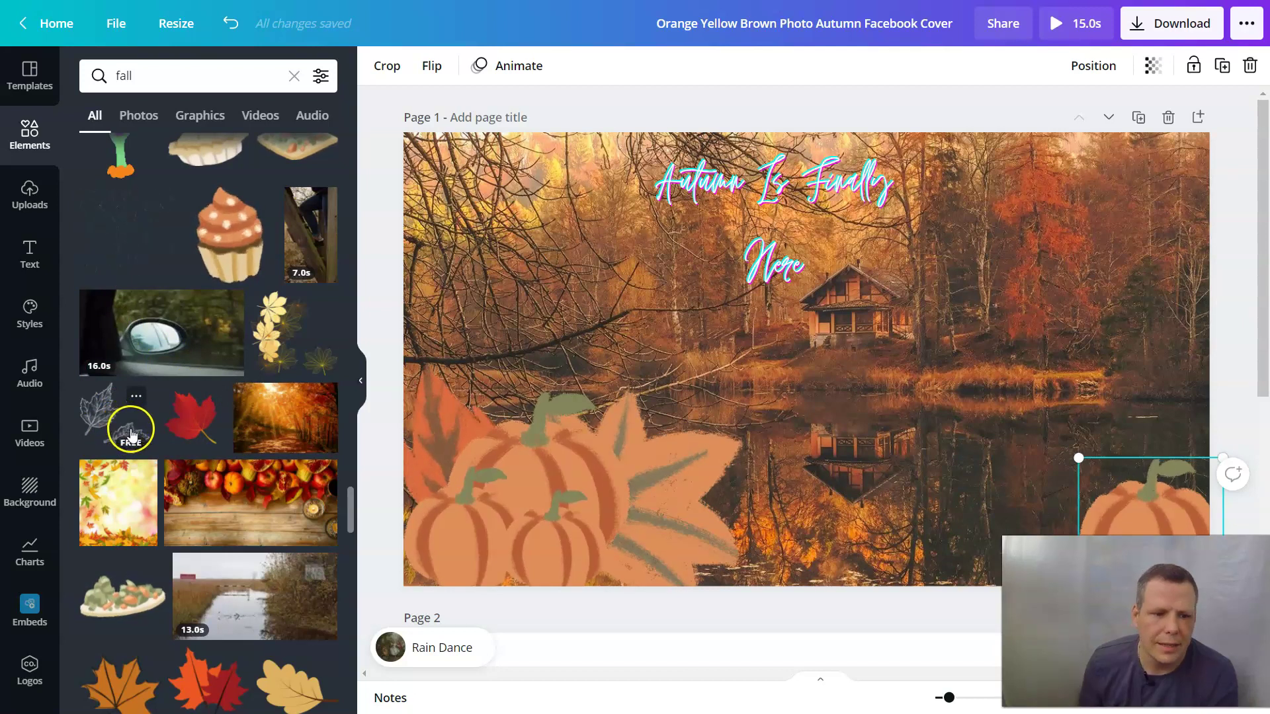
Step: Try the outlined leaf pair at a smaller size beside the cabin, and delete it from the cover
{"action": "left_click_drag", "start_coordinate": [712, 322], "coordinate": [751, 320]}
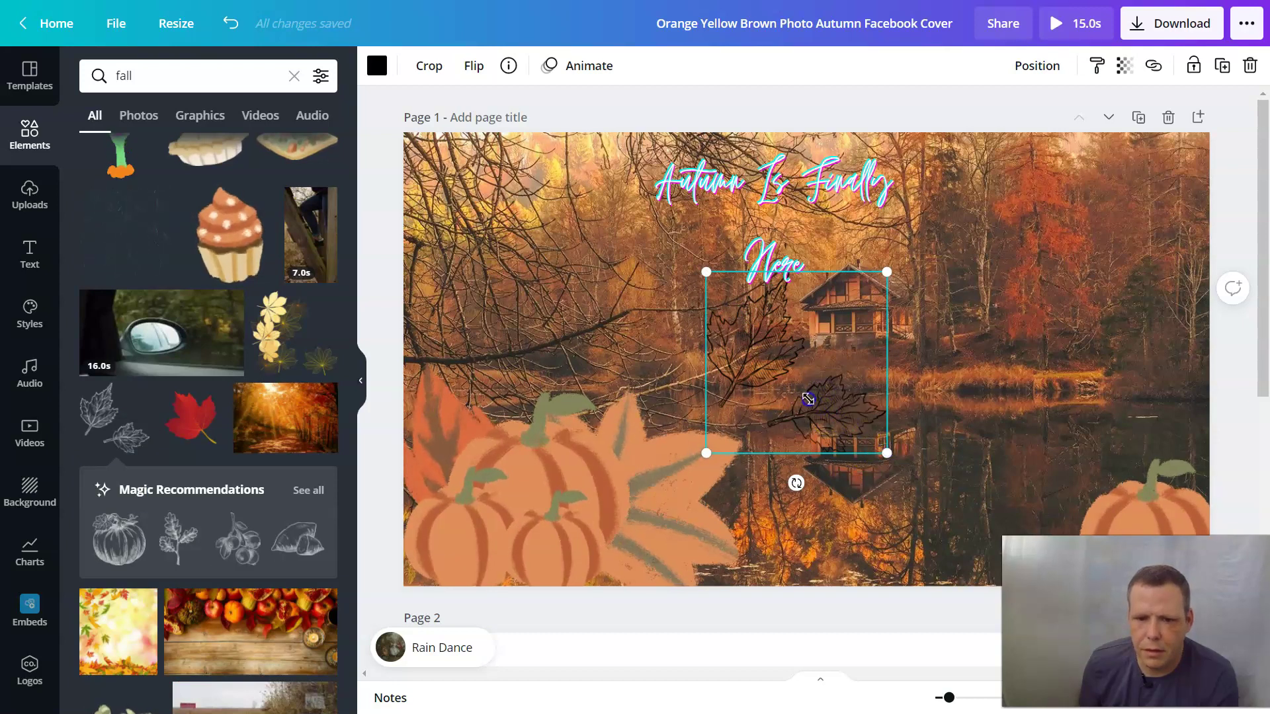
{"action": "left_click_drag", "start_coordinate": [808, 398], "coordinate": [822, 392]}
{"action": "right_click", "coordinate": [785, 345]}
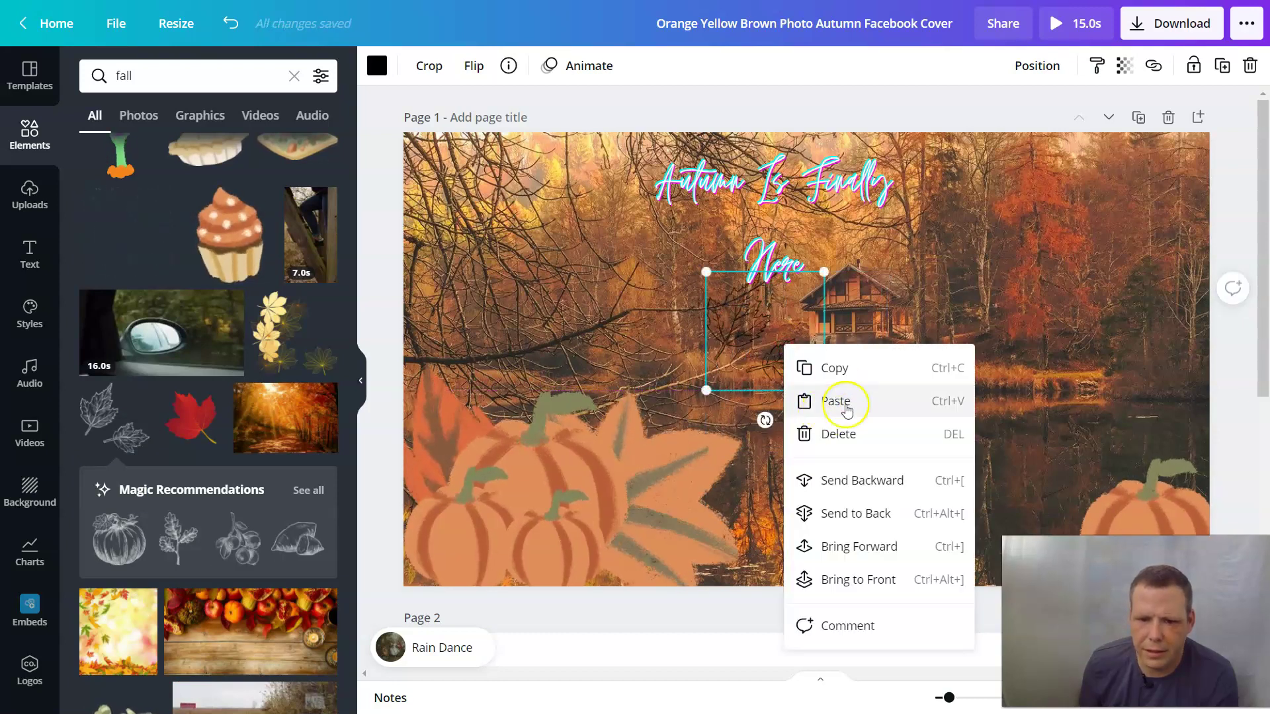
{"action": "left_click", "coordinate": [831, 433]}
{"action": "scroll", "coordinate": [251, 476], "scroll_direction": "down", "scroll_amount": 1}
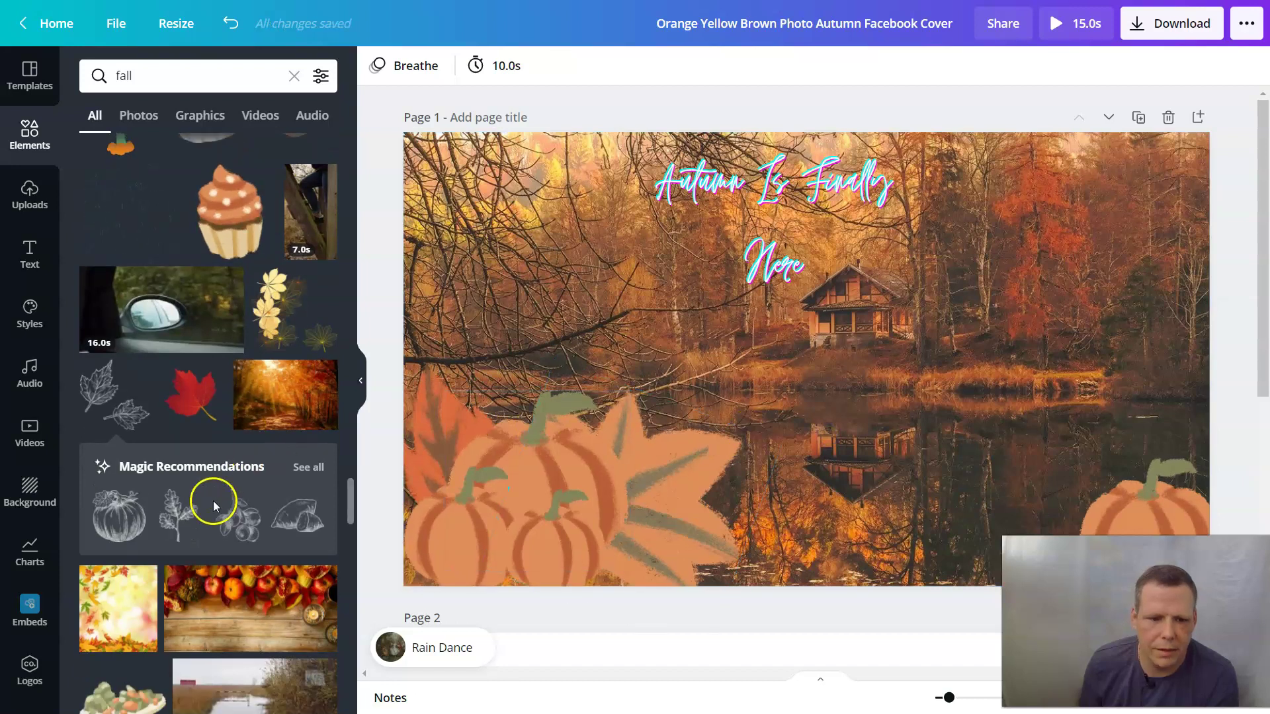
Step: Add the cream swirl cluster graphic from the "fall" element results to the cover and shrink it beside the heading
{"action": "scroll", "coordinate": [213, 502], "scroll_direction": "down", "scroll_amount": 3}
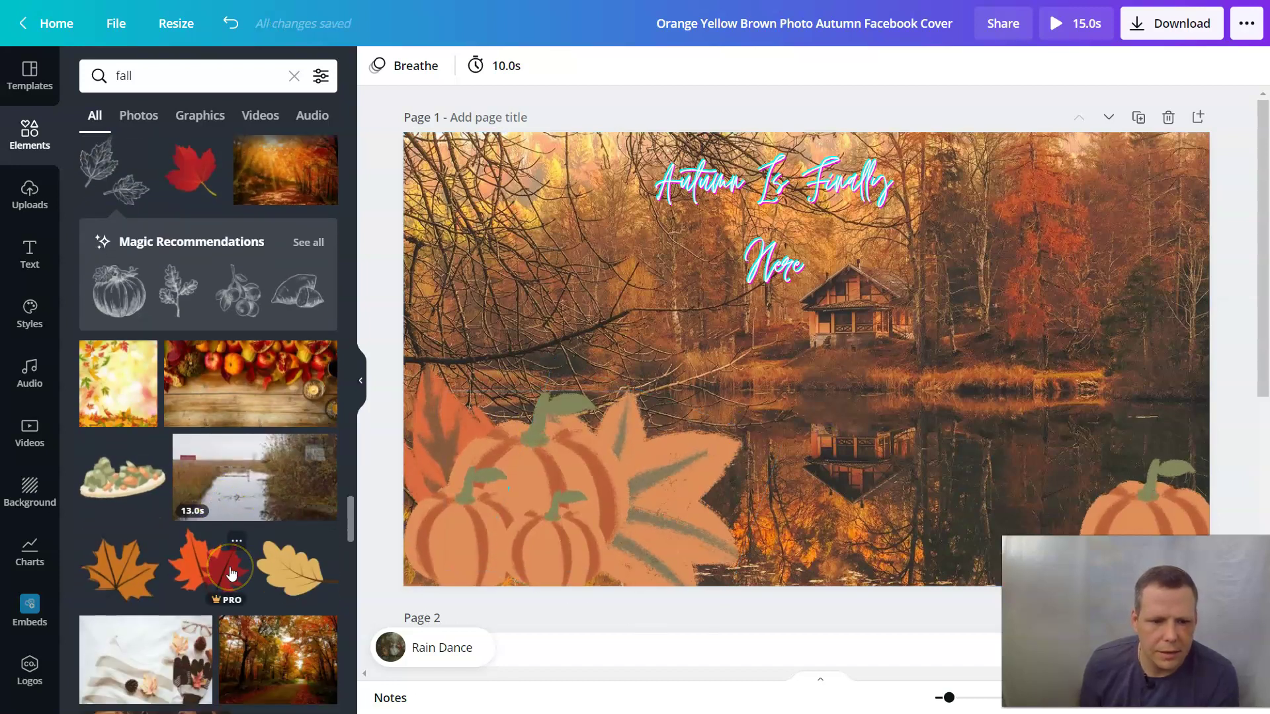
{"action": "scroll", "coordinate": [289, 524], "scroll_direction": "down", "scroll_amount": 5}
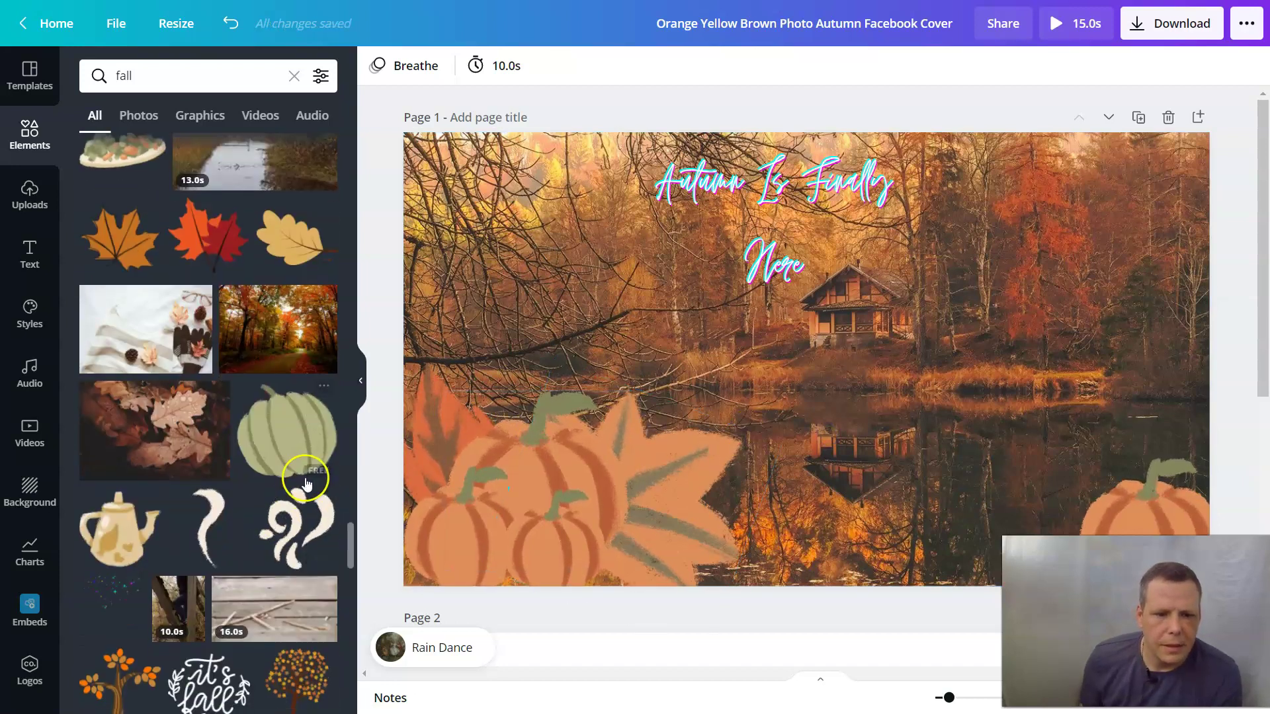
{"action": "scroll", "coordinate": [318, 529], "scroll_direction": "down", "scroll_amount": 1}
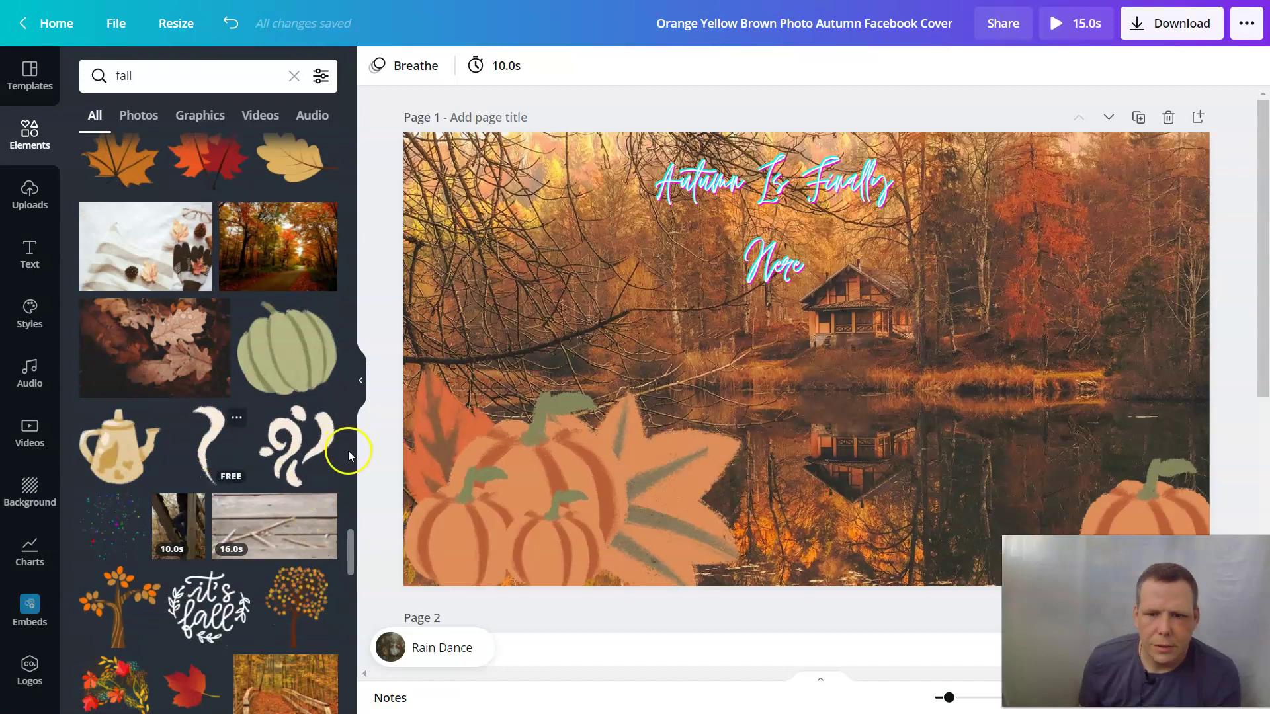
{"action": "left_click_drag", "start_coordinate": [318, 453], "coordinate": [793, 268]}
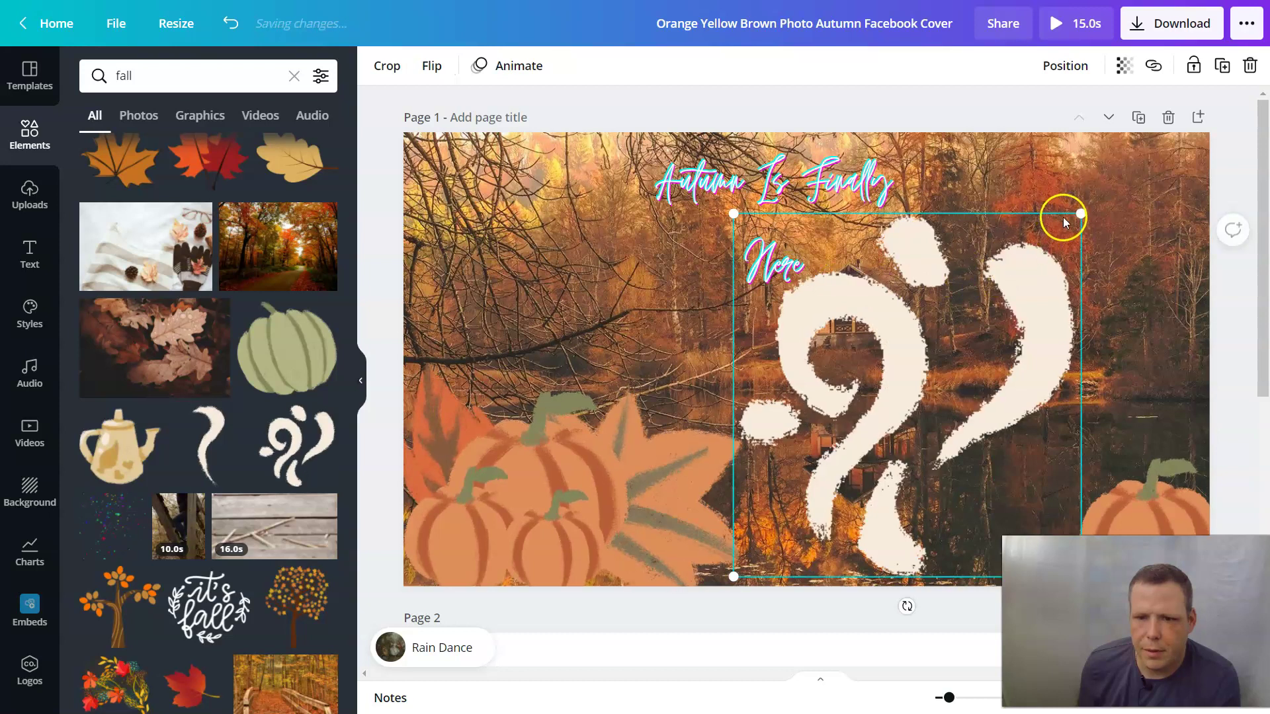
{"action": "left_click_drag", "start_coordinate": [976, 283], "coordinate": [569, 242]}
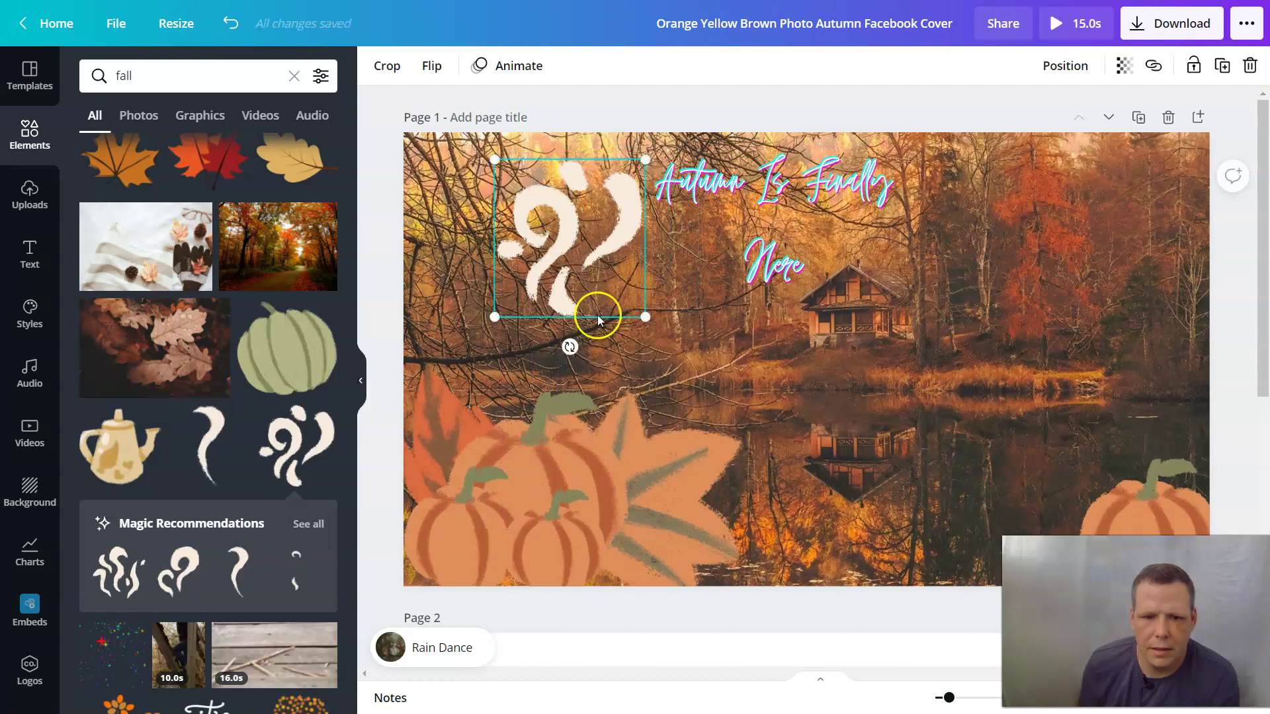
Step: Rotate the swirl a quarter turn counterclockwise and place it at a smaller size just right of the heading
{"action": "left_click_drag", "start_coordinate": [569, 346], "coordinate": [670, 230]}
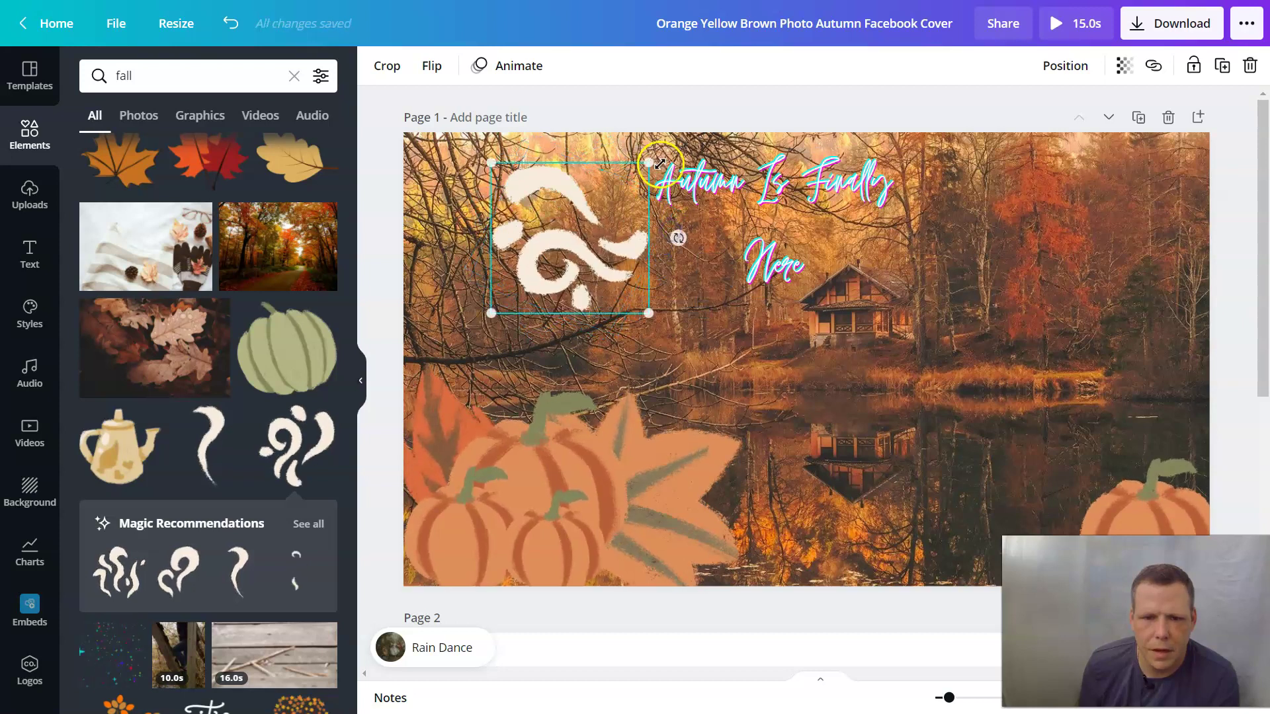
{"action": "left_click_drag", "start_coordinate": [643, 170], "coordinate": [578, 207]}
{"action": "left_click_drag", "start_coordinate": [533, 271], "coordinate": [956, 210]}
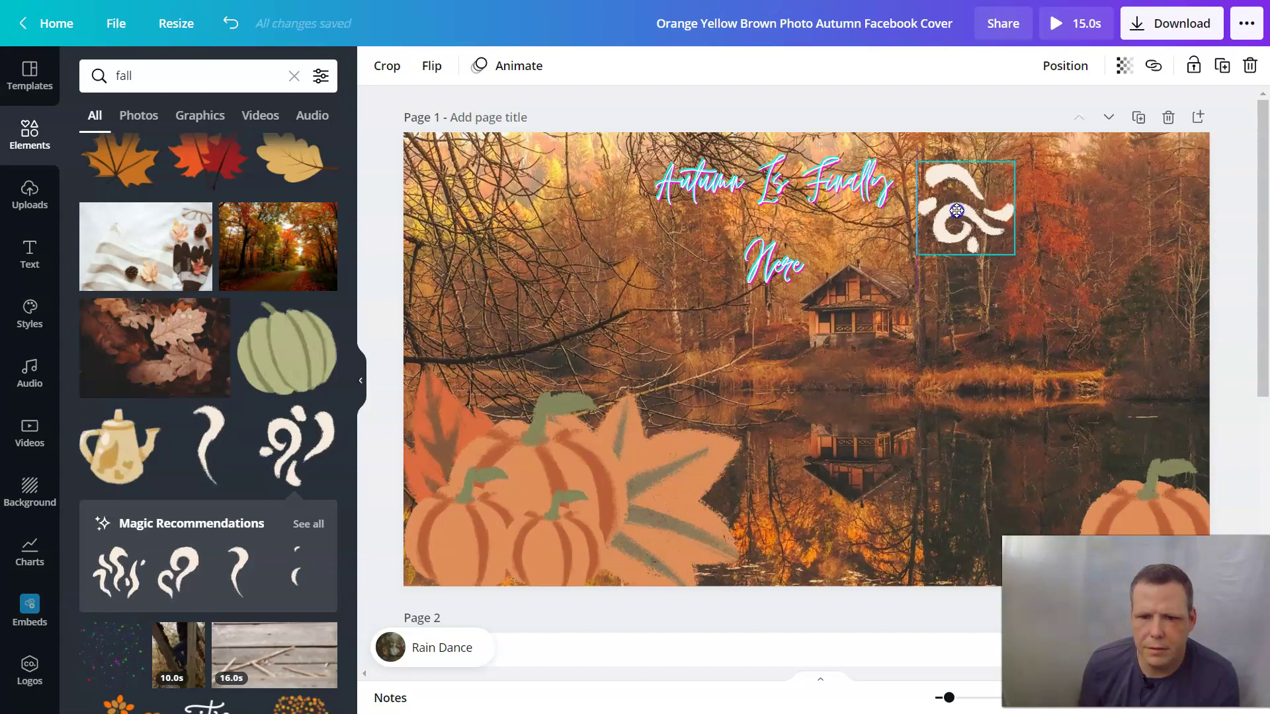
{"action": "mouse_move", "coordinate": [1013, 206]}
{"action": "left_mouse_down"}
{"action": "mouse_move", "coordinate": [990, 180]}
{"action": "mouse_move", "coordinate": [1011, 187]}
{"action": "mouse_move", "coordinate": [999, 188]}
{"action": "left_mouse_up"}
{"action": "left_click", "coordinate": [950, 252]}
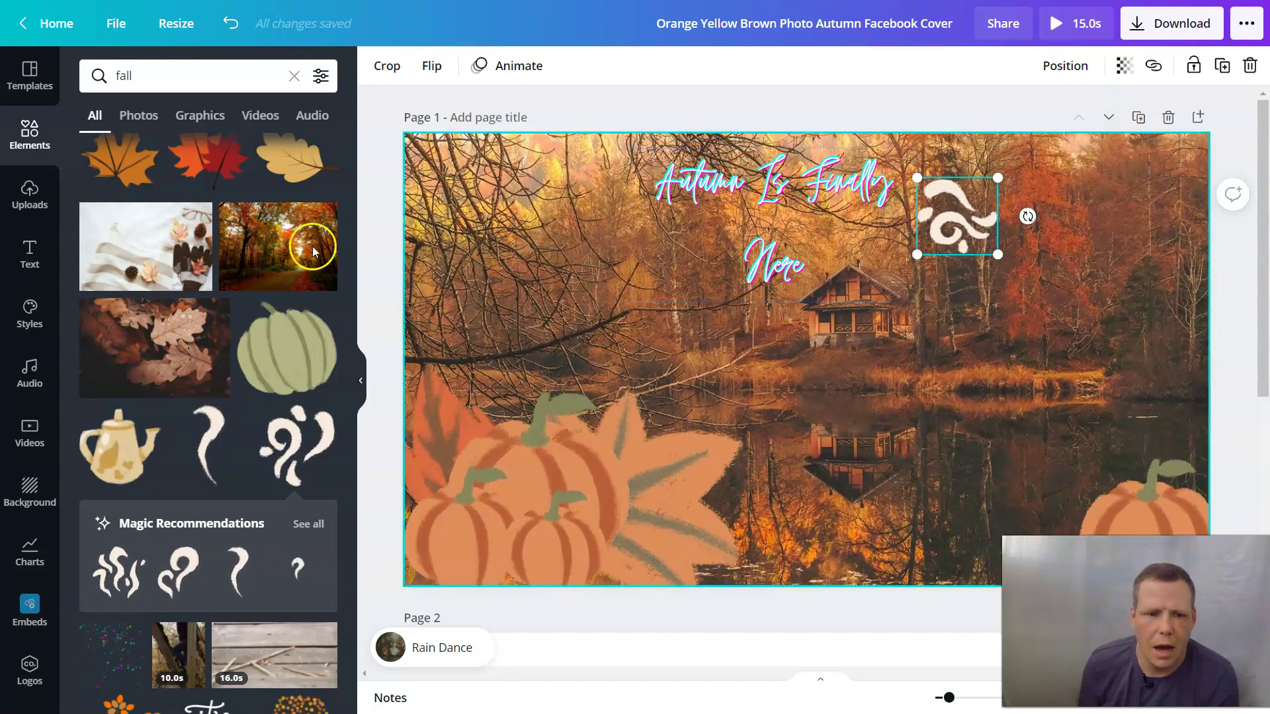
Step: Add a second copy of the cream swirl graphic, shrink it and rotate it a quarter turn counterclockwise
{"action": "left_click", "coordinate": [311, 442]}
{"action": "left_click_drag", "start_coordinate": [877, 314], "coordinate": [815, 362]}
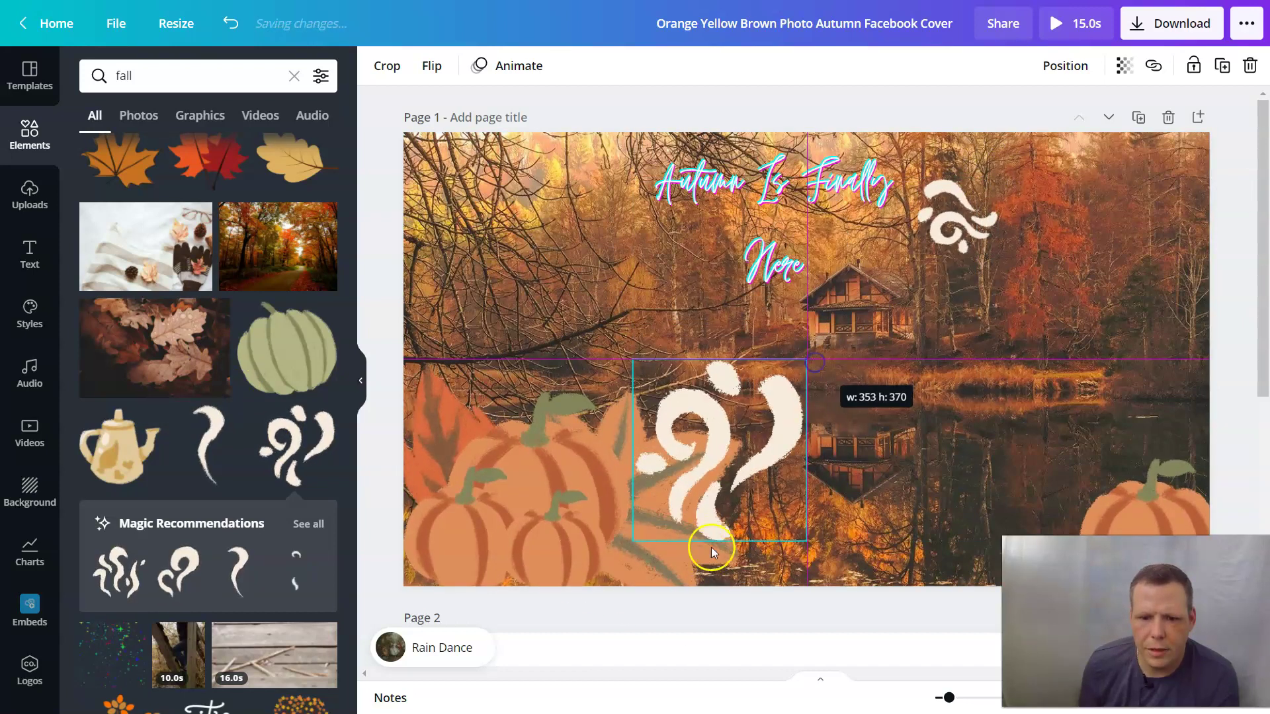
{"action": "left_click_drag", "start_coordinate": [711, 546], "coordinate": [719, 547]}
{"action": "left_click_drag", "start_coordinate": [797, 529], "coordinate": [770, 405]}
Step: Flip the second swirl horizontally and move it to the left of the heading
{"action": "left_click", "coordinate": [431, 65]}
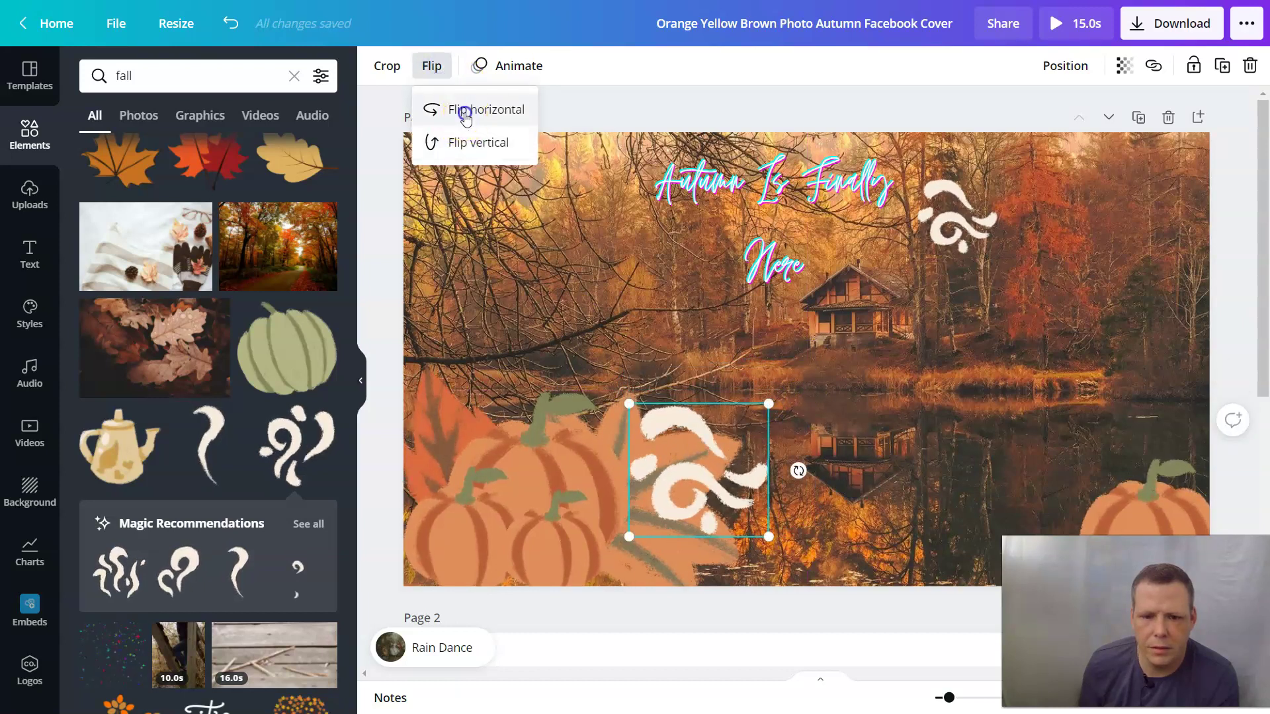
{"action": "left_click", "coordinate": [464, 114]}
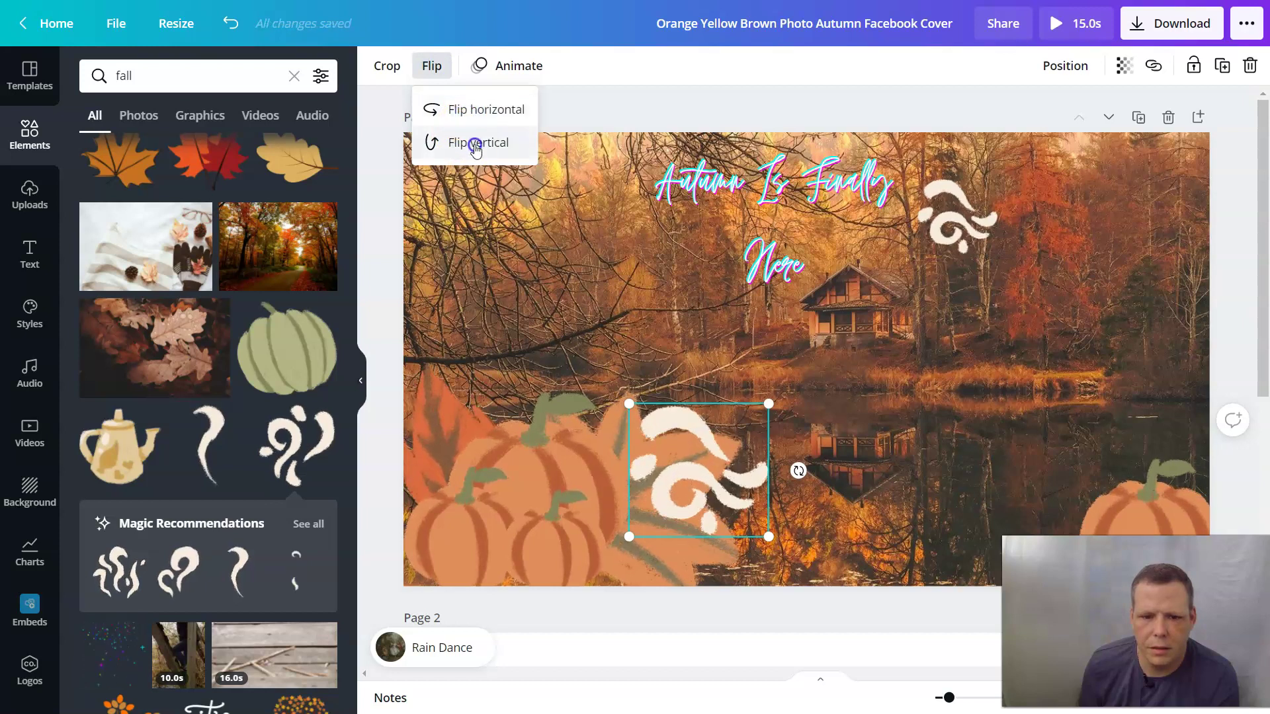
{"action": "left_click", "coordinate": [439, 140]}
{"action": "left_click_drag", "start_coordinate": [701, 457], "coordinate": [583, 227]}
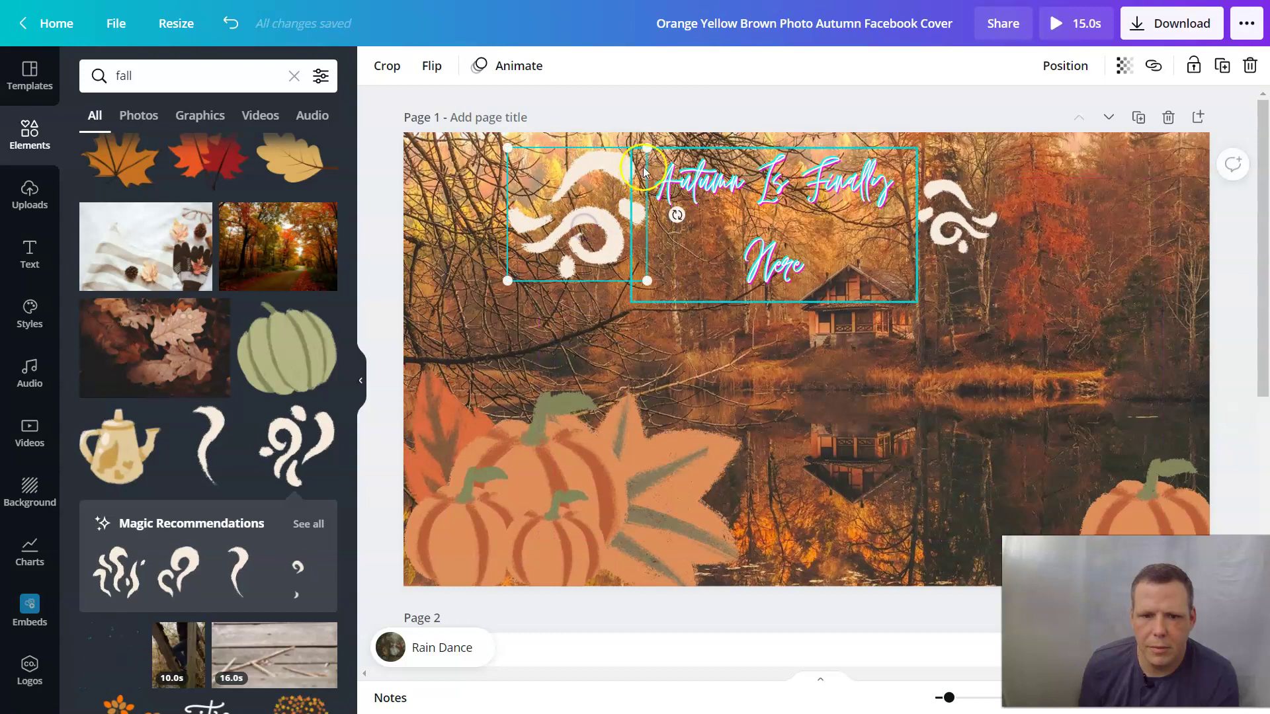
Step: Shrink the swirl left of the heading to match the size of the right one and align the two level
{"action": "mouse_move", "coordinate": [623, 166]}
{"action": "left_mouse_down"}
{"action": "mouse_move", "coordinate": [593, 216]}
{"action": "mouse_move", "coordinate": [605, 185]}
{"action": "mouse_move", "coordinate": [577, 215]}
{"action": "mouse_move", "coordinate": [633, 177]}
{"action": "left_mouse_up"}
{"action": "left_click", "coordinate": [581, 236]}
{"action": "left_click", "coordinate": [582, 207]}
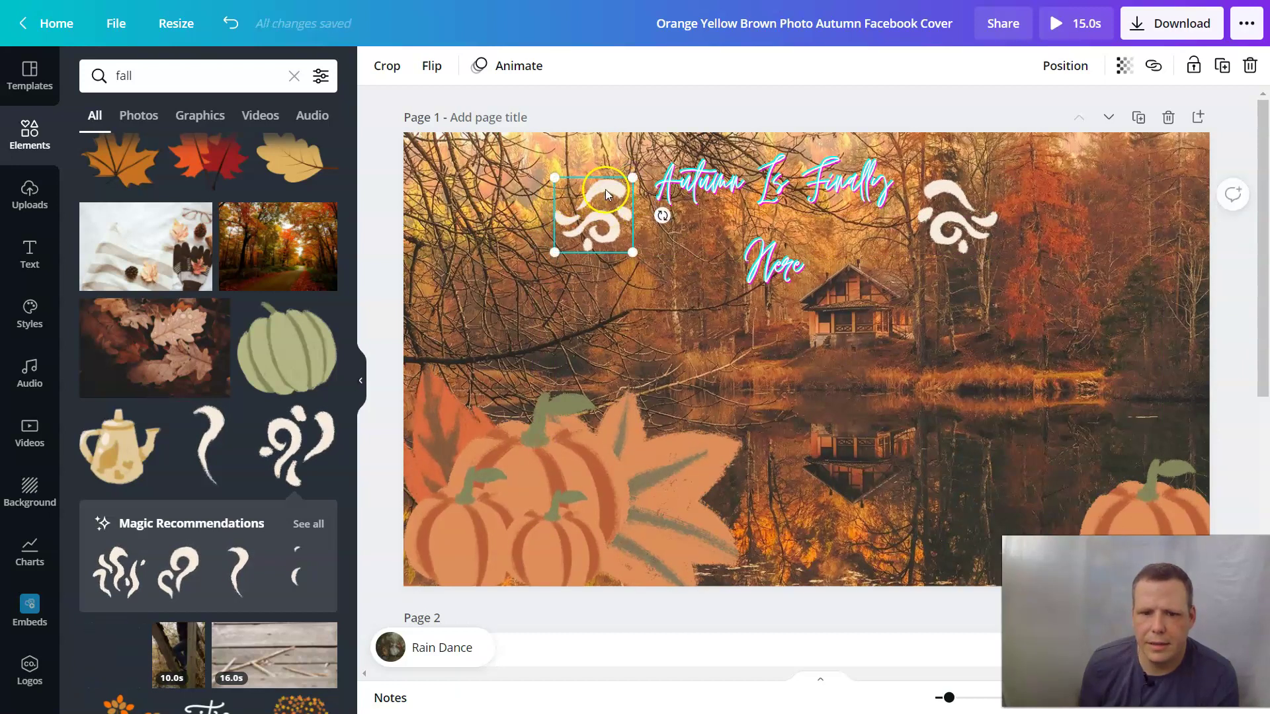
{"action": "mouse_move", "coordinate": [594, 219]}
{"action": "left_mouse_down"}
{"action": "mouse_move", "coordinate": [605, 210]}
{"action": "mouse_move", "coordinate": [599, 224]}
{"action": "left_mouse_up"}
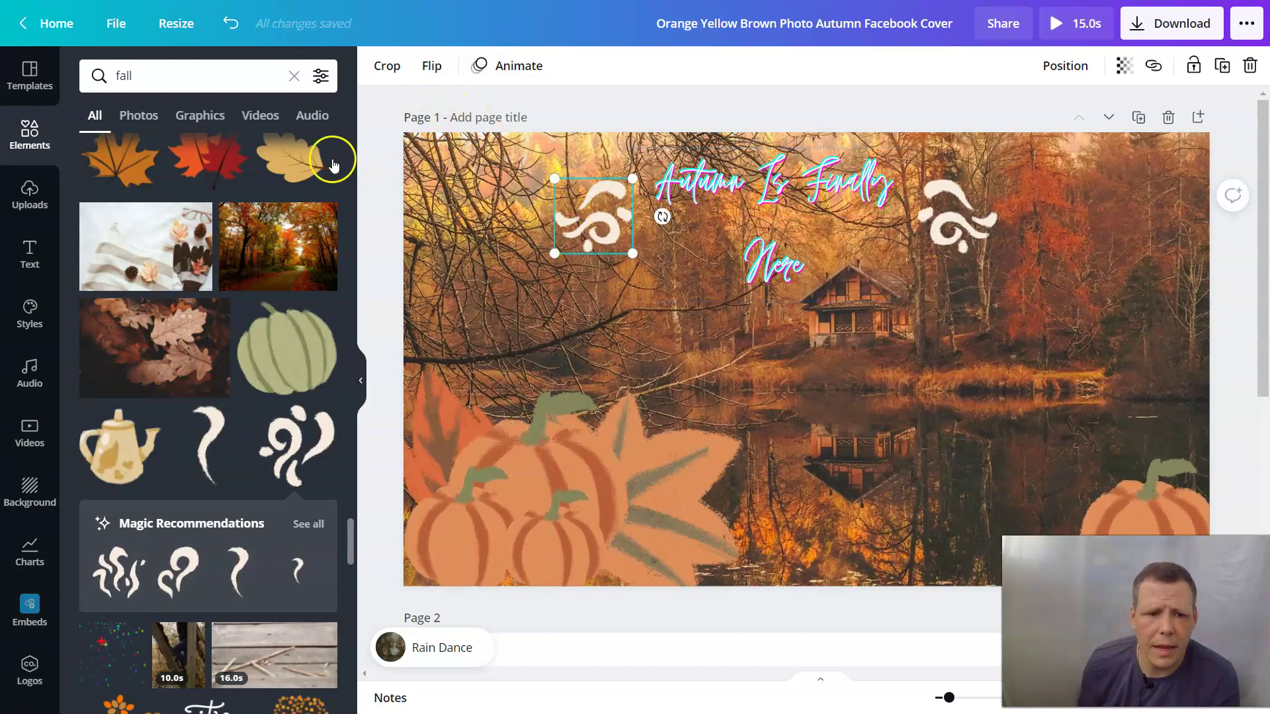
Step: Apply the Rise element animation to both swirls flanking the heading
{"action": "left_click", "coordinate": [502, 65]}
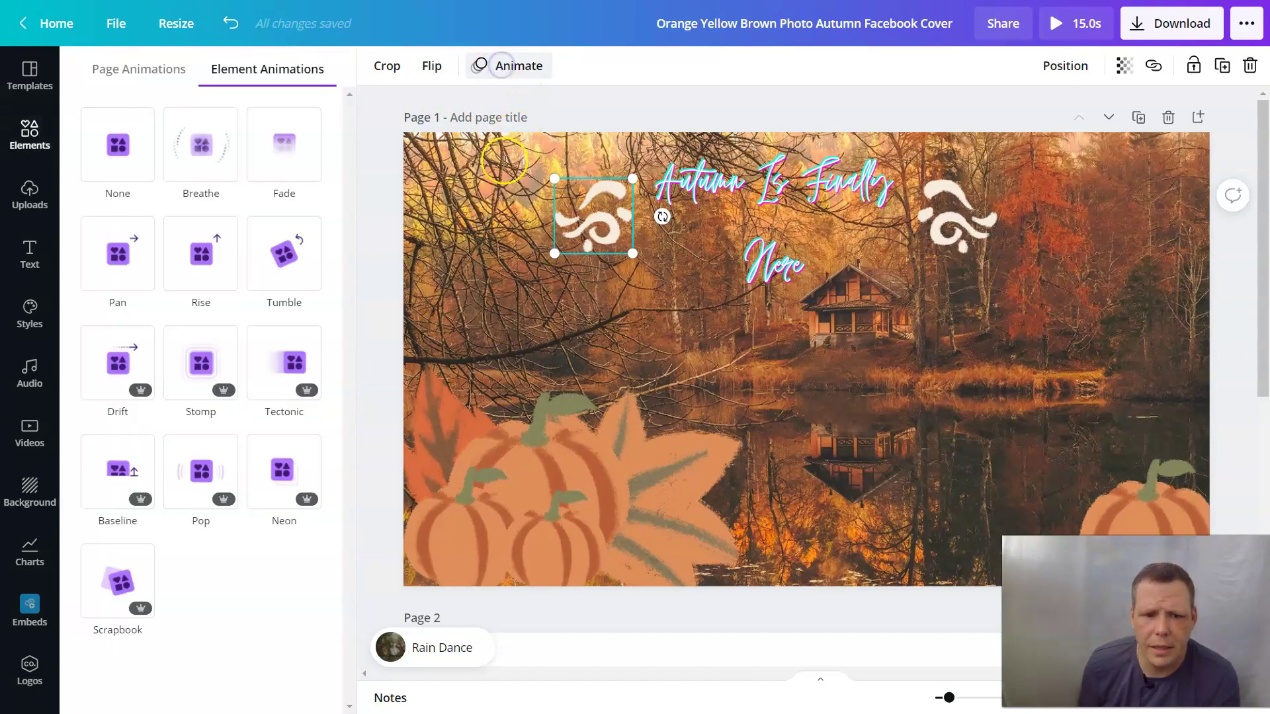
{"action": "left_click", "coordinate": [289, 292]}
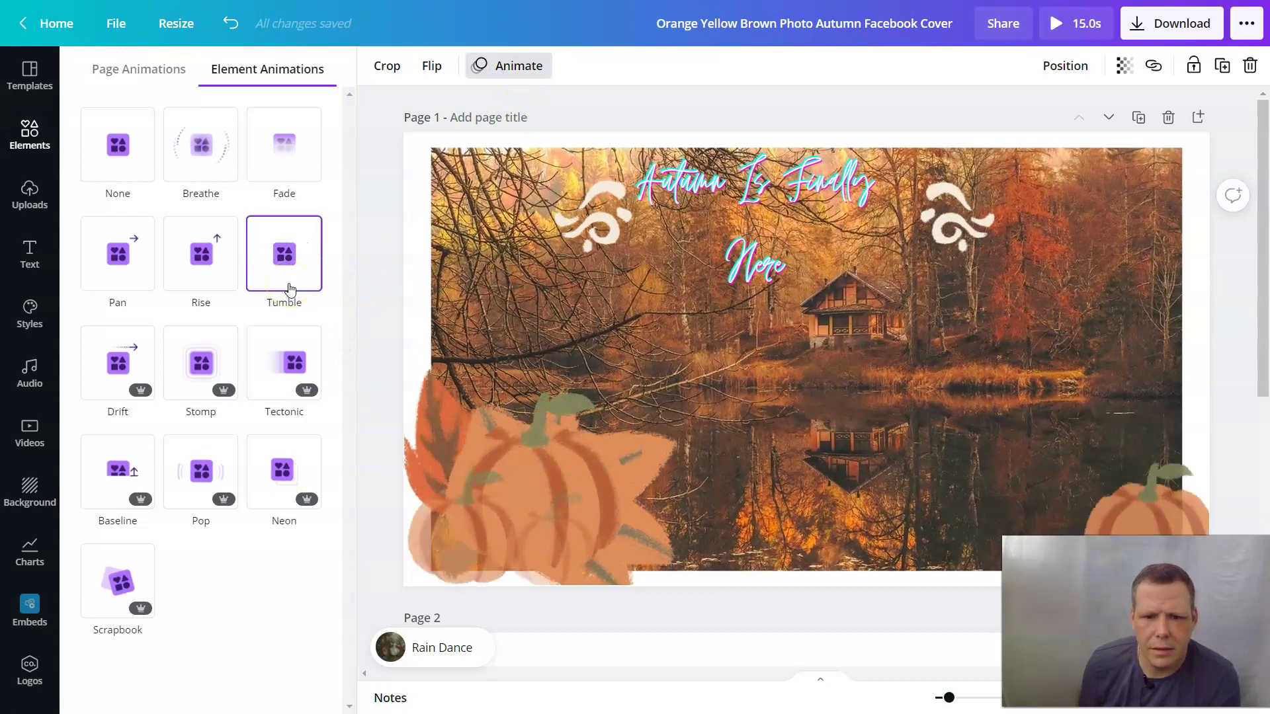
{"action": "left_click", "coordinate": [201, 293]}
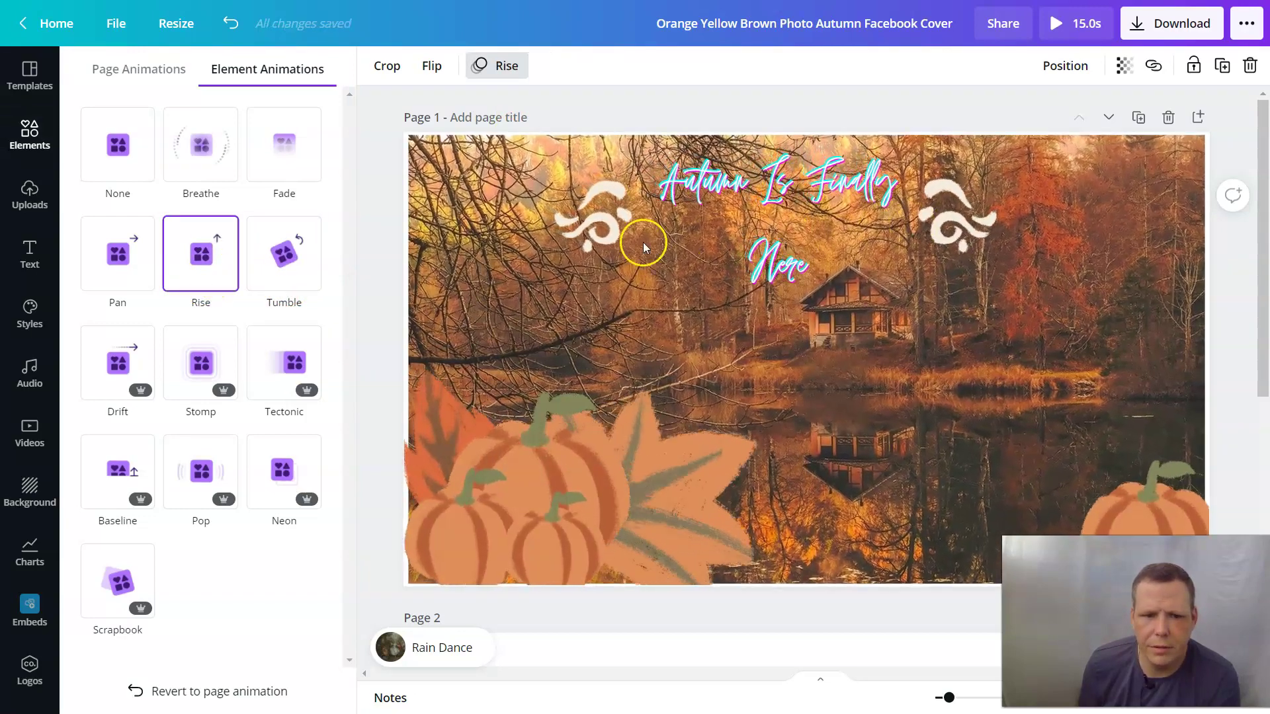
{"action": "left_click", "coordinate": [939, 217]}
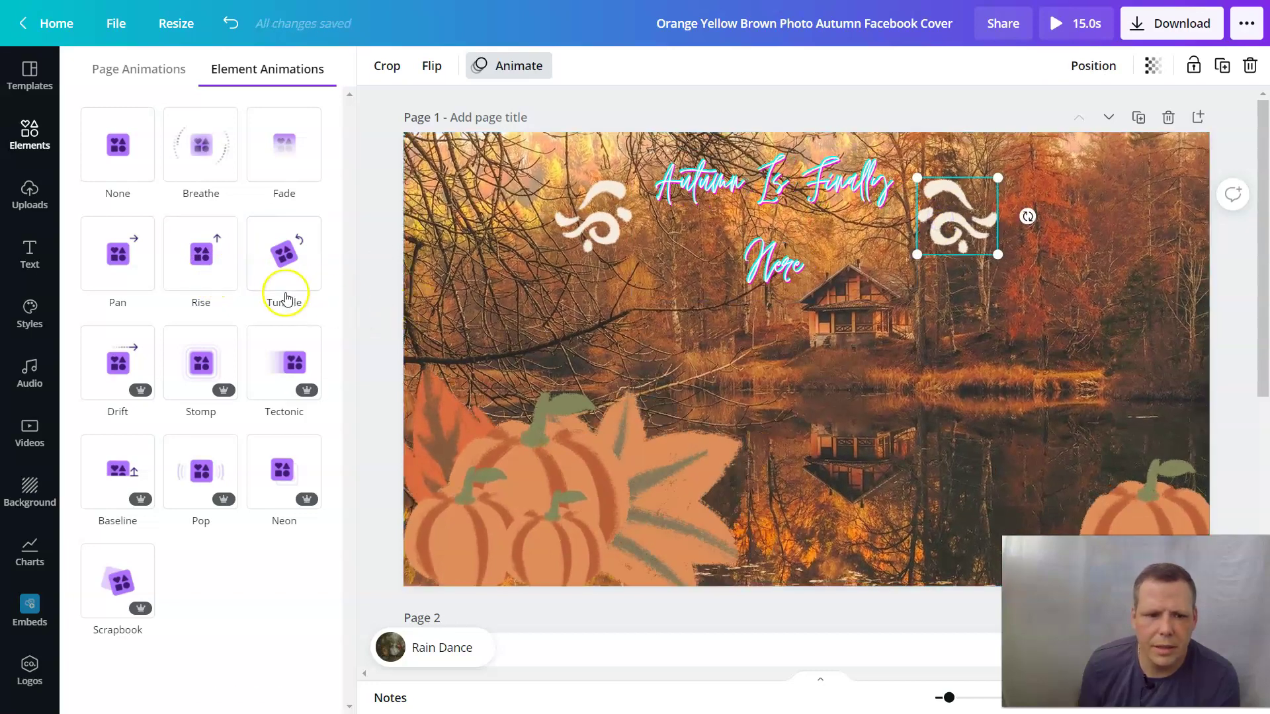
{"action": "left_click", "coordinate": [201, 265]}
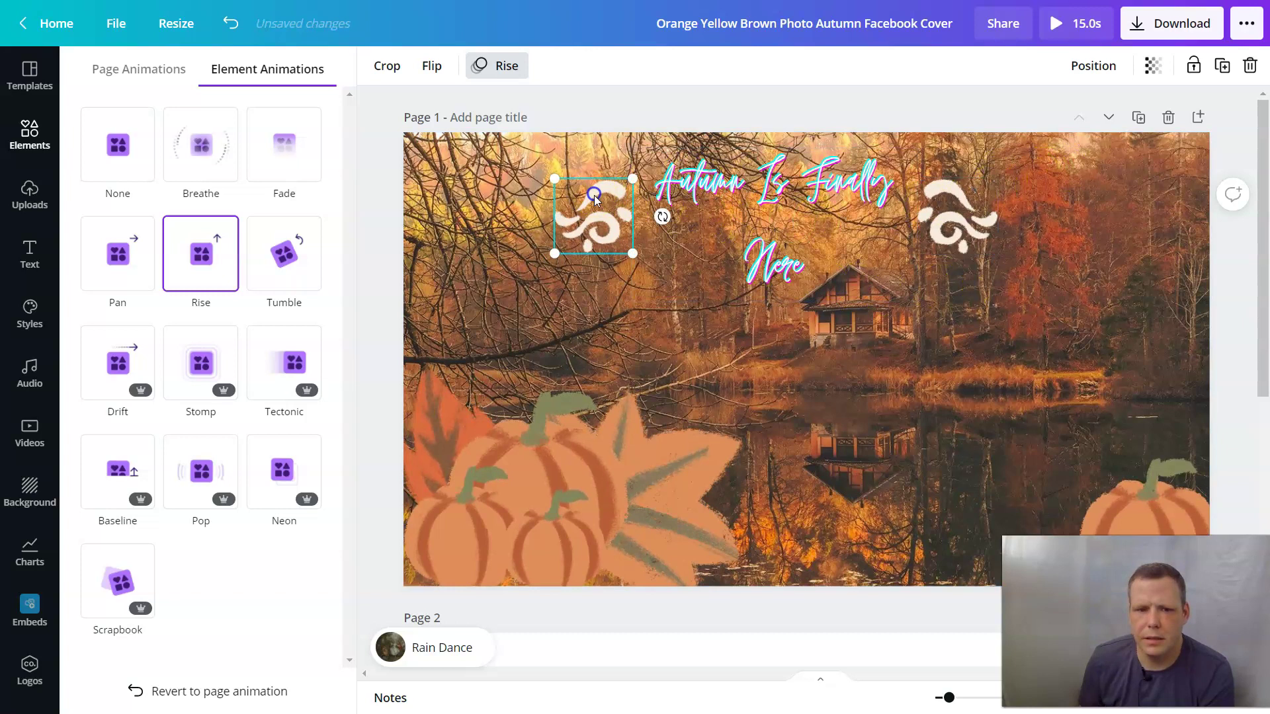
Step: Enlarge both swirls slightly toward the heading, making the left one about 163 by 170
{"action": "left_click_drag", "start_coordinate": [639, 172], "coordinate": [645, 175]}
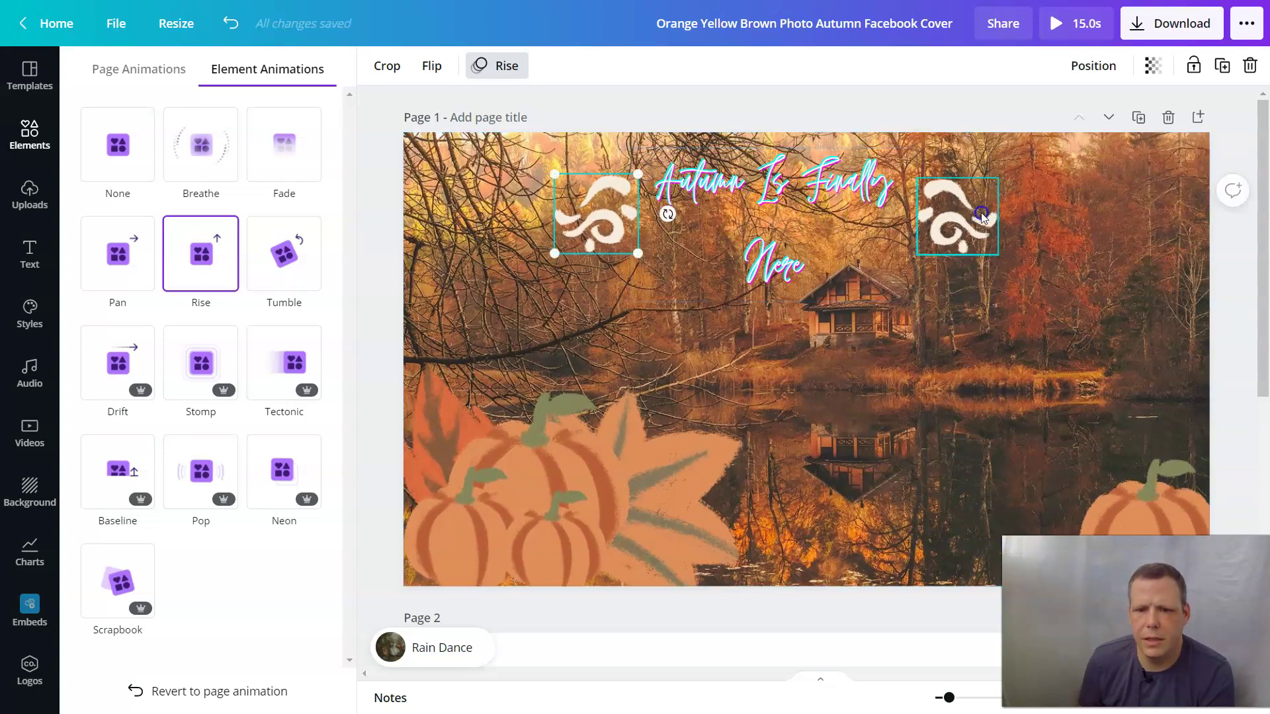
{"action": "left_click_drag", "start_coordinate": [920, 169], "coordinate": [924, 171]}
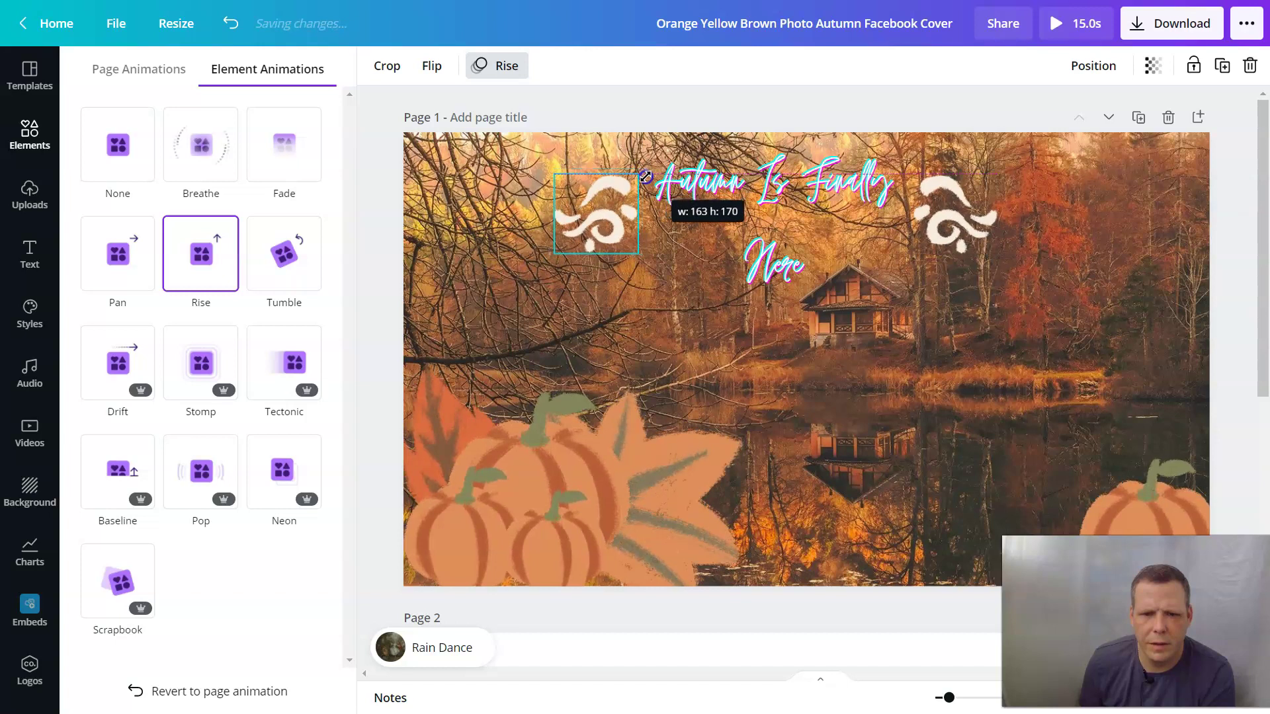
{"action": "left_click_drag", "start_coordinate": [646, 176], "coordinate": [630, 209]}
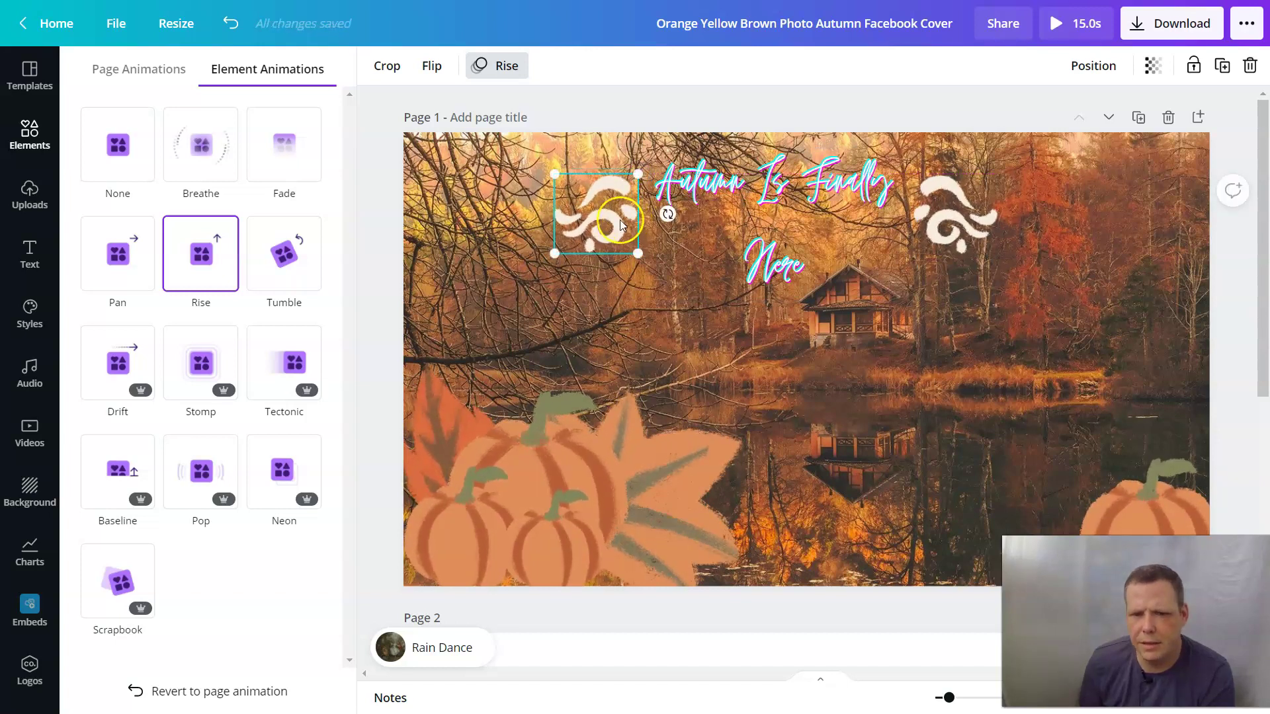
{"action": "left_click", "coordinate": [587, 238]}
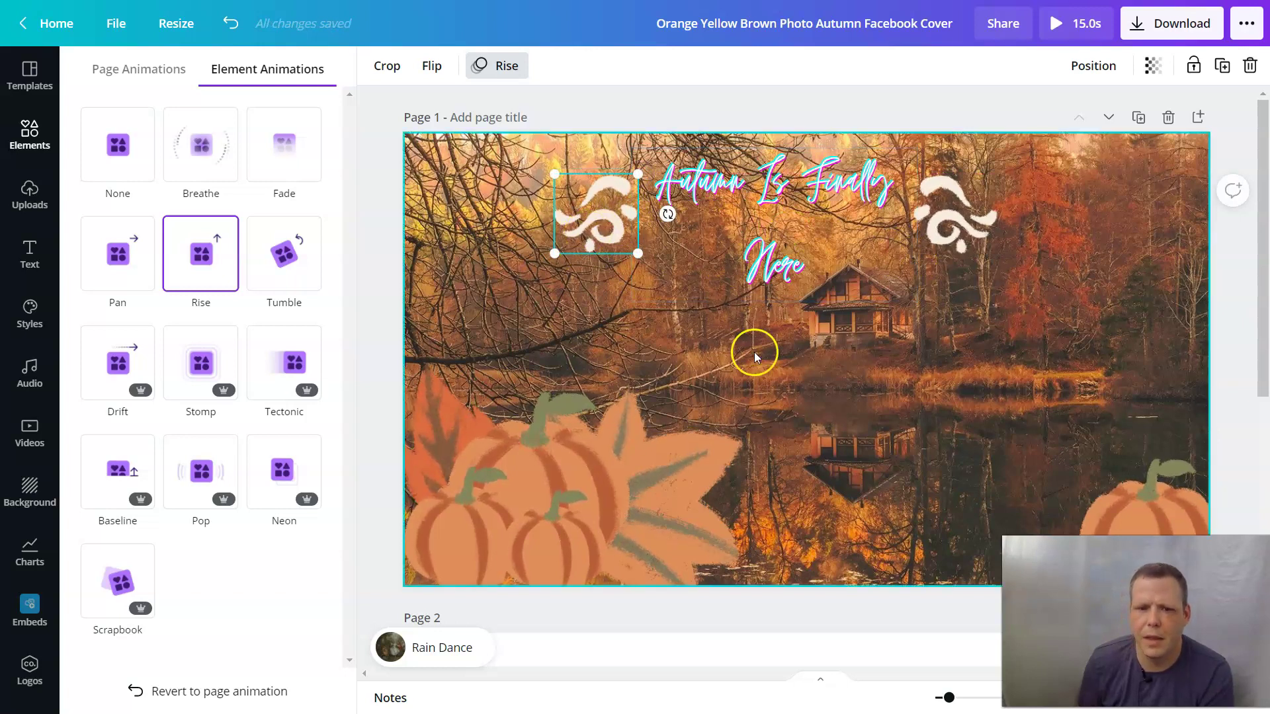
Step: Preview the finished cover and examine its sharing and publishing options
{"action": "left_click", "coordinate": [804, 315]}
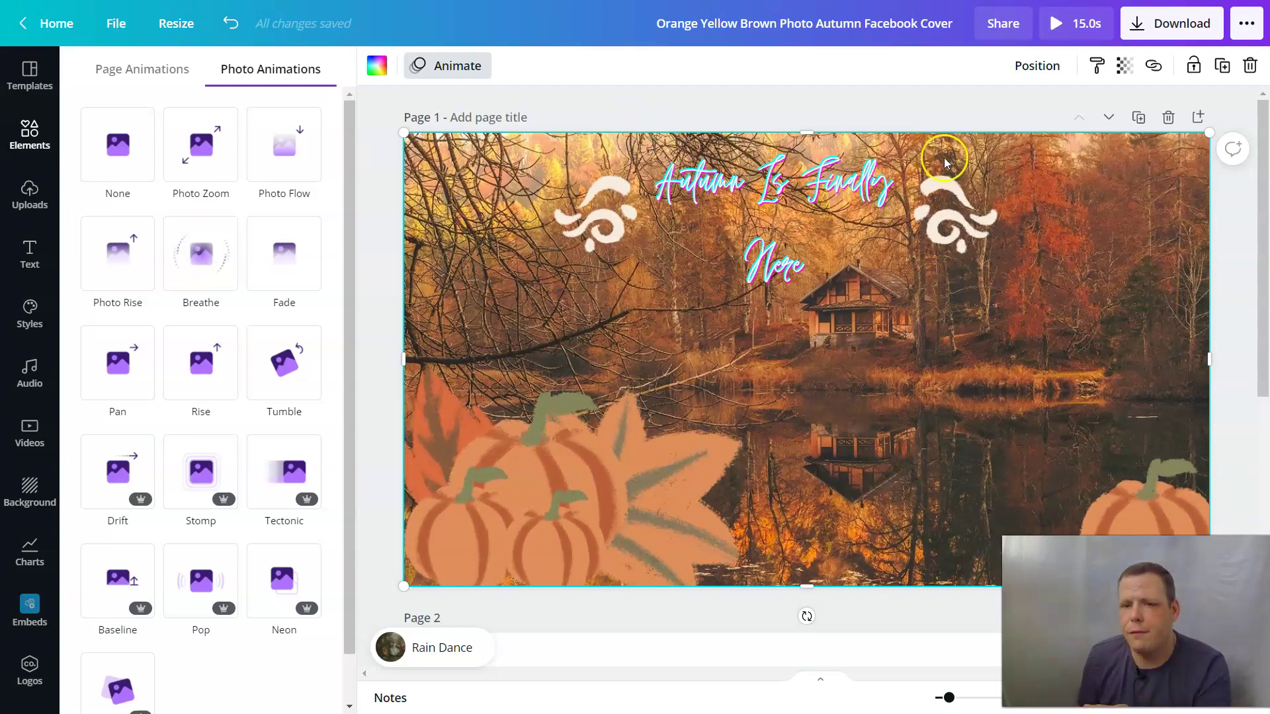
{"action": "left_click", "coordinate": [1090, 28]}
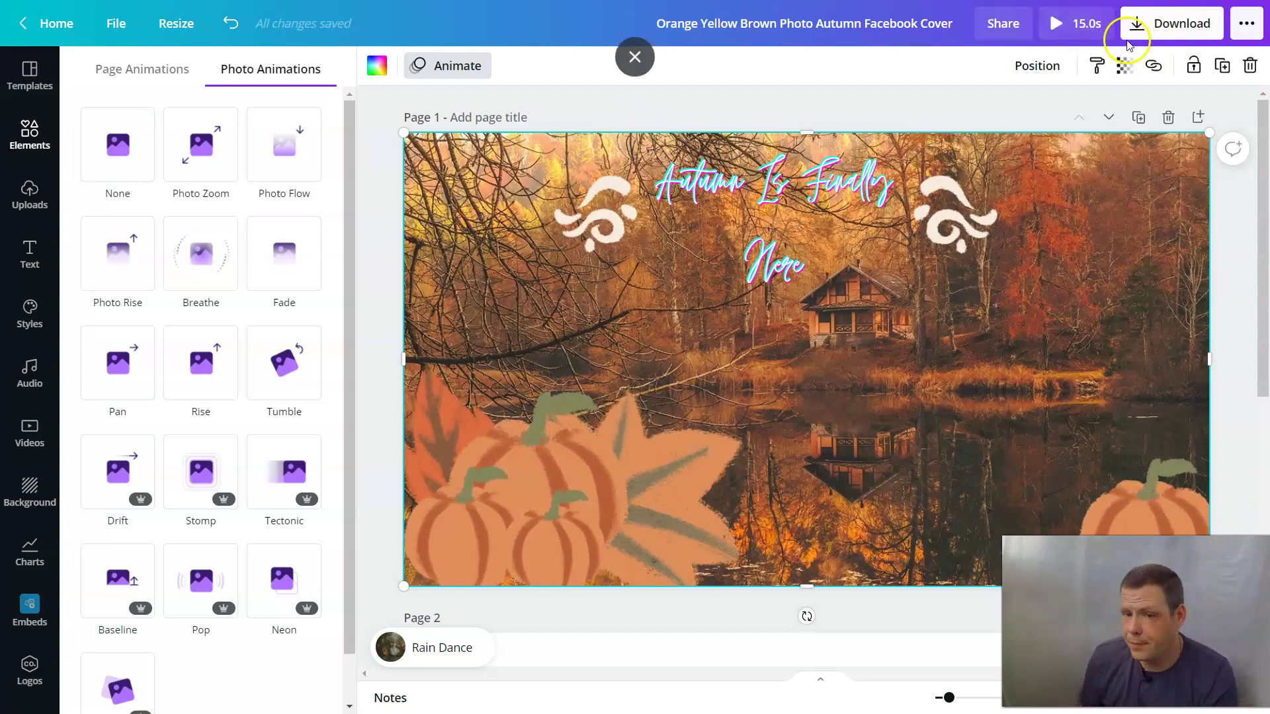
{"action": "left_click", "coordinate": [1004, 22]}
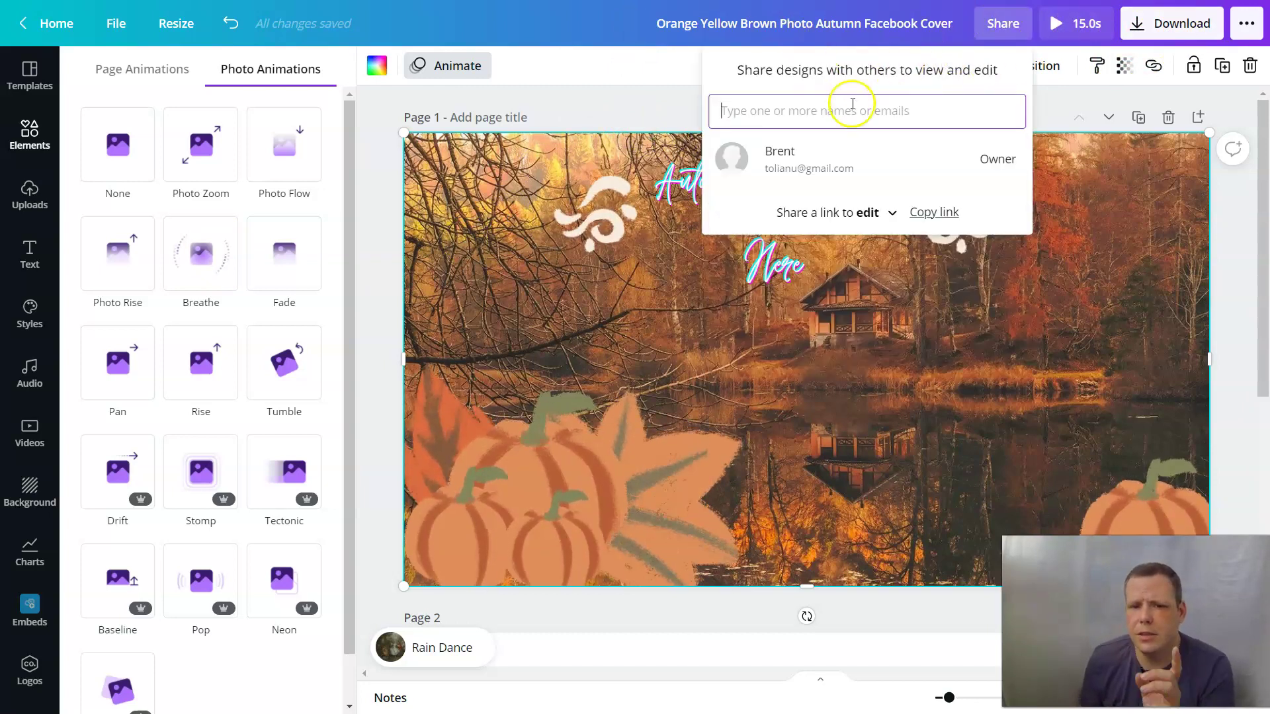
{"action": "left_click", "coordinate": [1250, 24]}
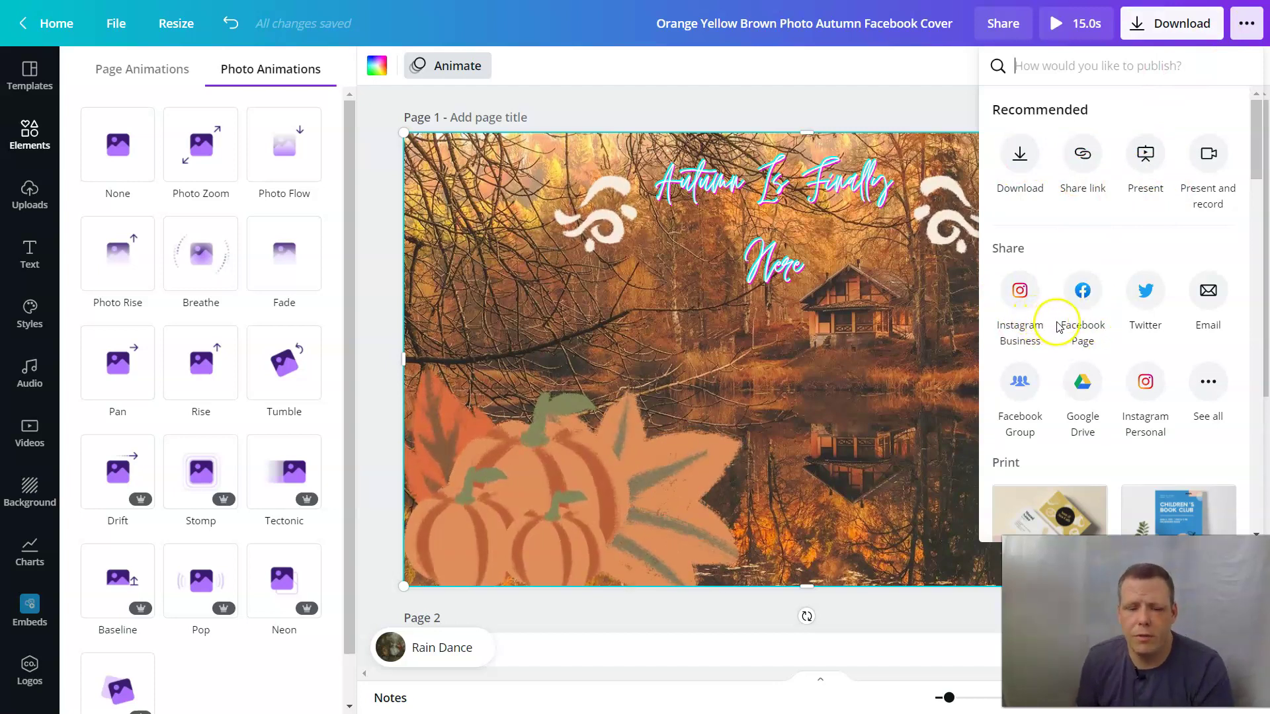
{"action": "left_click", "coordinate": [925, 137]}
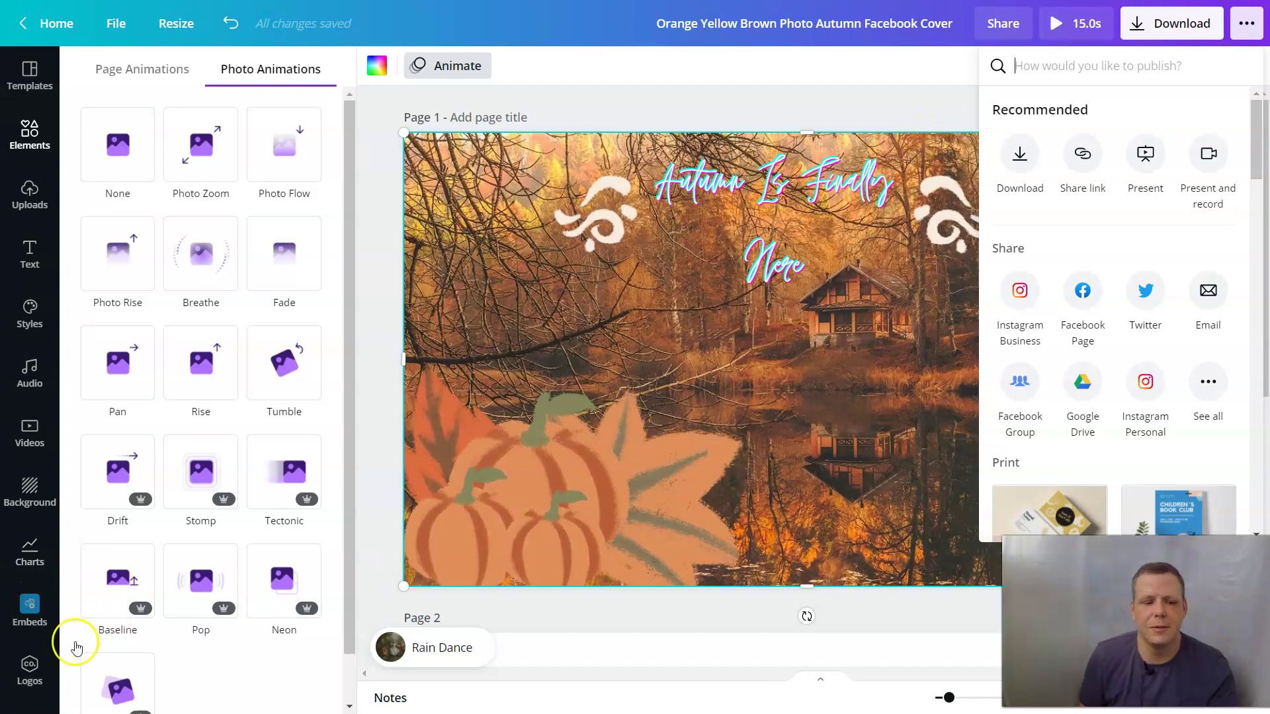